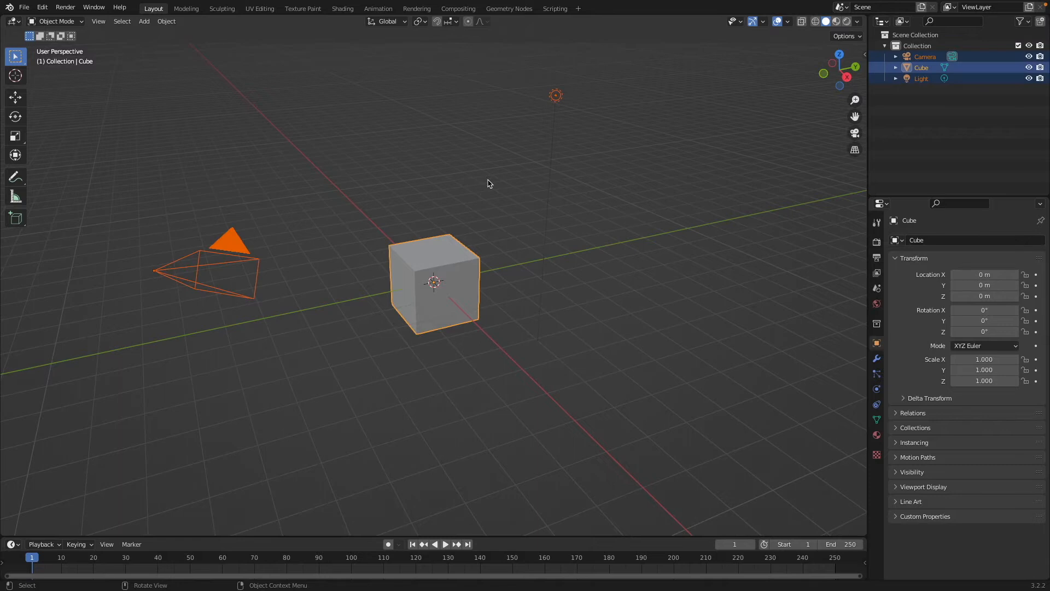
Delete the default camera, cube and light from the scene.
{"action": "key", "text": "x"}
{"action": "left_click", "coordinate": [489, 183]}
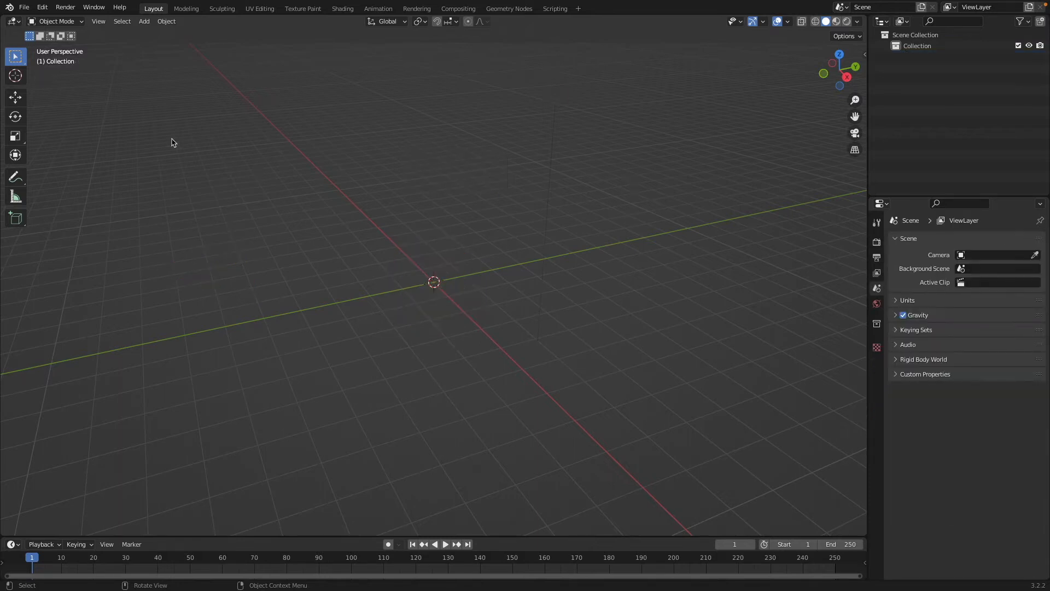
Open the add-on preferences and search for NODE to check the Node Wrangler add-on.
{"action": "left_click", "coordinate": [42, 7]}
{"action": "left_click", "coordinate": [105, 169]}
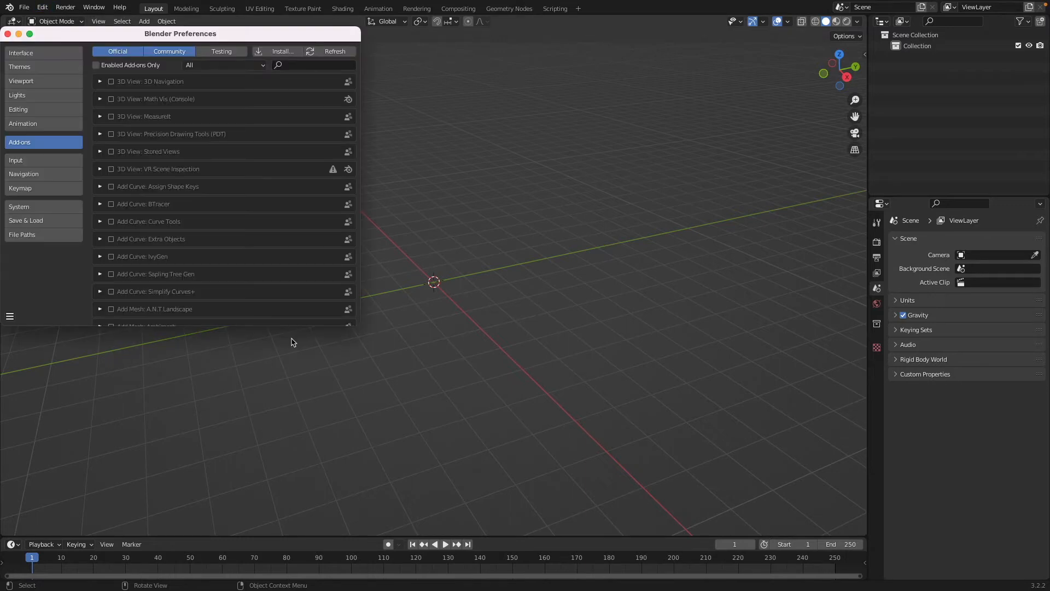
{"action": "left_click_drag", "start_coordinate": [310, 36], "coordinate": [404, 38]}
{"action": "left_click", "coordinate": [405, 65]}
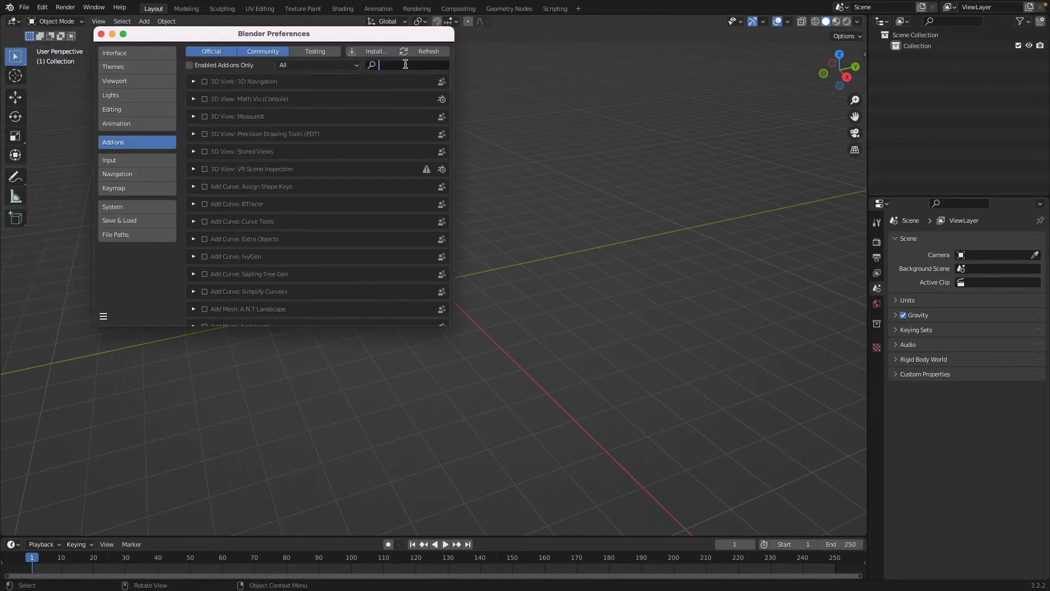
{"action": "type", "text": "NODE"}
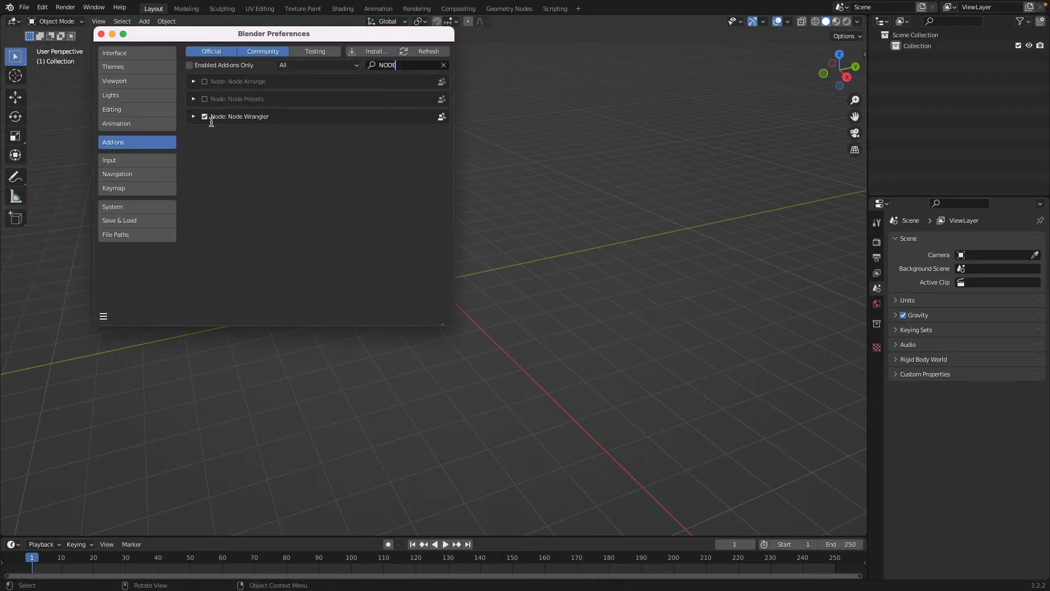
Replace the add-on search with imag to look up the image-related add-ons.
{"action": "key", "text": "BackSpace"}
{"action": "key", "text": "BackSpace"}
{"action": "key", "text": "BackSpace"}
{"action": "key", "text": "BackSpace"}
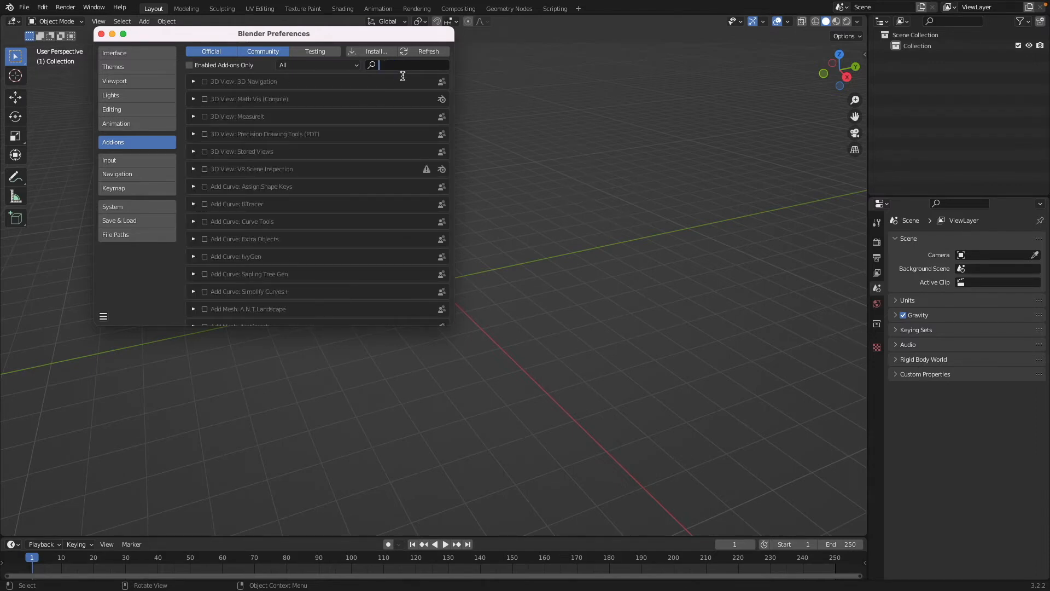
{"action": "type", "text": "imag"}
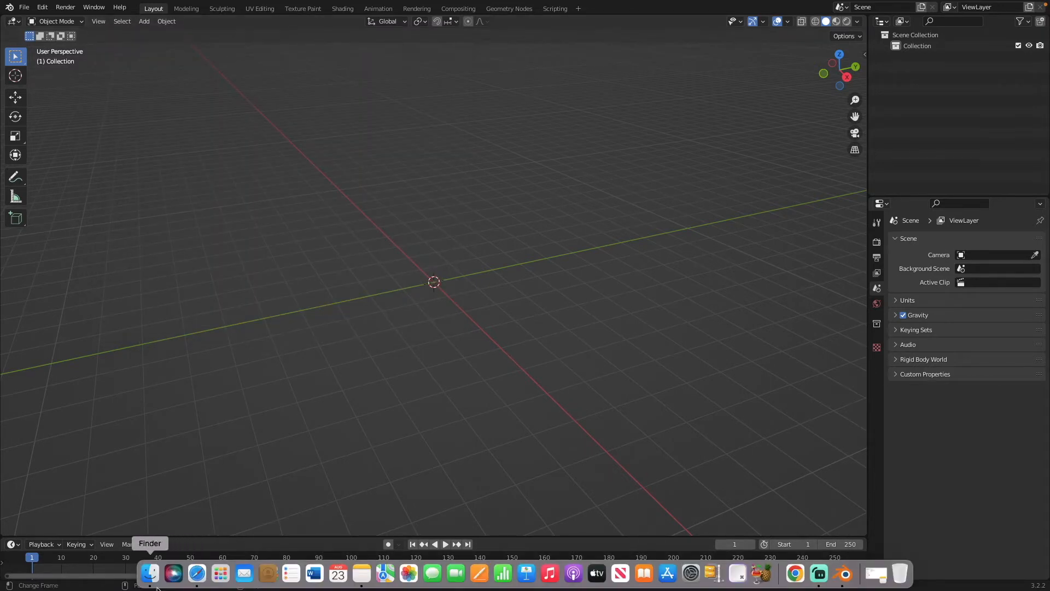
Switch to Safari and look over the TurboSquid page of the 3D Aston Martin Vantage model.
{"action": "left_click", "coordinate": [203, 575]}
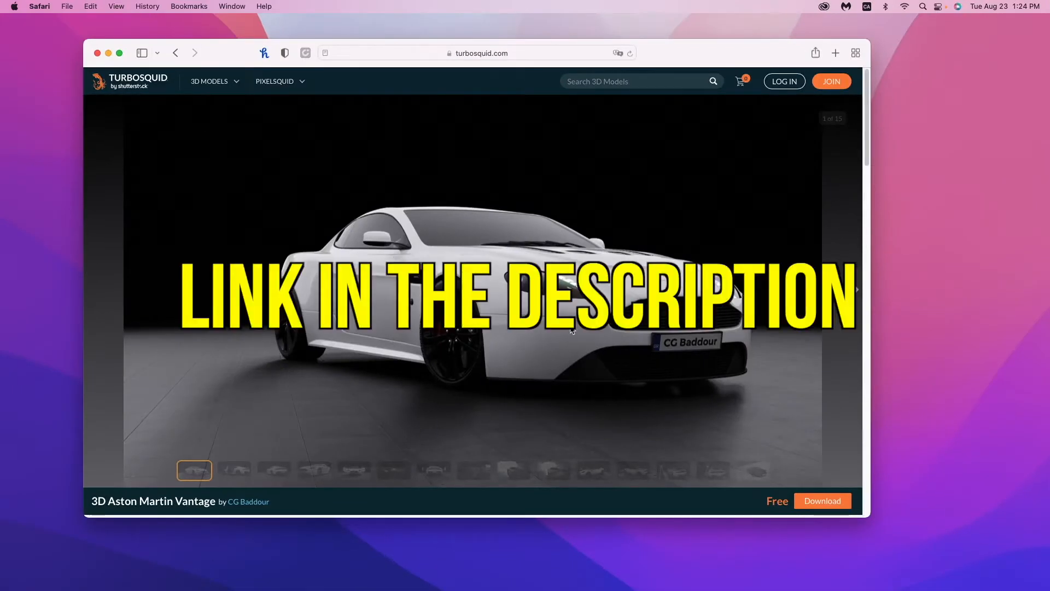
{"action": "scroll", "coordinate": [572, 330], "scroll_direction": "down", "scroll_amount": 5}
{"action": "scroll", "coordinate": [572, 330], "scroll_direction": "up", "scroll_amount": 5}
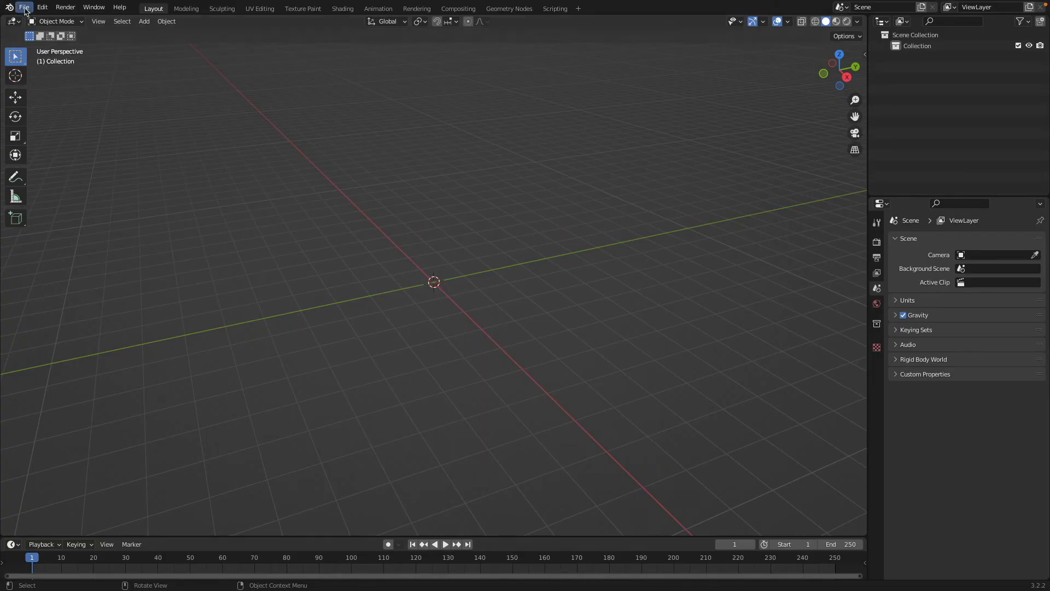
Append all objects from the Aston Martin V12 Vantage S 2016 .blend file in the desktop's Car tutorial folder.
{"action": "left_click", "coordinate": [24, 9]}
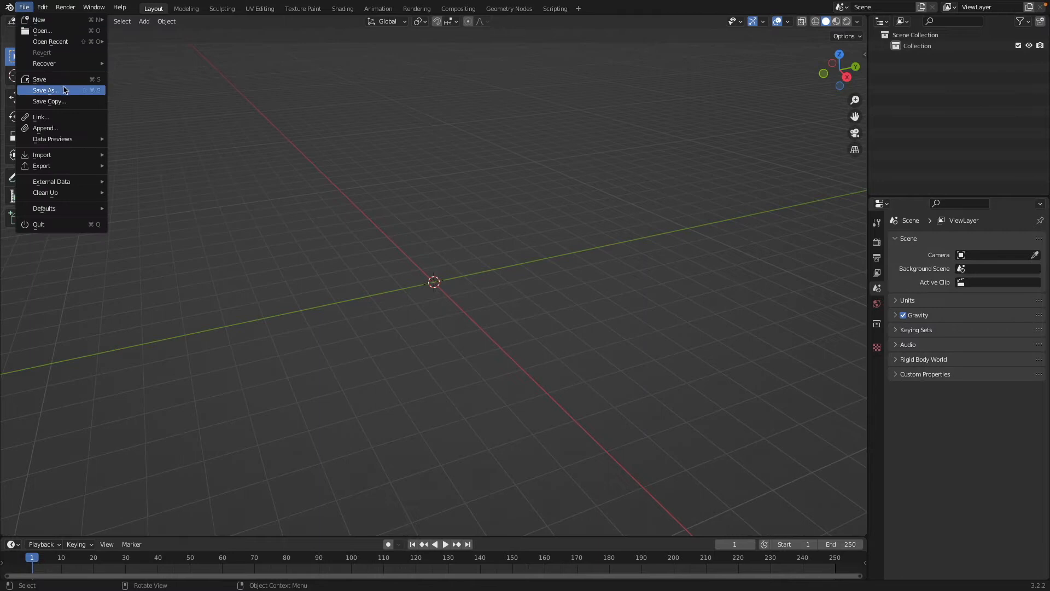
{"action": "left_click", "coordinate": [64, 126]}
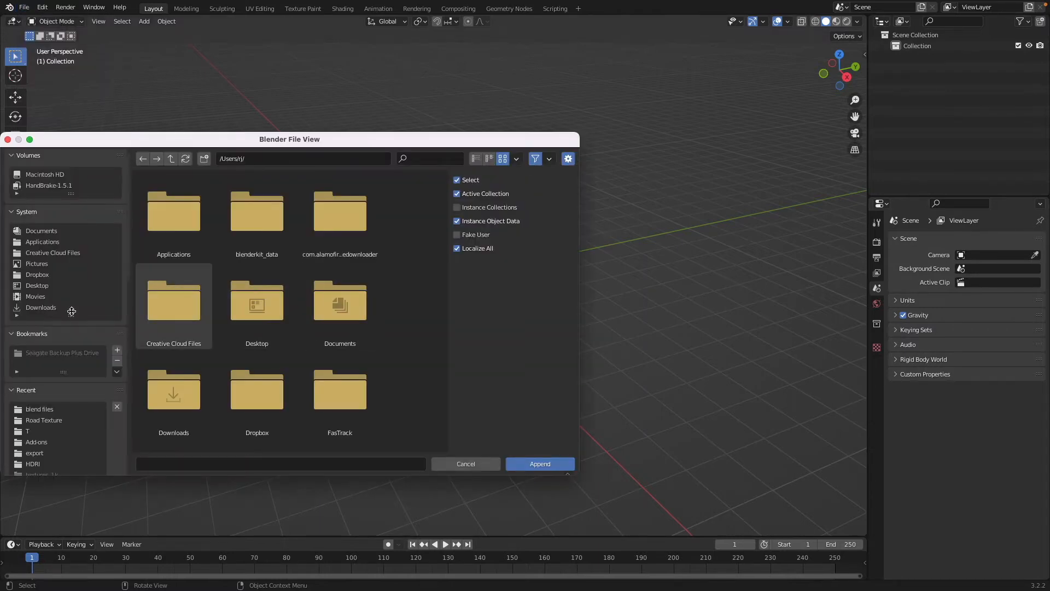
{"action": "left_click", "coordinate": [38, 286]}
{"action": "double_click", "coordinate": [174, 300]}
{"action": "double_click", "coordinate": [192, 234]}
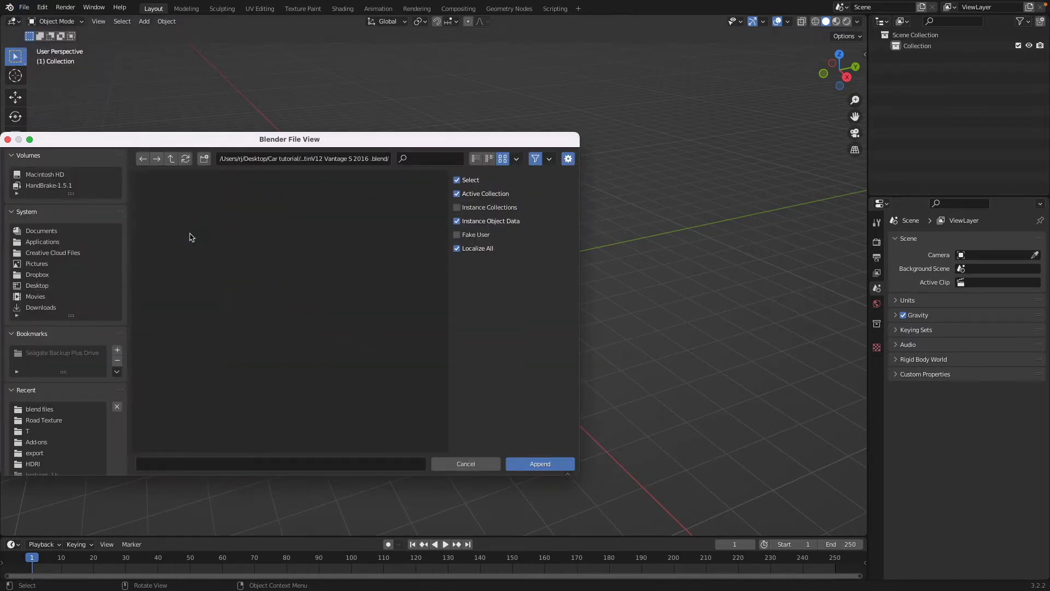
{"action": "scroll", "coordinate": [285, 356], "scroll_direction": "down", "scroll_amount": 2}
{"action": "double_click", "coordinate": [264, 298]}
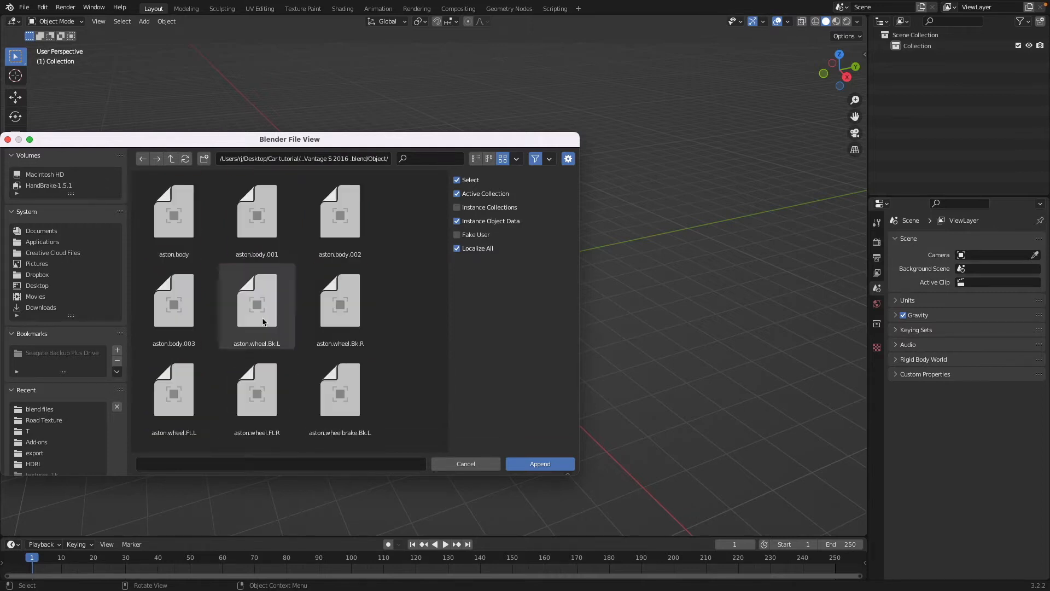
{"action": "key", "text": "a"}
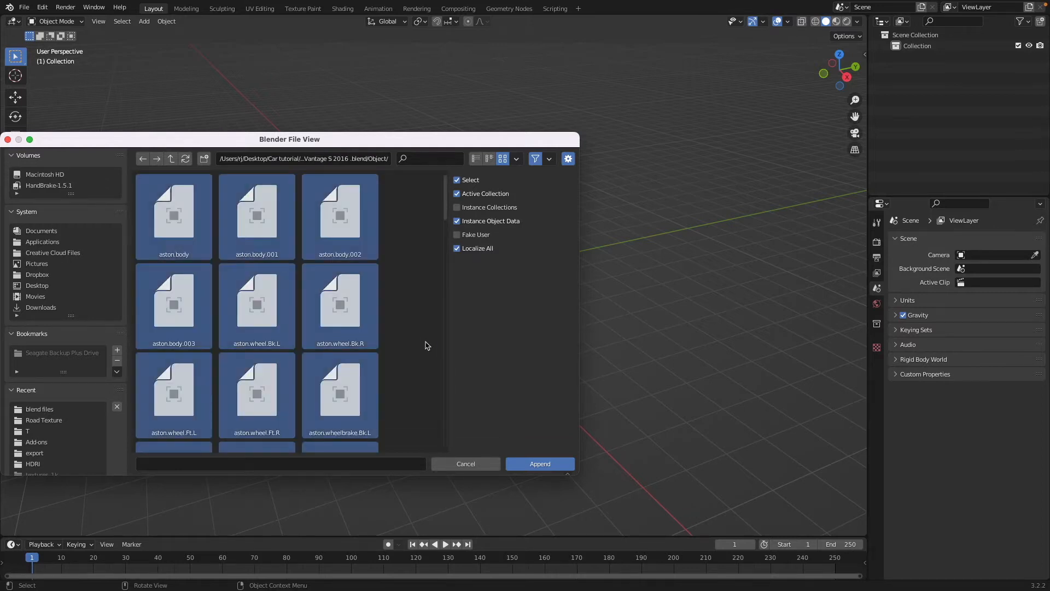
{"action": "left_click", "coordinate": [546, 468]}
Deselect the appended car objects and examine the car and its rig from several angles.
{"action": "scroll", "coordinate": [499, 420], "scroll_direction": "left", "scroll_amount": 5}
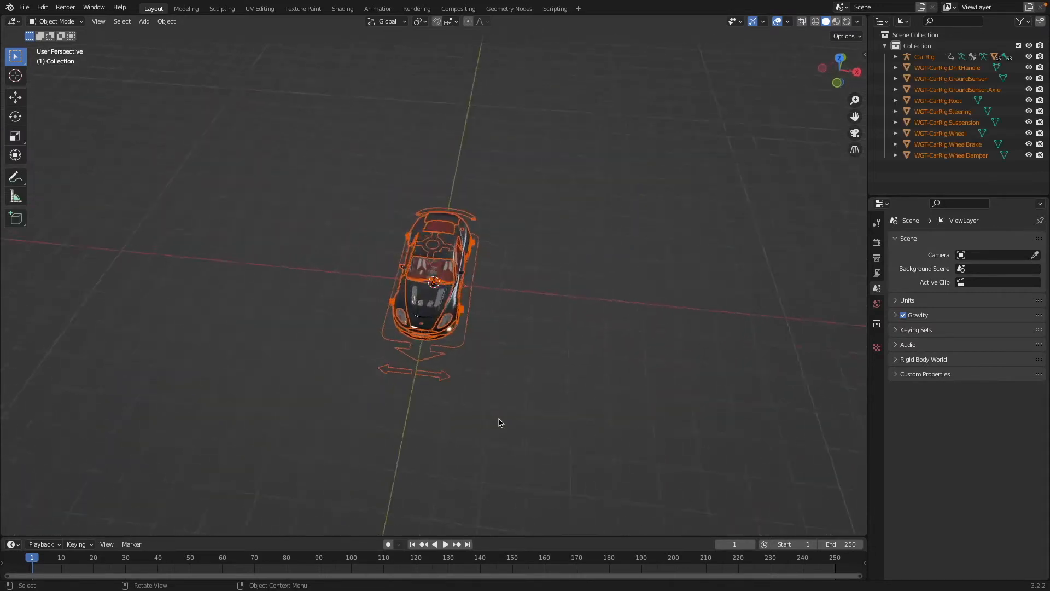
{"action": "scroll", "coordinate": [499, 420], "scroll_direction": "down", "scroll_amount": 5}
{"action": "scroll", "coordinate": [499, 420], "scroll_direction": "right", "scroll_amount": 2}
{"action": "left_click", "coordinate": [530, 325]}
{"action": "scroll", "coordinate": [531, 325], "scroll_direction": "up", "scroll_amount": 5}
{"action": "scroll", "coordinate": [531, 325], "scroll_direction": "right", "scroll_amount": 5}
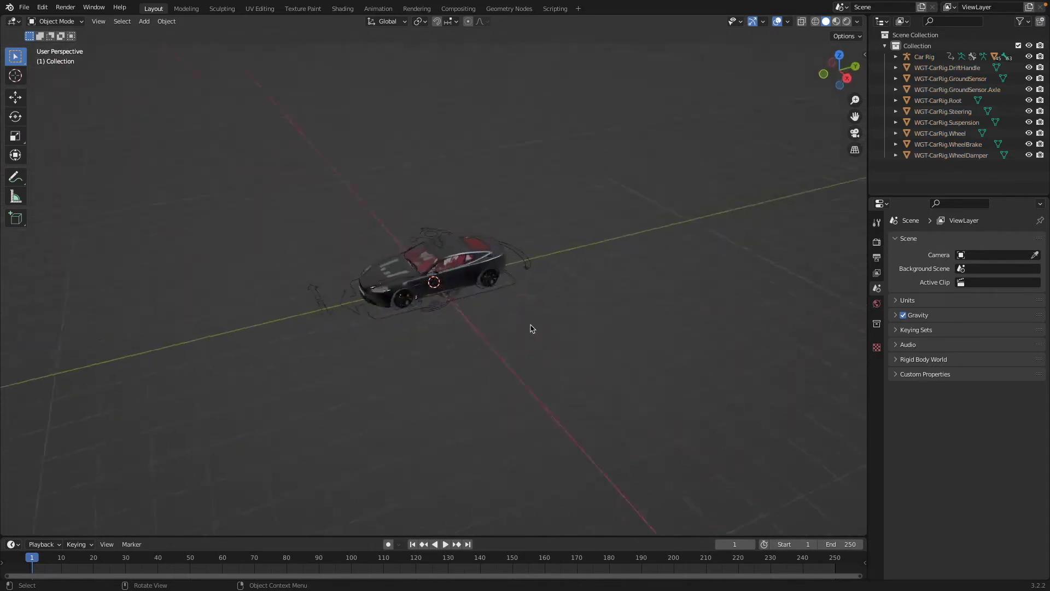
{"action": "scroll", "coordinate": [531, 325], "scroll_direction": "left", "scroll_amount": 5}
{"action": "scroll", "coordinate": [531, 325], "scroll_direction": "down", "scroll_amount": 5}
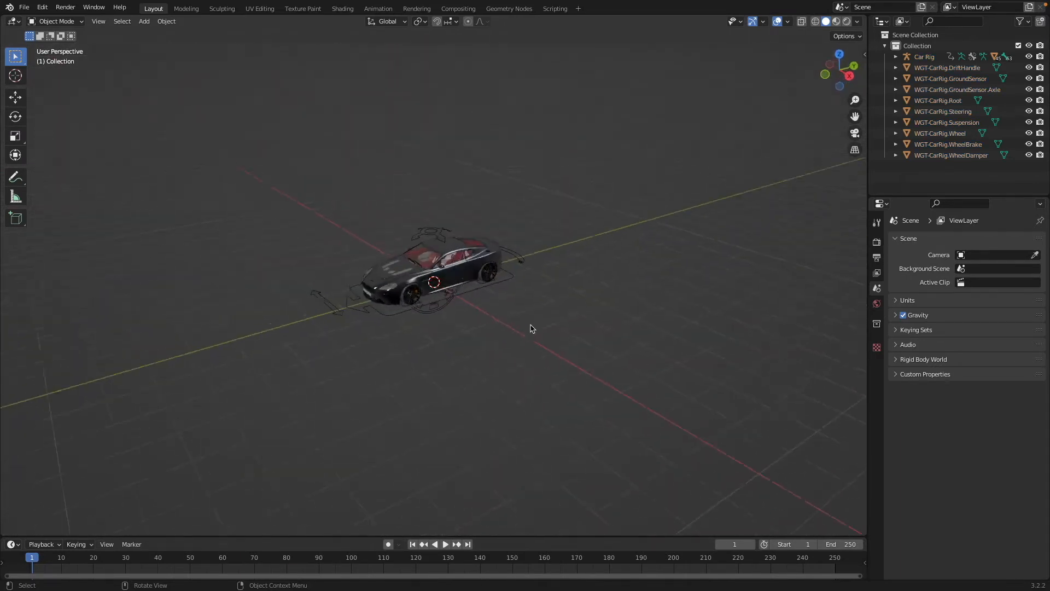
{"action": "scroll", "coordinate": [509, 329], "scroll_direction": "up", "scroll_amount": 5}
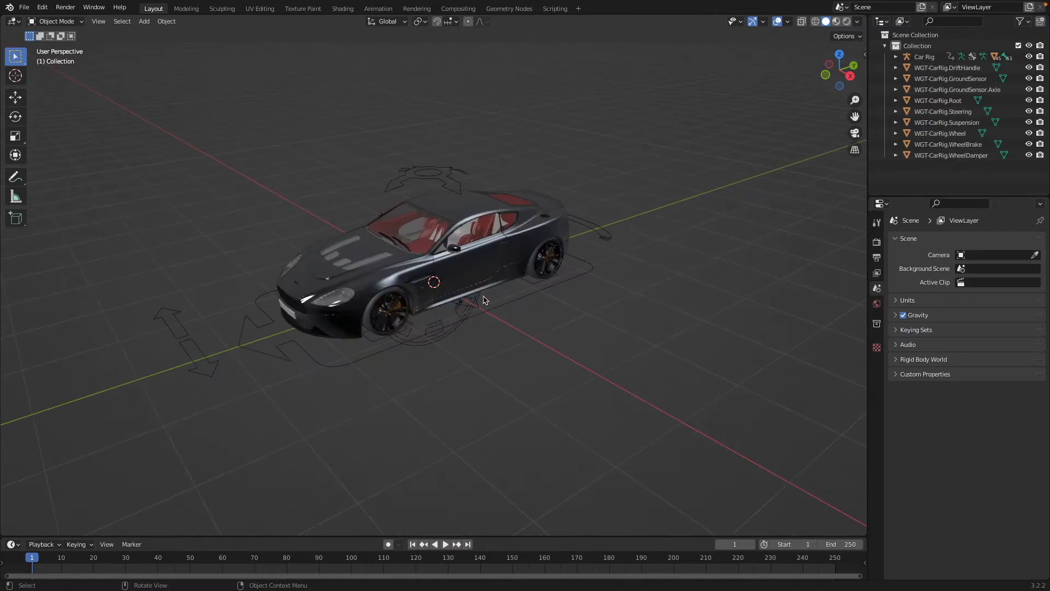
Hide the car's body shell, right door, interior and bottom parts to expose the wheels.
{"action": "left_click", "coordinate": [453, 215]}
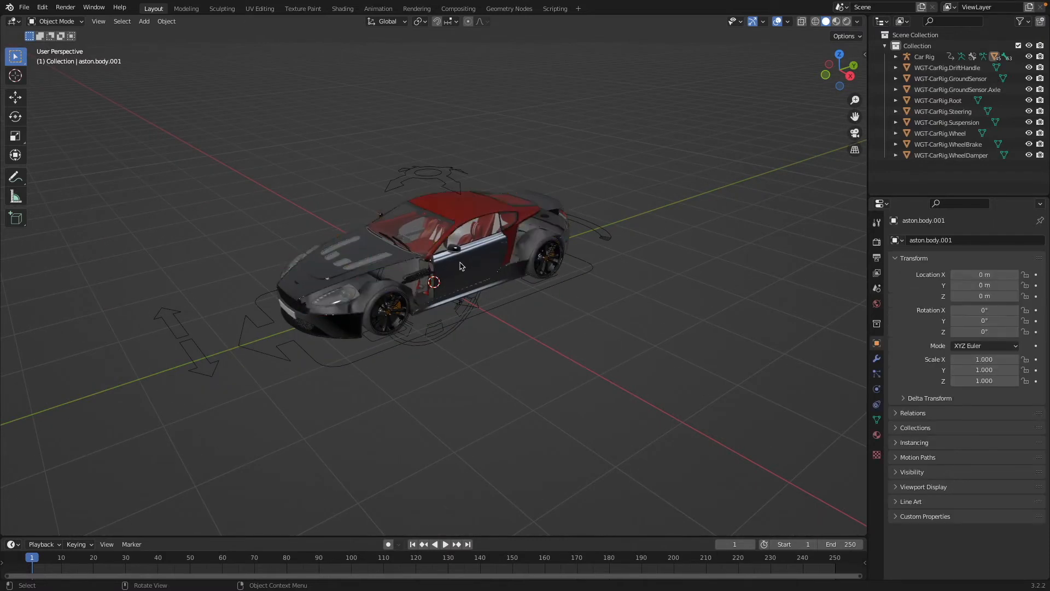
{"action": "left_click", "coordinate": [462, 272]}
{"action": "key", "text": "h"}
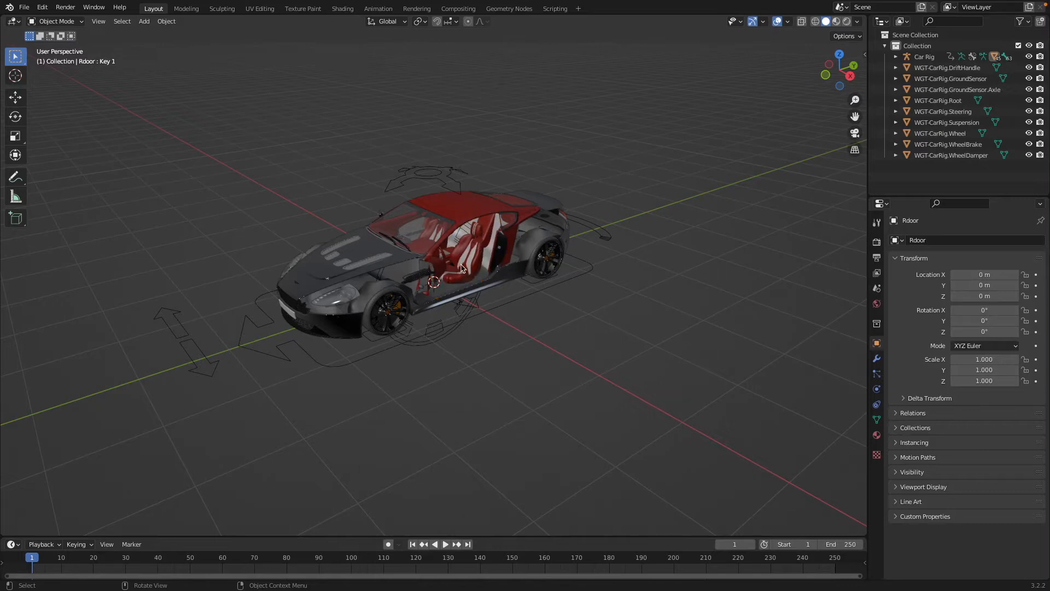
{"action": "left_click", "coordinate": [462, 203]}
{"action": "key", "text": "h"}
{"action": "left_click", "coordinate": [388, 260]}
{"action": "key", "text": "h"}
{"action": "middle_click_drag", "start_coordinate": [389, 262], "coordinate": [378, 284]}
{"action": "left_click", "coordinate": [413, 294]}
{"action": "key", "text": "h"}
{"action": "left_click", "coordinate": [413, 296]}
{"action": "key", "text": "h"}
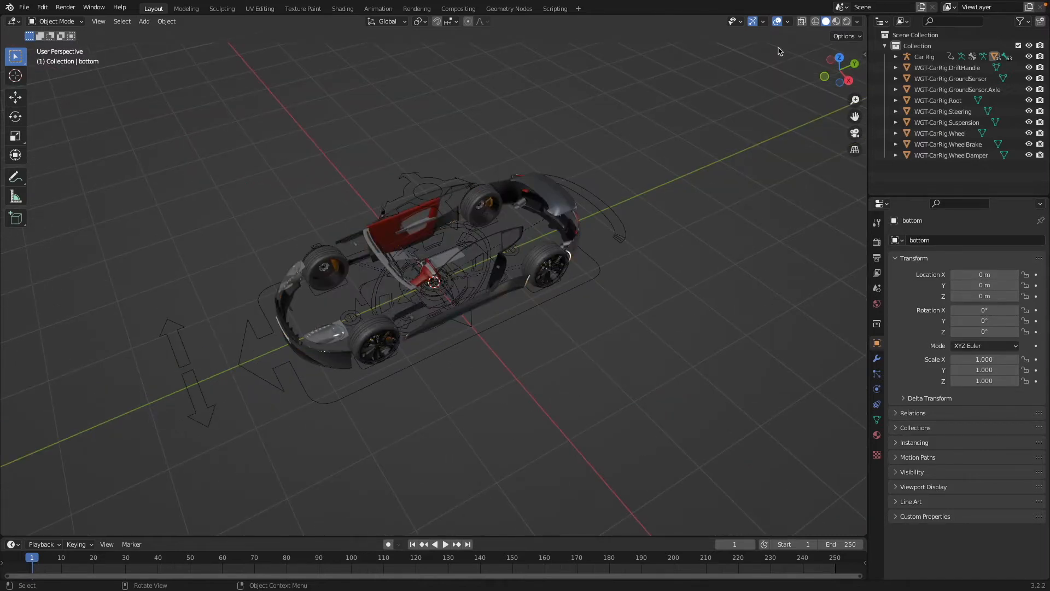
In top view, set the front right wheel's origin to its geometry.
{"action": "left_click", "coordinate": [841, 59]}
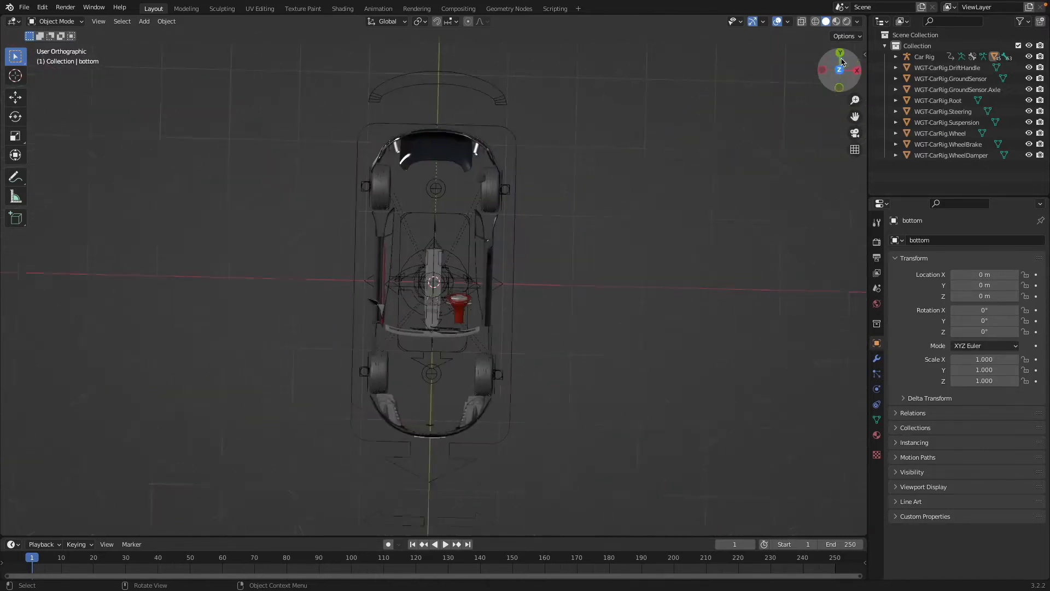
{"action": "scroll", "coordinate": [544, 413], "scroll_direction": "up", "scroll_amount": 2}
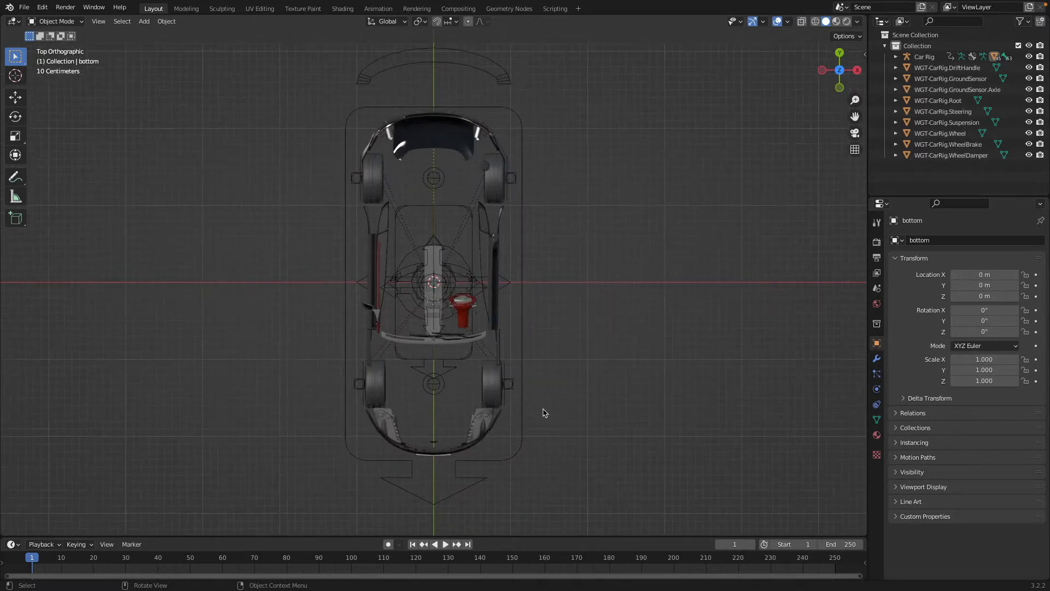
{"action": "left_click", "coordinate": [502, 403]}
{"action": "right_click", "coordinate": [503, 402]}
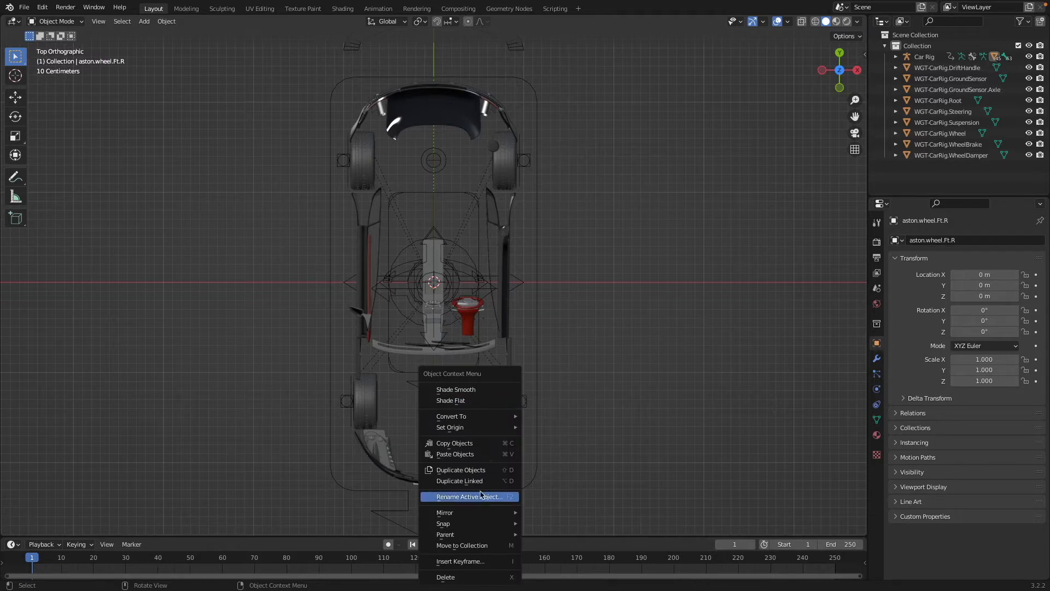
{"action": "mouse_move", "coordinate": [486, 432]}
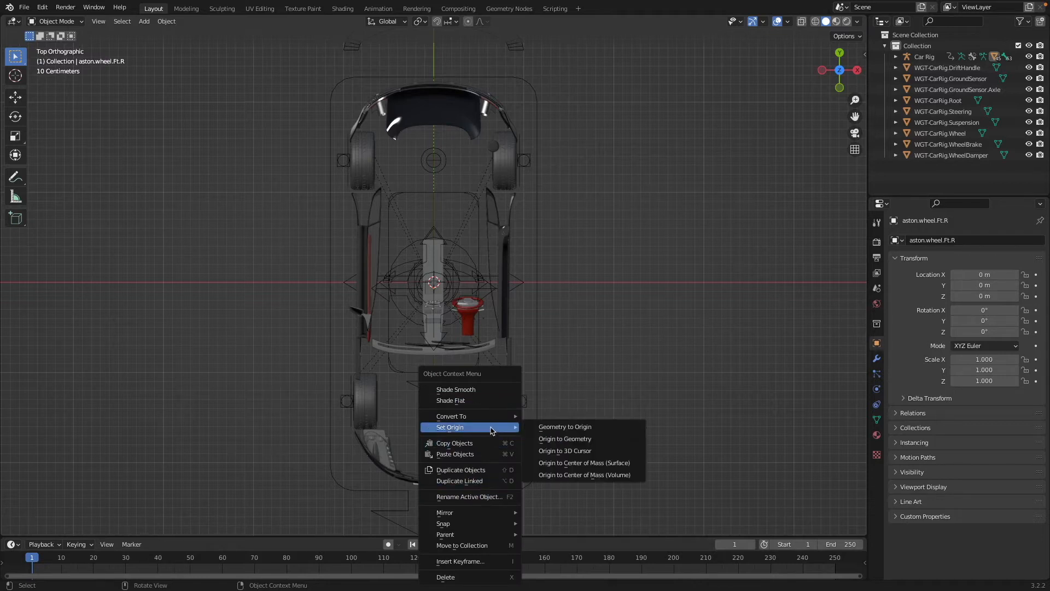
{"action": "left_click", "coordinate": [561, 438]}
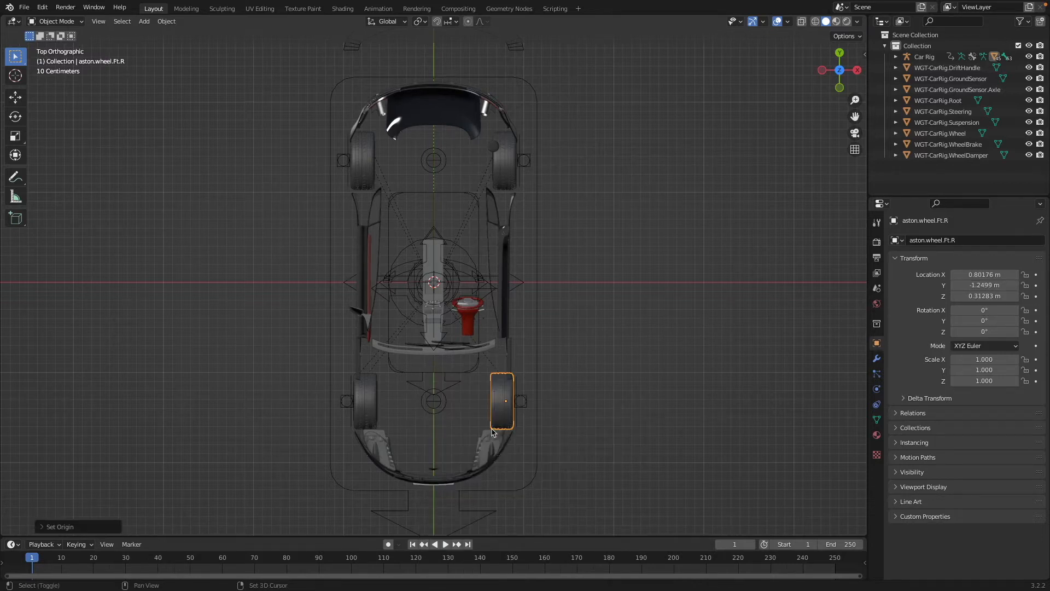
Snap the 3D cursor to the front right wheel and add a Plain Axes empty there.
{"action": "key", "text": "shift+s"}
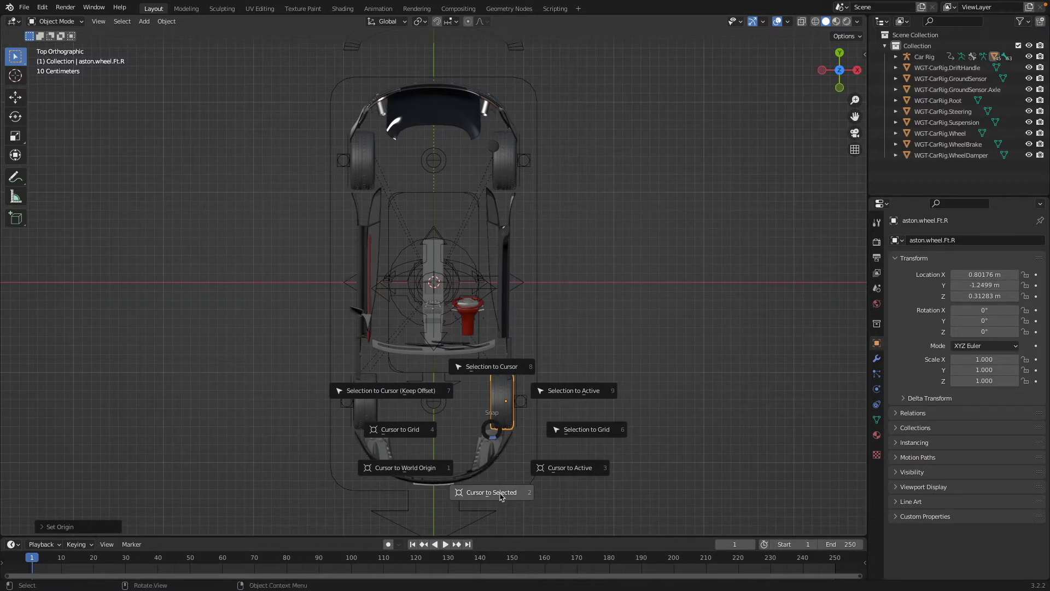
{"action": "left_click", "coordinate": [500, 494]}
{"action": "key", "text": "shift"}
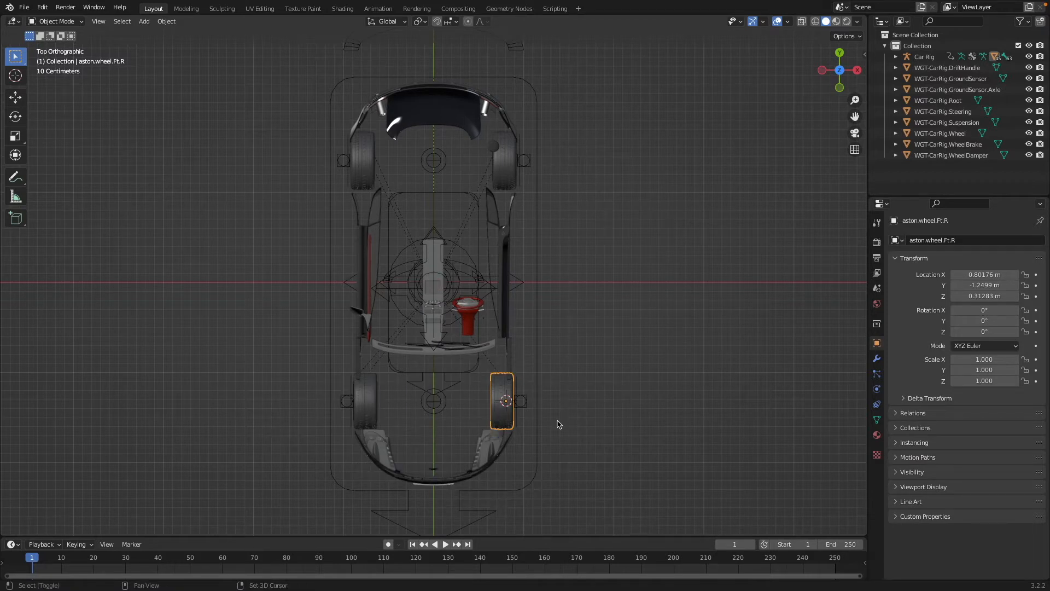
{"action": "key", "text": "shift+a"}
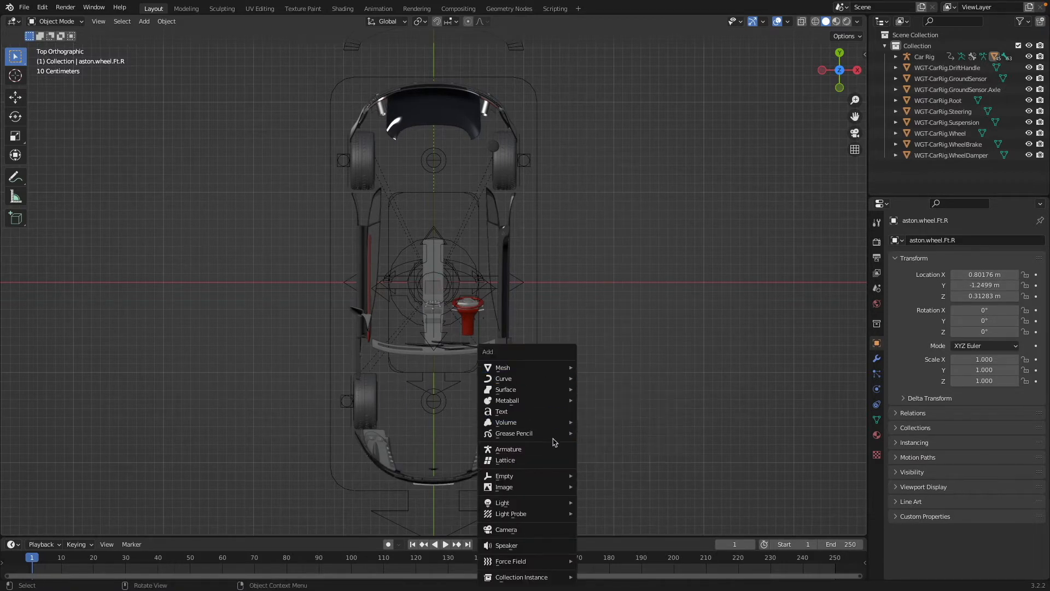
{"action": "mouse_move", "coordinate": [569, 476]}
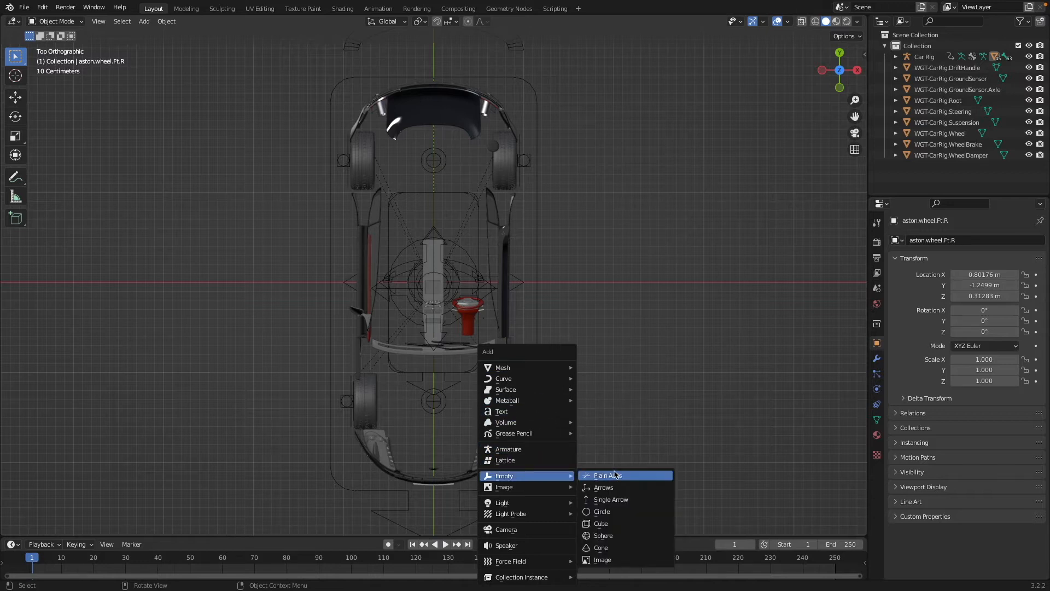
{"action": "left_click", "coordinate": [615, 475]}
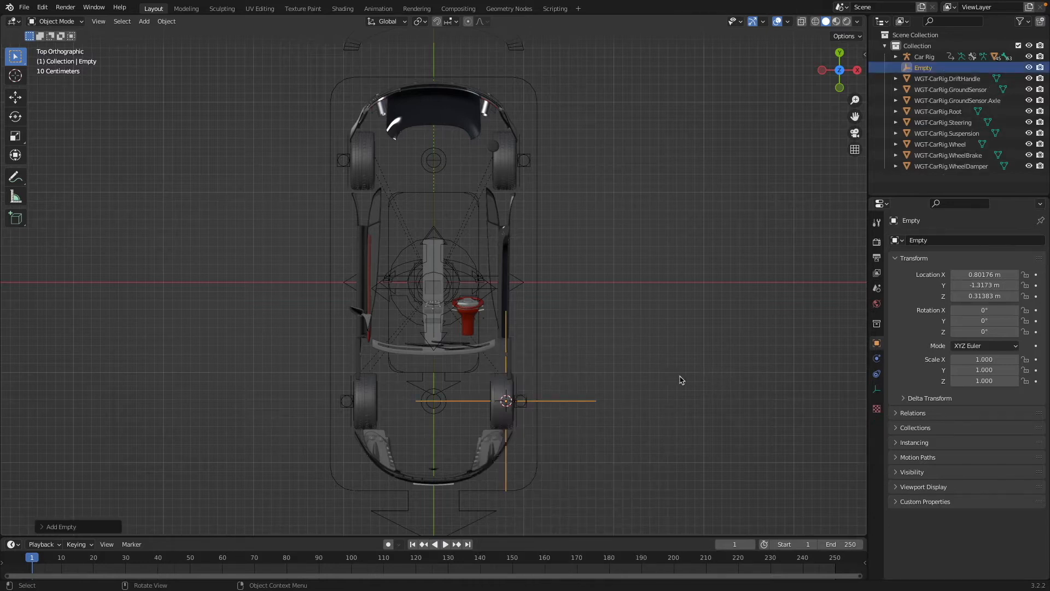
Scale down the front right wheel's empty and apply its transform.
{"action": "key", "text": "s"}
{"action": "left_click", "coordinate": [590, 412]}
{"action": "key", "text": "ctrl+a"}
{"action": "left_click", "coordinate": [577, 433]}
Set the rear right wheel's origin to its geometry and snap the 3D cursor to that wheel.
{"action": "left_click", "coordinate": [507, 169]}
{"action": "right_click", "coordinate": [508, 169]}
{"action": "mouse_move", "coordinate": [508, 166]}
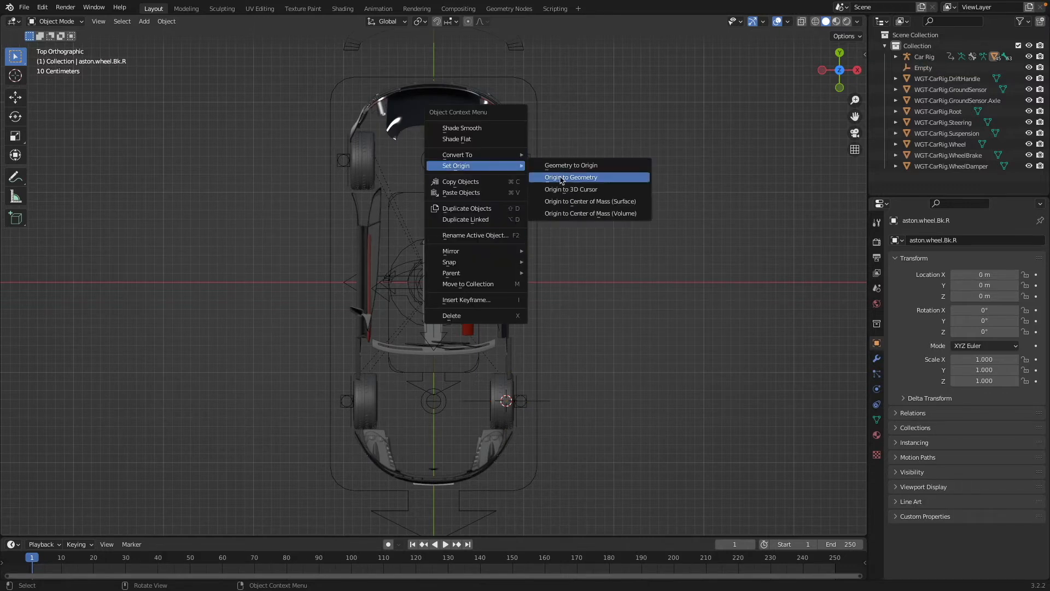
{"action": "left_click", "coordinate": [560, 178]}
{"action": "key", "text": "shift+s"}
{"action": "left_click", "coordinate": [531, 230]}
Add a Plain Axes empty at the rear right wheel, scaled down with its transform applied.
{"action": "key", "text": "shift+a"}
{"action": "left_click", "coordinate": [616, 156]}
{"action": "key", "text": "s"}
{"action": "key", "text": "ctrl+a"}
Centre the rear left wheel's origin on its geometry and place a scaled-down Plain Axes empty there using the 3D cursor.
{"action": "left_click", "coordinate": [368, 179]}
{"action": "right_click", "coordinate": [368, 179]}
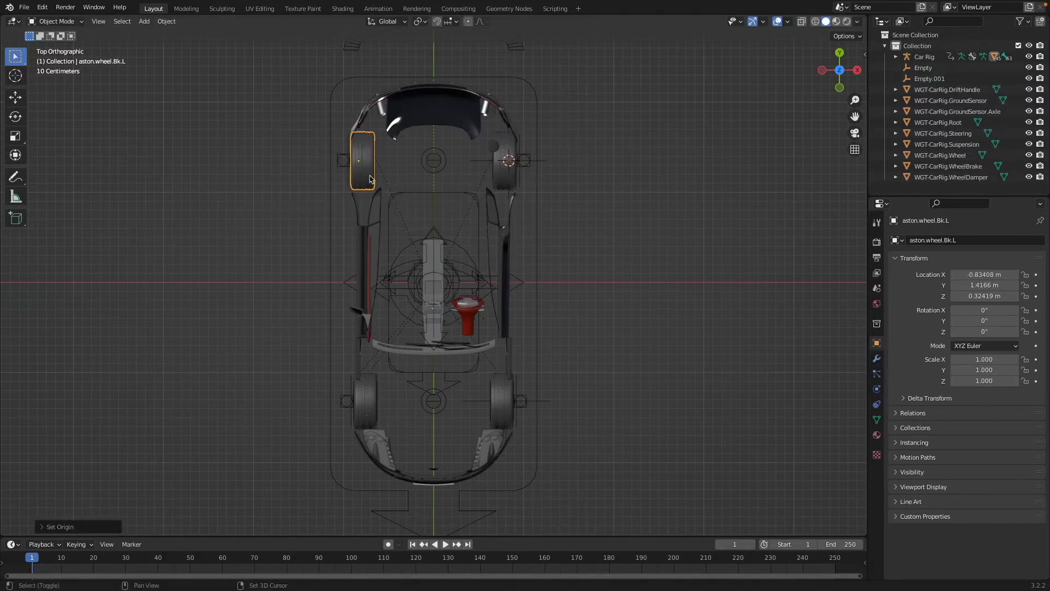
{"action": "key", "text": "shift+s"}
{"action": "key", "text": "shift+a"}
Set the front left wheel's origin to its geometry and snap the 3D cursor to that wheel.
{"action": "left_click", "coordinate": [368, 411]}
{"action": "right_click", "coordinate": [368, 410]}
{"action": "left_click", "coordinate": [432, 422]}
{"action": "key", "text": "shift+s"}
Add a Plain Axes empty at the front left wheel, scaled down with its transform applied.
{"action": "key", "text": "shift+a"}
{"action": "mouse_move", "coordinate": [375, 411]}
{"action": "left_click", "coordinate": [424, 411]}
{"action": "key", "text": "s"}
{"action": "key", "text": "ctrl+a"}
{"action": "left_click", "coordinate": [390, 414]}
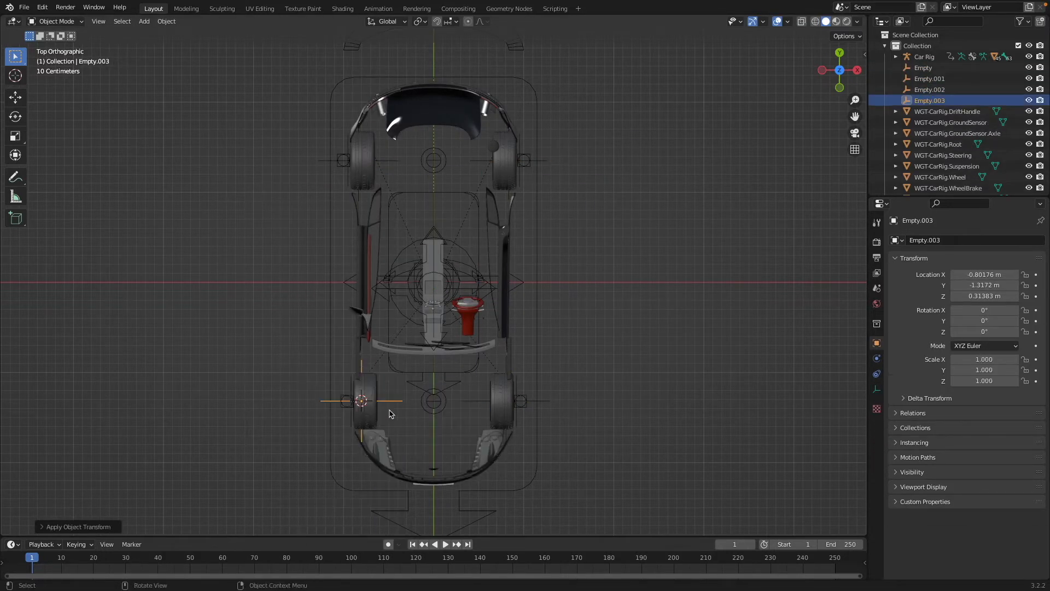
Snap the 3D cursor to the world origin and add a Plain Axes empty there.
{"action": "middle_click_drag", "start_coordinate": [450, 376], "coordinate": [448, 372]}
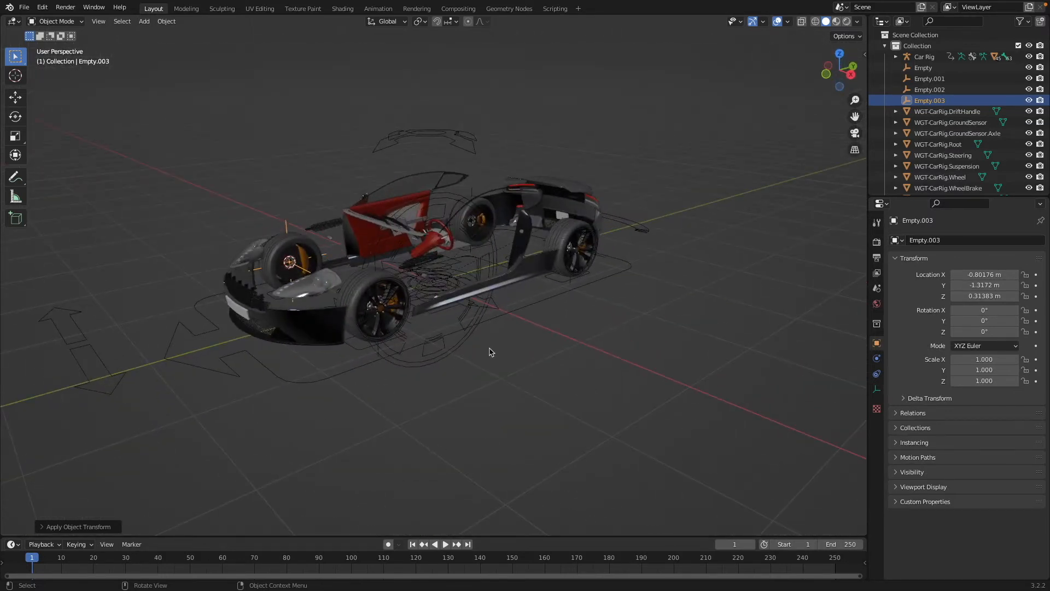
{"action": "key", "text": "shift+s"}
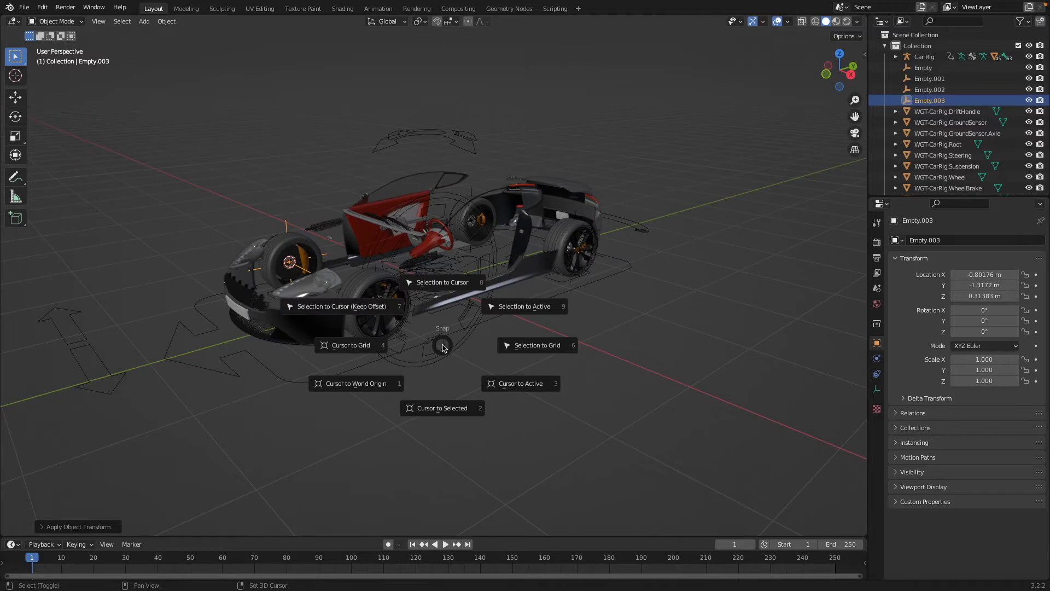
{"action": "left_click", "coordinate": [392, 393]}
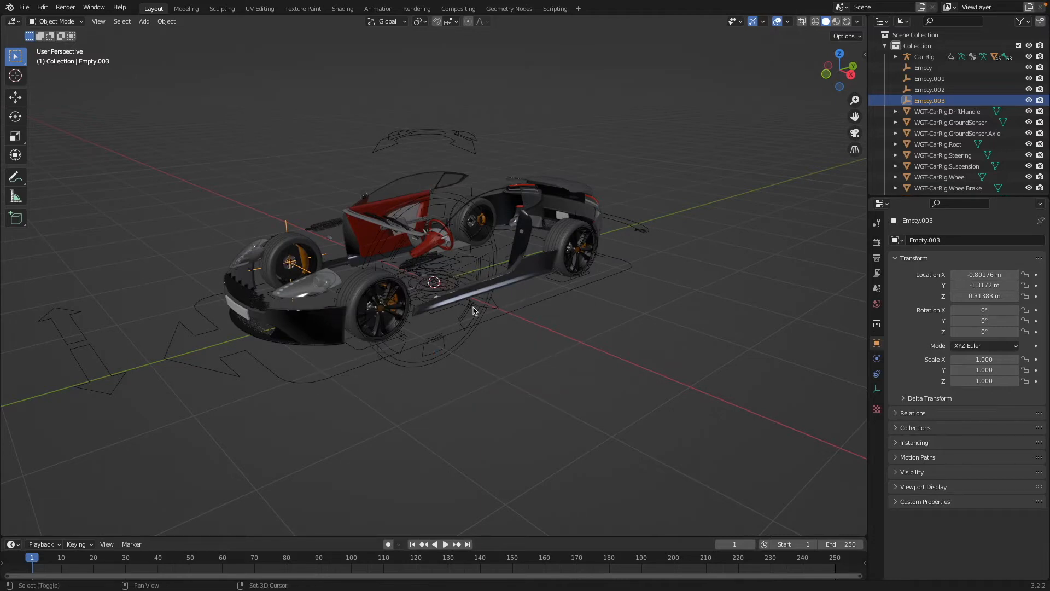
{"action": "key", "text": "shift+a"}
{"action": "left_click", "coordinate": [521, 307]}
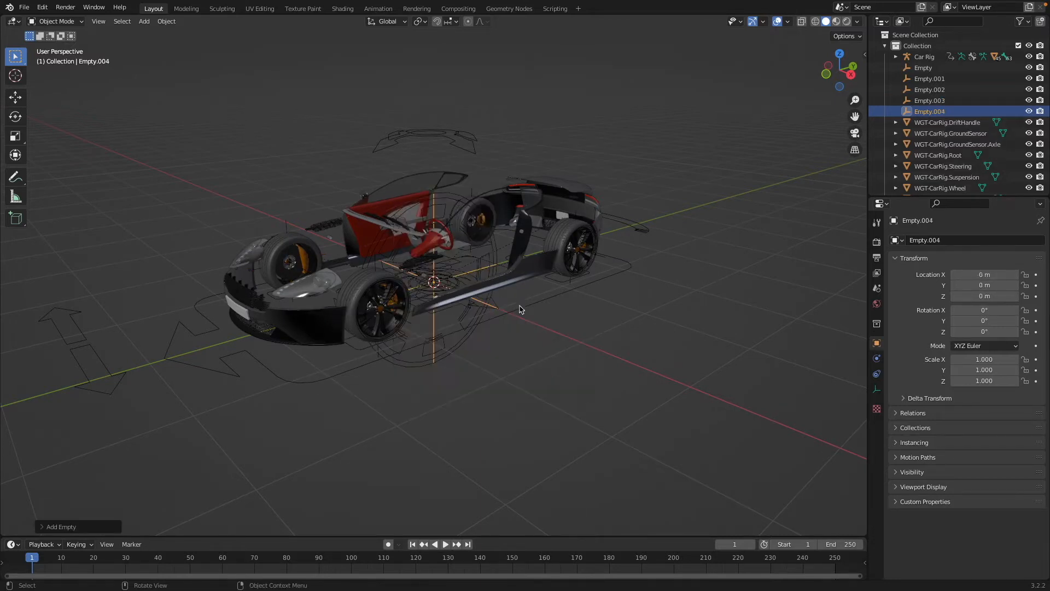
Raise the new empty to about 2.02 m above the car, scale it down to about 0.62, and apply its scale.
{"action": "left_click", "coordinate": [14, 98]}
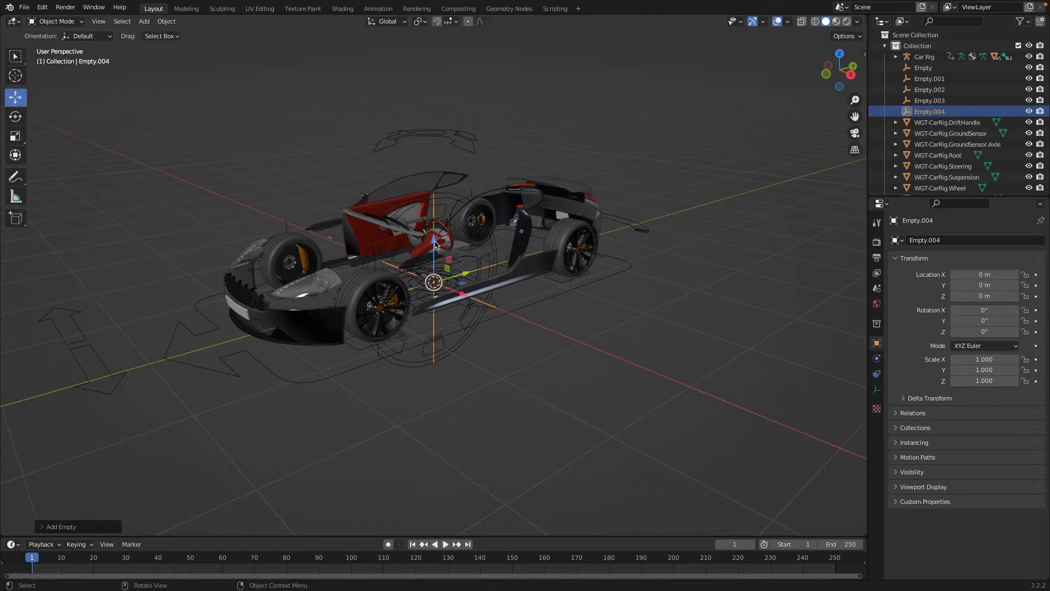
{"action": "left_click_drag", "start_coordinate": [436, 244], "coordinate": [436, 54]}
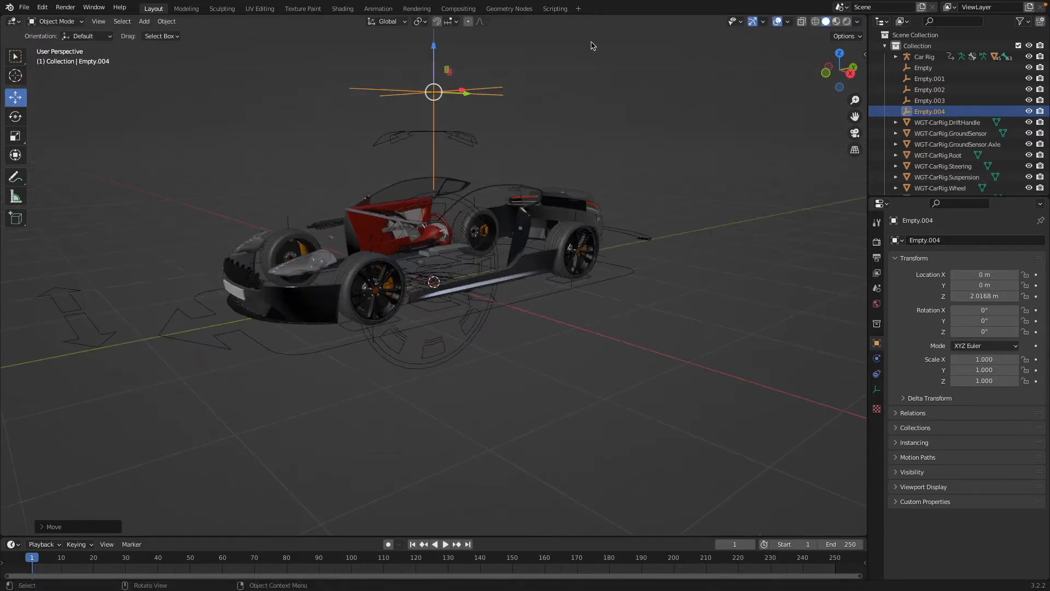
{"action": "key", "text": "s"}
{"action": "left_click", "coordinate": [531, 75]}
{"action": "key", "text": "ctrl+a"}
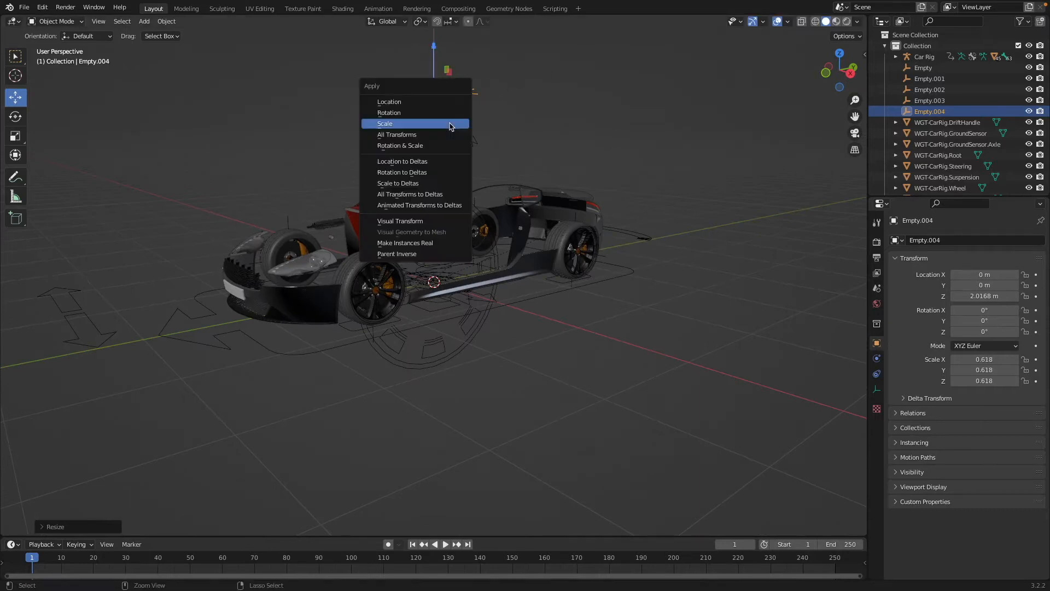
{"action": "left_click", "coordinate": [449, 125]}
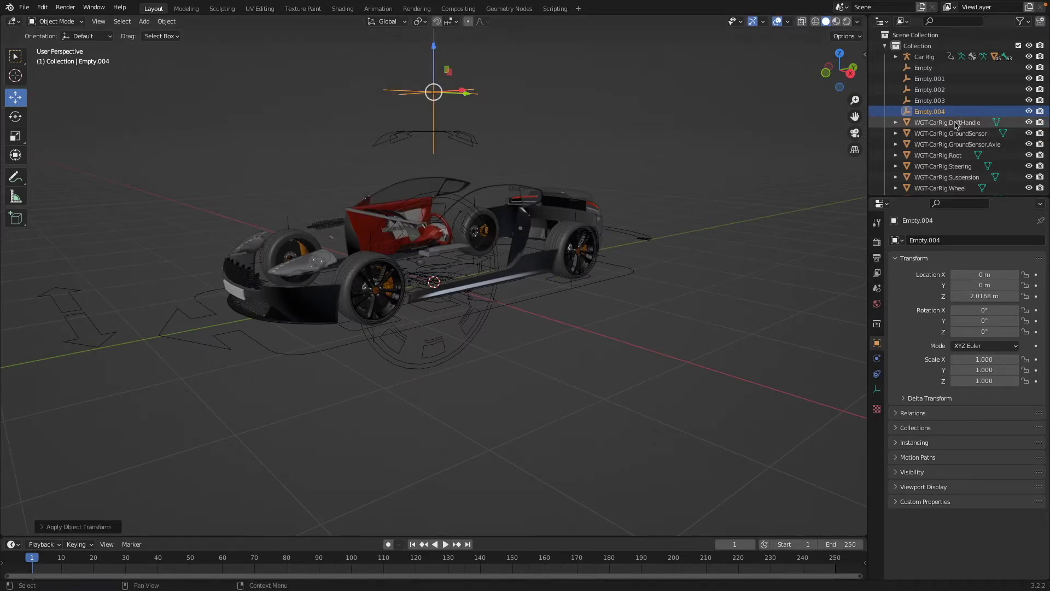
Create a new collection in the scene and name it Tire controls.
{"action": "scroll", "coordinate": [956, 126], "scroll_direction": "down", "scroll_amount": 1}
{"action": "scroll", "coordinate": [956, 125], "scroll_direction": "up", "scroll_amount": 1}
{"action": "left_click", "coordinate": [886, 44]}
{"action": "right_click", "coordinate": [917, 90]}
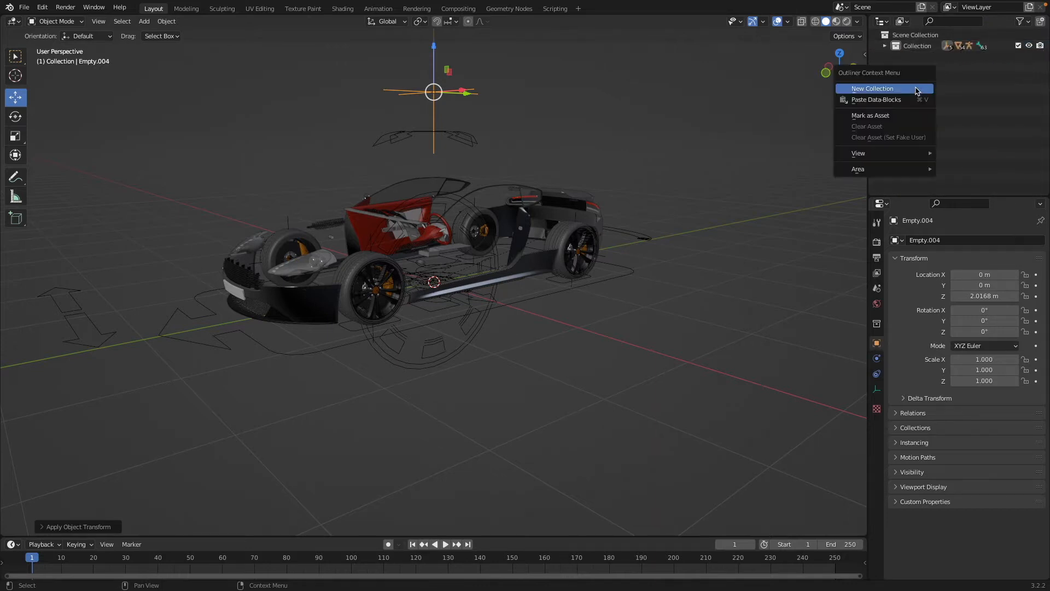
{"action": "left_click", "coordinate": [917, 89]}
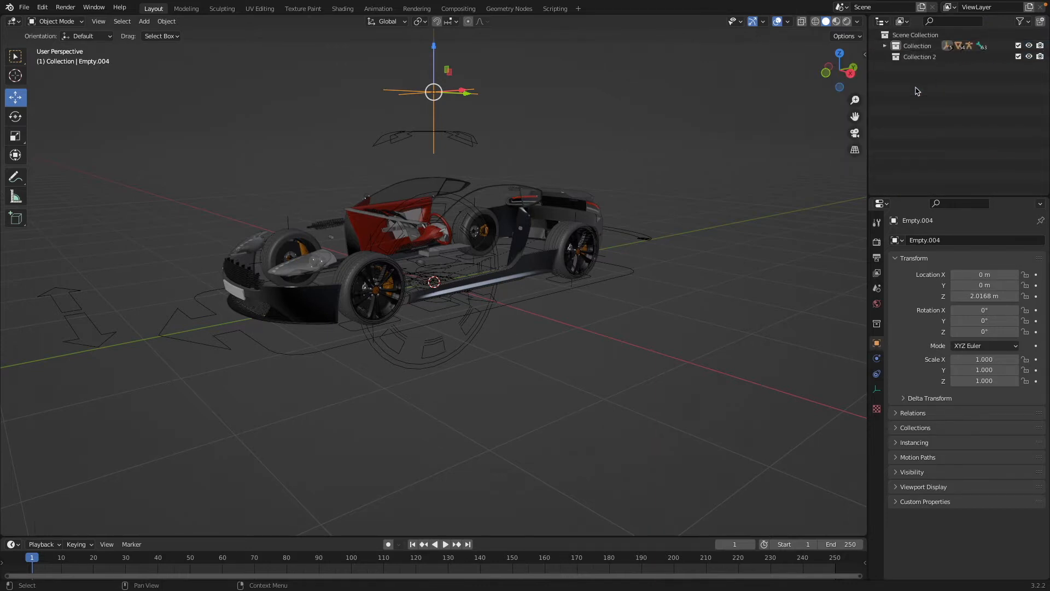
{"action": "double_click", "coordinate": [912, 56]}
{"action": "type", "text": "Tir"}
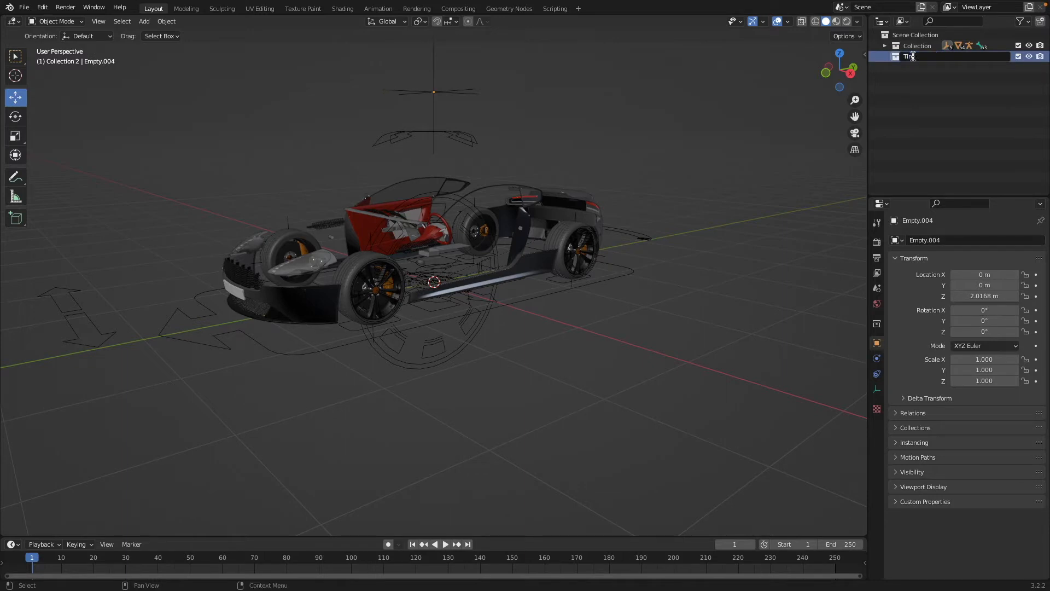
{"action": "type", "text": "e controls"}
{"action": "key", "text": "Return"}
Move all five empties, from Empty to Empty.004, into the Tire controls collection.
{"action": "left_click", "coordinate": [885, 46]}
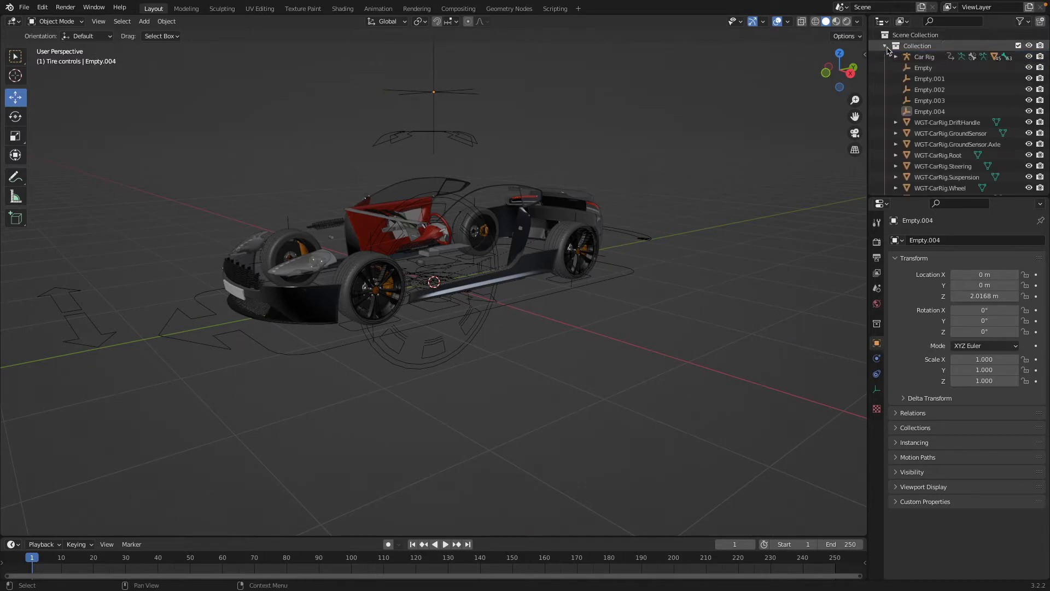
{"action": "left_click", "coordinate": [923, 67]}
{"action": "left_click", "coordinate": [930, 111], "text": "shift"}
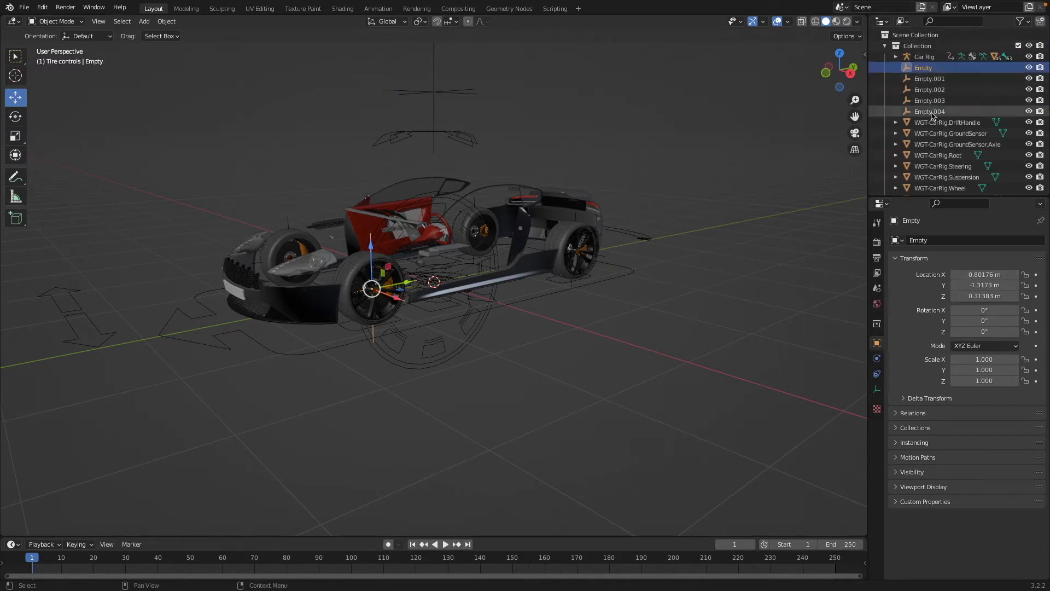
{"action": "left_click_drag", "start_coordinate": [932, 98], "coordinate": [928, 188]}
{"action": "scroll", "coordinate": [941, 186], "scroll_direction": "down", "scroll_amount": 3}
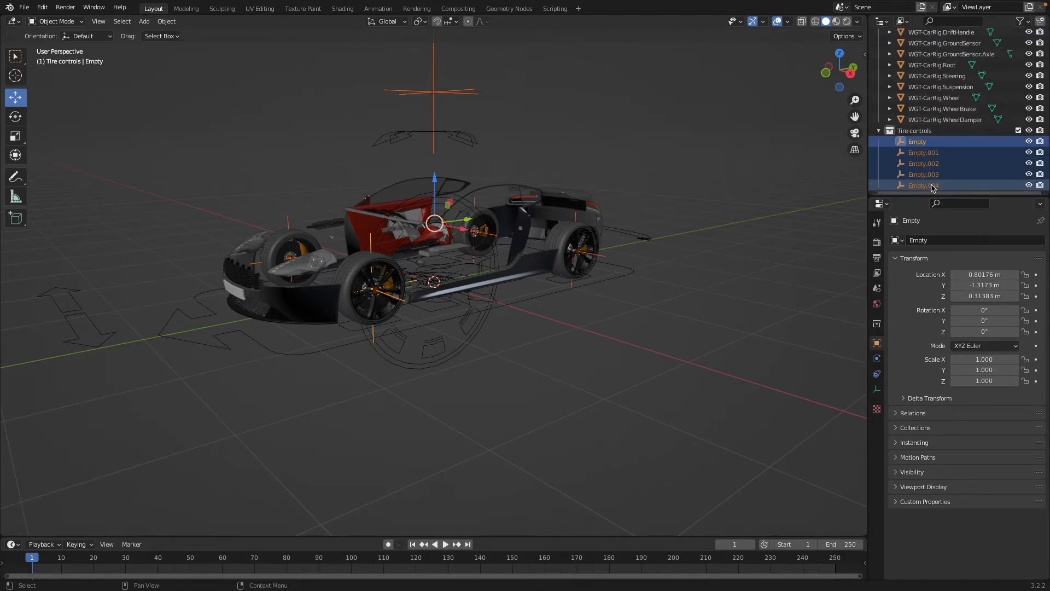
Rename the four wheel empties FL Tire, BL Tire, BR Tire and FR Tire according to their wheels.
{"action": "left_click", "coordinate": [925, 157]}
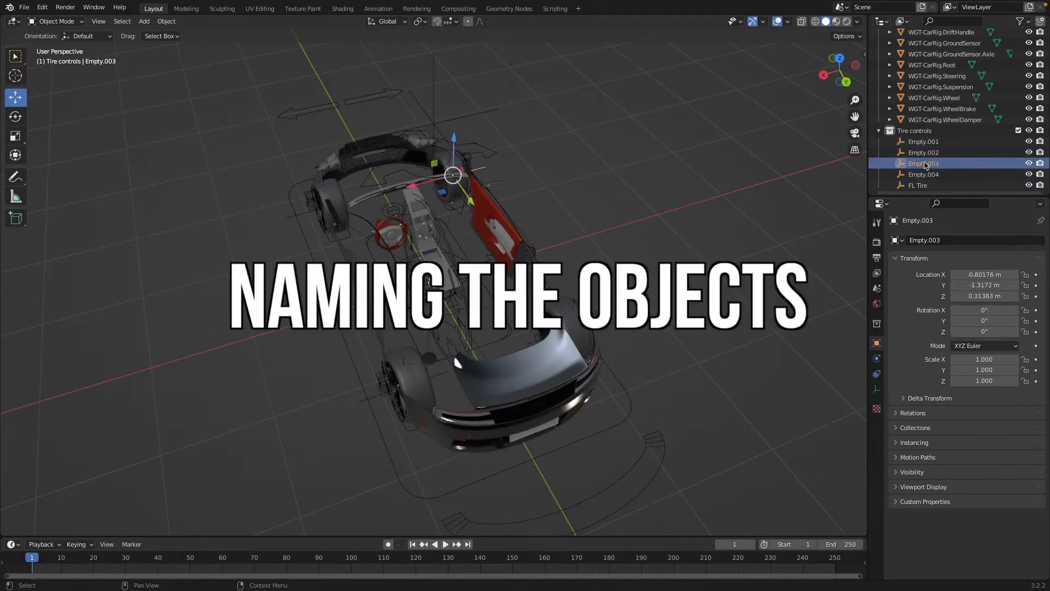
{"action": "double_click", "coordinate": [924, 141]}
{"action": "type", "text": "BL Tire"}
{"action": "key", "text": "Return"}
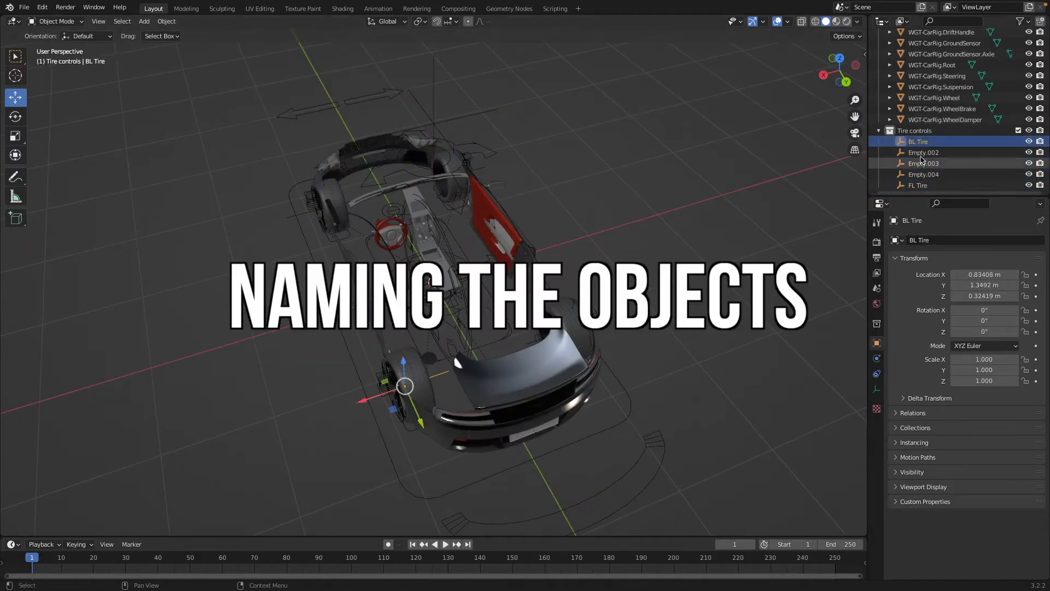
{"action": "double_click", "coordinate": [923, 153]}
{"action": "type", "text": "BR Tire"}
{"action": "key", "text": "Return"}
{"action": "double_click", "coordinate": [927, 163]}
{"action": "type", "text": "FR Tire"}
{"action": "key", "text": "Return"}
Rename the empty above the car as Master Control.
{"action": "left_click", "coordinate": [924, 163]}
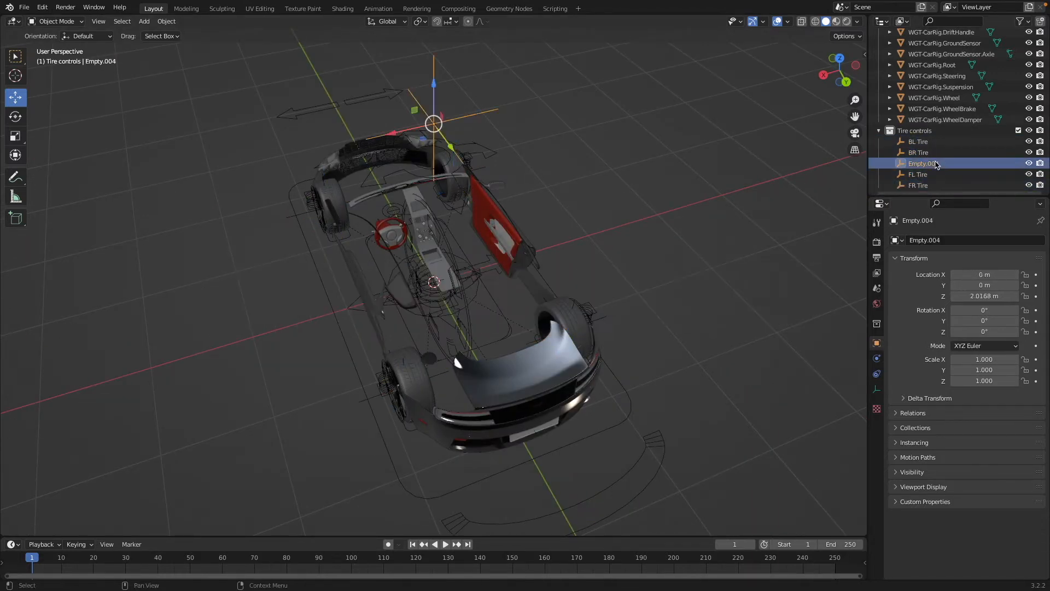
{"action": "middle_click_drag", "start_coordinate": [394, 405], "coordinate": [541, 289]}
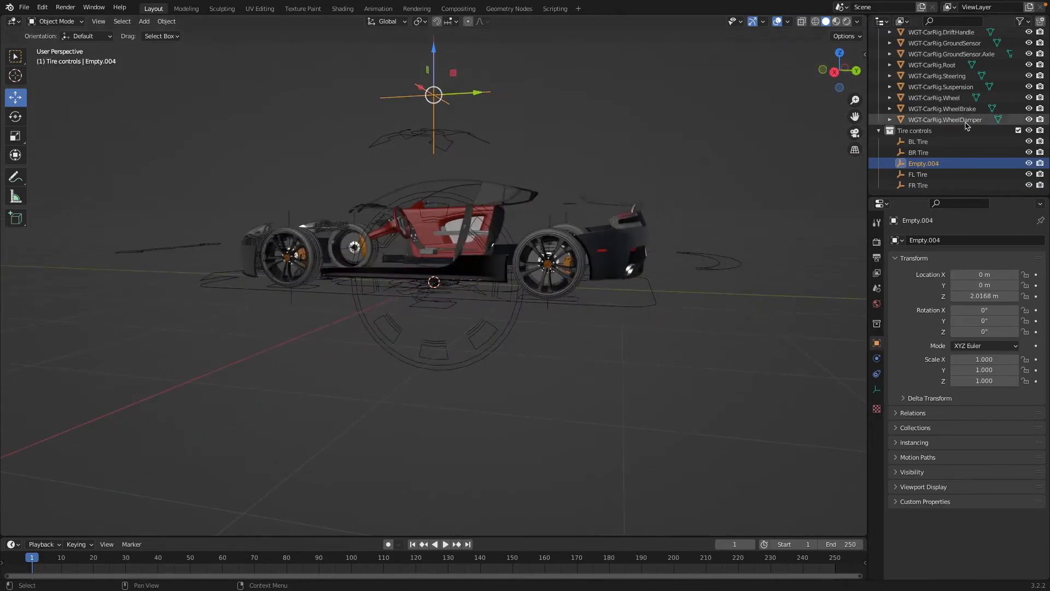
{"action": "double_click", "coordinate": [927, 163]}
{"action": "type", "text": "Ma"}
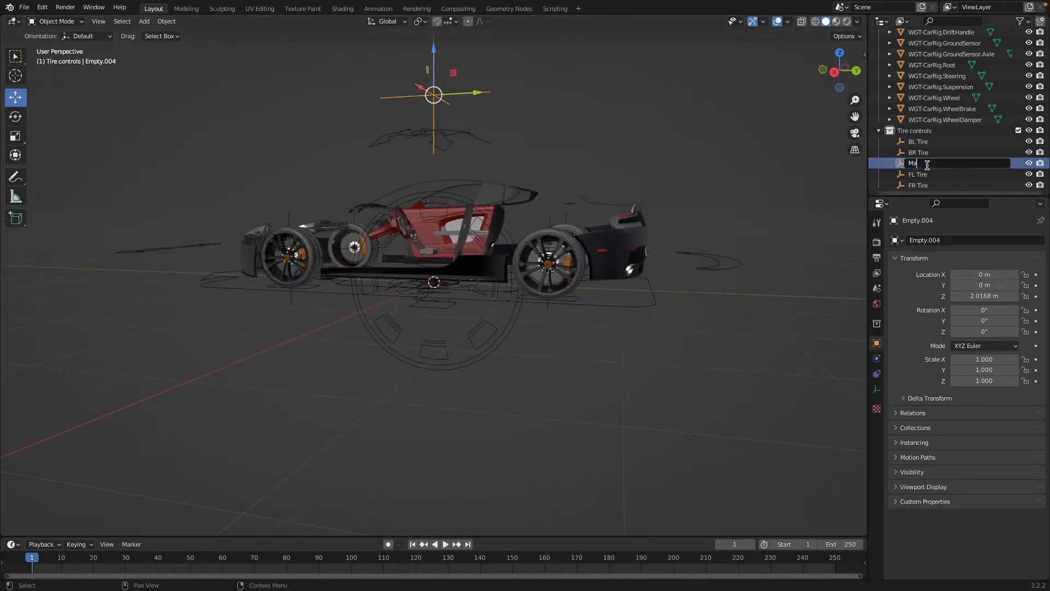
{"action": "type", "text": "ster Con"}
{"action": "type", "text": "trol"}
{"action": "key", "text": "Return"}
Unhide all car parts and parent every object to the Master Control empty using Object (Keep Transform).
{"action": "middle_click_drag", "start_coordinate": [612, 257], "coordinate": [599, 286]}
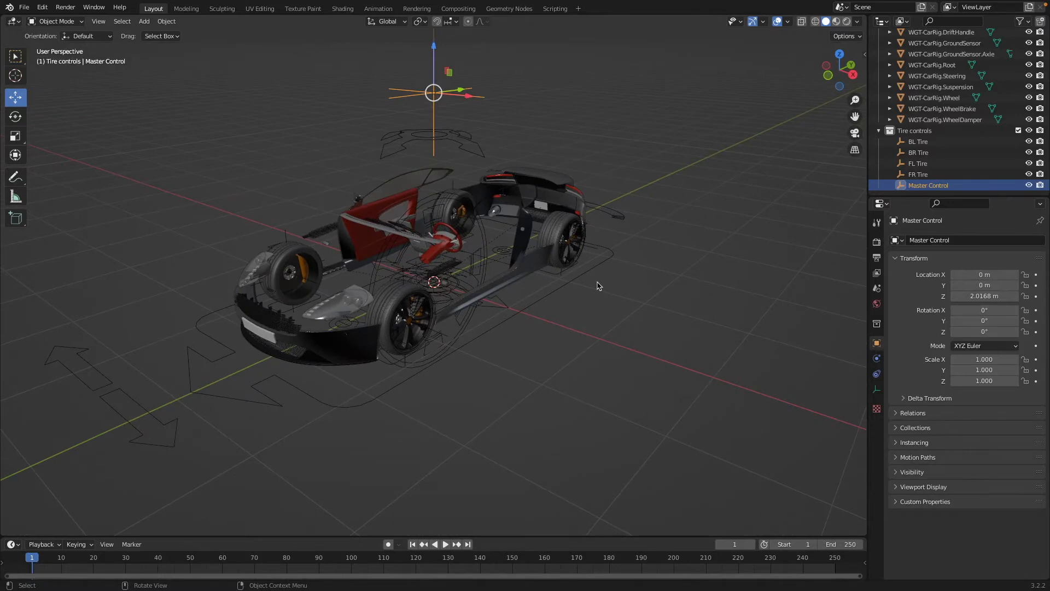
{"action": "key", "text": "alt+h"}
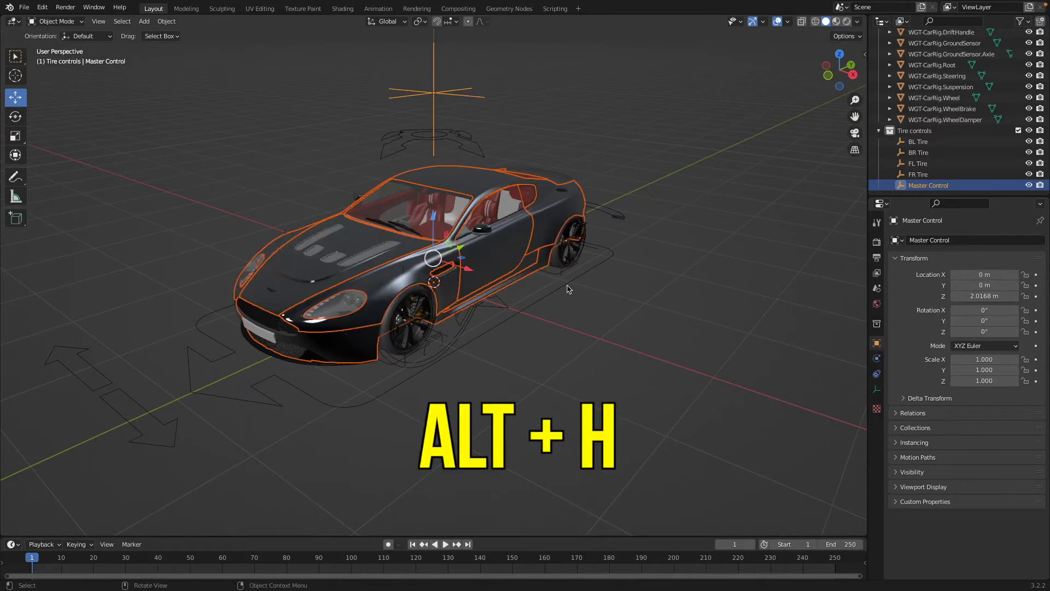
{"action": "key", "text": "a"}
{"action": "middle_click_drag", "start_coordinate": [625, 330], "coordinate": [603, 322]}
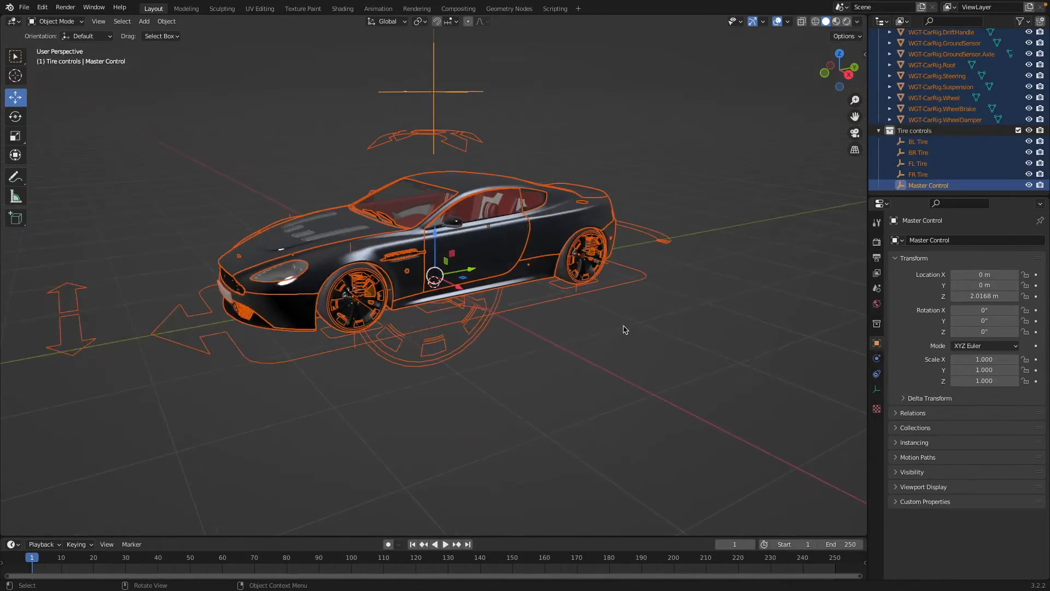
{"action": "left_click", "coordinate": [433, 81], "text": "shift"}
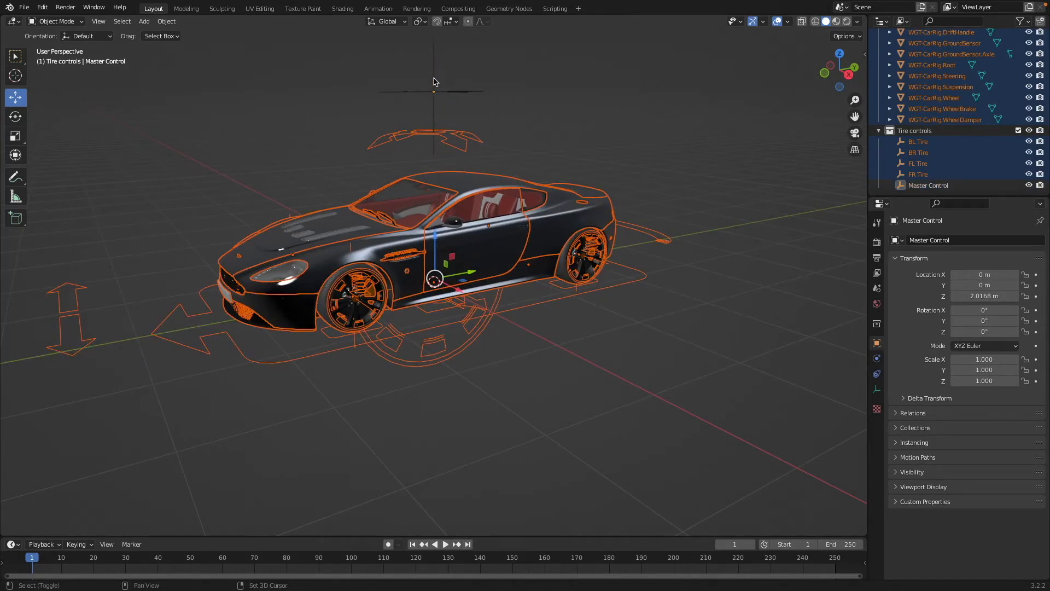
{"action": "left_click", "coordinate": [433, 82], "text": "shift"}
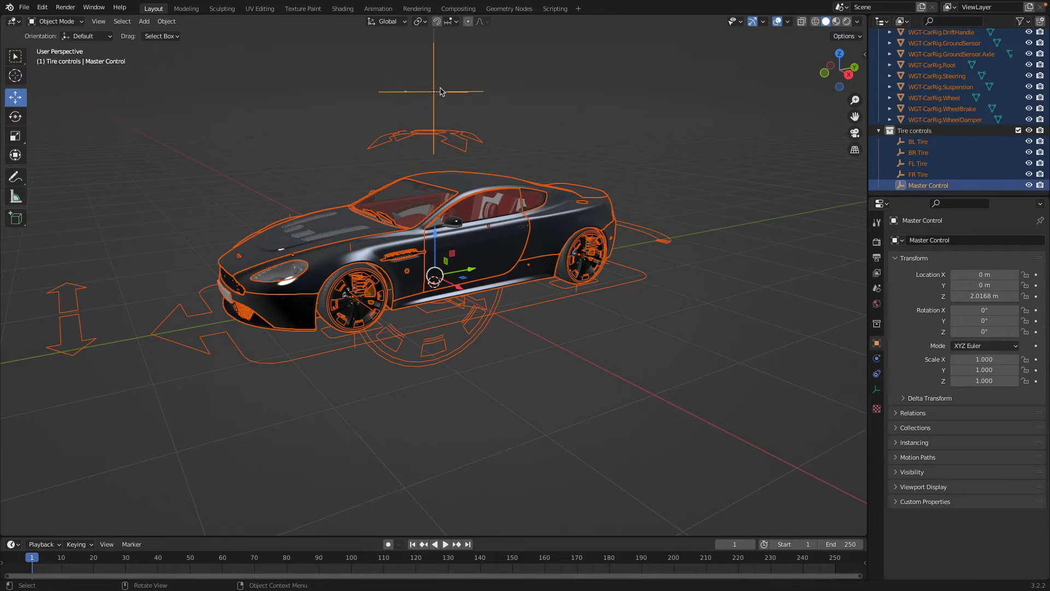
{"action": "key", "text": "ctrl+p"}
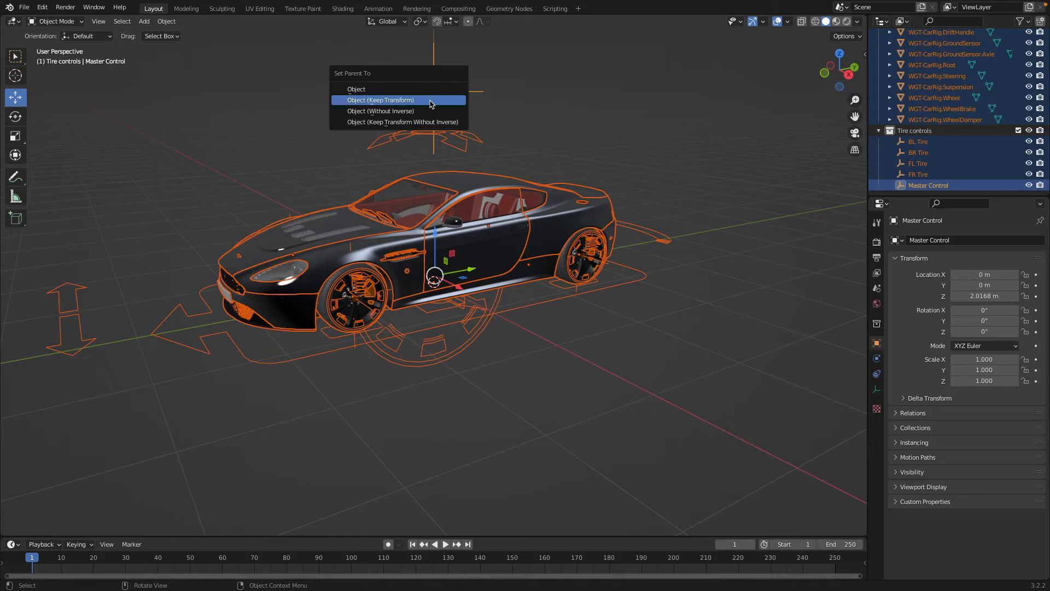
{"action": "left_click", "coordinate": [432, 101]}
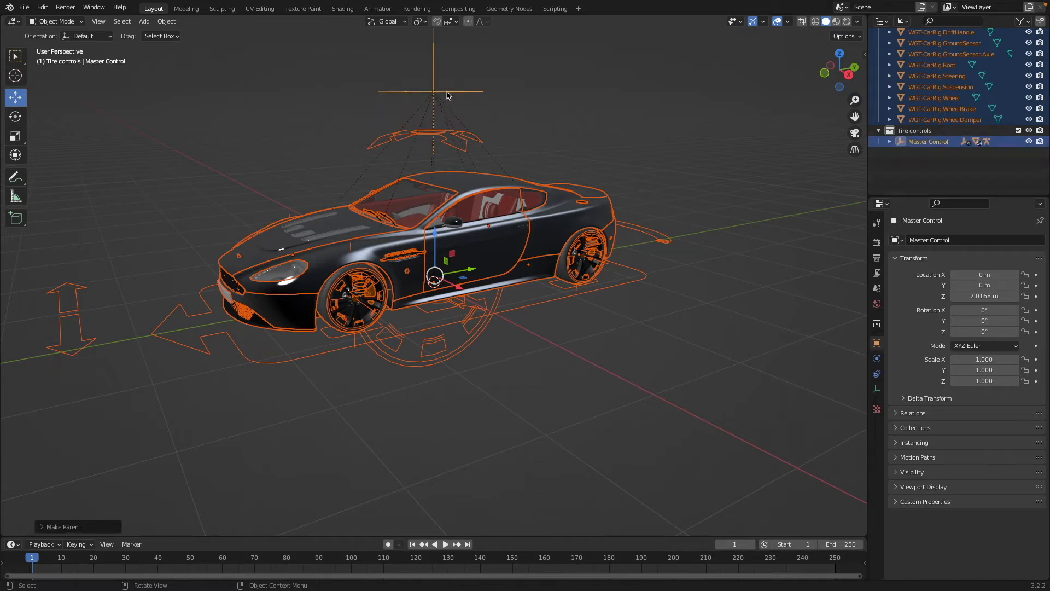
Try moving the Master Control empty to check that the whole car follows it.
{"action": "left_click", "coordinate": [520, 80]}
{"action": "left_click", "coordinate": [434, 81]}
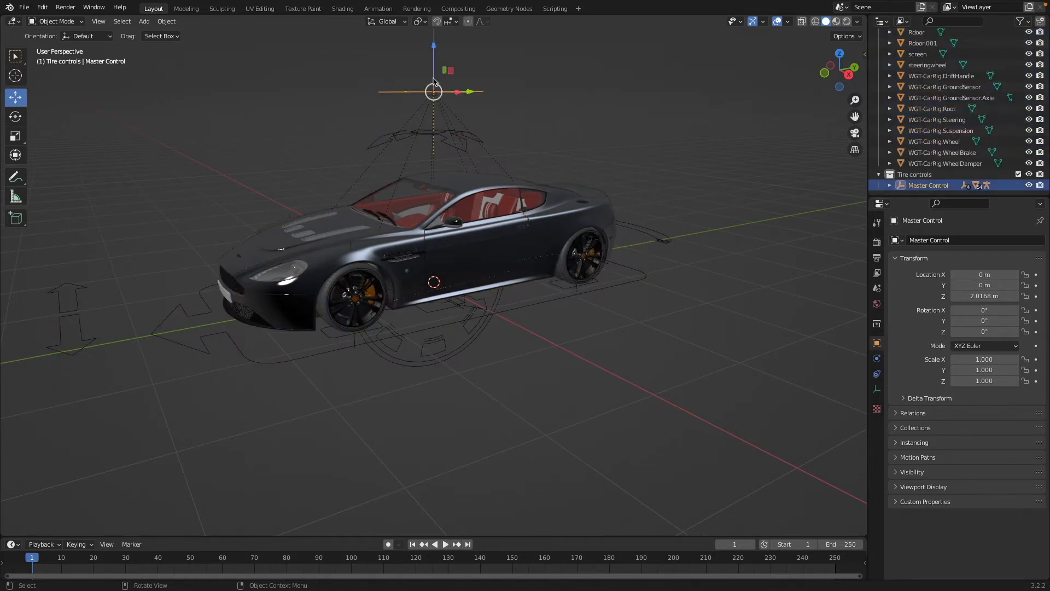
{"action": "key", "text": "g"}
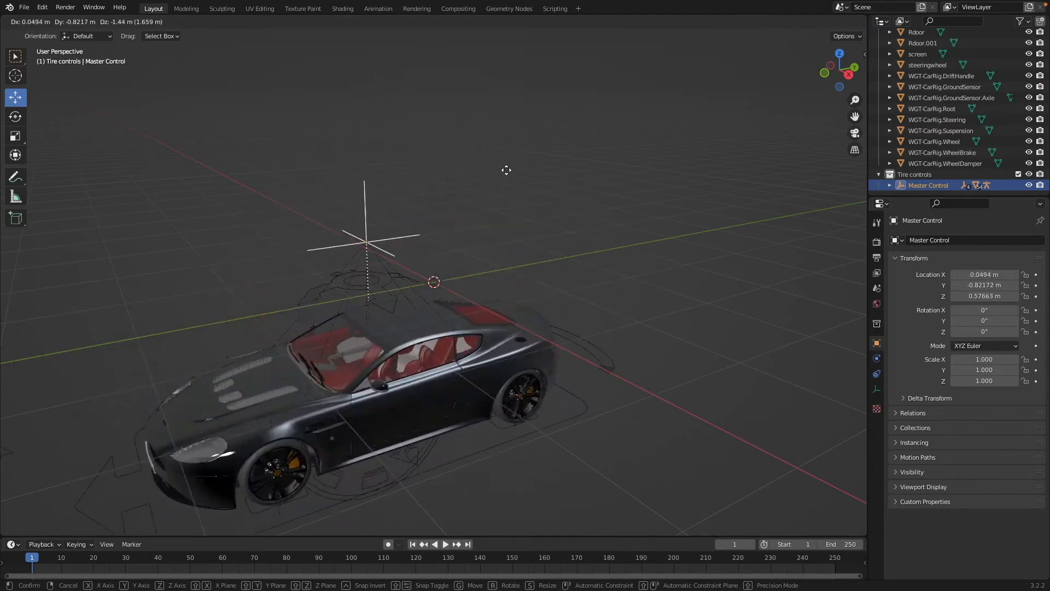
{"action": "right_click", "coordinate": [400, 262]}
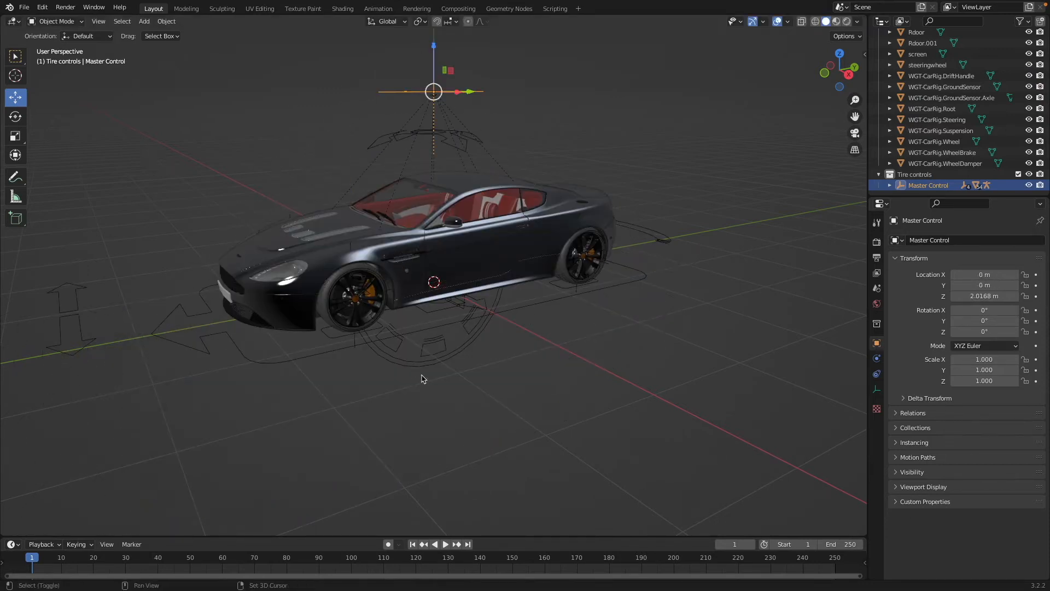
Parent the front left wheel to the FL Tire empty using Object (Keep Transform).
{"action": "scroll", "coordinate": [422, 378], "scroll_direction": "up", "scroll_amount": 3, "text": "shift"}
{"action": "scroll", "coordinate": [468, 397], "scroll_direction": "left", "scroll_amount": 5}
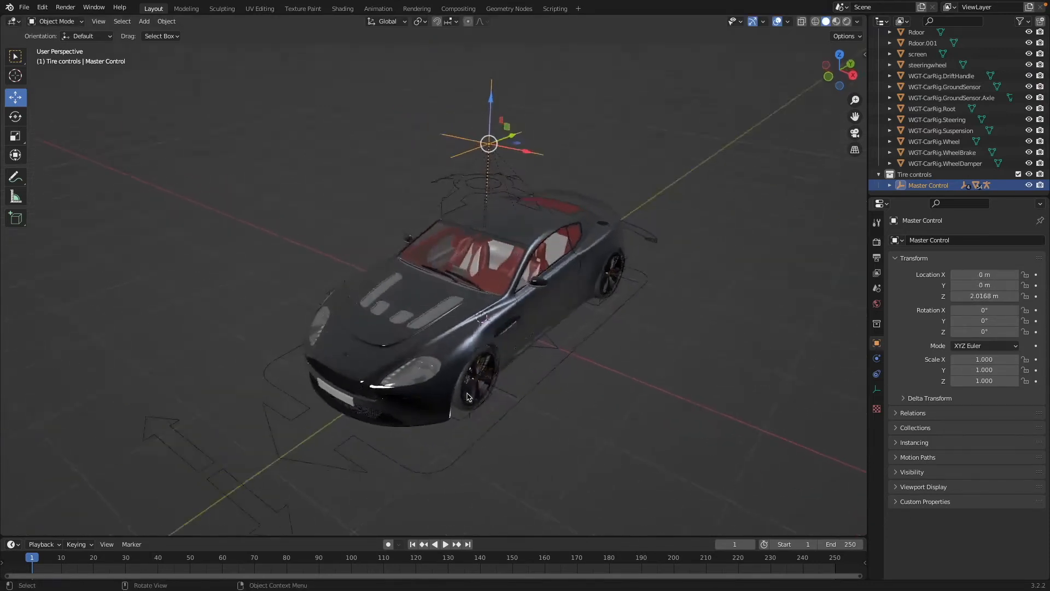
{"action": "scroll", "coordinate": [585, 397], "scroll_direction": "right", "scroll_amount": 5}
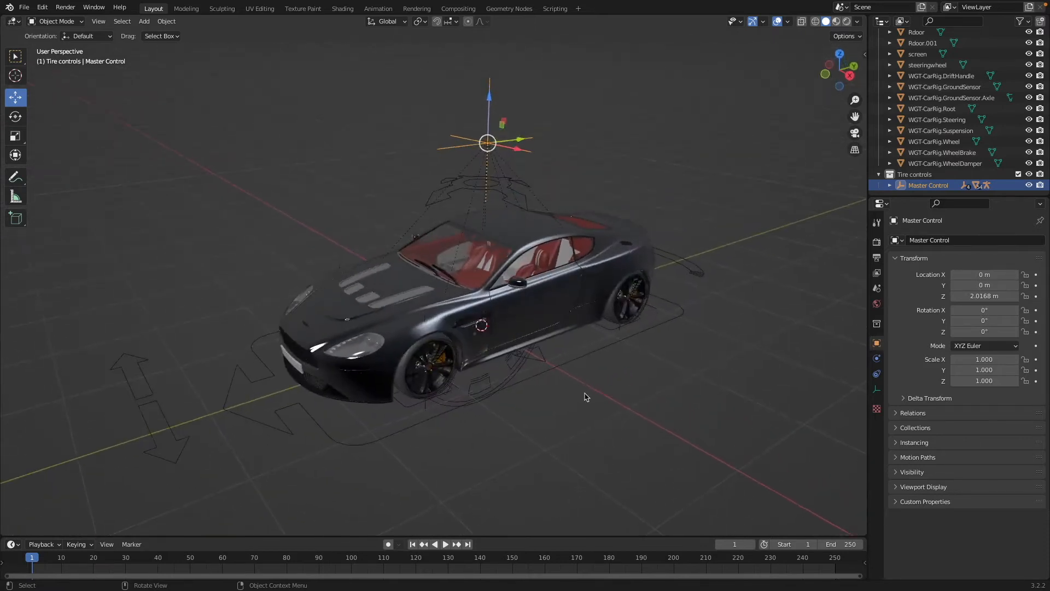
{"action": "left_click", "coordinate": [402, 374]}
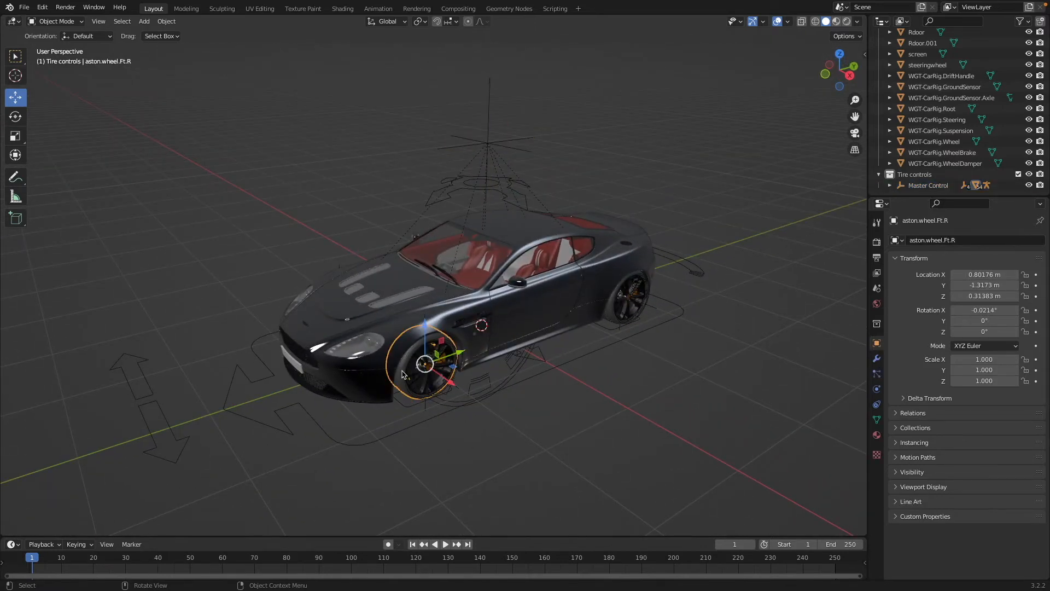
{"action": "scroll", "coordinate": [465, 394], "scroll_direction": "left", "scroll_amount": 5}
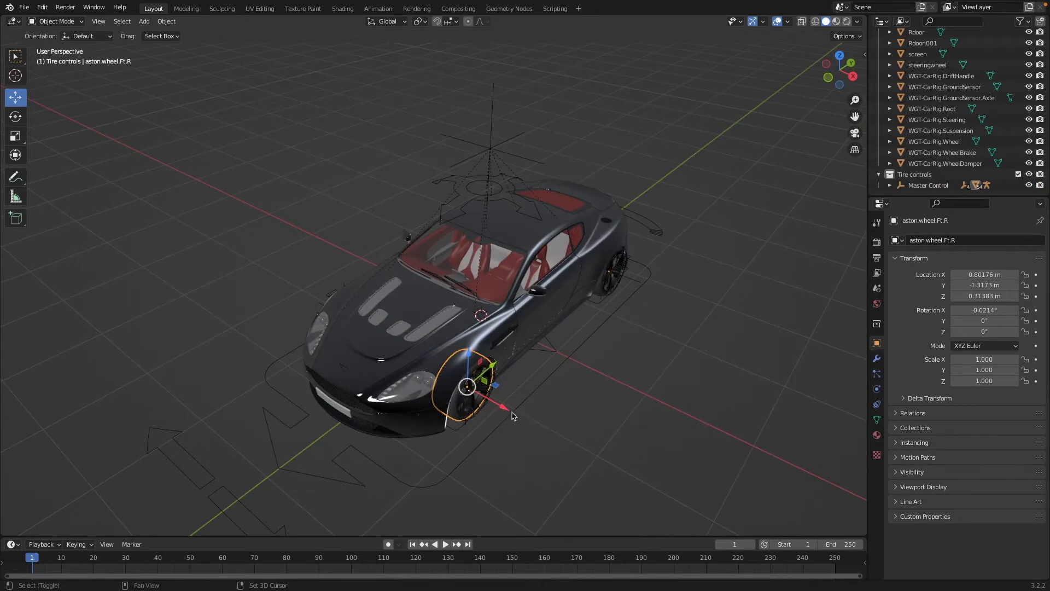
{"action": "left_click", "coordinate": [512, 416]}
{"action": "scroll", "coordinate": [541, 429], "scroll_direction": "right", "scroll_amount": 5}
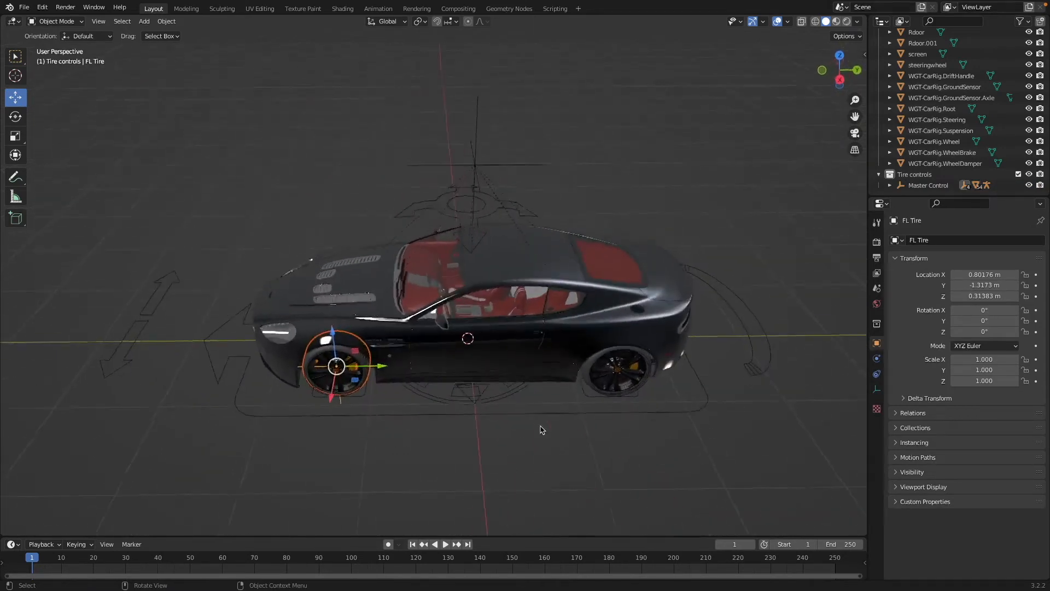
{"action": "scroll", "coordinate": [541, 430], "scroll_direction": "up", "scroll_amount": 5}
{"action": "key", "text": "ctrl+p"}
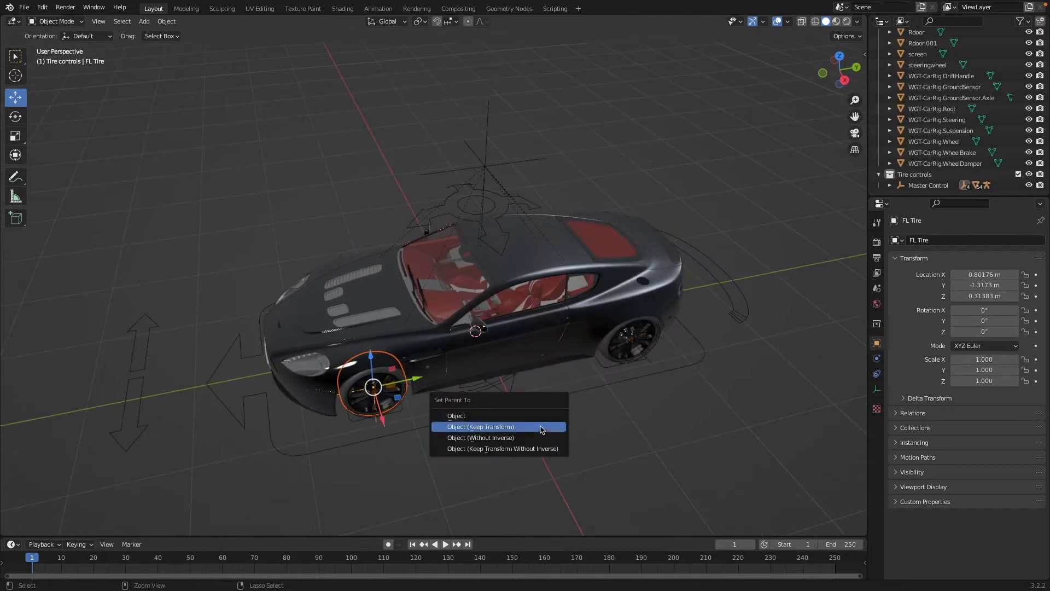
{"action": "left_click", "coordinate": [541, 429]}
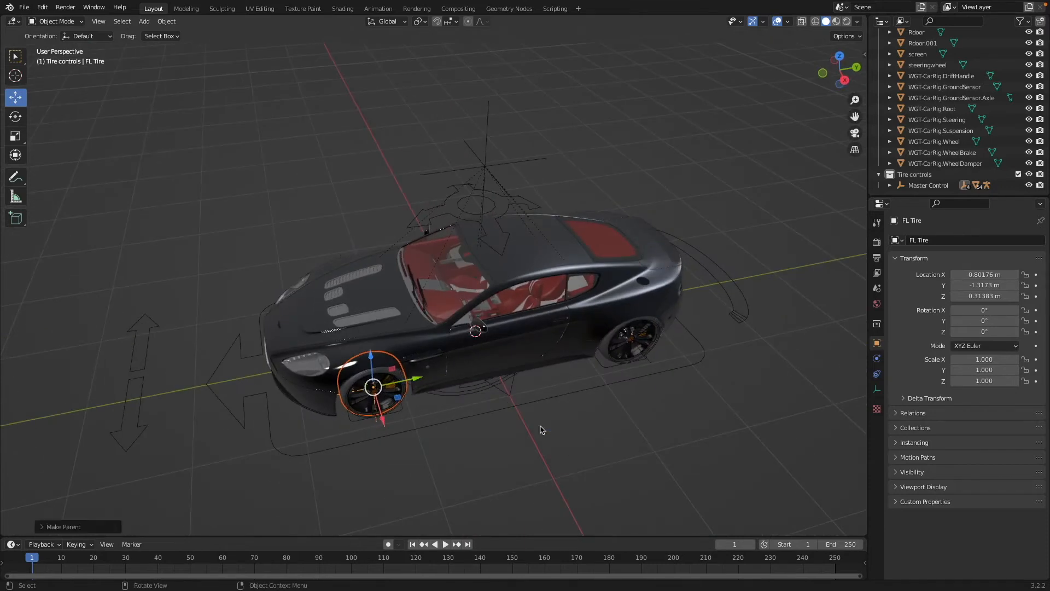
Parent the back right wheel to the BR Tire empty using Object (Keep Transform).
{"action": "scroll", "coordinate": [541, 429], "scroll_direction": "down", "scroll_amount": 5}
{"action": "scroll", "coordinate": [672, 309], "scroll_direction": "up", "scroll_amount": 5}
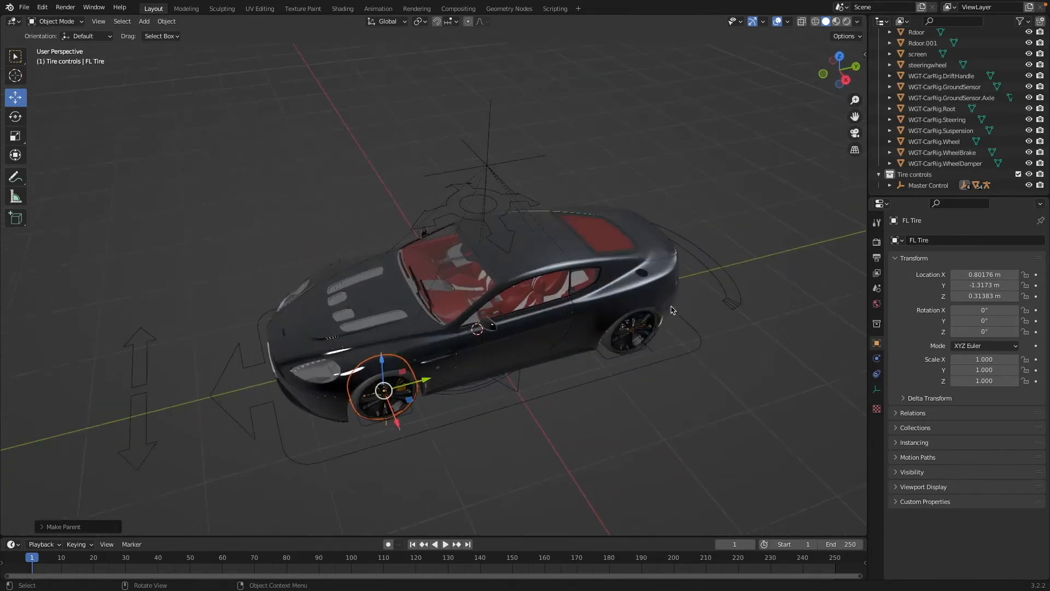
{"action": "left_click", "coordinate": [368, 382], "text": "shift"}
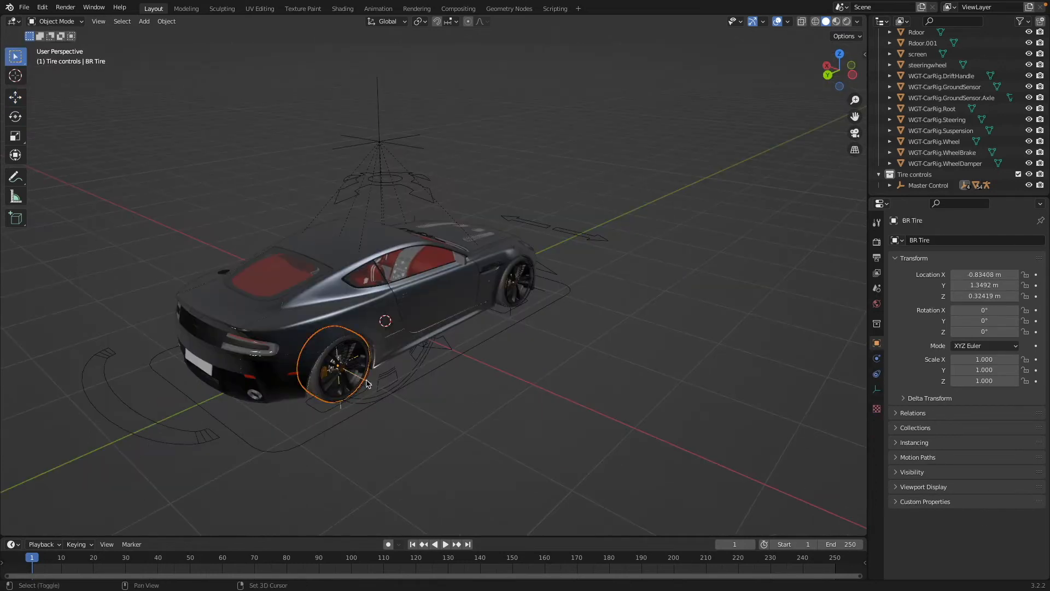
{"action": "key", "text": "ctrl+p"}
{"action": "left_click", "coordinate": [369, 382]}
Parent the front right wheel to the FR Tire empty using Object (Keep Transform).
{"action": "scroll", "coordinate": [368, 382], "scroll_direction": "right", "scroll_amount": 5}
{"action": "left_click", "coordinate": [526, 306]}
{"action": "scroll", "coordinate": [526, 306], "scroll_direction": "left", "scroll_amount": 5}
{"action": "left_click", "coordinate": [544, 292], "text": "shift"}
{"action": "key", "text": "ctrl+p"}
{"action": "left_click", "coordinate": [539, 350]}
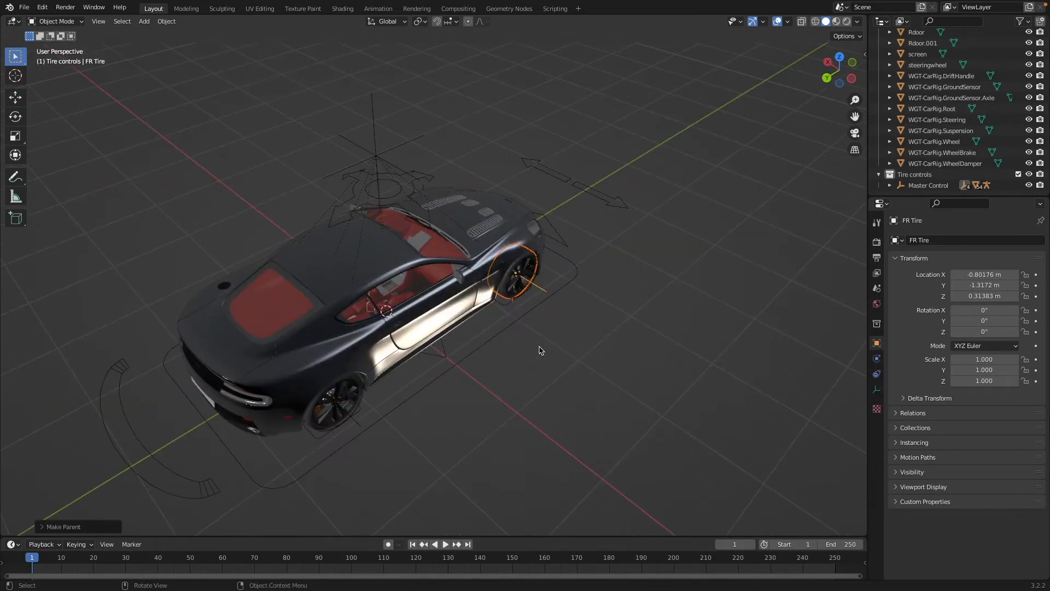
Try moving the FL Tire empty to check that the front left wheel follows it, cancelling the move.
{"action": "scroll", "coordinate": [539, 351], "scroll_direction": "left", "scroll_amount": 10}
{"action": "scroll", "coordinate": [540, 351], "scroll_direction": "left", "scroll_amount": 1}
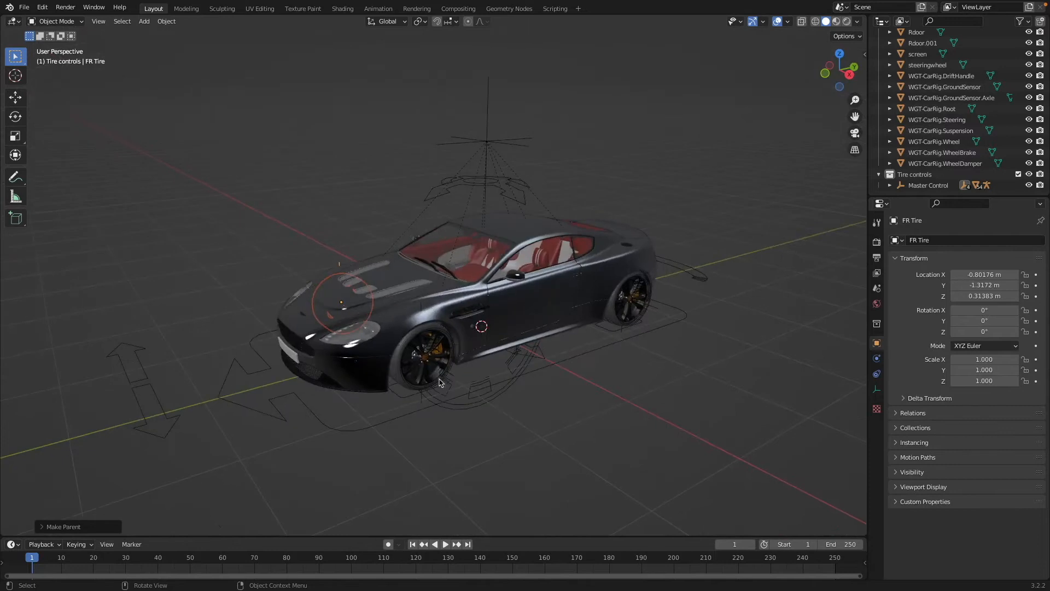
{"action": "left_click", "coordinate": [446, 373]}
{"action": "key", "text": "g"}
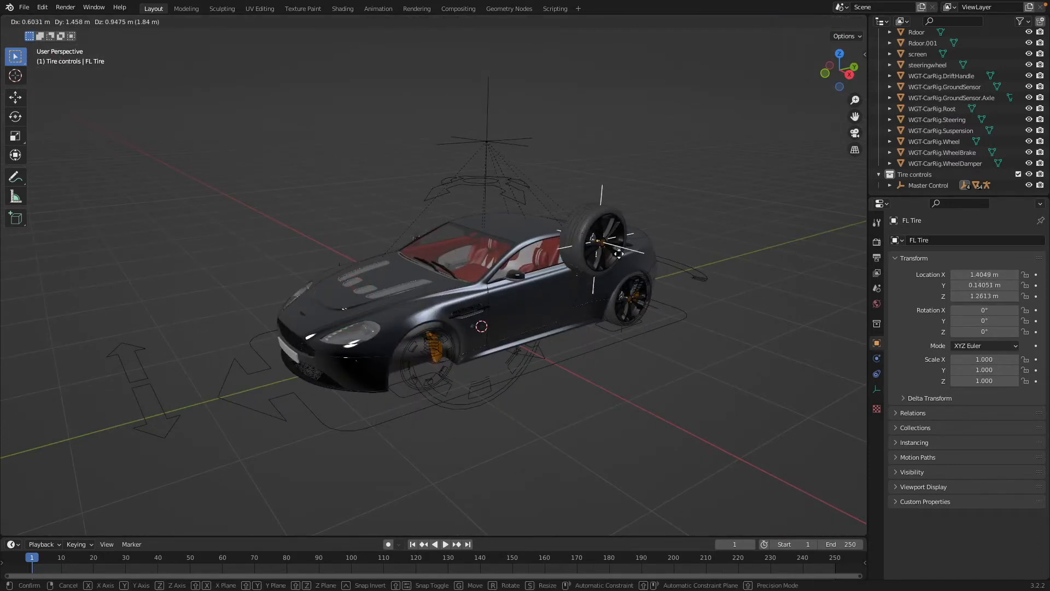
{"action": "right_click", "coordinate": [723, 172]}
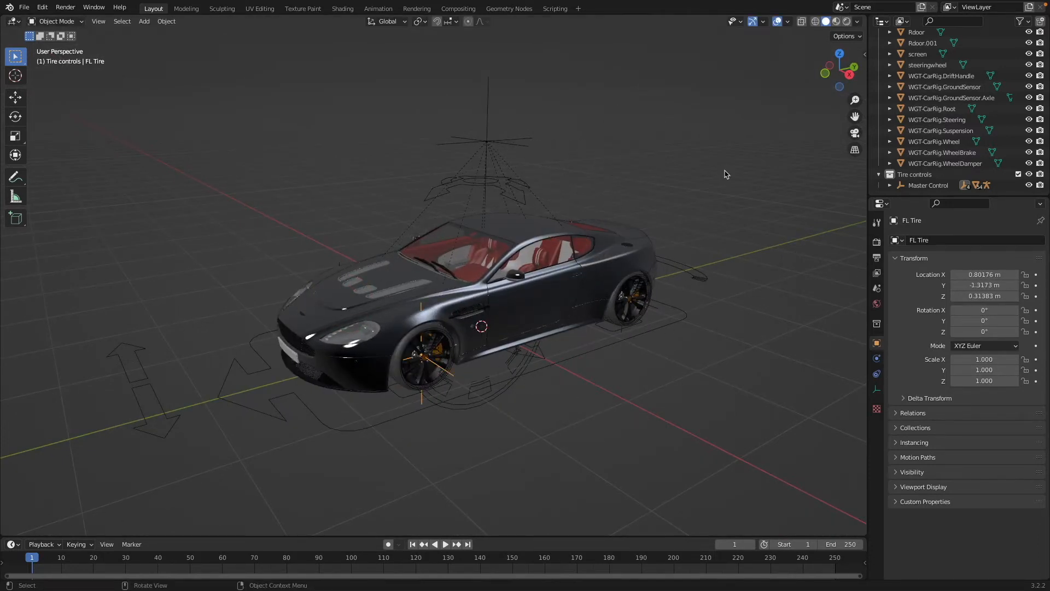
Show the object transform values in the viewport and rotate the whole car with all its controls -90° around the global Z axis.
{"action": "scroll", "coordinate": [656, 316], "scroll_direction": "left", "scroll_amount": 4}
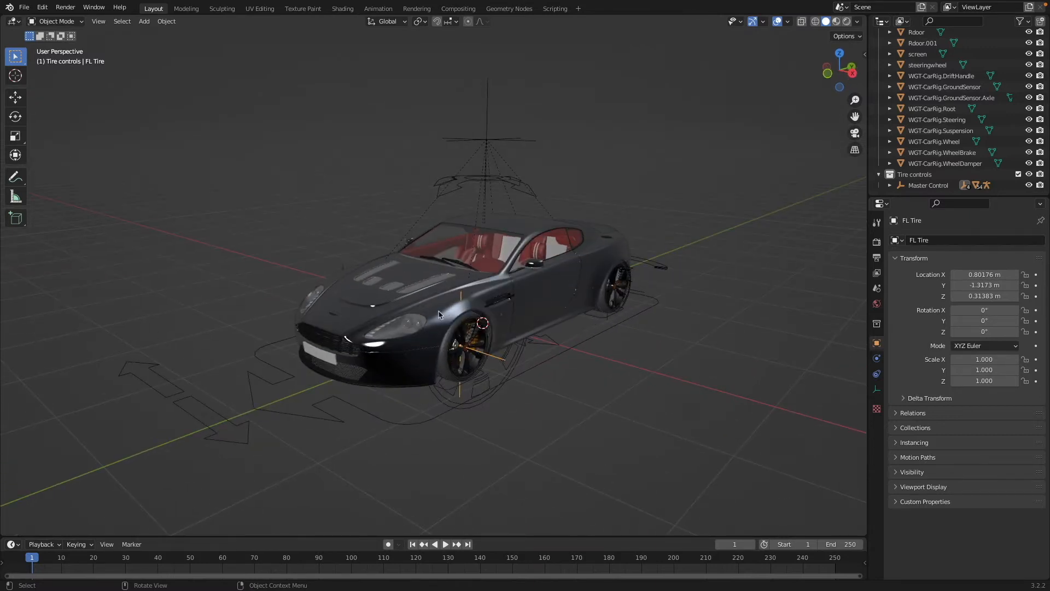
{"action": "key", "text": "n"}
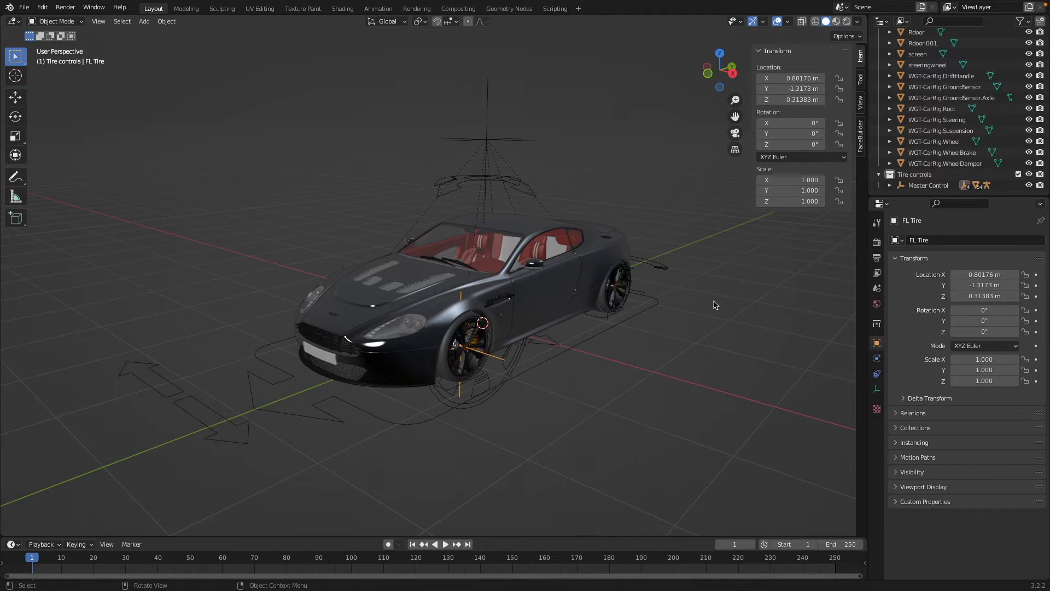
{"action": "scroll", "coordinate": [743, 316], "scroll_direction": "right", "scroll_amount": 5}
{"action": "scroll", "coordinate": [743, 315], "scroll_direction": "left", "scroll_amount": 10}
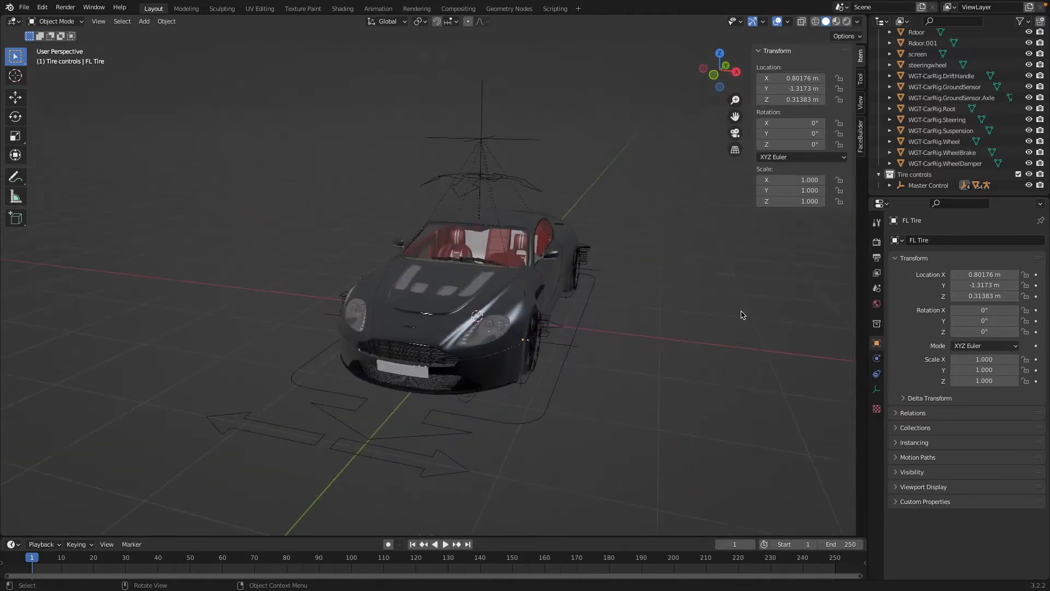
{"action": "scroll", "coordinate": [743, 315], "scroll_direction": "left", "scroll_amount": 5}
{"action": "scroll", "coordinate": [742, 316], "scroll_direction": "up", "scroll_amount": 5}
{"action": "scroll", "coordinate": [742, 315], "scroll_direction": "right", "scroll_amount": 5}
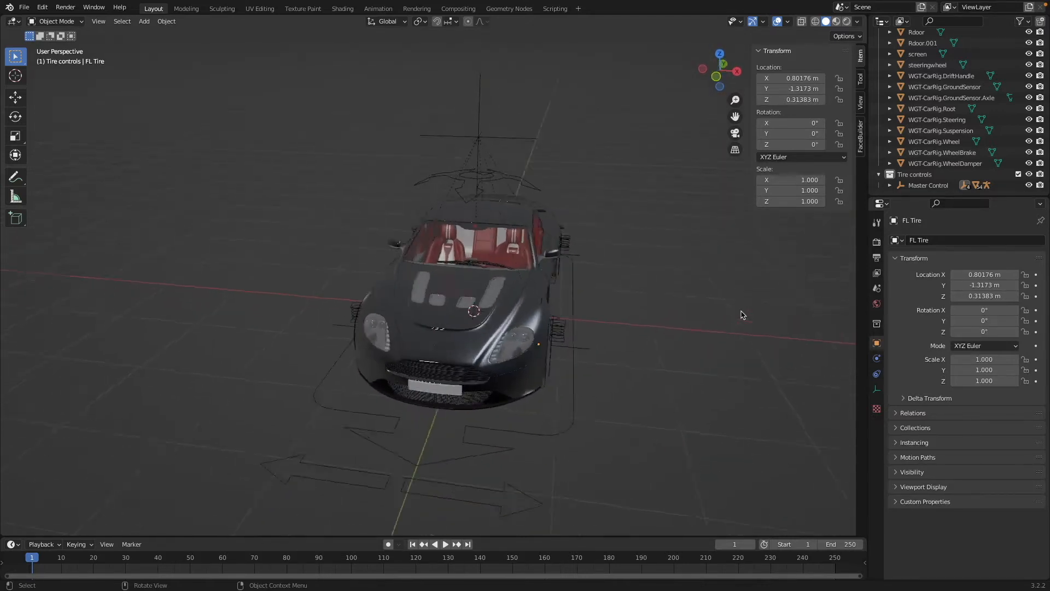
{"action": "key", "text": "a"}
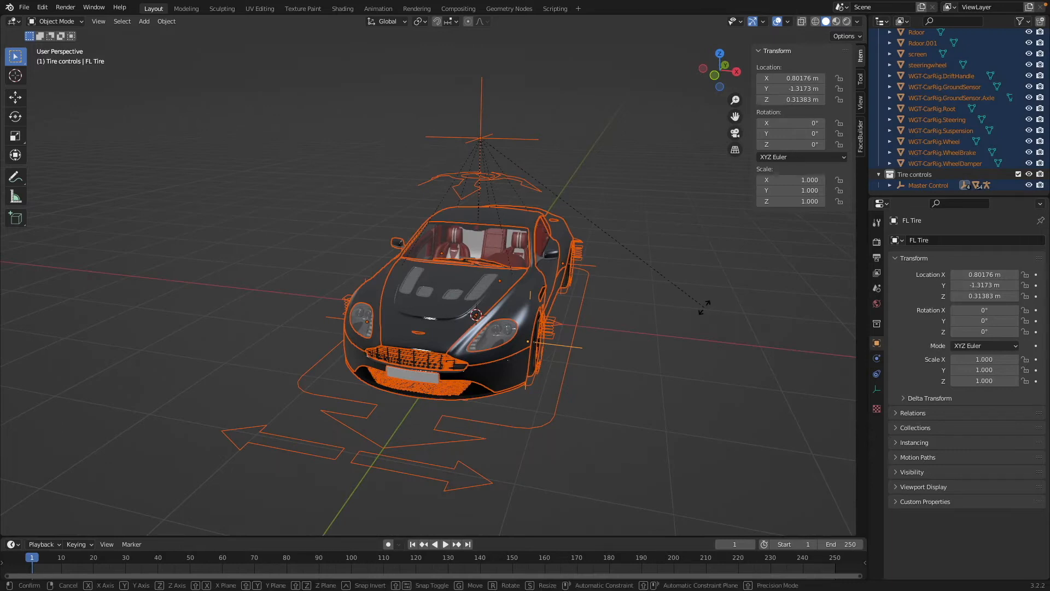
{"action": "key", "text": "r"}
{"action": "type", "text": "z"}
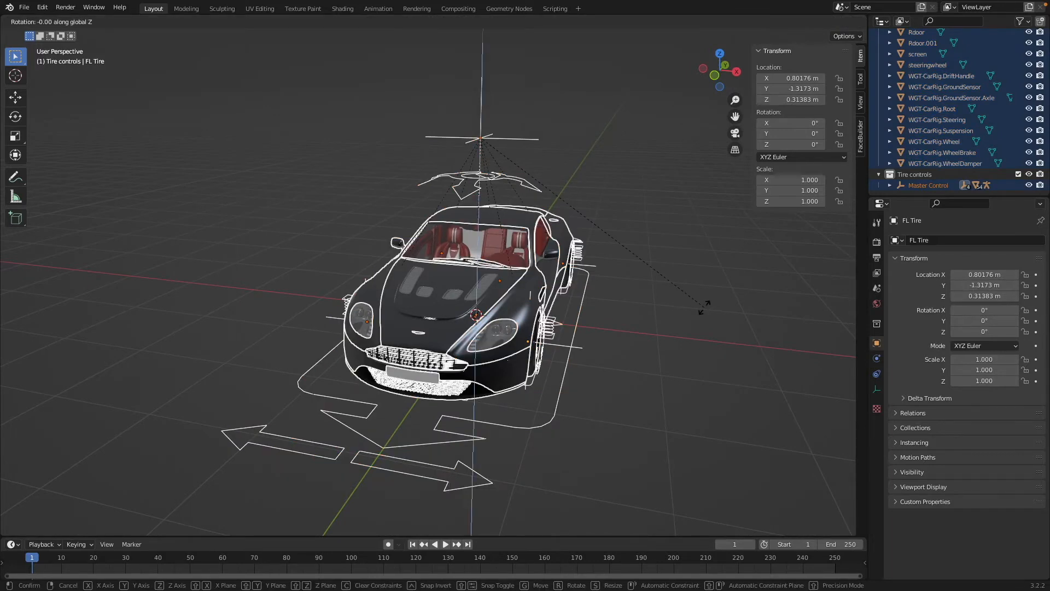
{"action": "type", "text": "90"}
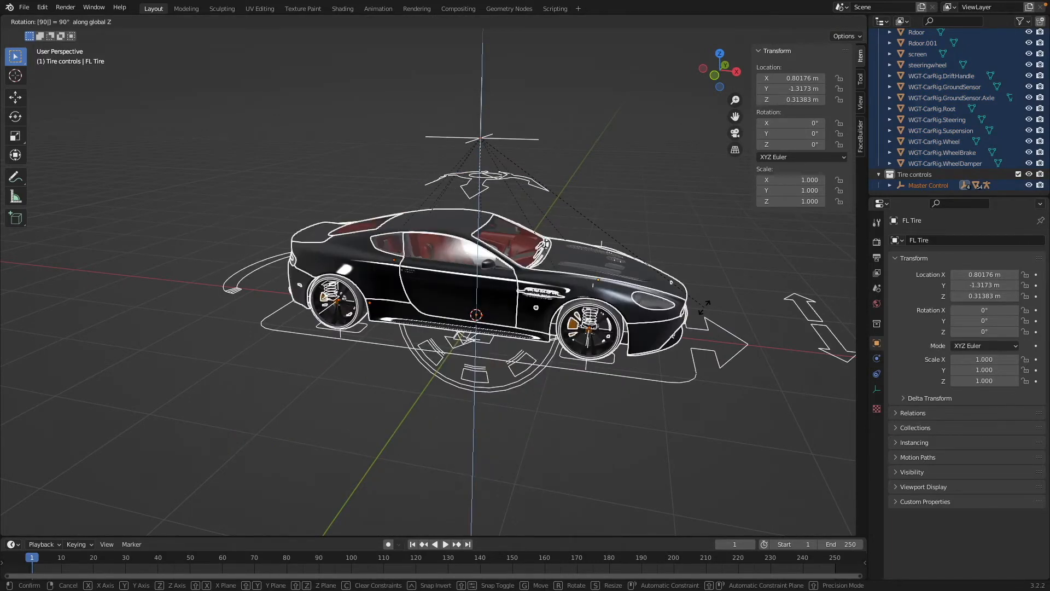
{"action": "key", "text": "minus"}
{"action": "key", "text": "Return"}
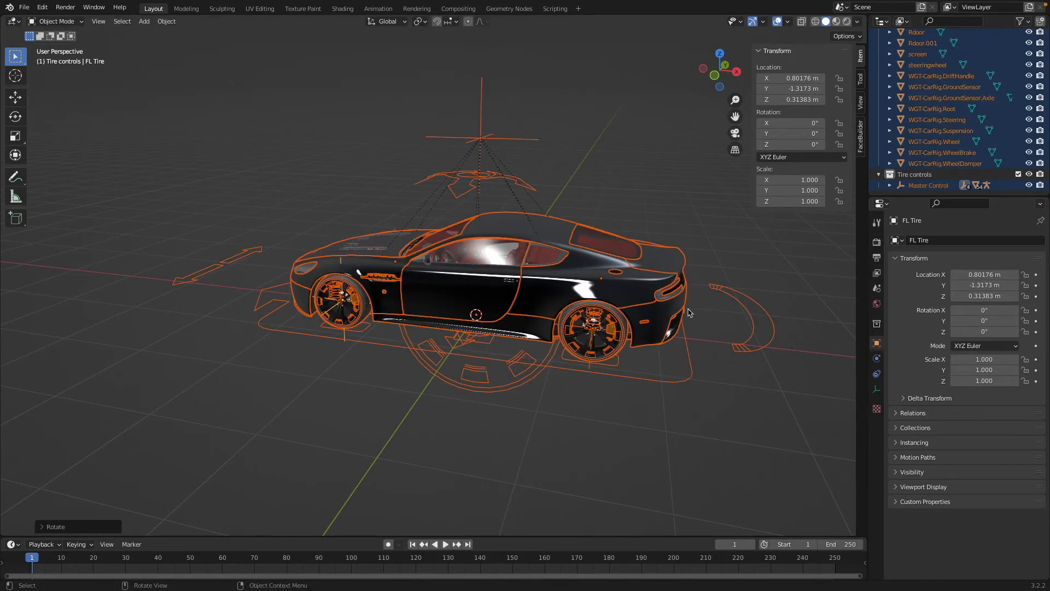
Show the rotation gizmo on the selected car to examine its rotation axes.
{"action": "middle_click_drag", "start_coordinate": [688, 313], "coordinate": [738, 314]}
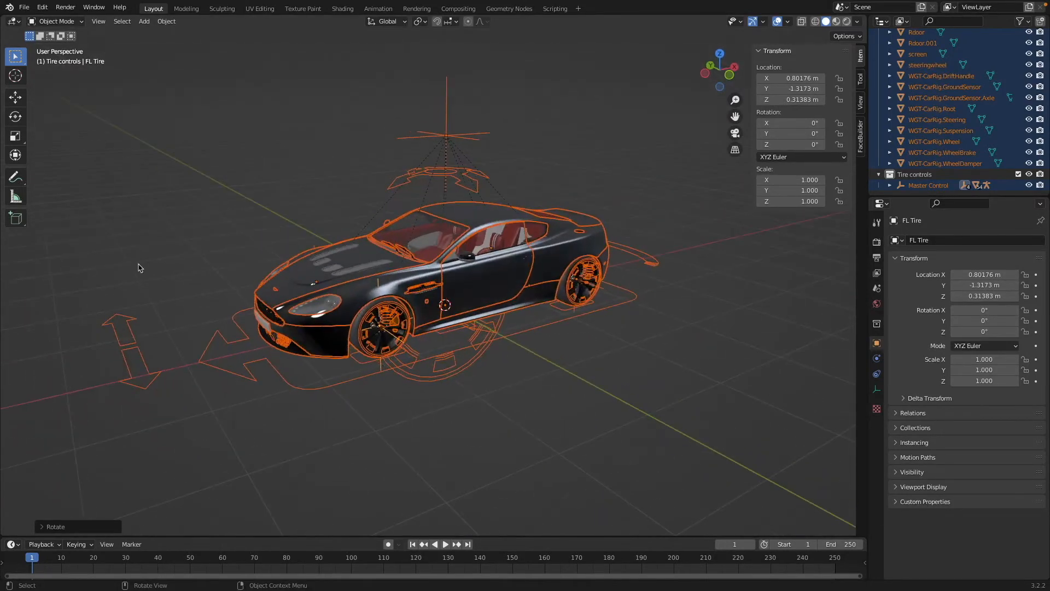
{"action": "left_click", "coordinate": [15, 116]}
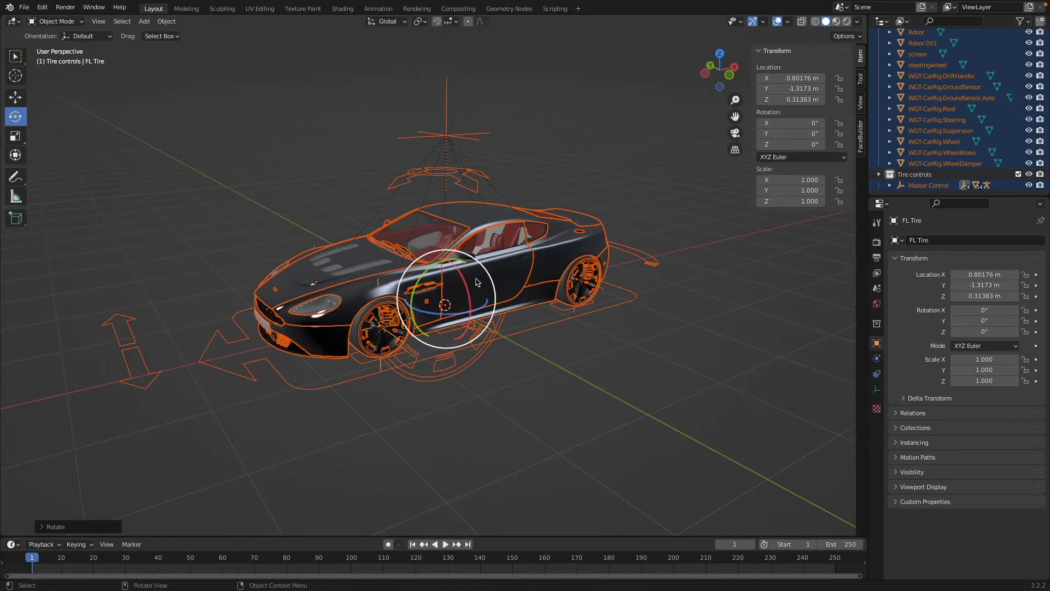
{"action": "left_click_drag", "start_coordinate": [466, 317], "coordinate": [464, 320]}
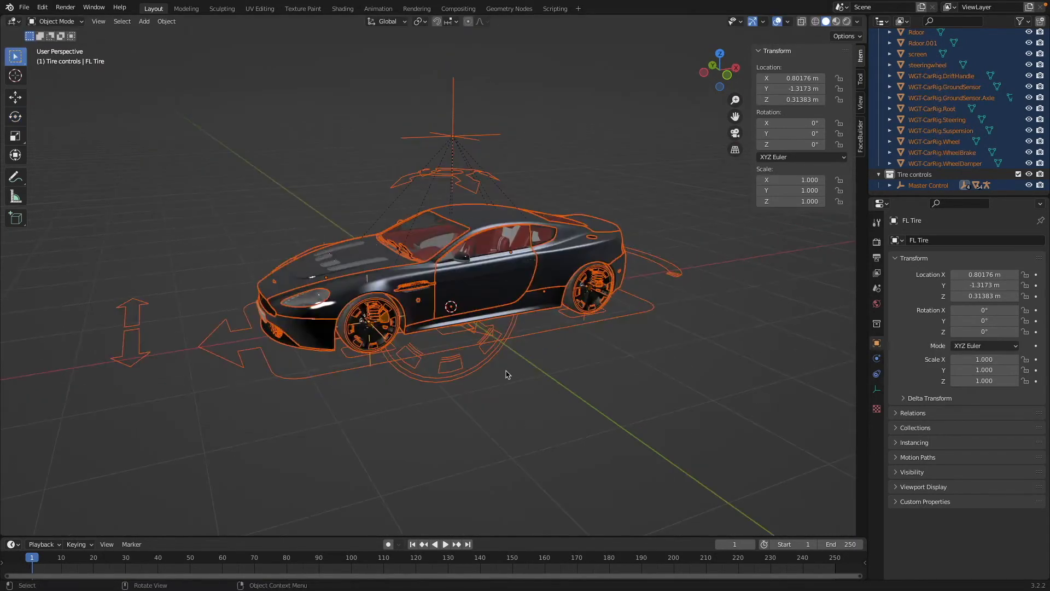
Add a driver to the X rotation of the FL Tire empty with the scripted expression var*5.
{"action": "left_click", "coordinate": [506, 372]}
{"action": "middle_click_drag", "start_coordinate": [507, 372], "coordinate": [521, 381]}
{"action": "left_click", "coordinate": [453, 354]}
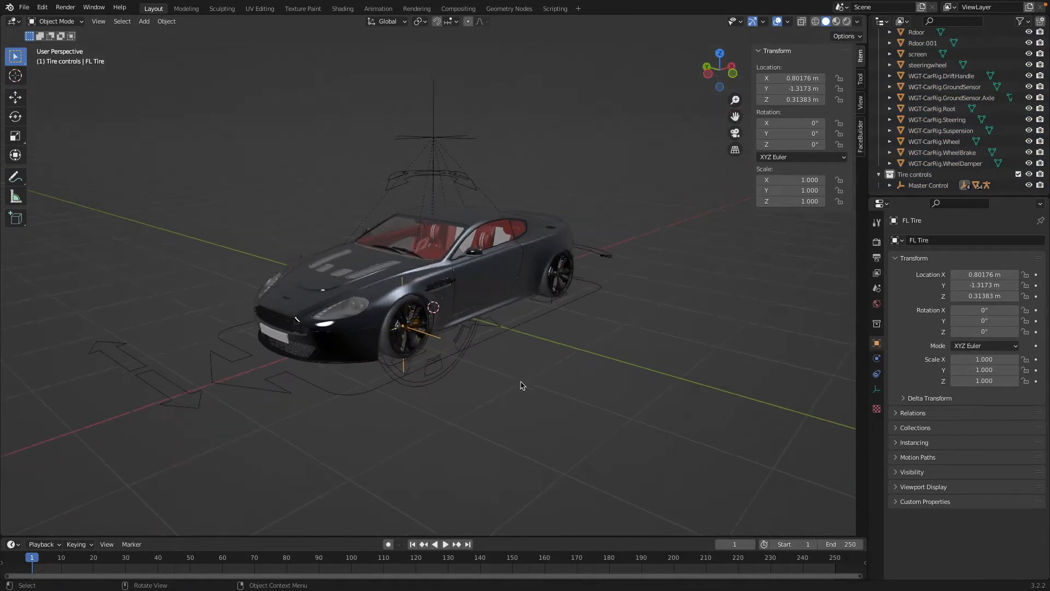
{"action": "right_click", "coordinate": [786, 123]}
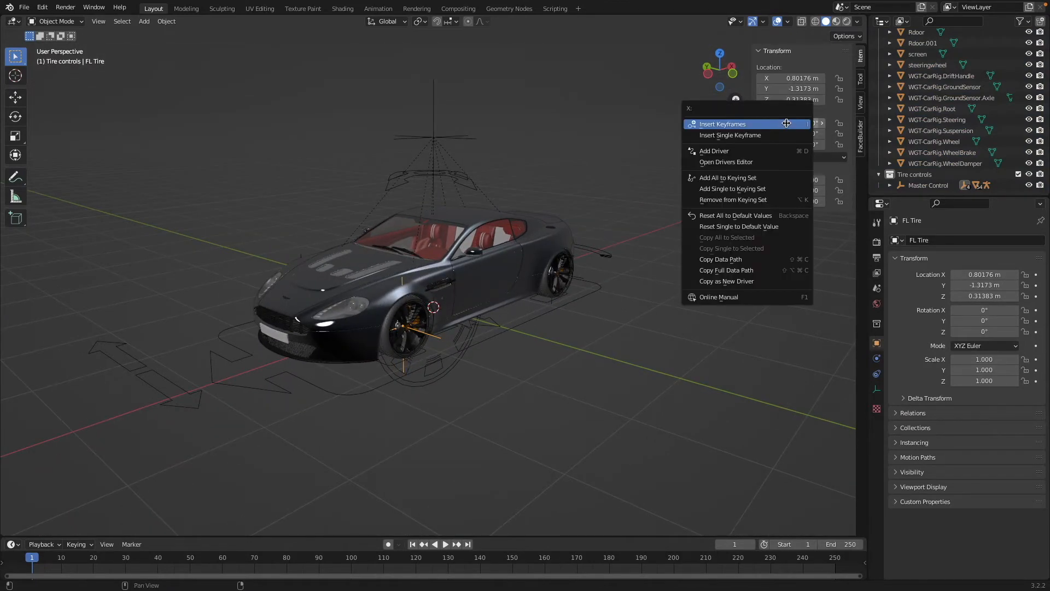
{"action": "left_click", "coordinate": [761, 151]}
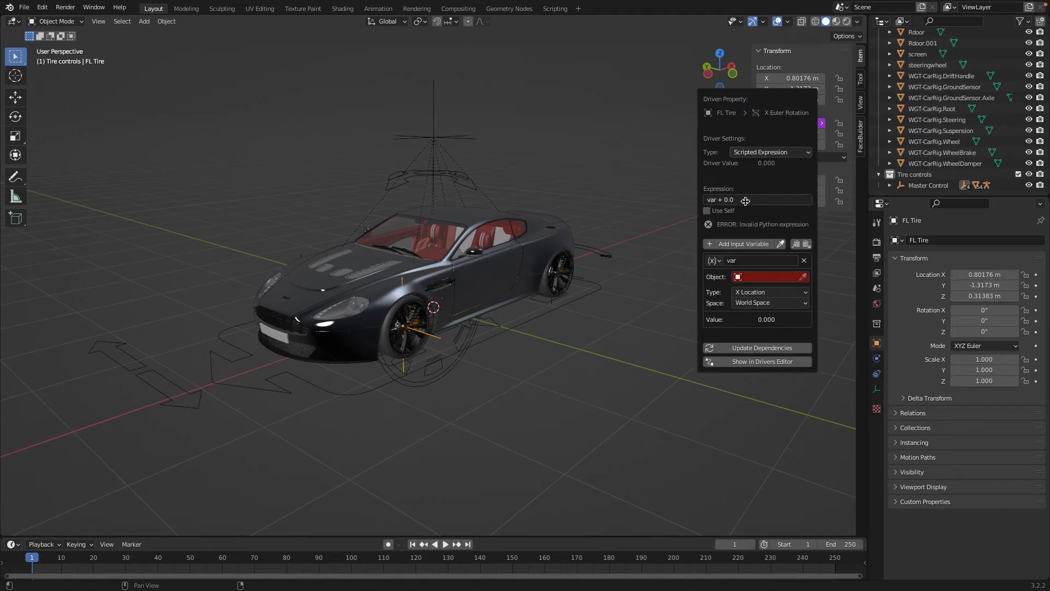
{"action": "left_click", "coordinate": [745, 201]}
{"action": "type", "text": "va"}
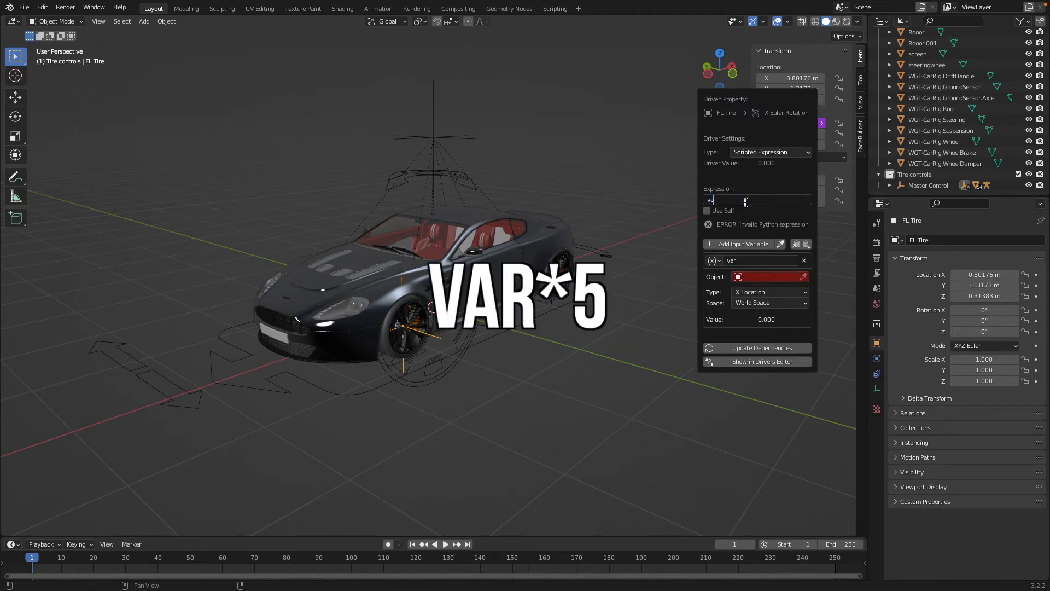
{"action": "type", "text": "r*5"}
{"action": "key", "text": "Return"}
Set the driver variable's object to Master Control.
{"action": "left_click", "coordinate": [763, 281]}
{"action": "type", "text": "Master"}
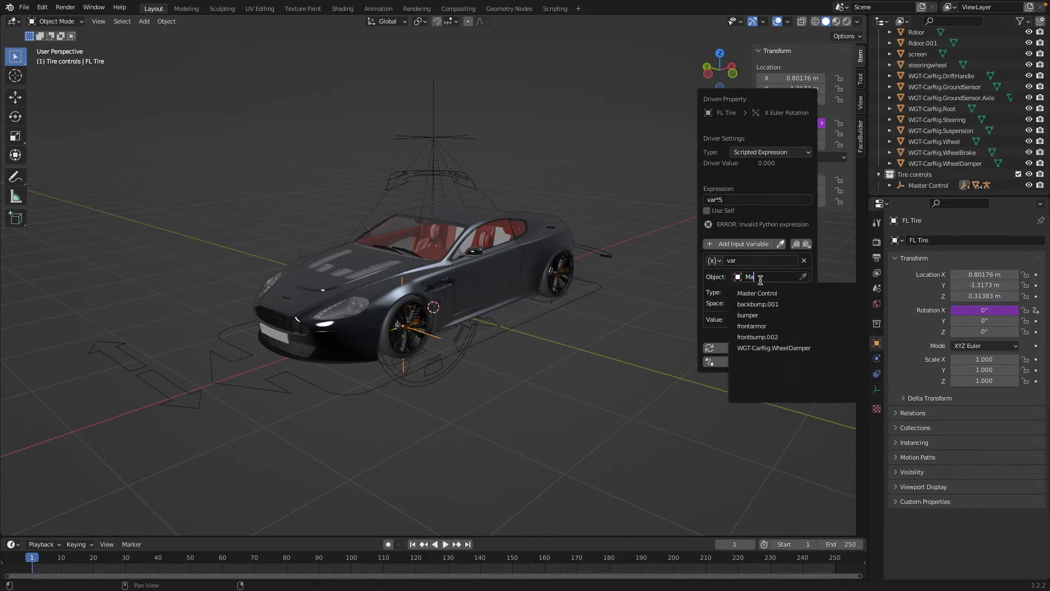
{"action": "left_click", "coordinate": [762, 294]}
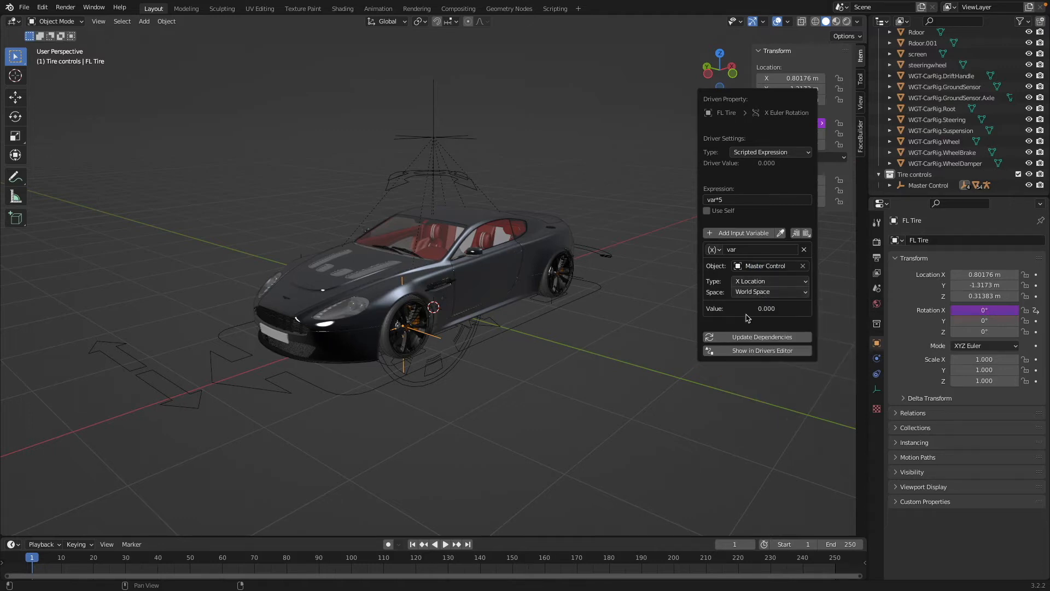
Try moving the Master Control empty about -1.45 m along X to check the front left wheel's spin, and undo the move.
{"action": "left_click", "coordinate": [432, 107]}
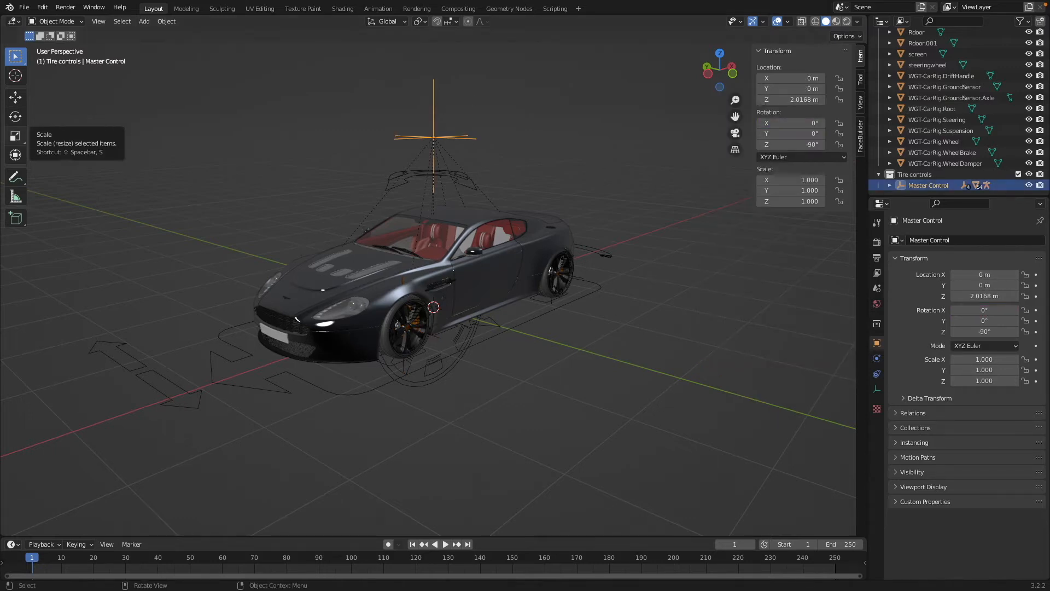
{"action": "key", "text": "g"}
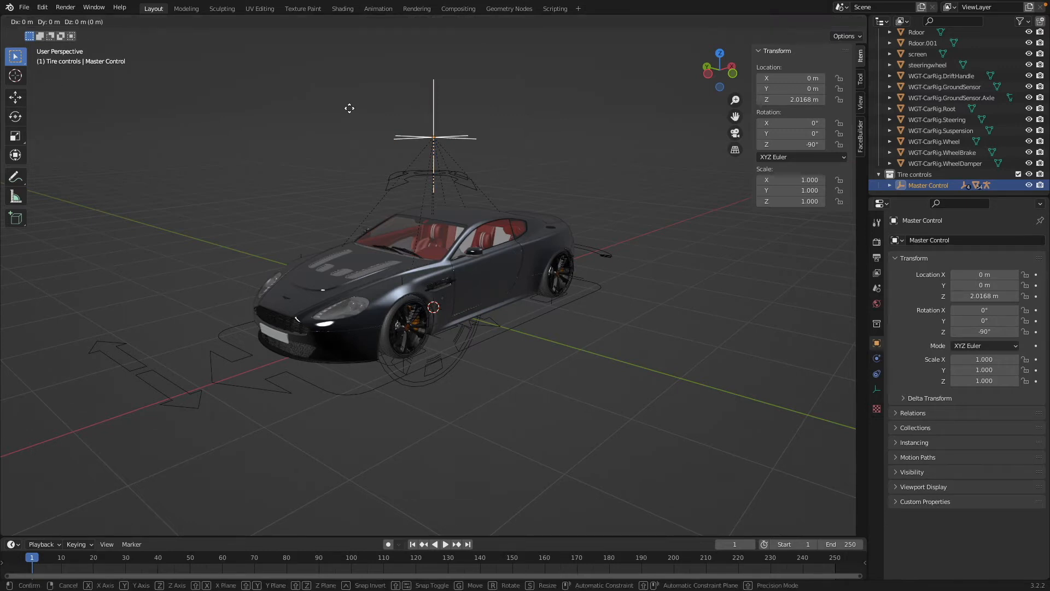
{"action": "key", "text": "x"}
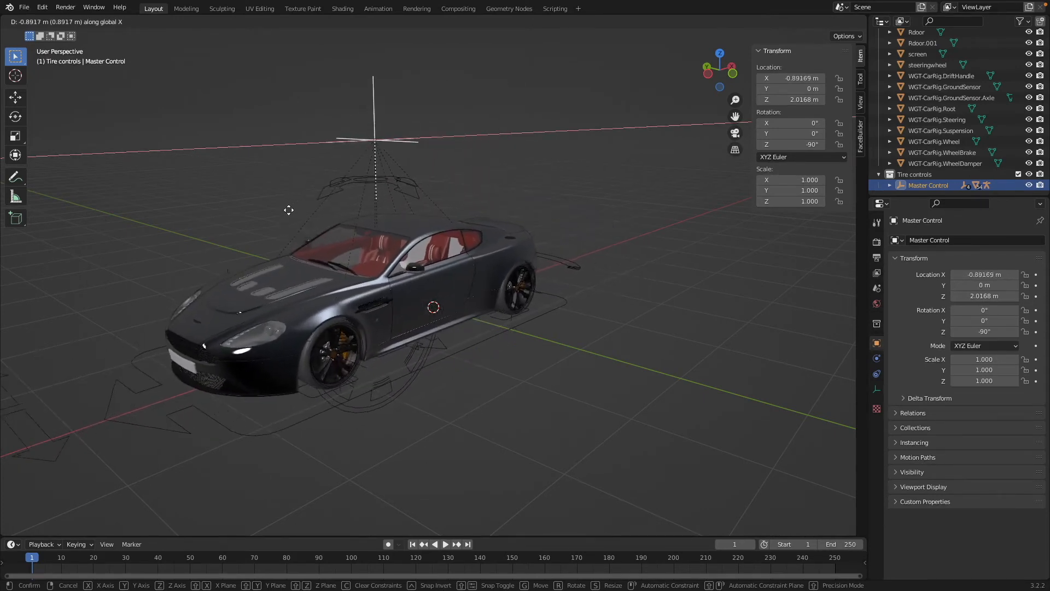
{"action": "left_click", "coordinate": [259, 233]}
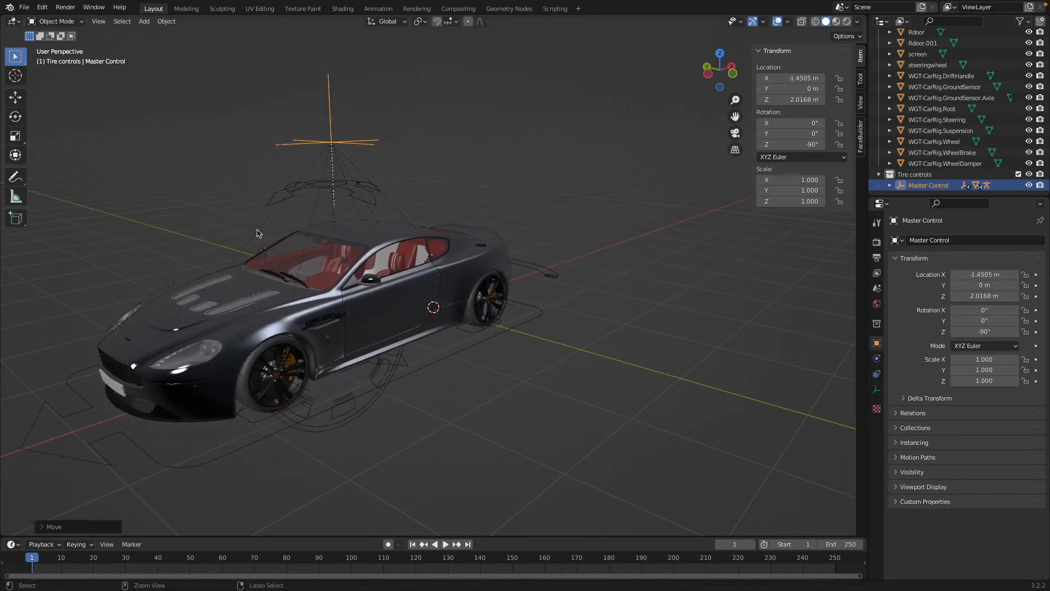
{"action": "key", "text": "ctrl+z"}
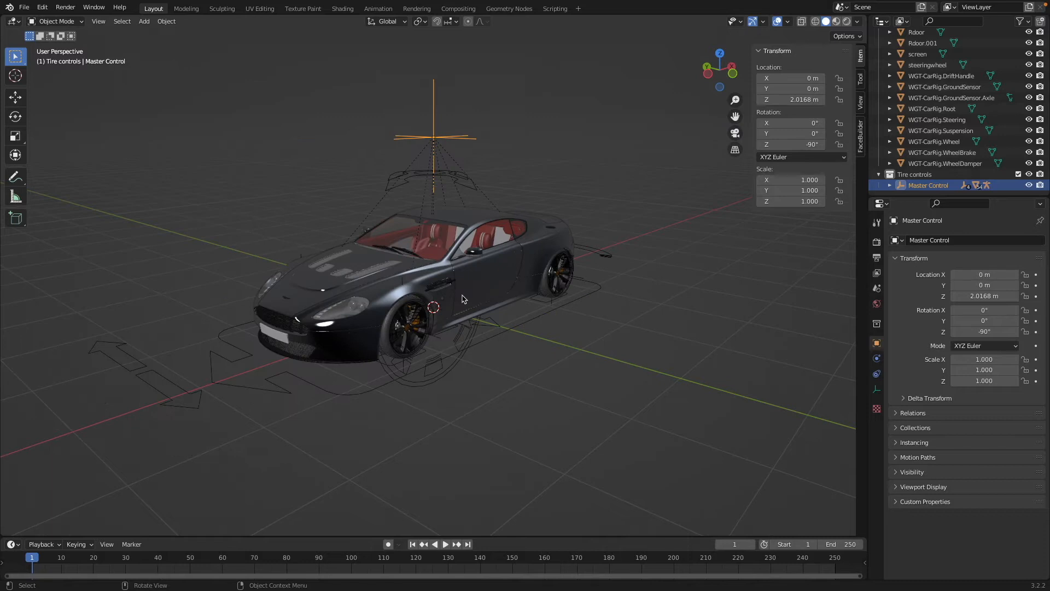
Change the driver expression on the FL Tire empty's X rotation to var*-5.
{"action": "left_click", "coordinate": [434, 339]}
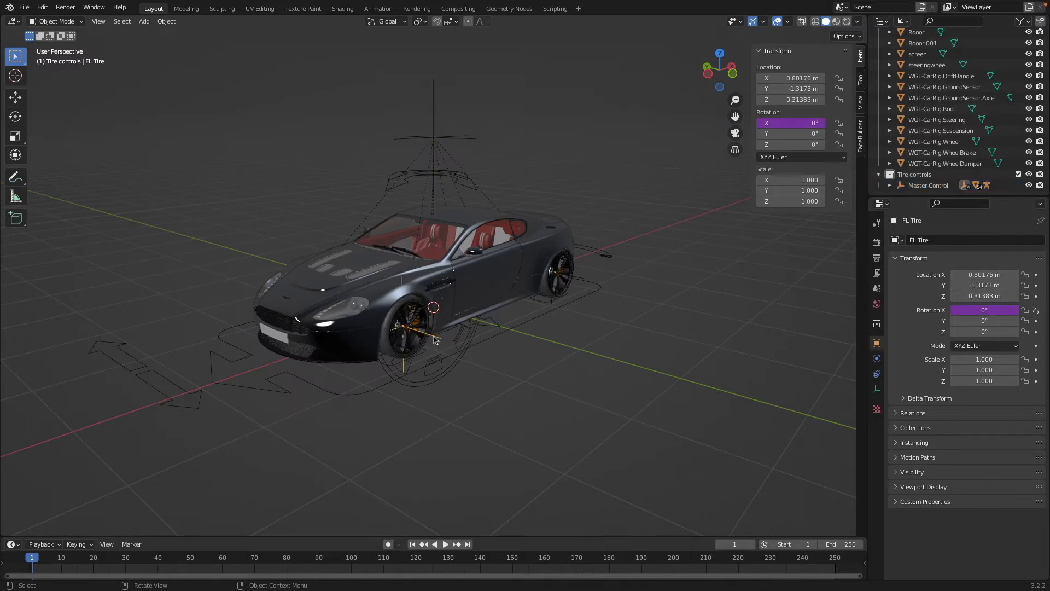
{"action": "right_click", "coordinate": [780, 126]}
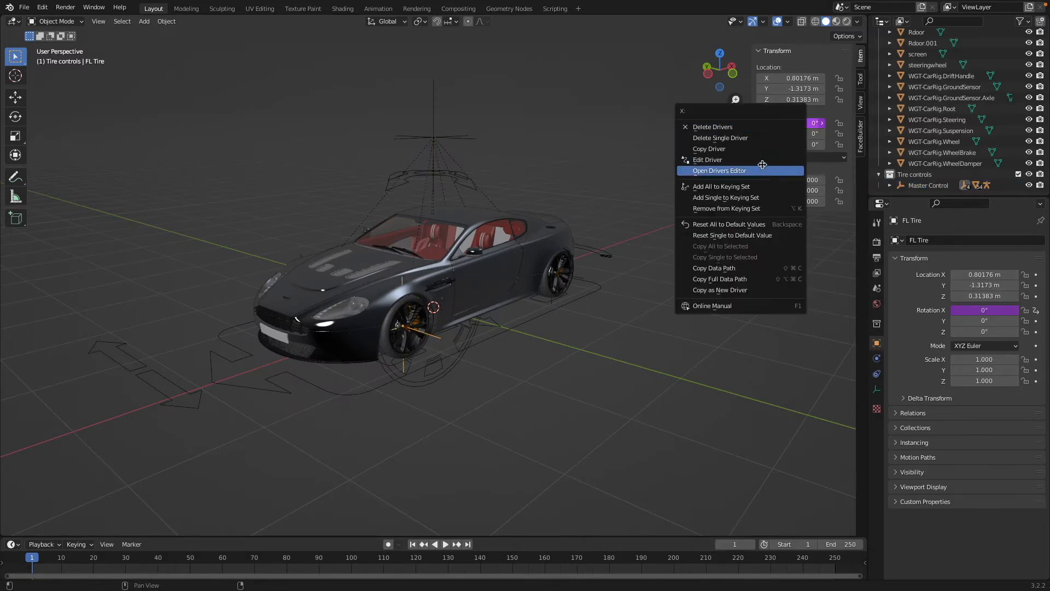
{"action": "left_click", "coordinate": [716, 224]}
{"action": "left_click", "coordinate": [740, 206]}
{"action": "left_click", "coordinate": [732, 208]}
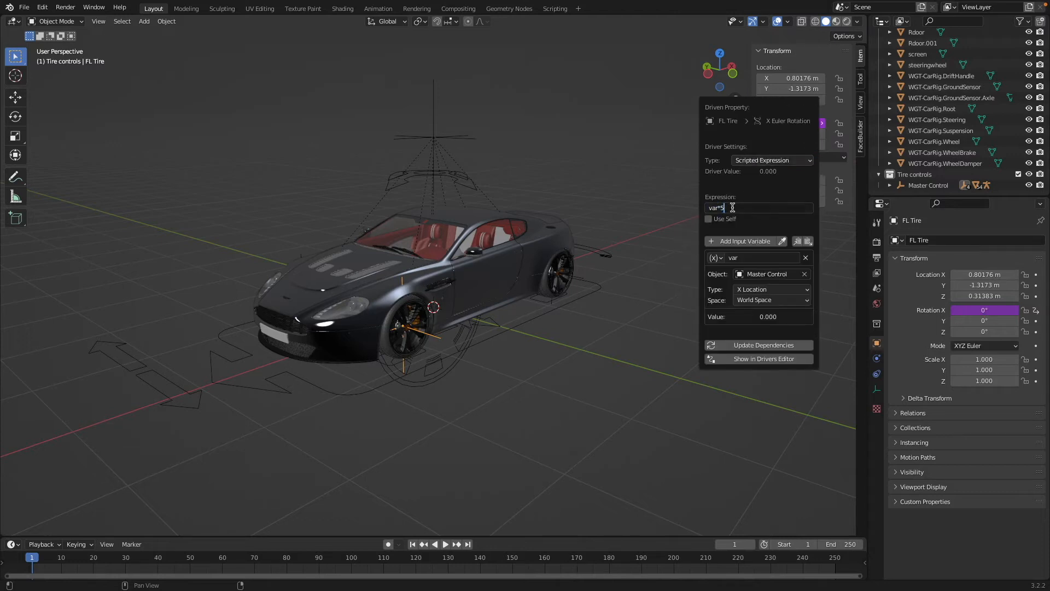
{"action": "key", "text": "BackSpace"}
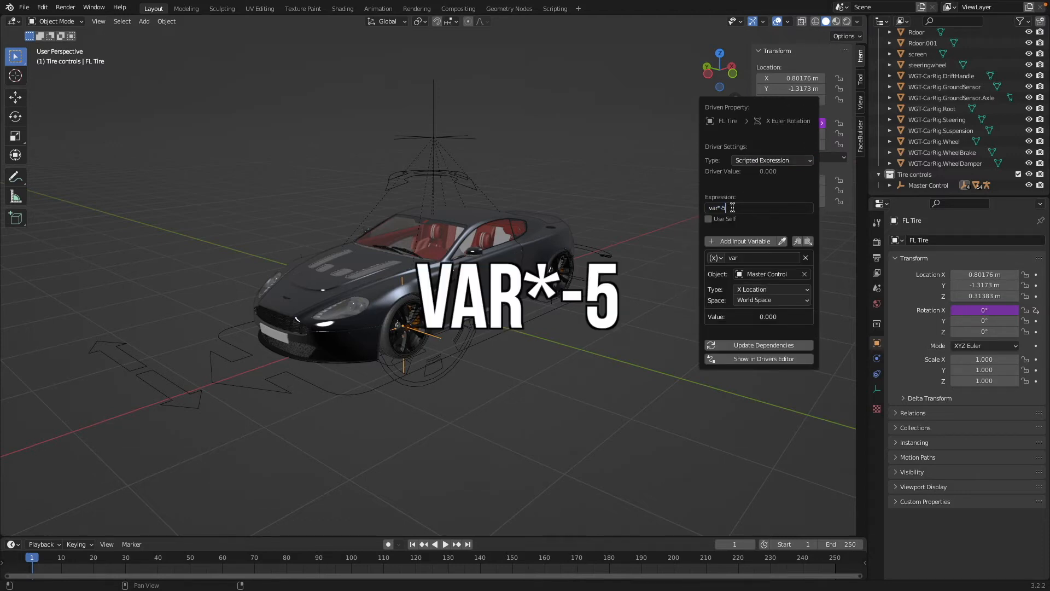
{"action": "type", "text": "-5"}
{"action": "key", "text": "Return"}
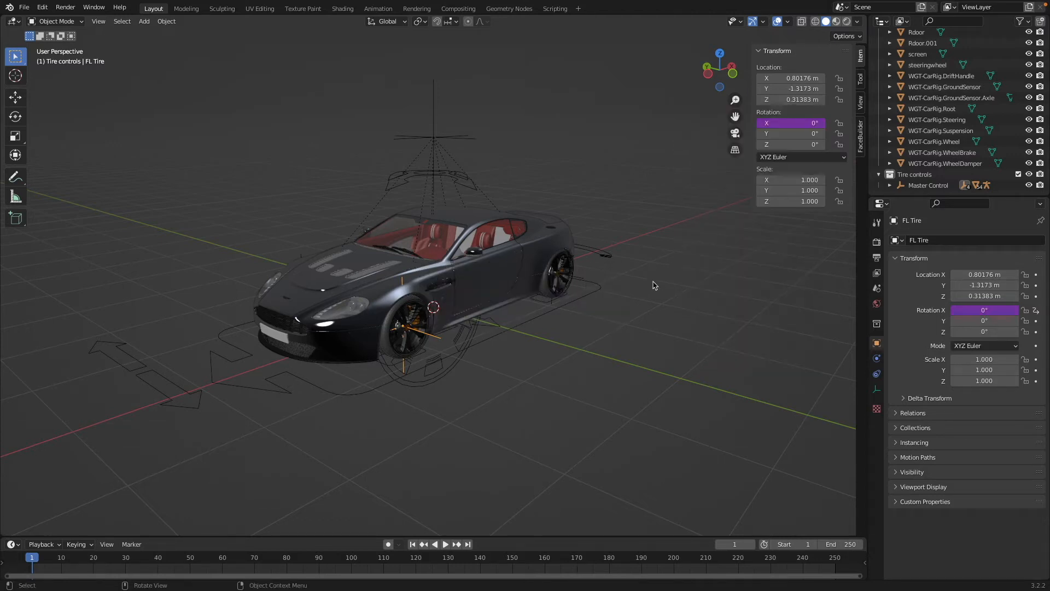
Try moving the Master Control empty about -1.07 m along X to check the front left wheel's spin direction, and cancel the move.
{"action": "left_click", "coordinate": [433, 124]}
{"action": "key", "text": "g"}
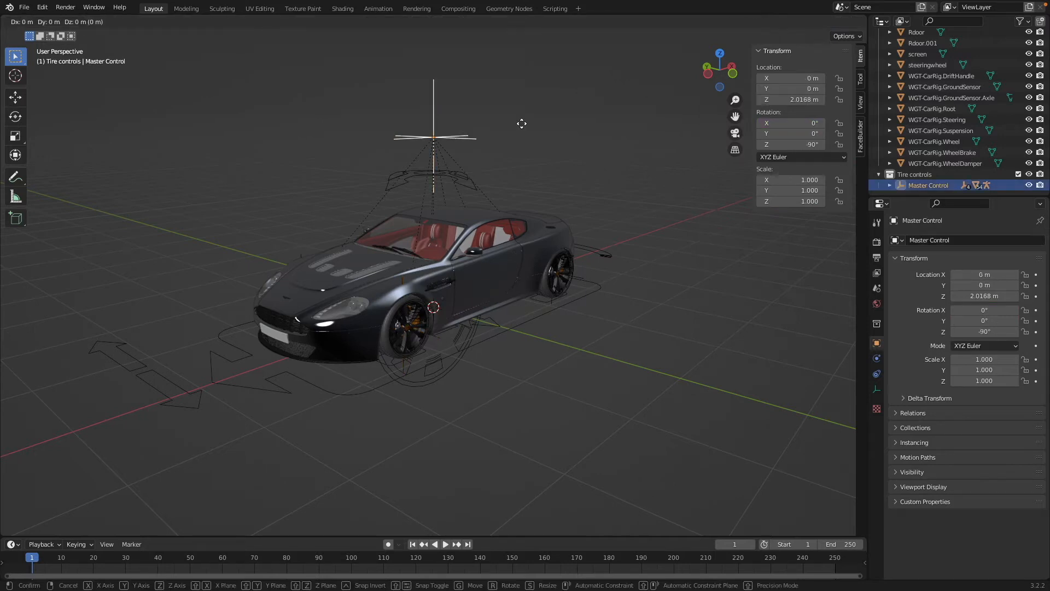
{"action": "key", "text": "x"}
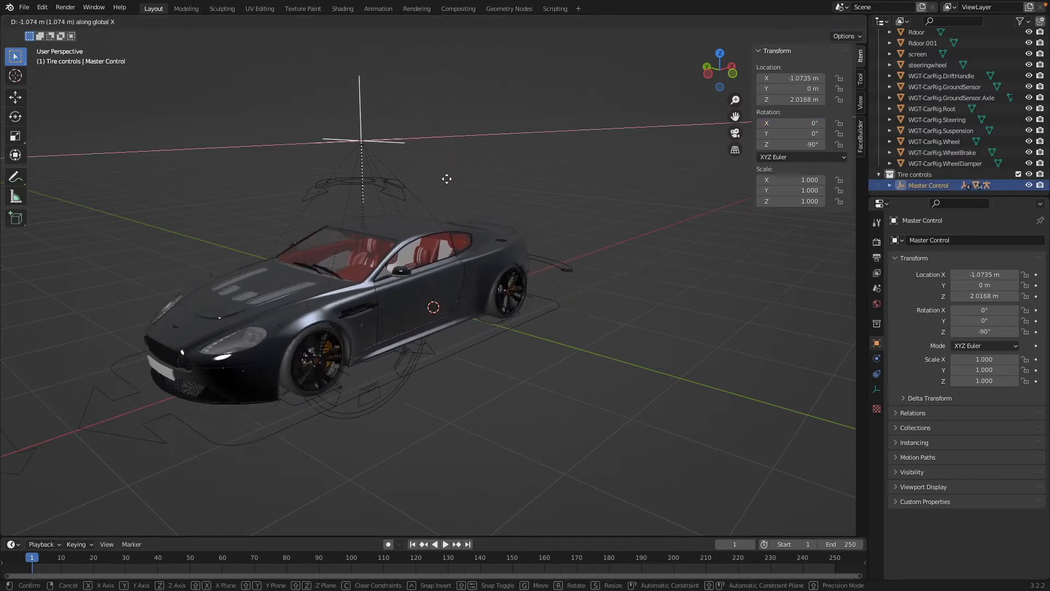
{"action": "key", "text": "Escape"}
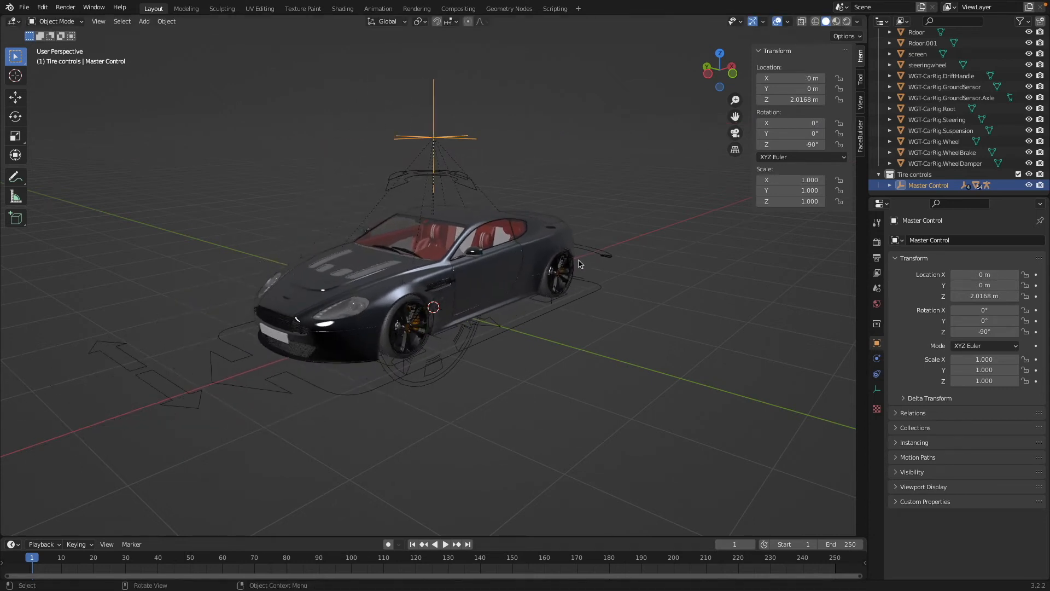
Add a driver to the X rotation of the BL Tire empty and set its variable's object to Master Control.
{"action": "middle_click_drag", "start_coordinate": [536, 164], "coordinate": [597, 280]}
{"action": "left_click", "coordinate": [587, 272]}
{"action": "right_click", "coordinate": [791, 123]}
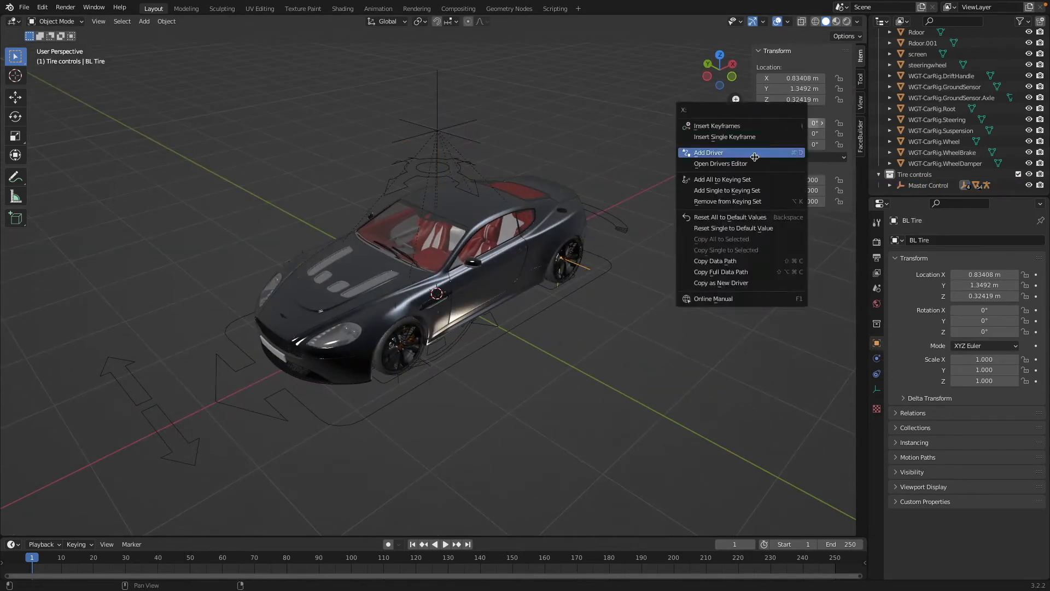
{"action": "left_click", "coordinate": [706, 153]}
{"action": "left_click", "coordinate": [780, 274]}
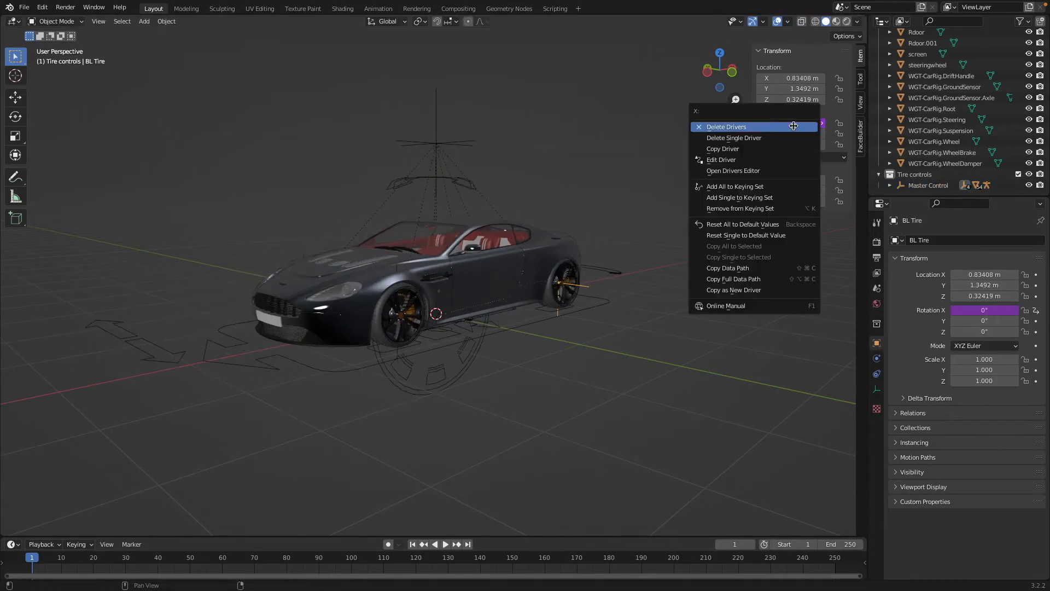
Drive the BR Tire empty's X rotation with var*-5, using Master Control as the variable's object, and hide the sidebar.
{"action": "left_click", "coordinate": [739, 213]}
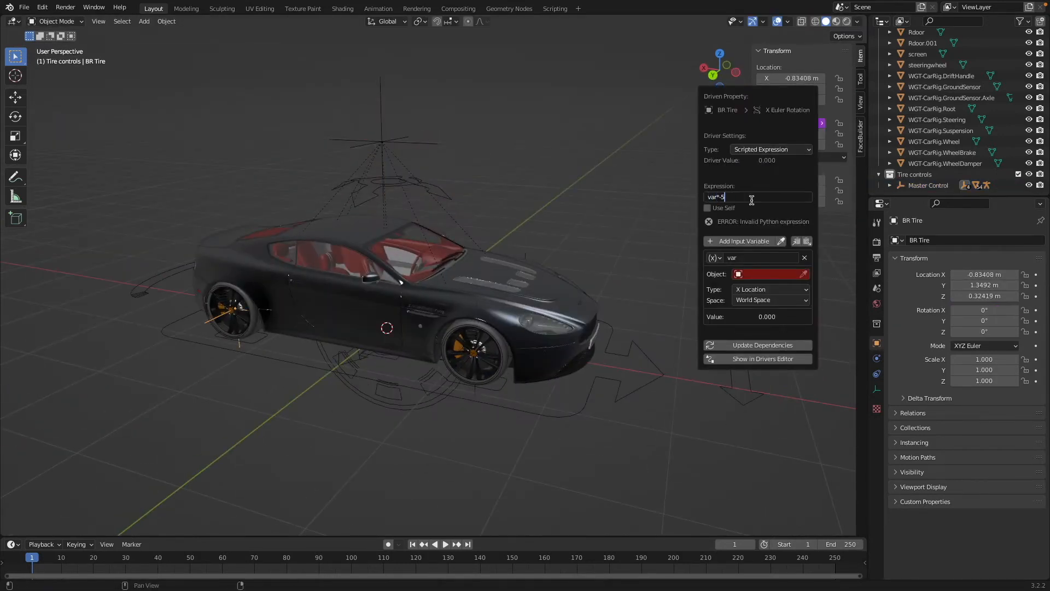
{"action": "left_click", "coordinate": [766, 274]}
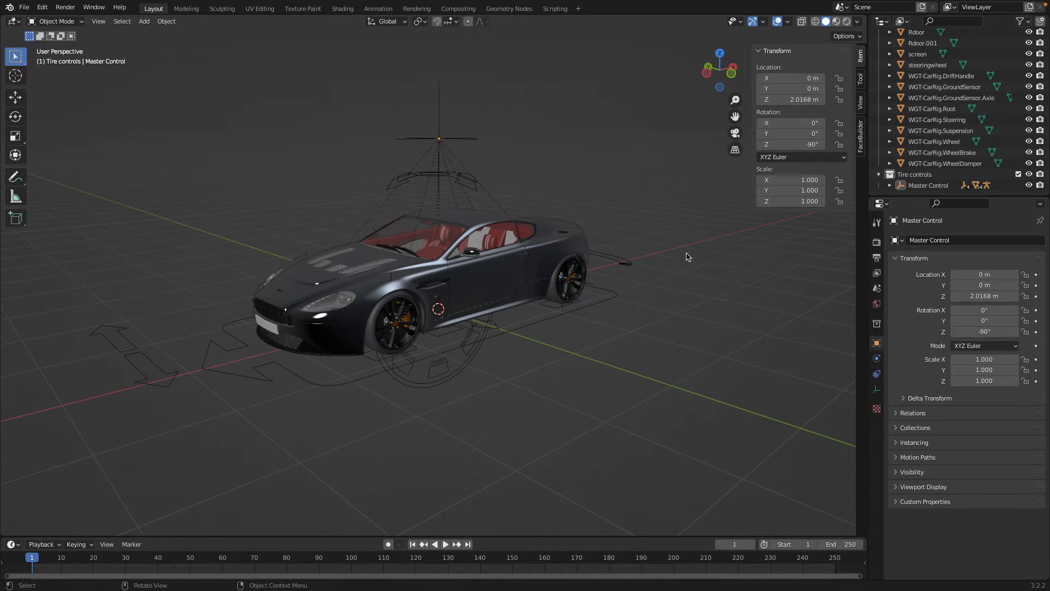
{"action": "key", "text": "n"}
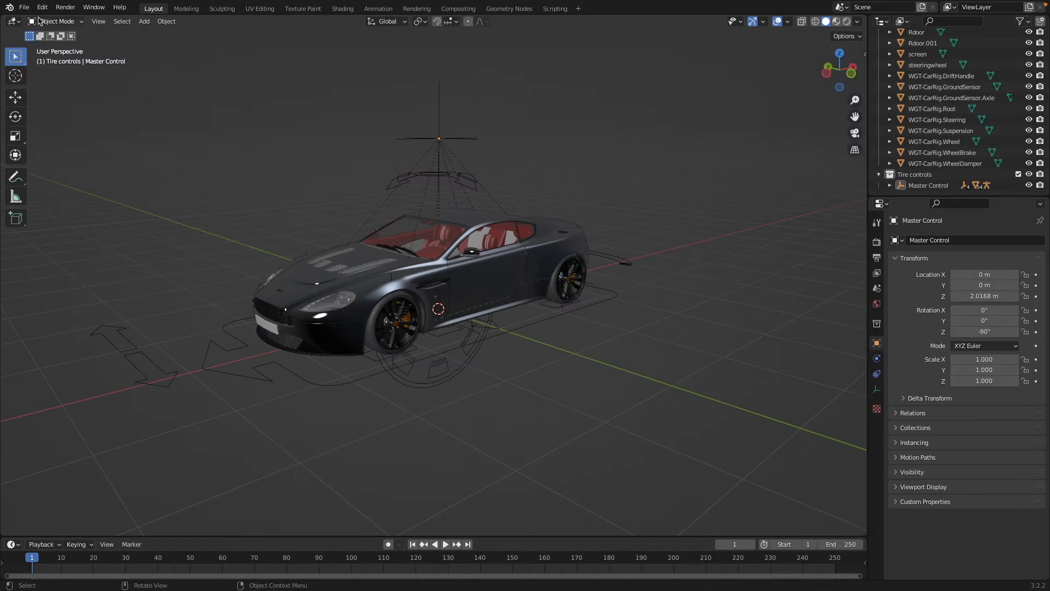
Save the project as Car tutorial.blend in the blend files folder.
{"action": "left_click", "coordinate": [24, 8]}
{"action": "left_click", "coordinate": [58, 96]}
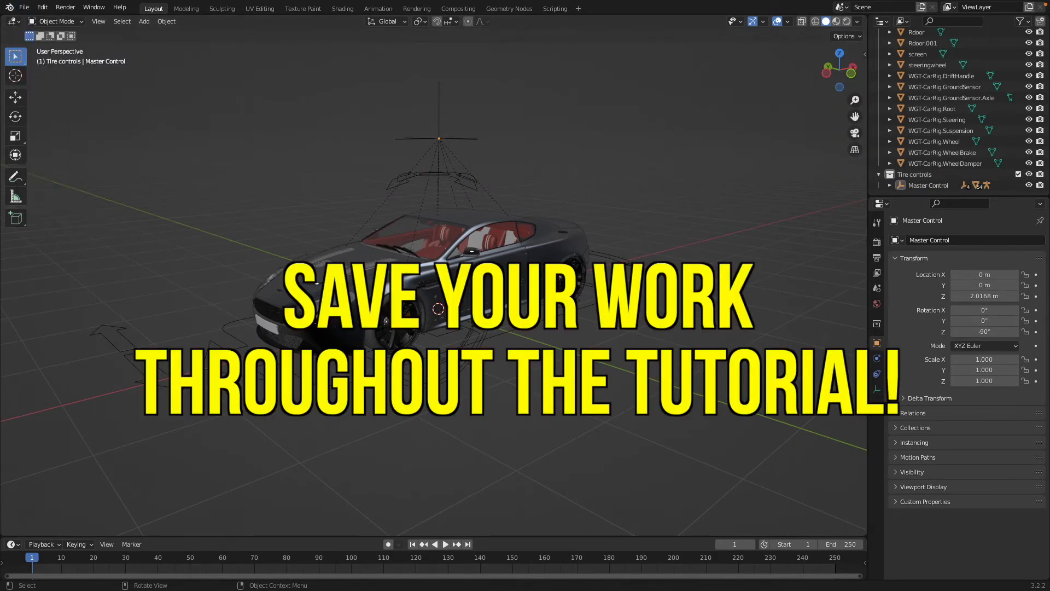
{"action": "left_click", "coordinate": [312, 469]}
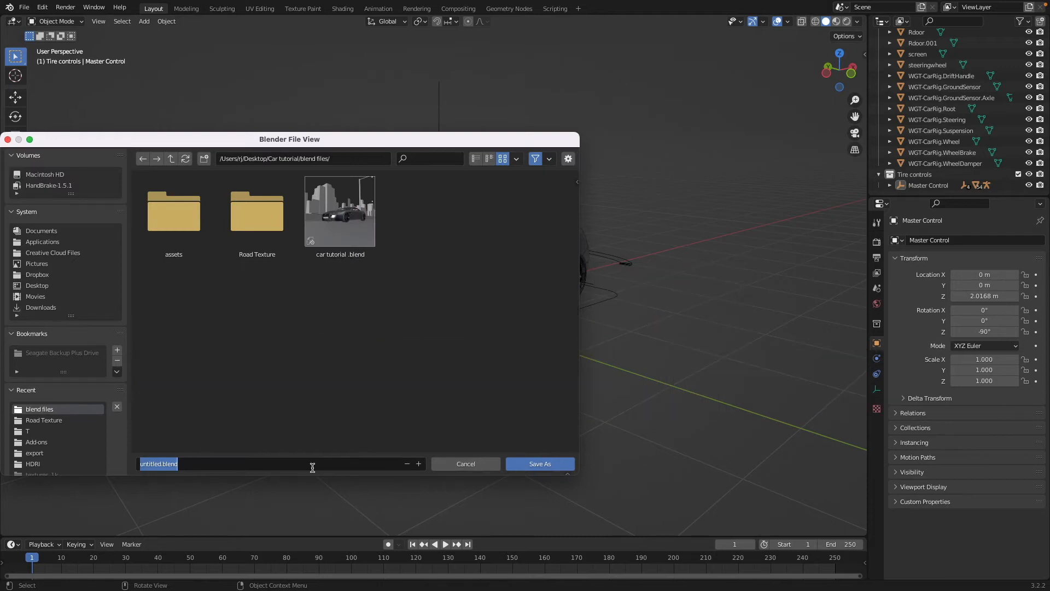
{"action": "type", "text": "Car tutorial"}
{"action": "key", "text": "Return"}
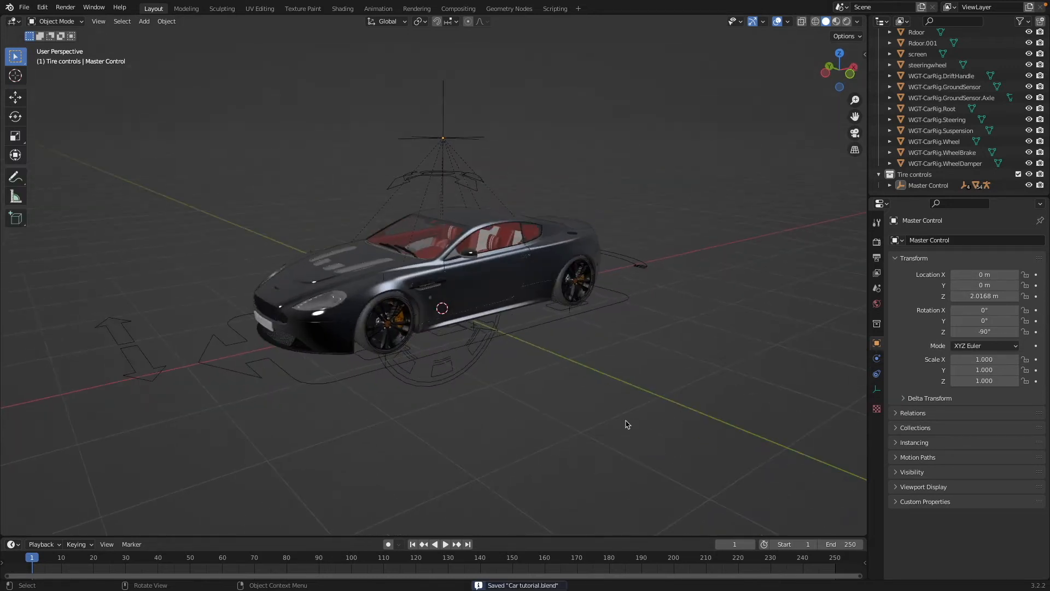
Hide all objects of the car and its rig in the viewport.
{"action": "key", "text": "a"}
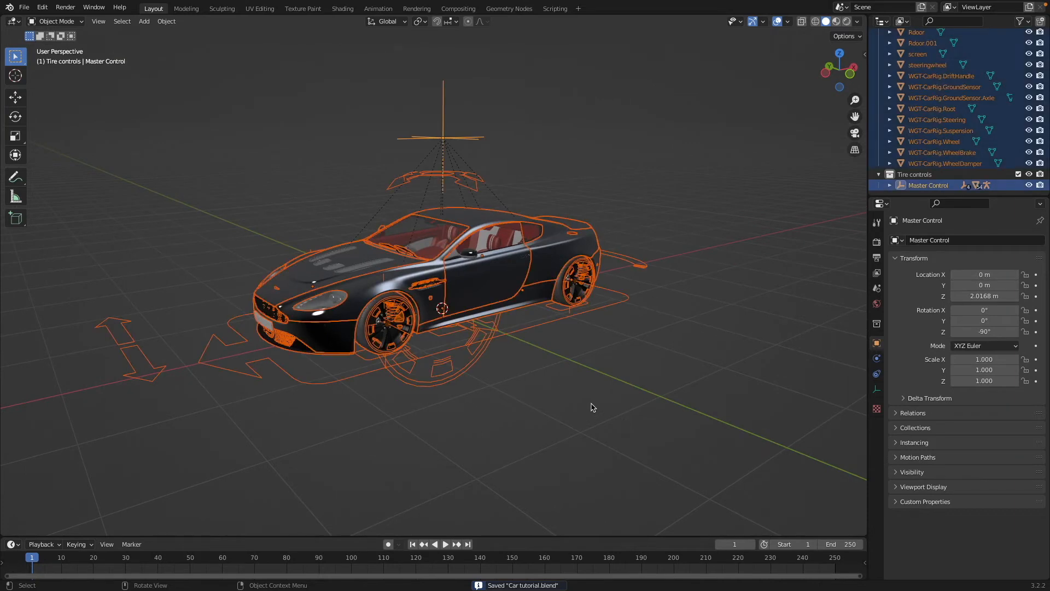
{"action": "key", "text": "h"}
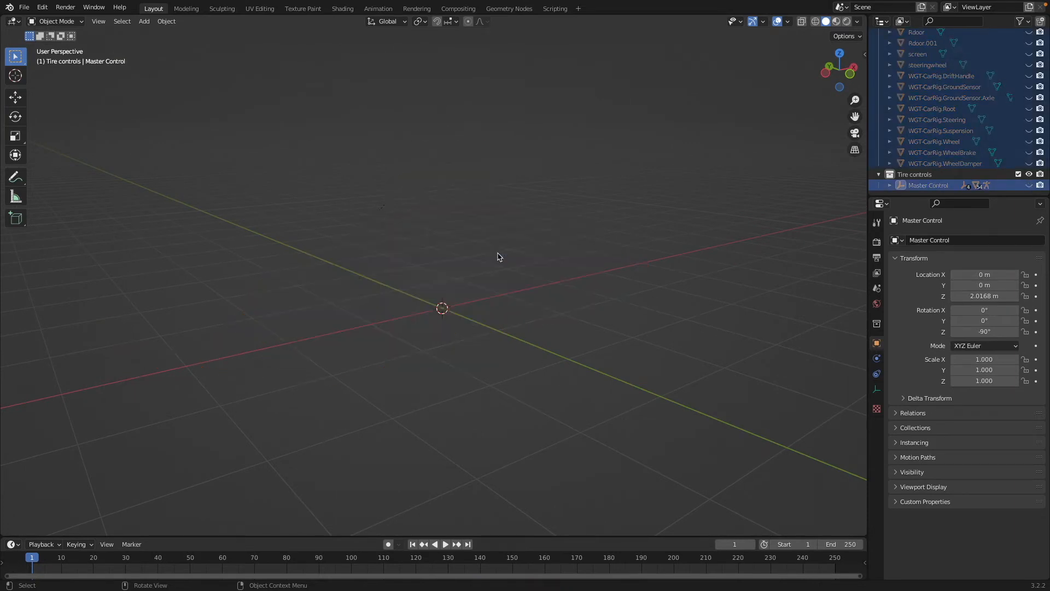
{"action": "scroll", "coordinate": [603, 279], "scroll_direction": "right", "scroll_amount": 10}
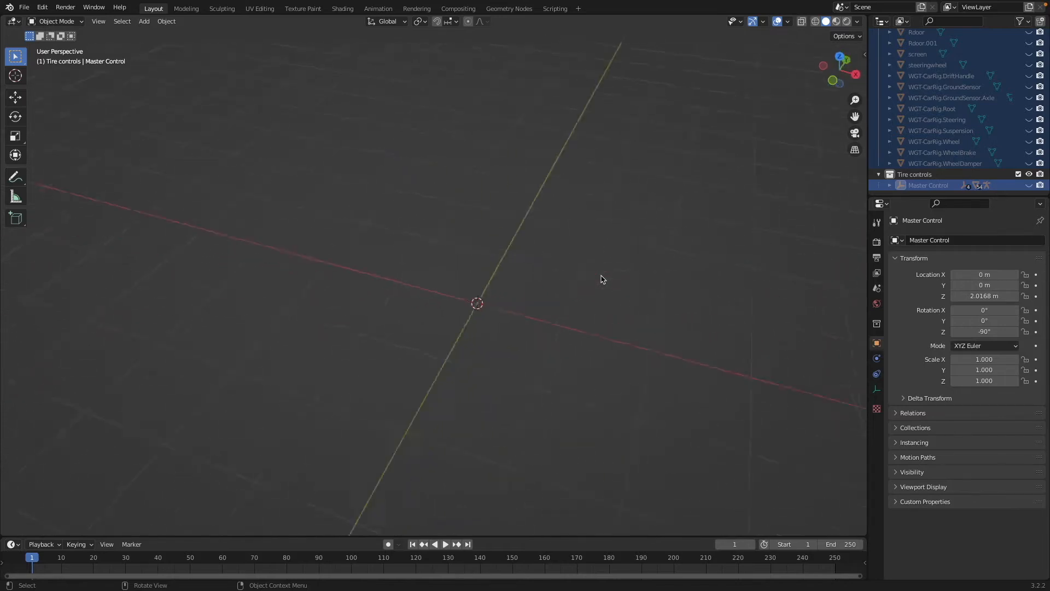
Create a new collection in the scene and name it Environment.
{"action": "scroll", "coordinate": [938, 110], "scroll_direction": "up", "scroll_amount": 10}
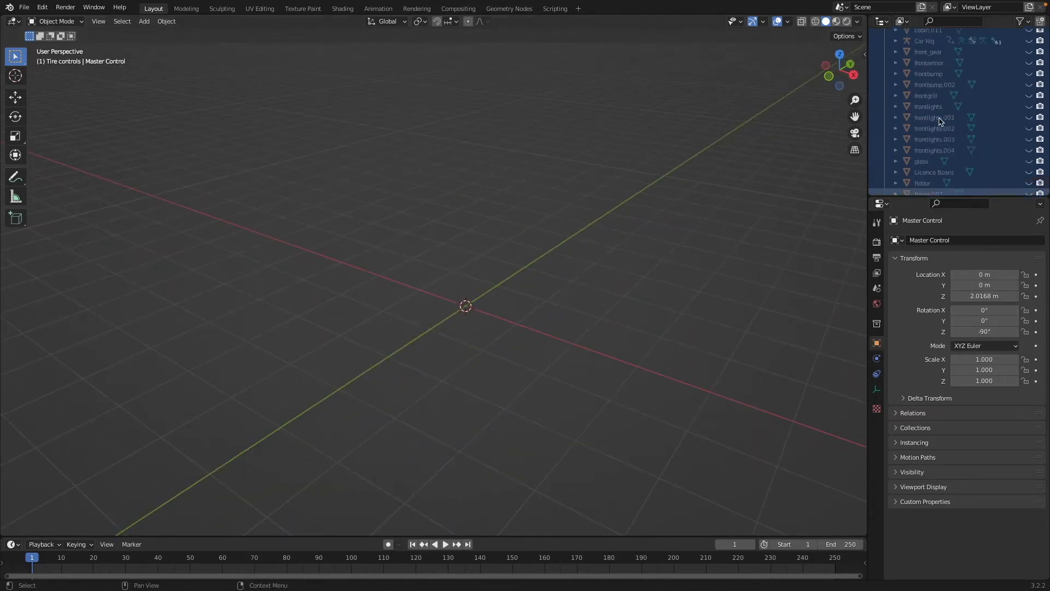
{"action": "left_click", "coordinate": [884, 47]}
{"action": "right_click", "coordinate": [893, 88]}
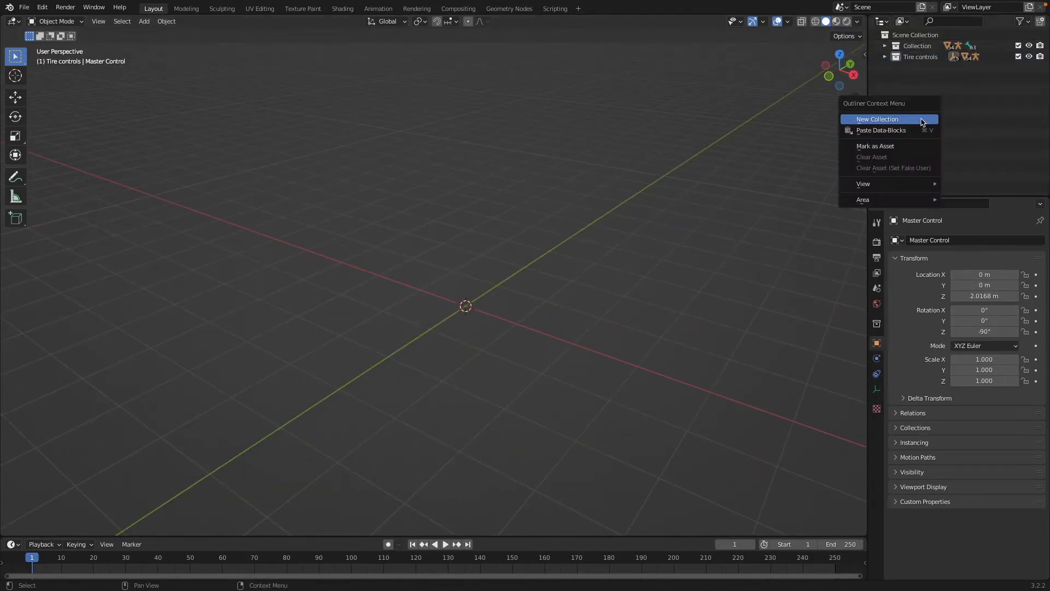
{"action": "left_click", "coordinate": [923, 122]}
{"action": "double_click", "coordinate": [924, 67]}
{"action": "type", "text": "Environment"}
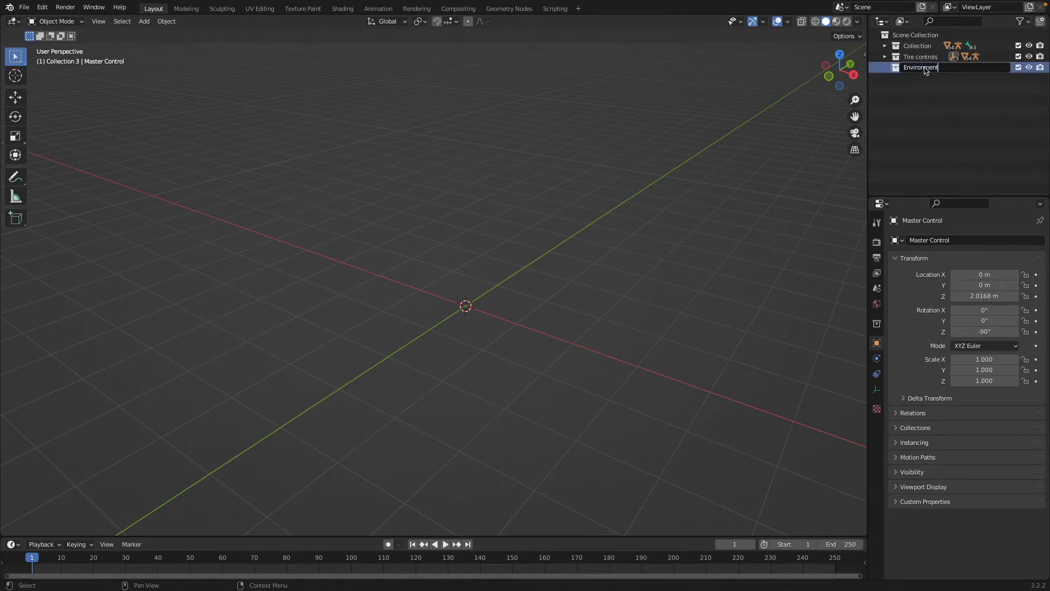
{"action": "key", "text": "Return"}
Add a plane mesh to the Environment collection and rename it Road Base.
{"action": "scroll", "coordinate": [481, 295], "scroll_direction": "down", "scroll_amount": 5}
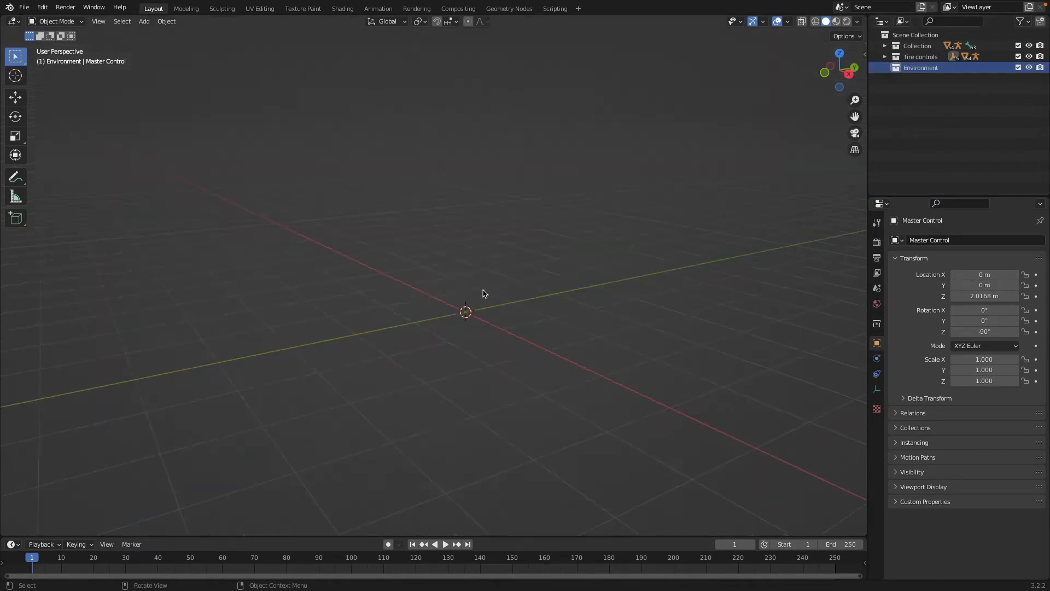
{"action": "key", "text": "shift+a"}
{"action": "mouse_move", "coordinate": [465, 187]}
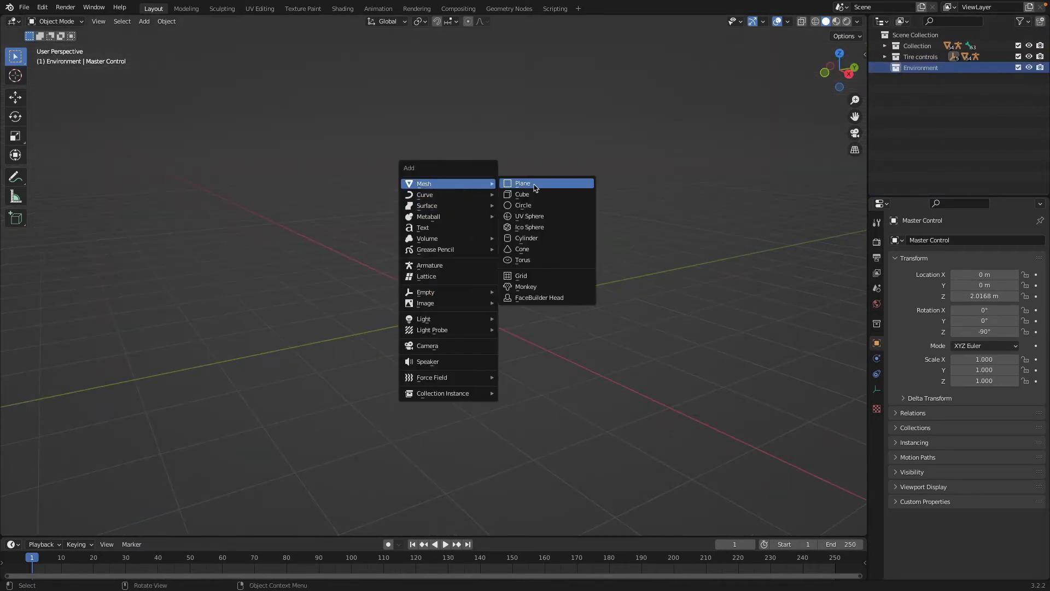
{"action": "left_click", "coordinate": [534, 187]}
{"action": "middle_click_drag", "start_coordinate": [748, 191], "coordinate": [786, 208]}
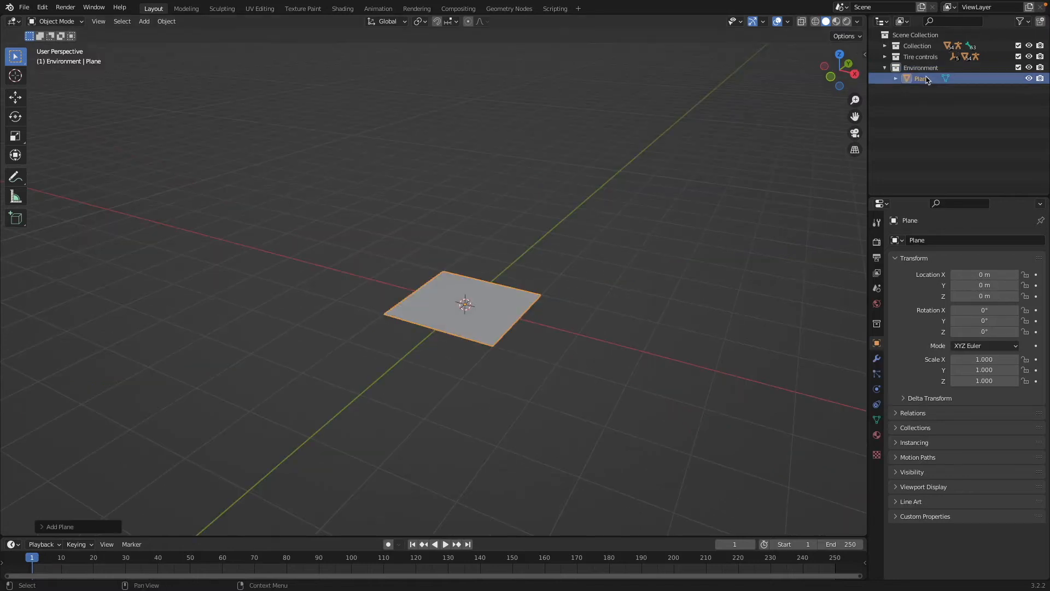
{"action": "double_click", "coordinate": [926, 77]}
{"action": "type", "text": "Road B"}
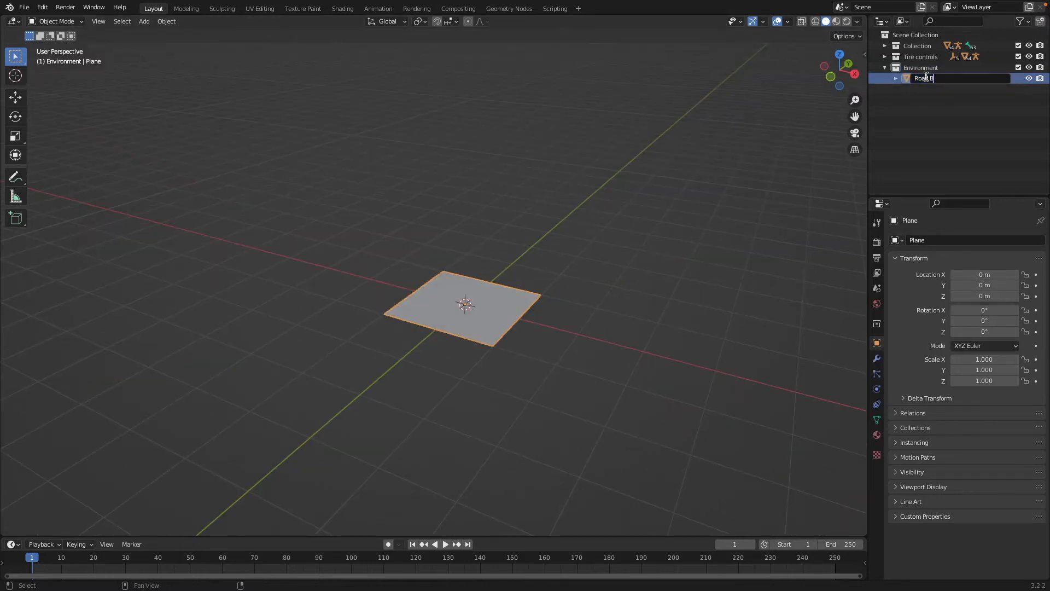
{"action": "type", "text": "ase"}
{"action": "key", "text": "Return"}
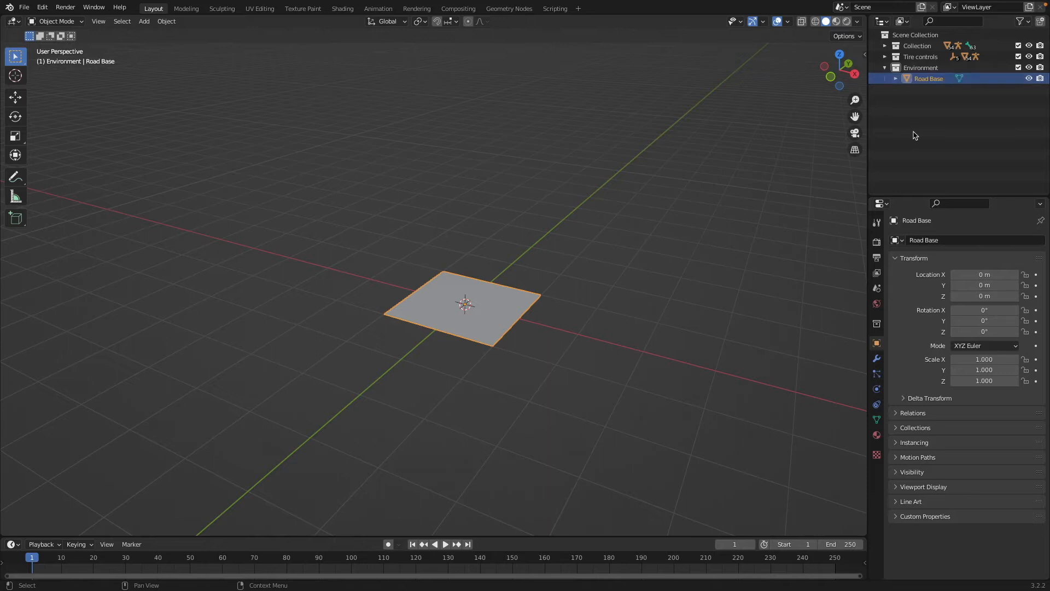
Scale the Road Base plane by 8 along the Y axis.
{"action": "scroll", "coordinate": [575, 308], "scroll_direction": "down", "scroll_amount": 2}
{"action": "key", "text": "s"}
{"action": "type", "text": "y"}
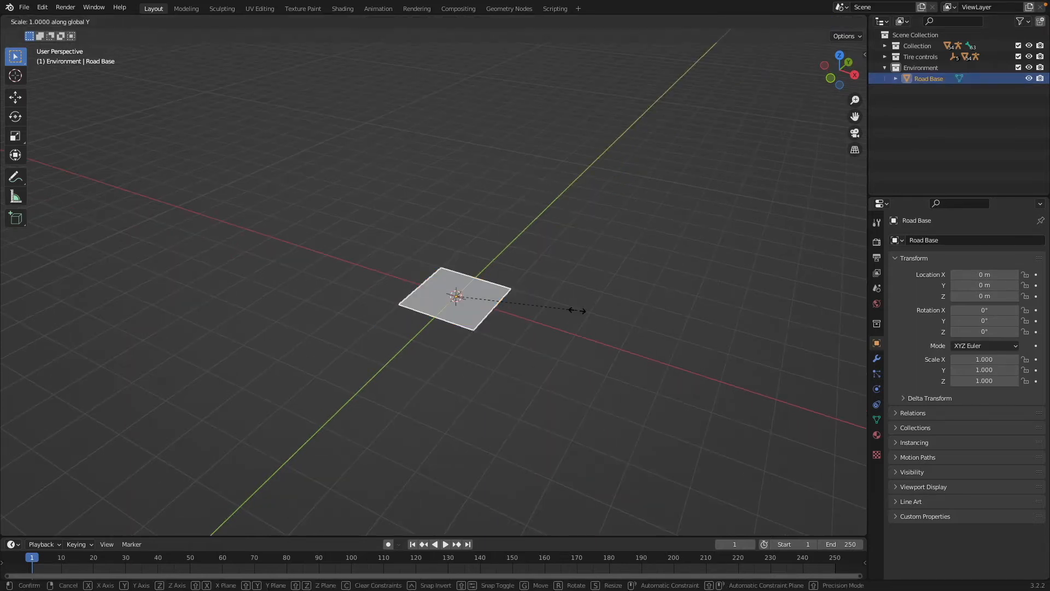
{"action": "type", "text": "8"}
{"action": "key", "text": "Return"}
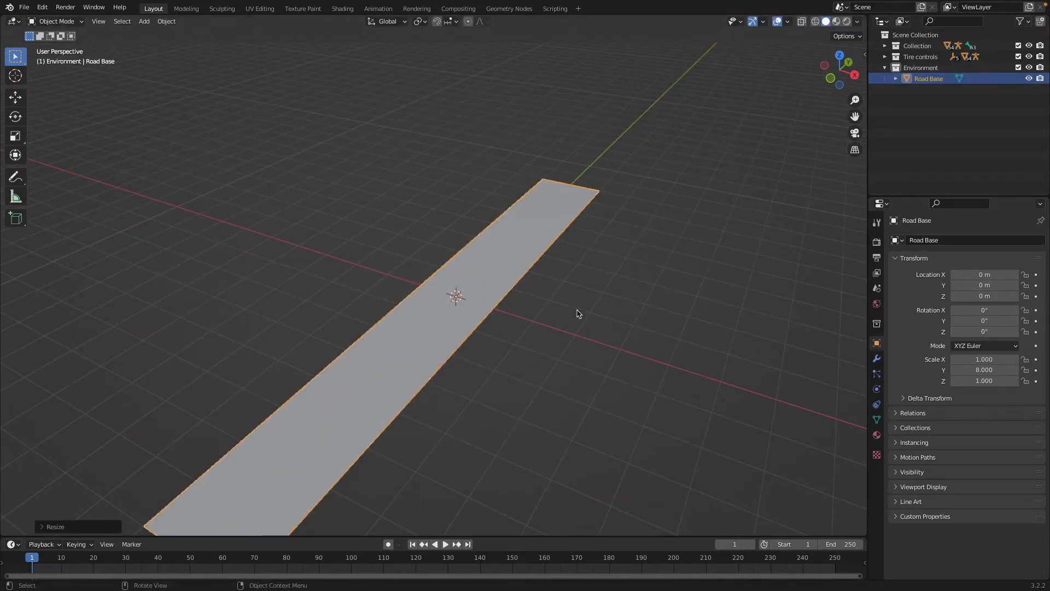
Rotate the Road Base plane -90° about the Z axis and apply its scale.
{"action": "middle_click_drag", "start_coordinate": [578, 310], "coordinate": [598, 332]}
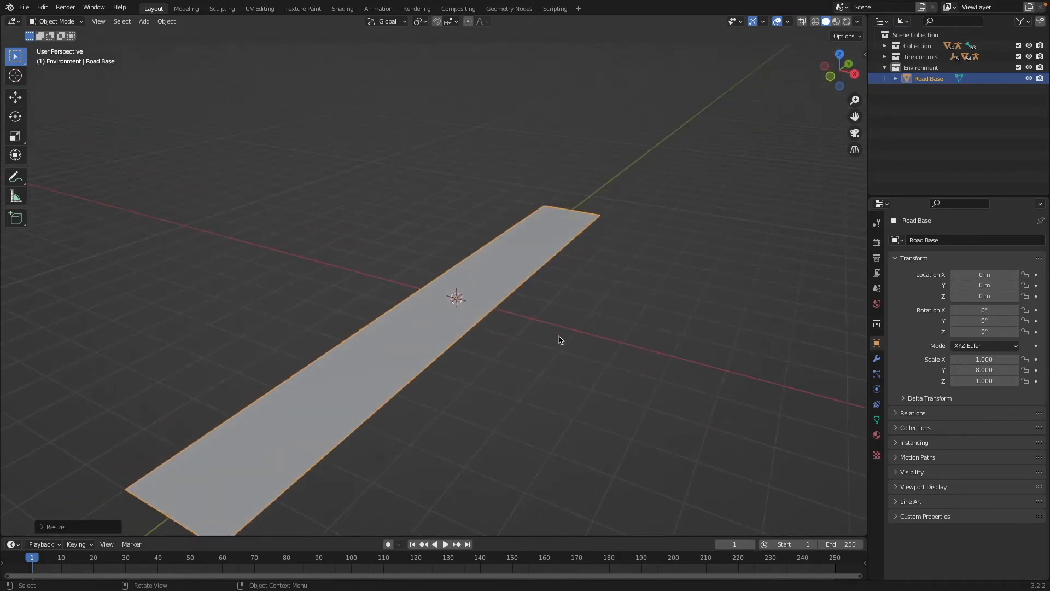
{"action": "type", "text": "rz"}
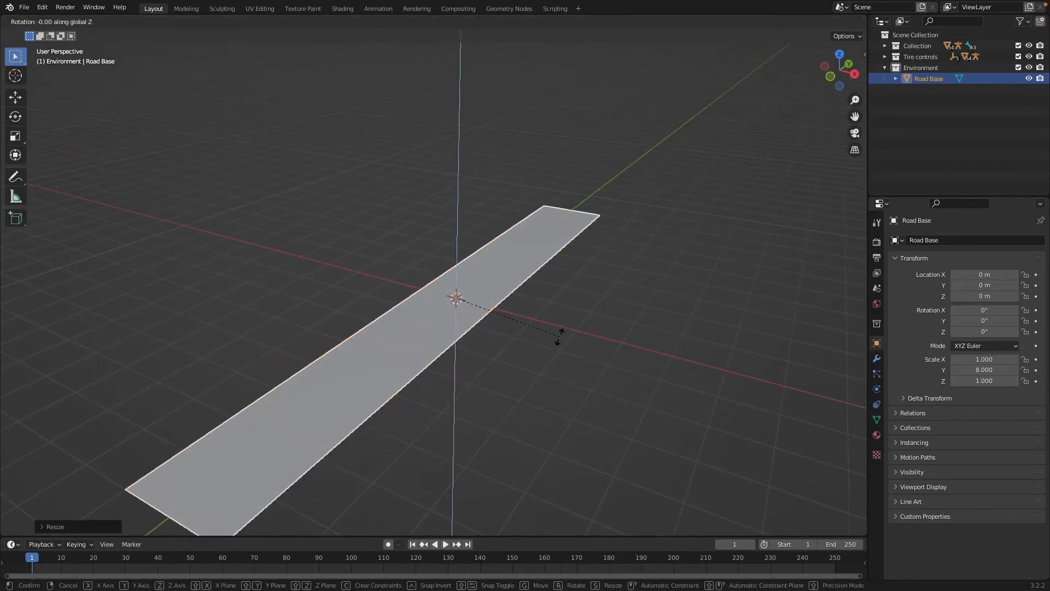
{"action": "type", "text": "90"}
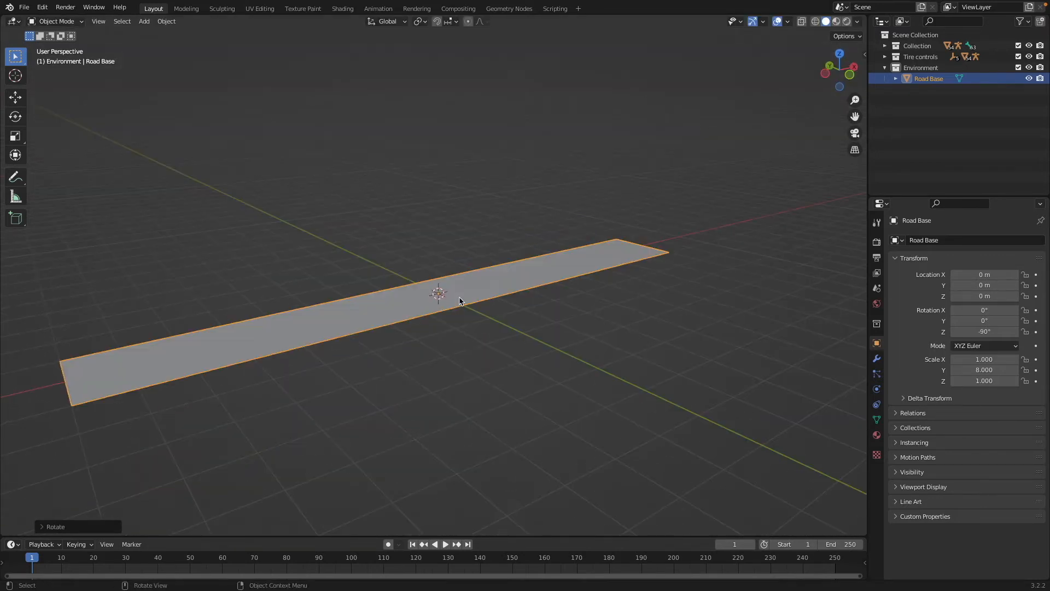
{"action": "key", "text": "ctrl+a"}
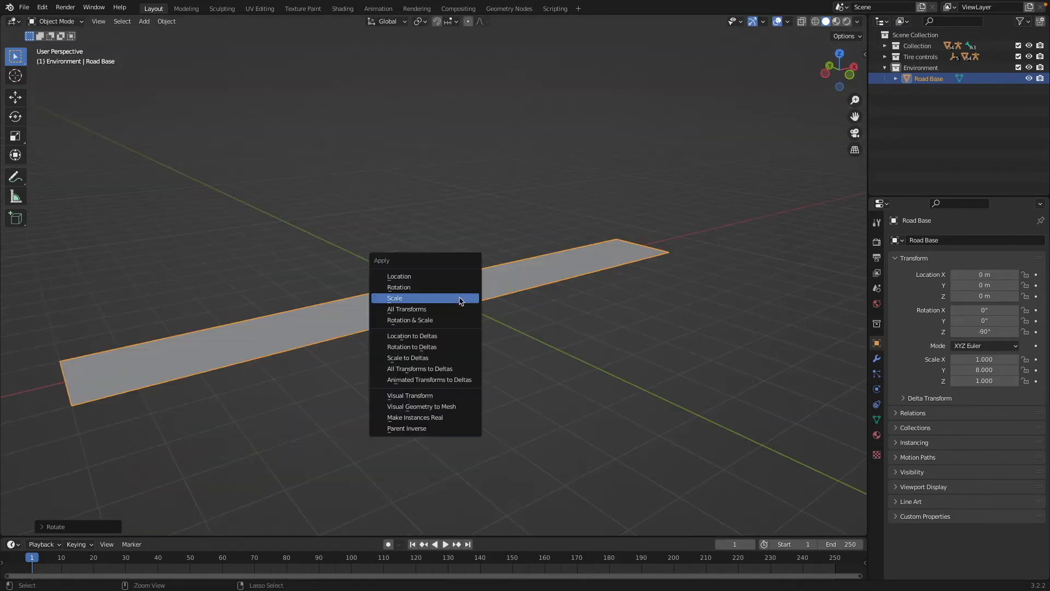
{"action": "left_click", "coordinate": [459, 297]}
Enter Edit Mode on Road Base and extrude its face downward about 0.2 m.
{"action": "middle_click_drag", "start_coordinate": [460, 300], "coordinate": [555, 352]}
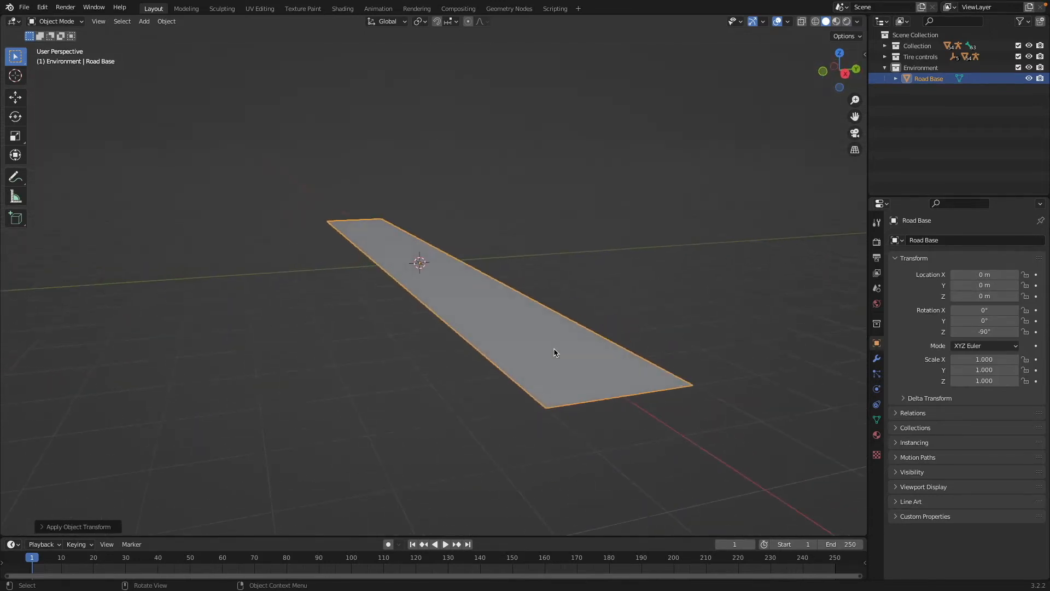
{"action": "key", "text": "Tab"}
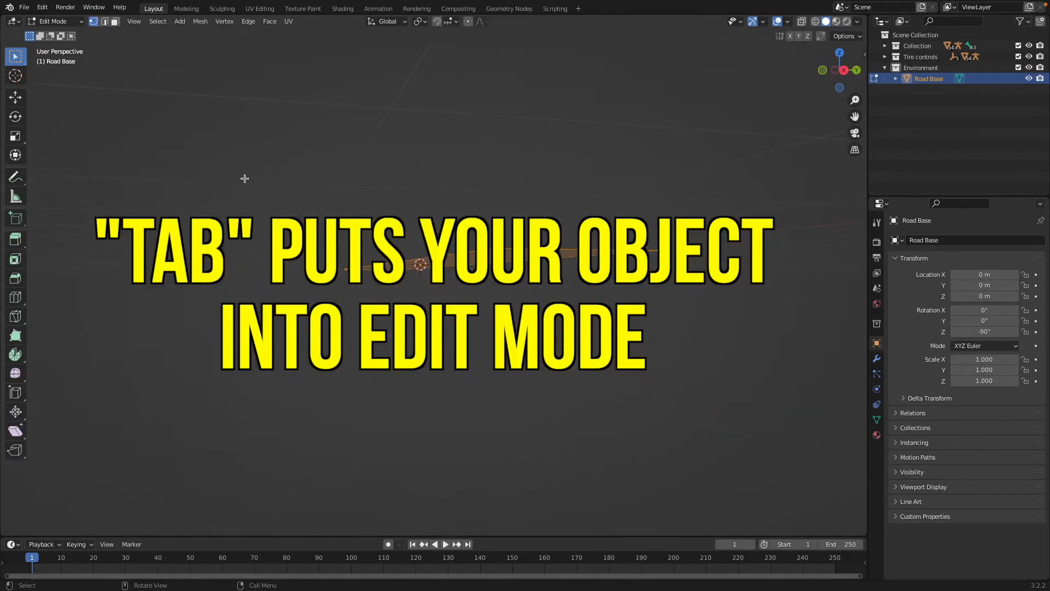
{"action": "middle_click_drag", "start_coordinate": [244, 179], "coordinate": [218, 171]}
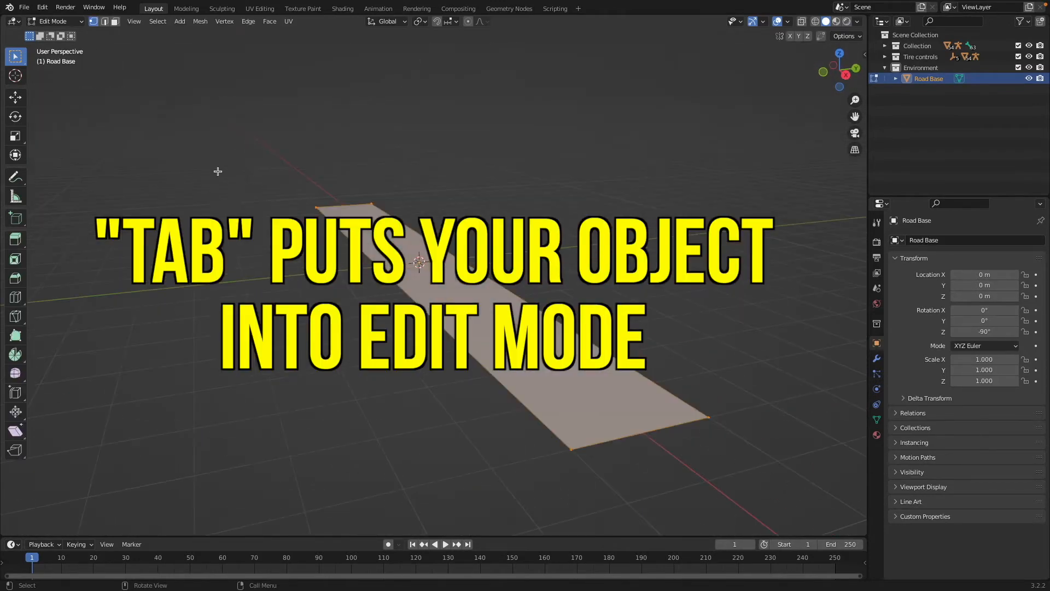
{"action": "left_click", "coordinate": [116, 25]}
{"action": "key", "text": "KP_Decimal"}
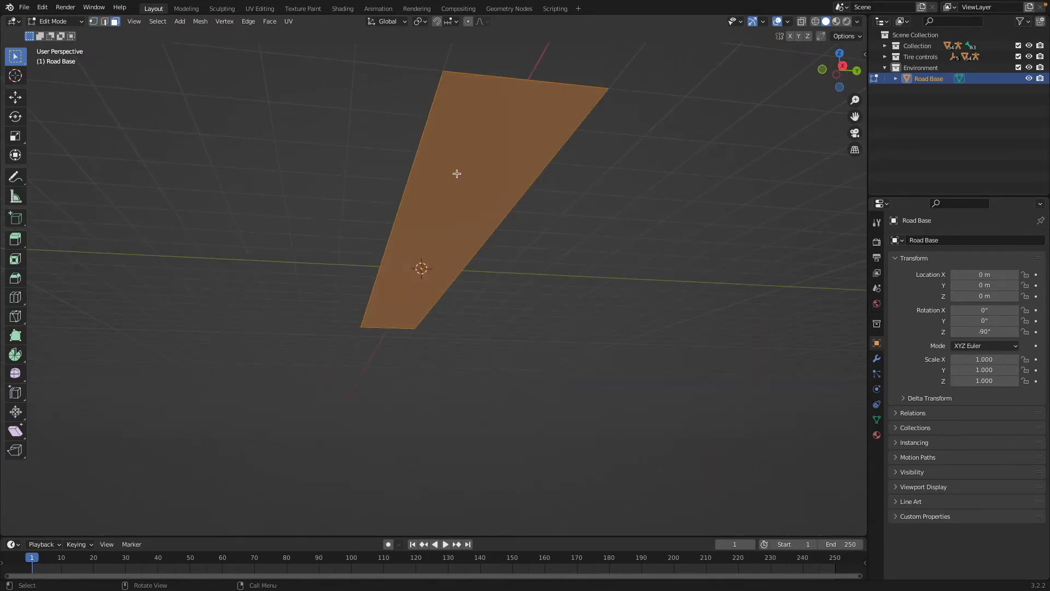
{"action": "left_click", "coordinate": [457, 173]}
{"action": "key", "text": "KP_2"}
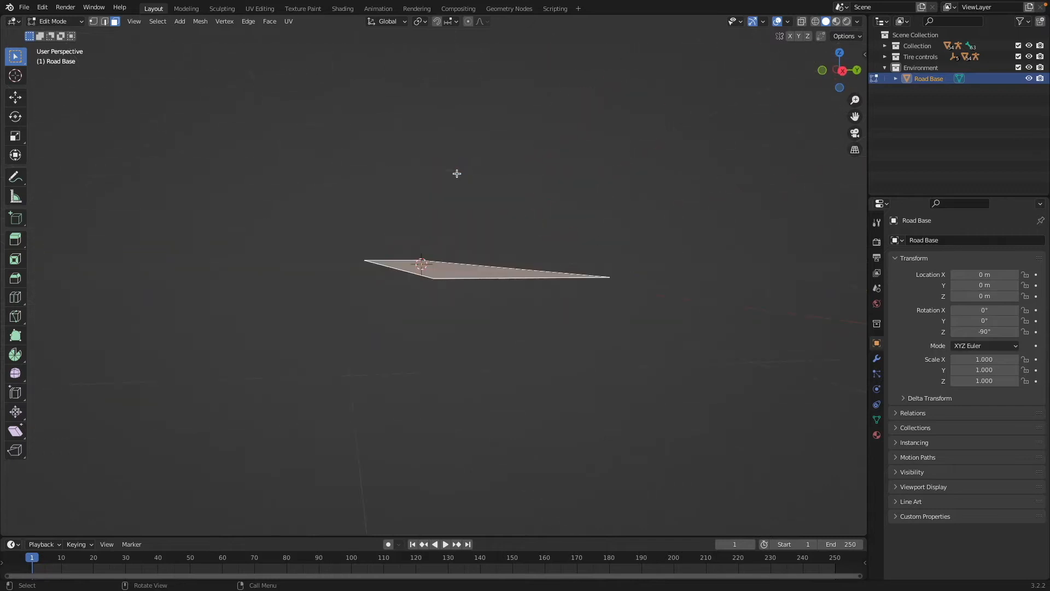
{"action": "key", "text": "e"}
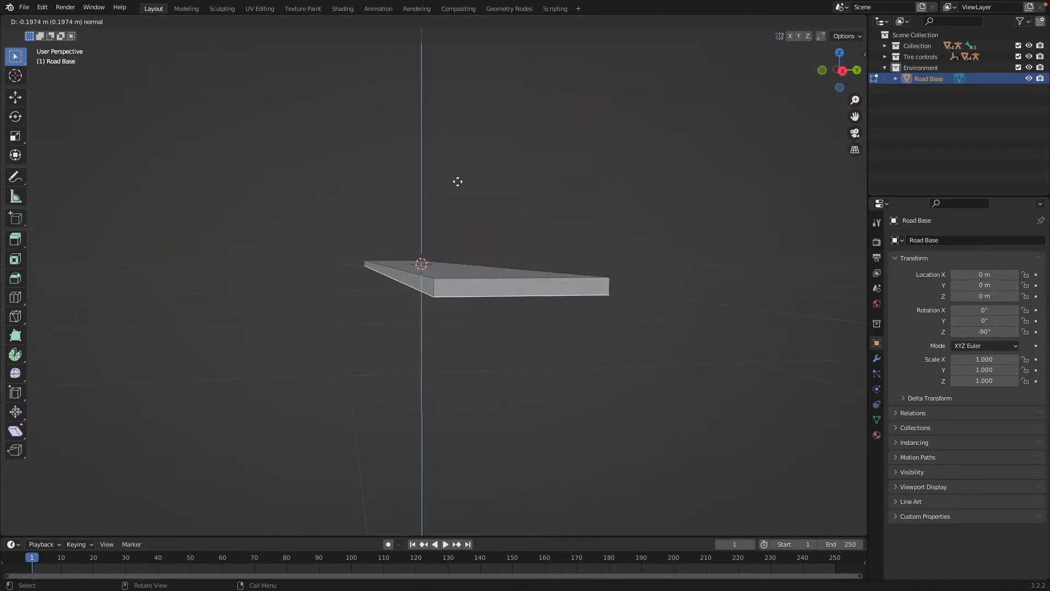
{"action": "left_click", "coordinate": [458, 182]}
Extrude both long side faces of Road Base outward about 0.23 m along their normals.
{"action": "middle_click_drag", "start_coordinate": [555, 259], "coordinate": [394, 342]}
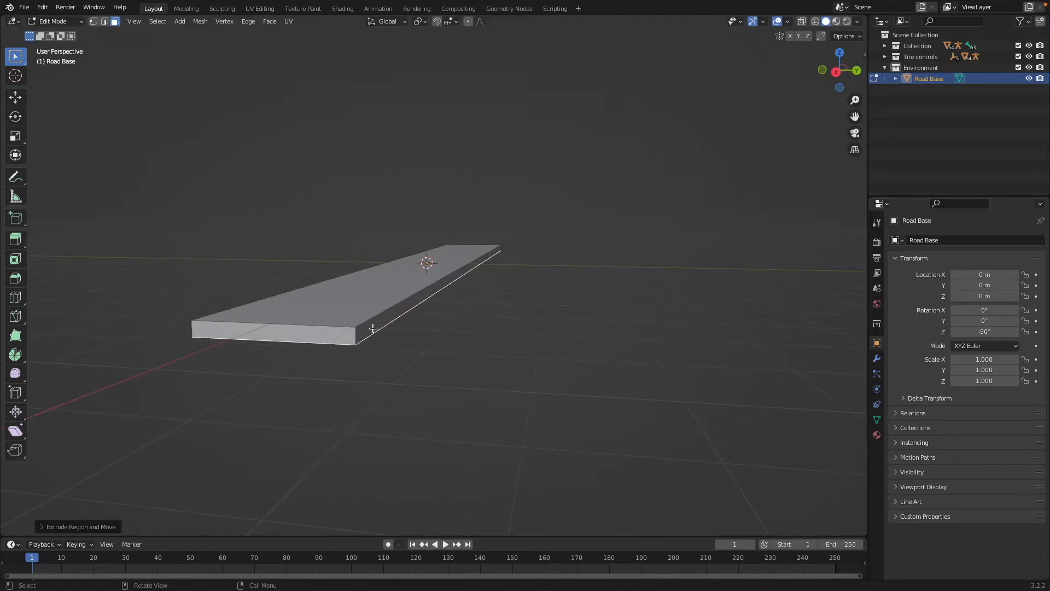
{"action": "left_click", "coordinate": [373, 329]}
{"action": "scroll", "coordinate": [431, 364], "scroll_direction": "left", "scroll_amount": 10}
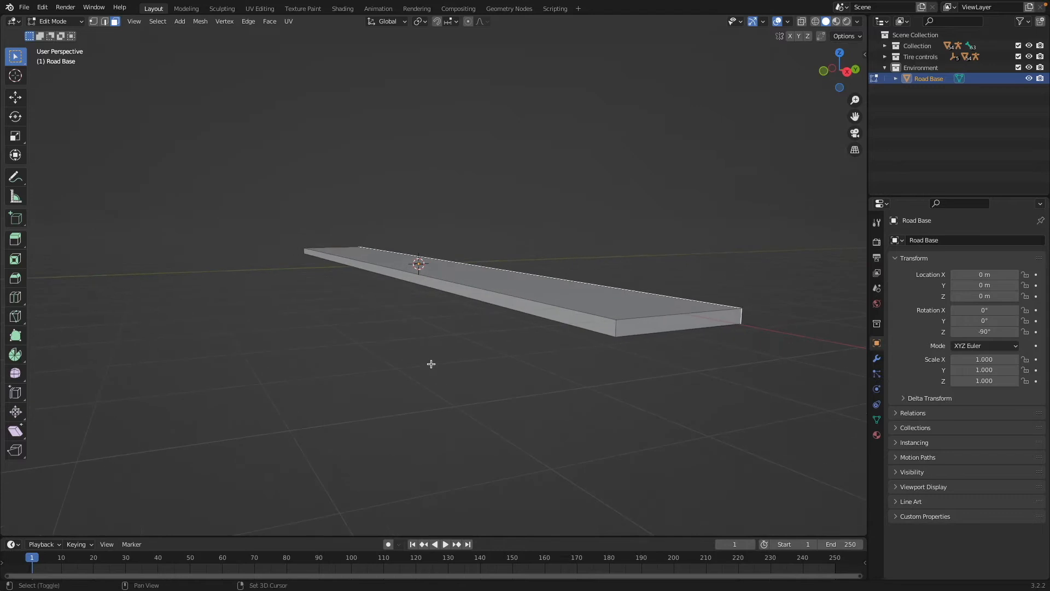
{"action": "middle_click_drag", "start_coordinate": [539, 312], "coordinate": [609, 311]}
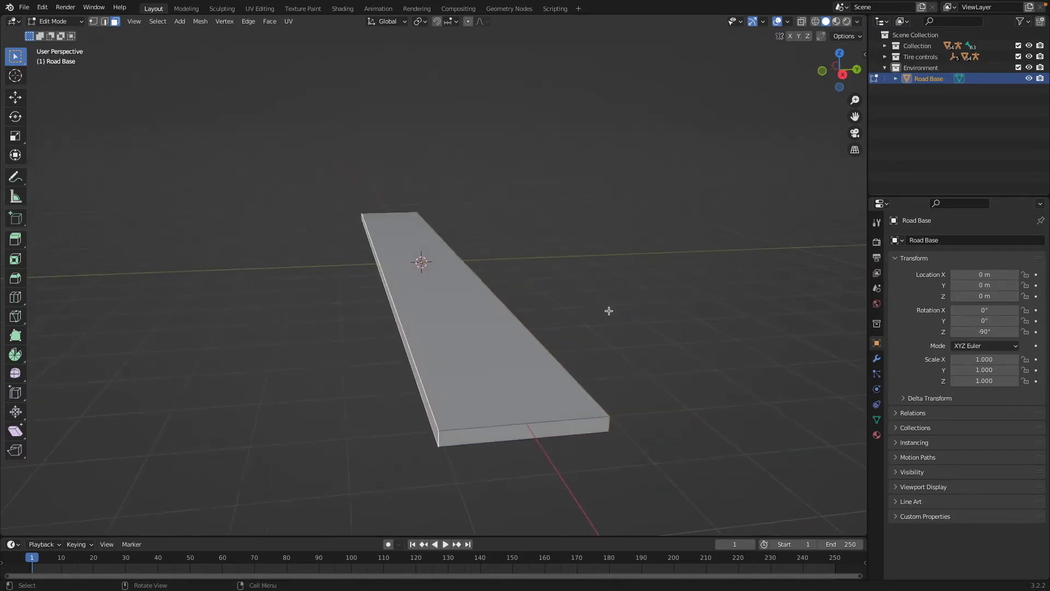
{"action": "left_click", "coordinate": [420, 22]}
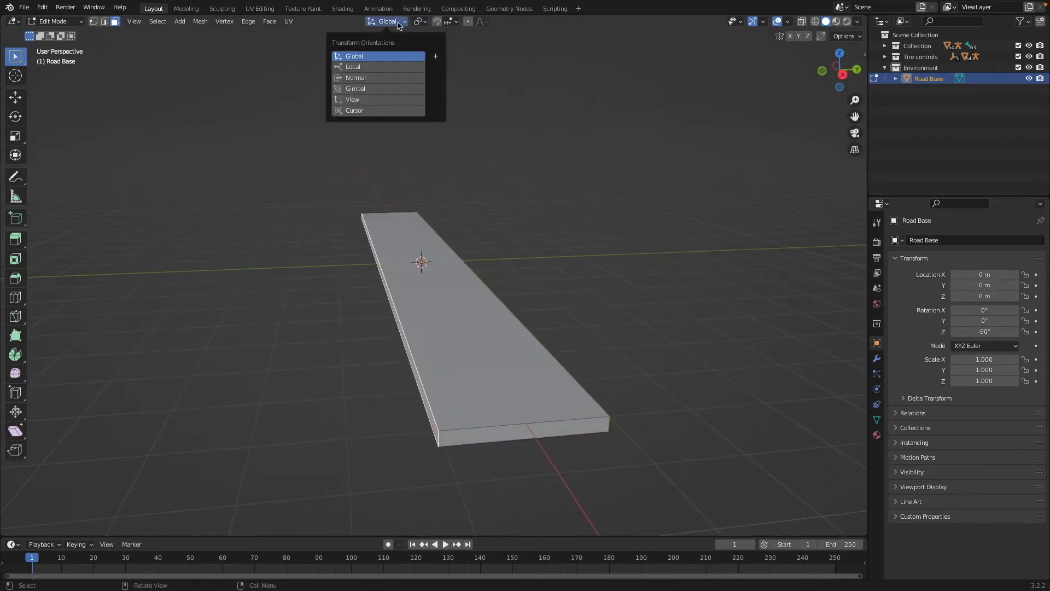
{"action": "left_click", "coordinate": [428, 59]}
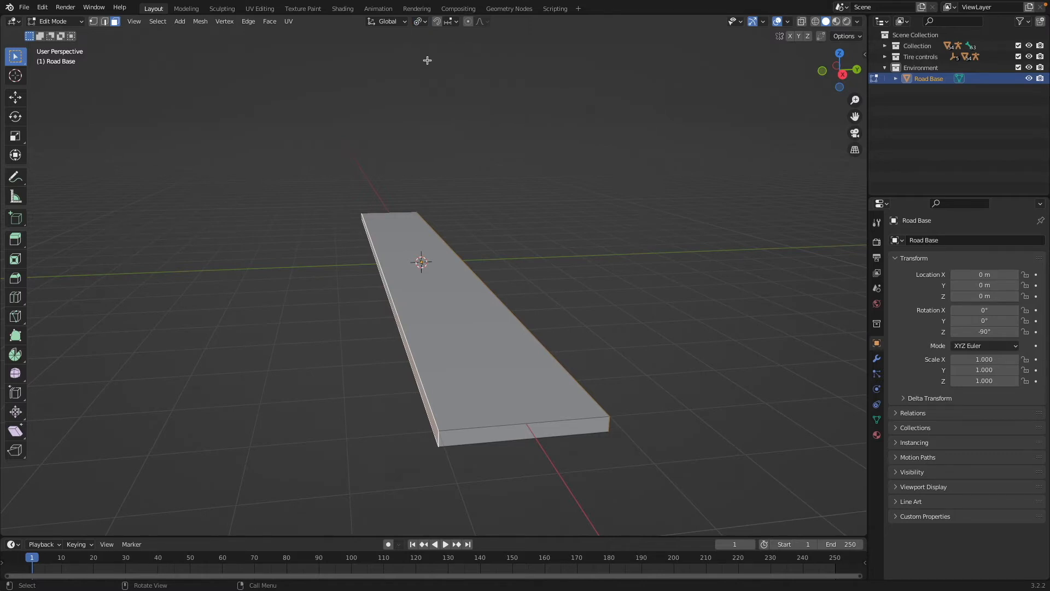
{"action": "key", "text": "e"}
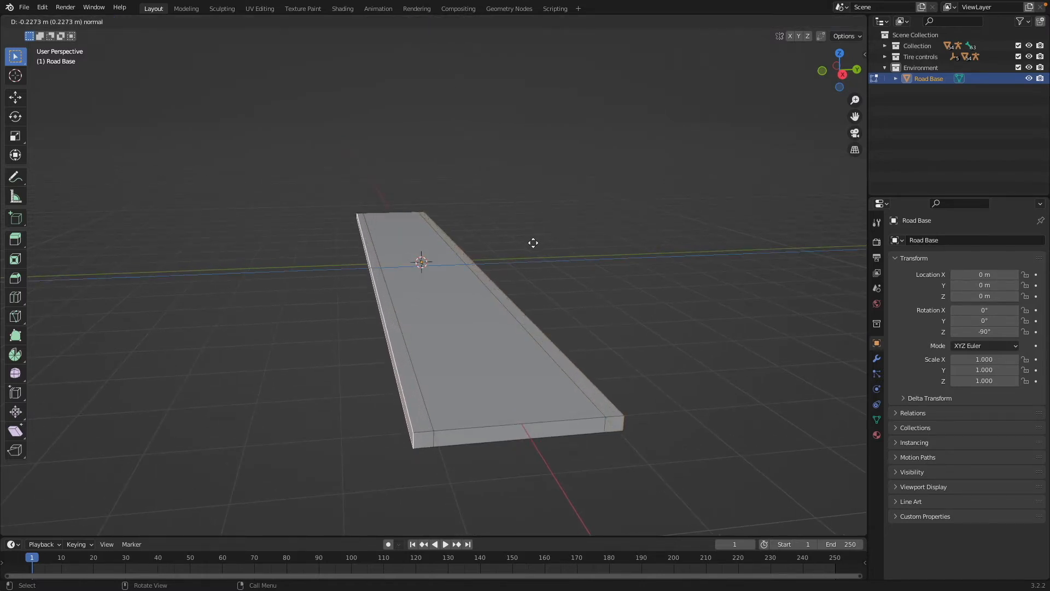
{"action": "left_click", "coordinate": [532, 242]}
Extrude the two outer strips of the Road Base top up about 0.27 m and narrow their tops along Y.
{"action": "middle_click_drag", "start_coordinate": [532, 243], "coordinate": [522, 247]}
{"action": "left_click", "coordinate": [559, 431], "text": "shift"}
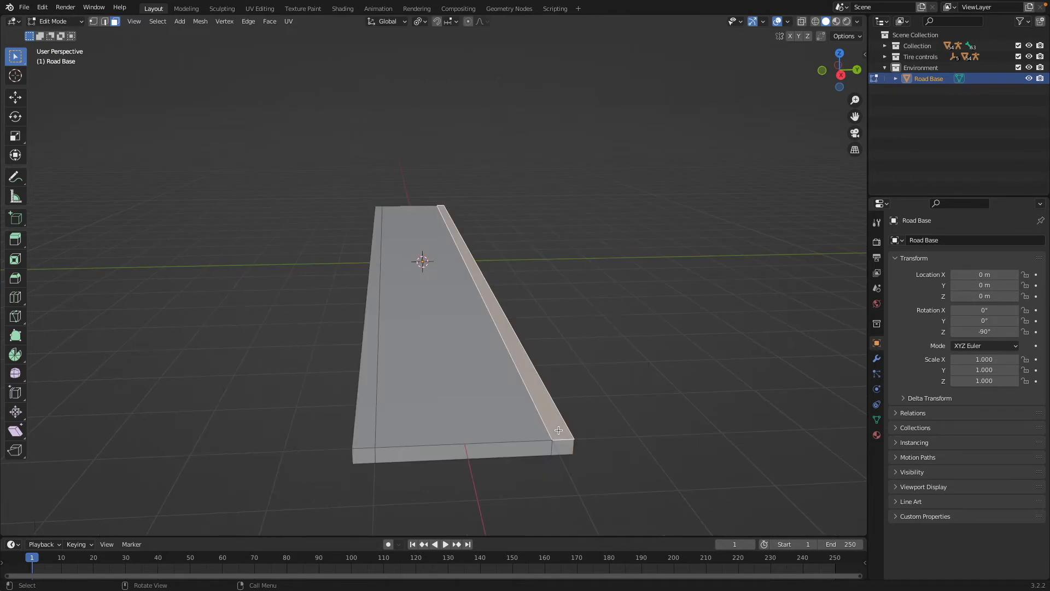
{"action": "left_click", "coordinate": [365, 442], "text": "shift"}
{"action": "key", "text": "e"}
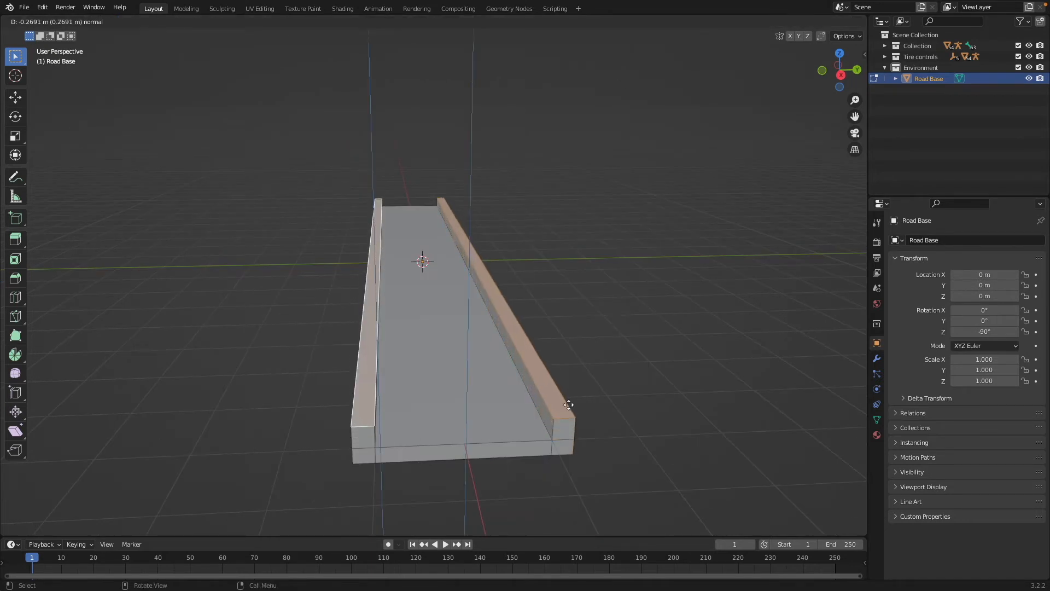
{"action": "left_click", "coordinate": [569, 406]}
{"action": "middle_click_drag", "start_coordinate": [569, 405], "coordinate": [568, 405]}
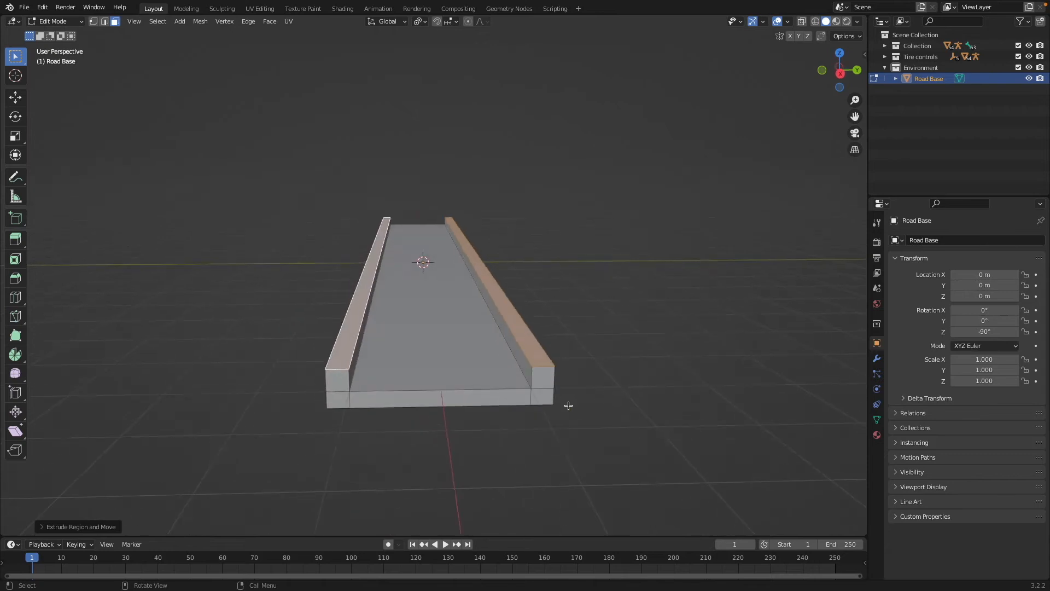
{"action": "key", "text": "s"}
{"action": "key", "text": "y"}
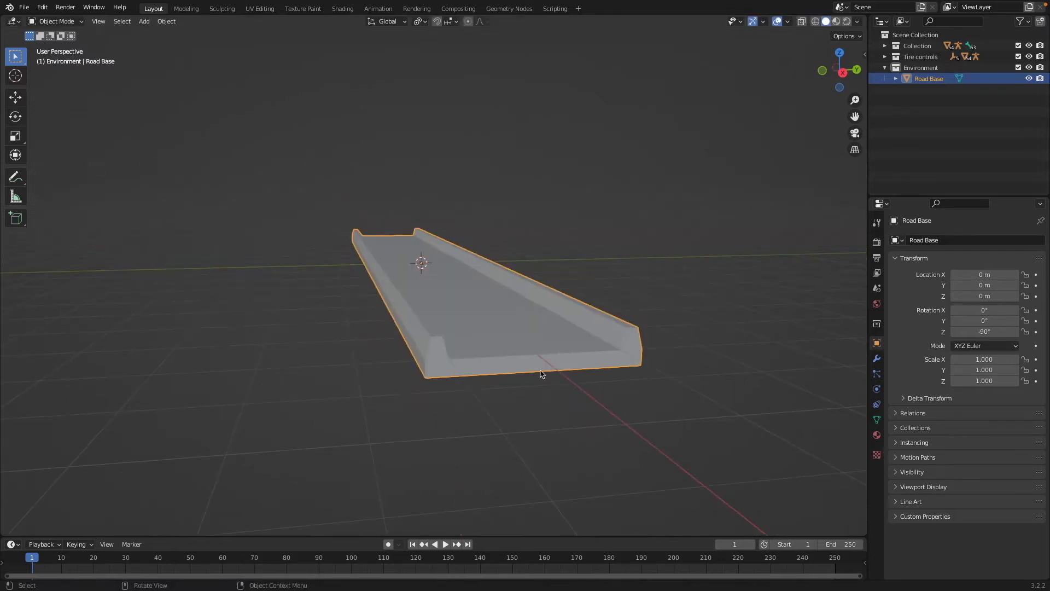
Add a plane mesh to the Environment collection and scale it by 8 along the X axis.
{"action": "scroll", "coordinate": [540, 374], "scroll_direction": "up", "scroll_amount": 5}
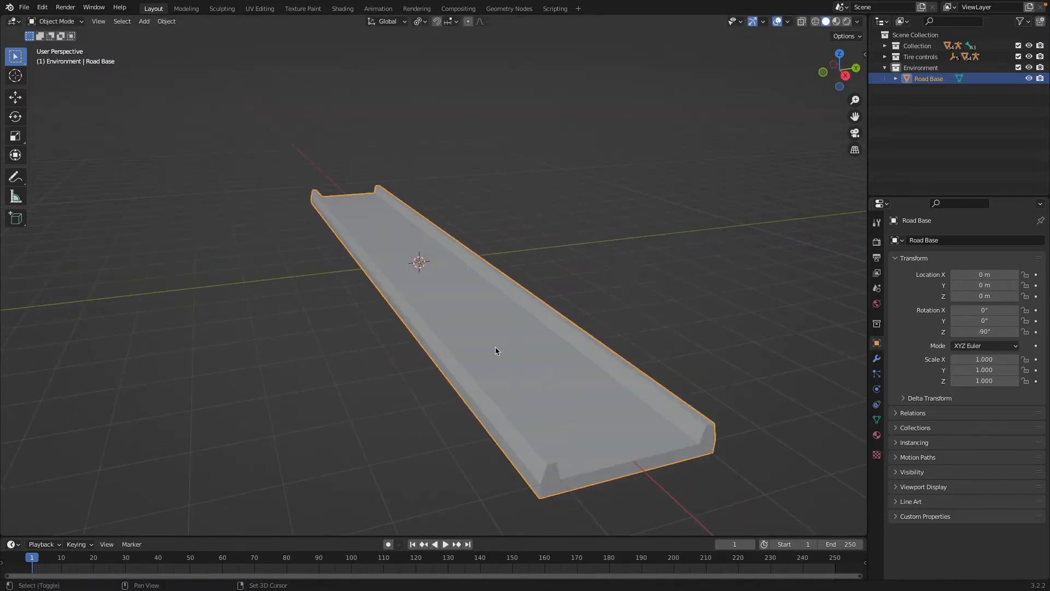
{"action": "key", "text": "shift+a"}
{"action": "left_click", "coordinate": [550, 344]}
{"action": "scroll", "coordinate": [550, 344], "scroll_direction": "left", "scroll_amount": 5}
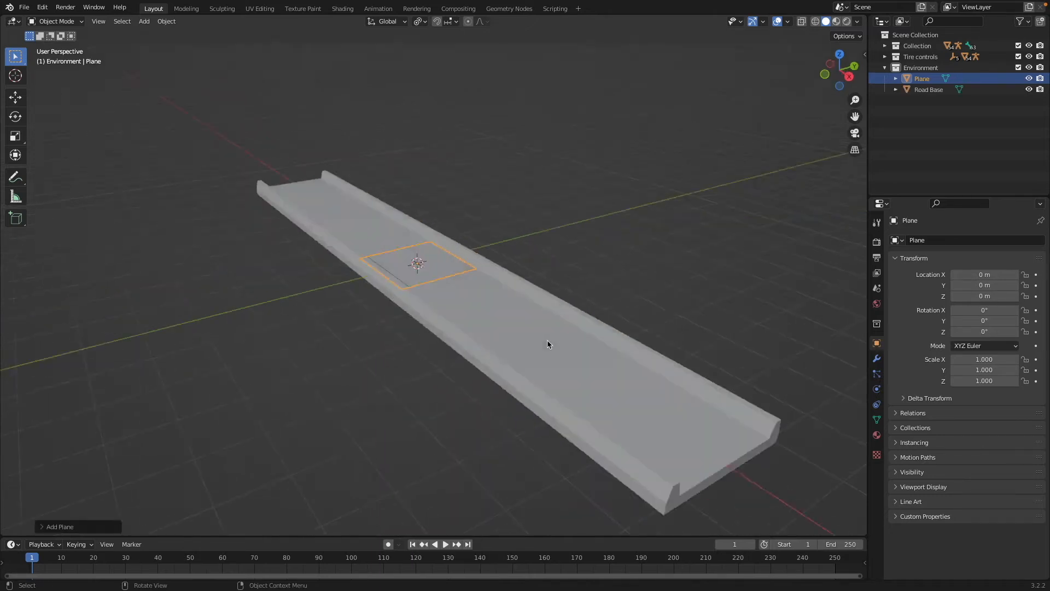
{"action": "type", "text": "sx"}
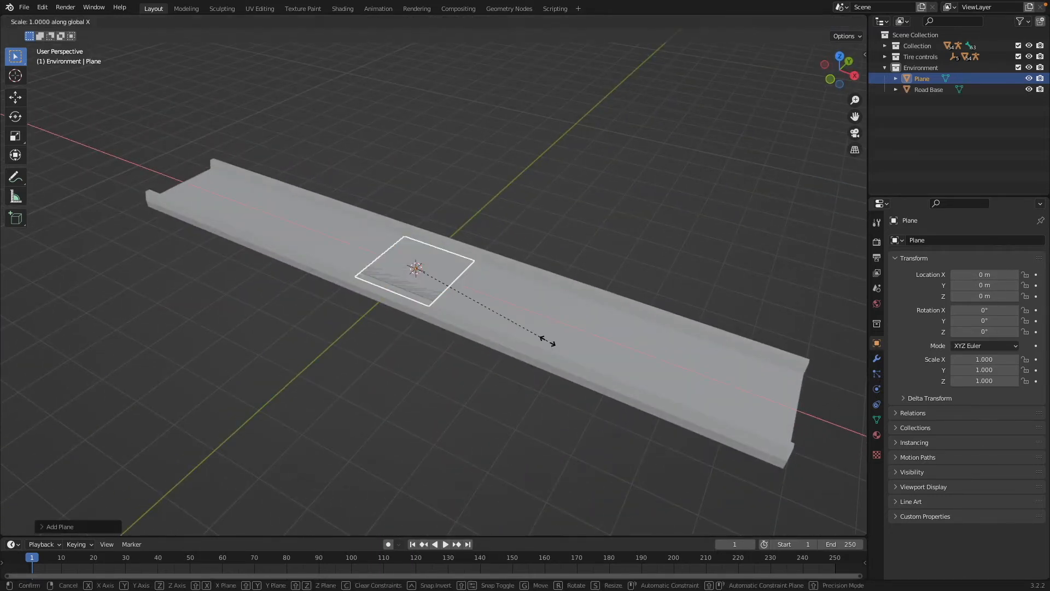
{"action": "type", "text": "8"}
{"action": "key", "text": "Return"}
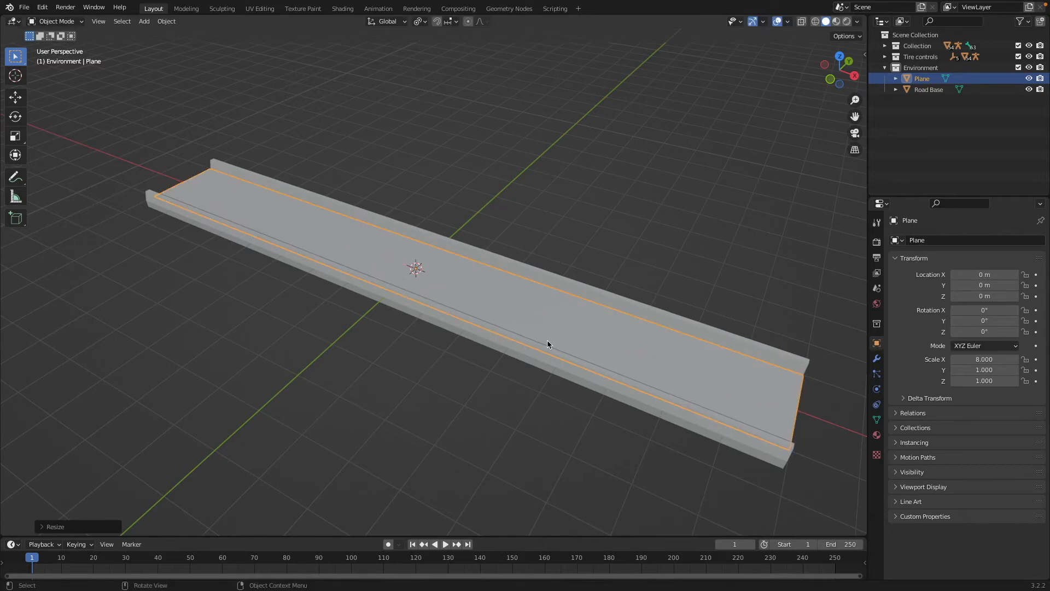
Rename the new plane as Road.
{"action": "scroll", "coordinate": [611, 339], "scroll_direction": "left", "scroll_amount": 5}
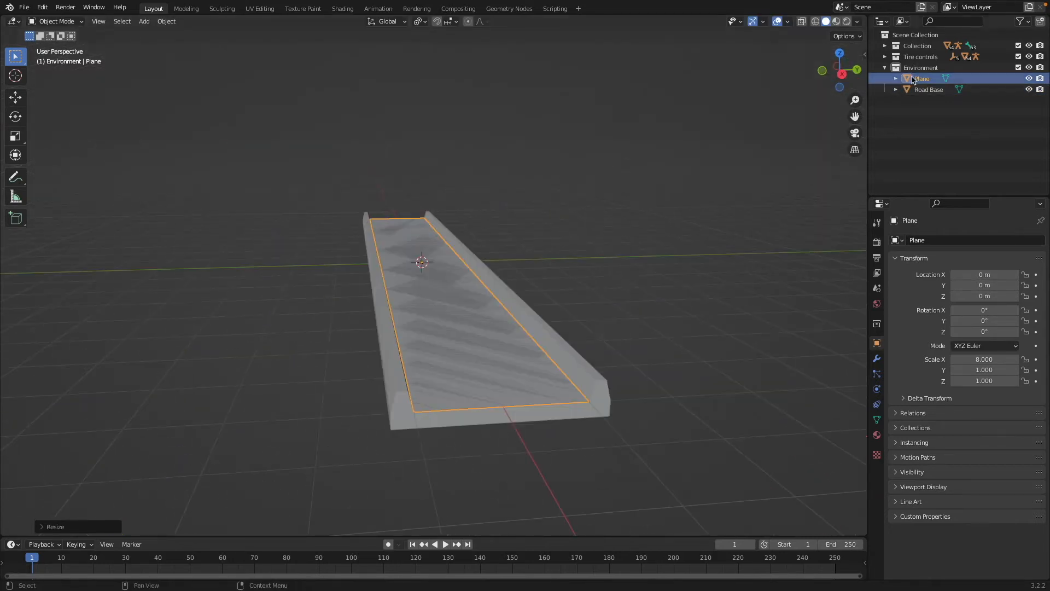
{"action": "double_click", "coordinate": [912, 79]}
{"action": "type", "text": "Road"}
{"action": "key", "text": "Return"}
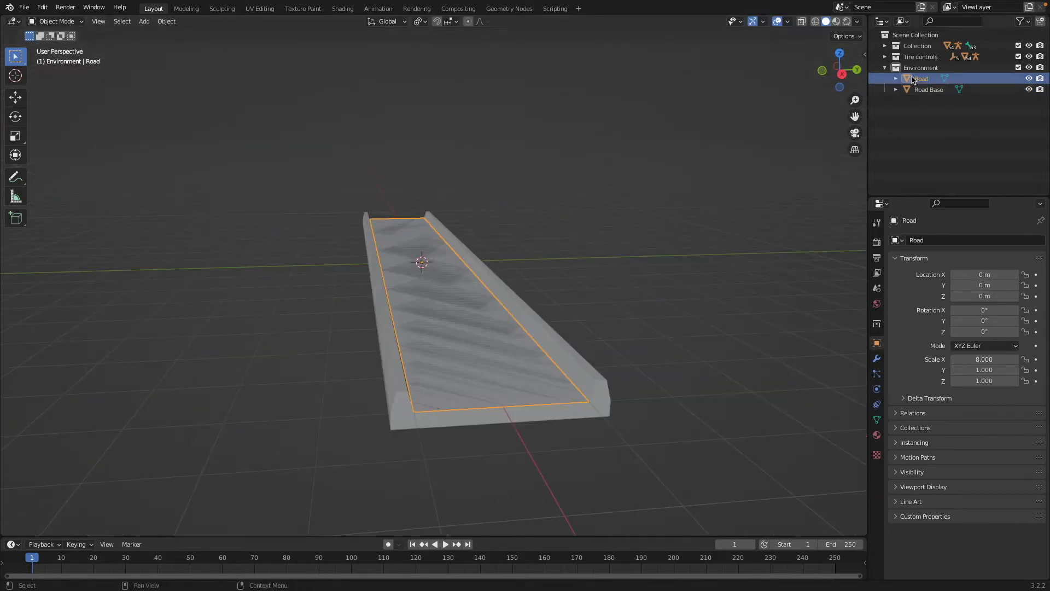
Move the Road plane slightly up along Z above the Road Base surface and save the file.
{"action": "scroll", "coordinate": [687, 348], "scroll_direction": "left", "scroll_amount": 5}
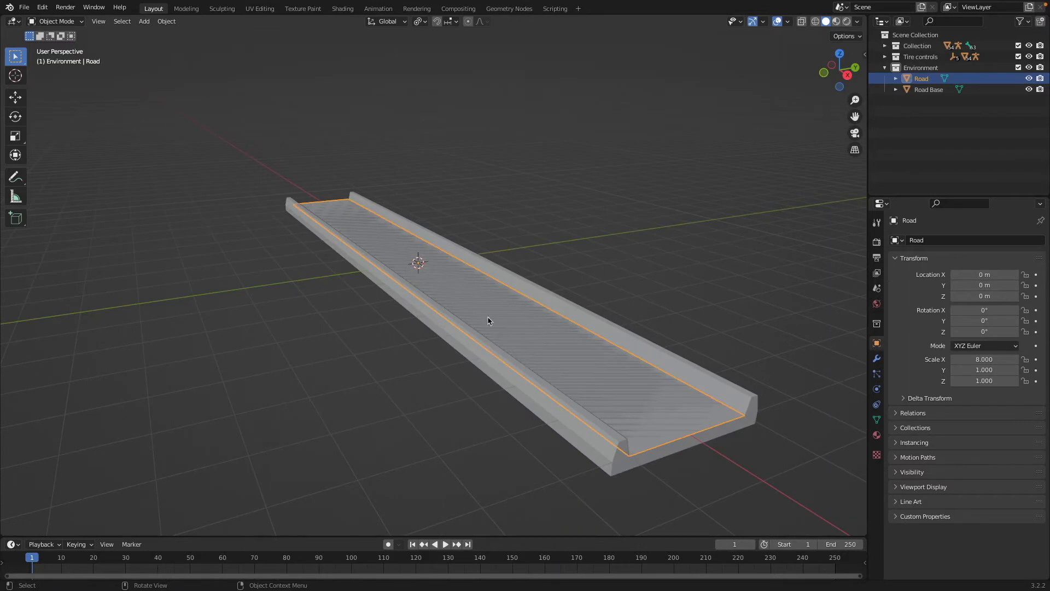
{"action": "left_click", "coordinate": [16, 97]}
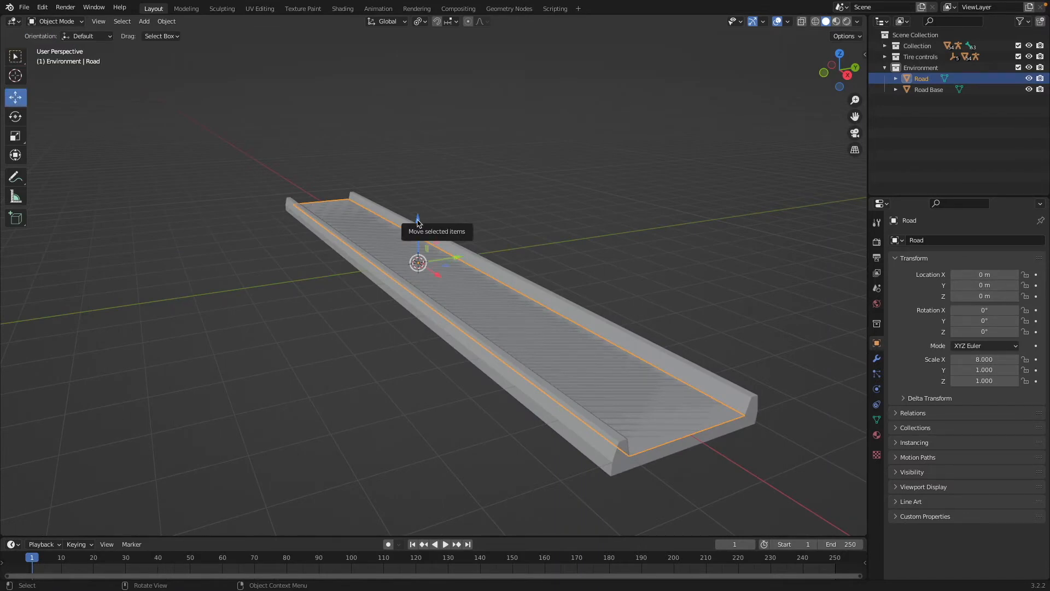
{"action": "left_click_drag", "start_coordinate": [418, 223], "coordinate": [419, 221]}
{"action": "left_click", "coordinate": [528, 212]}
Set the Eevee viewport samples to 10 and disable Viewport Denoising.
{"action": "left_click", "coordinate": [876, 262]}
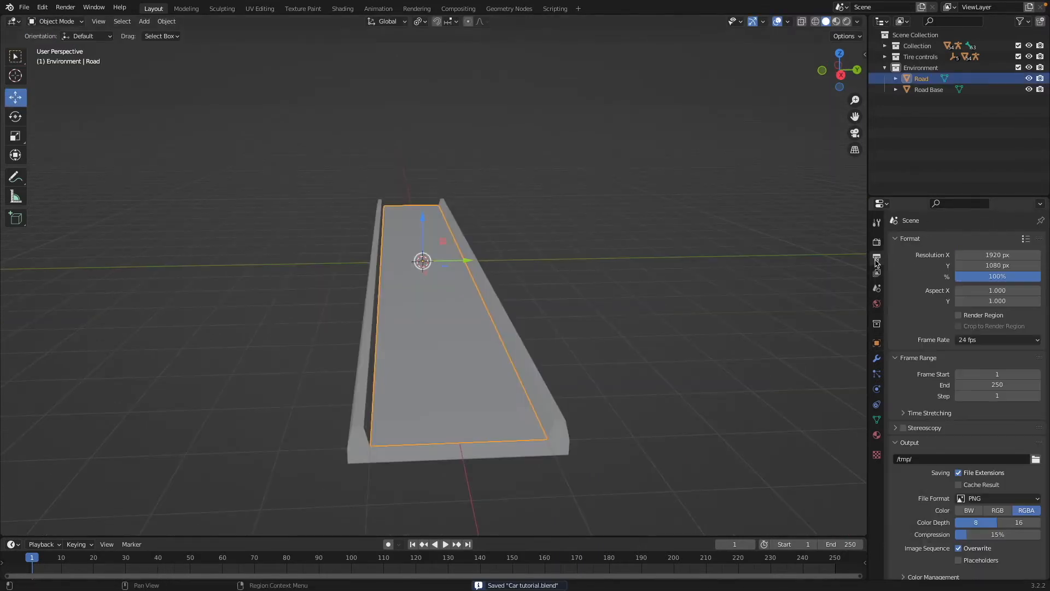
{"action": "left_click", "coordinate": [877, 241]}
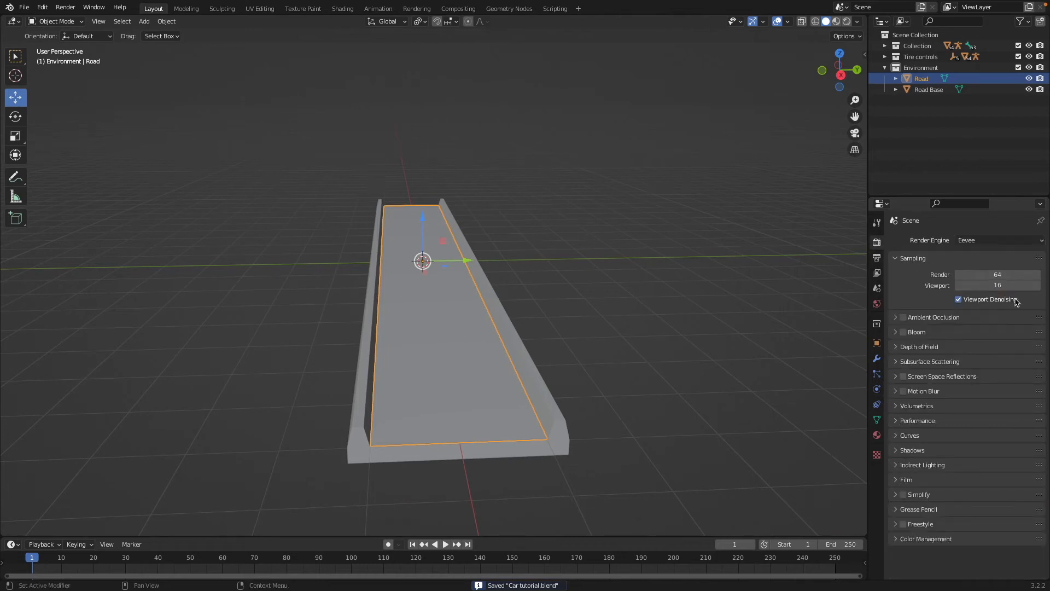
{"action": "left_click", "coordinate": [1001, 286]}
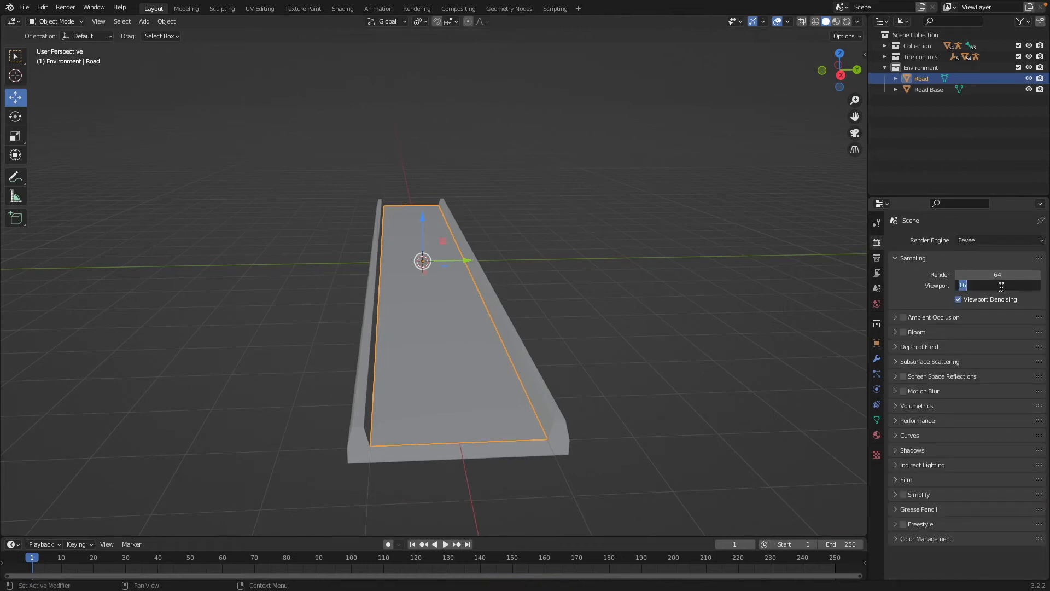
{"action": "key", "text": "Return"}
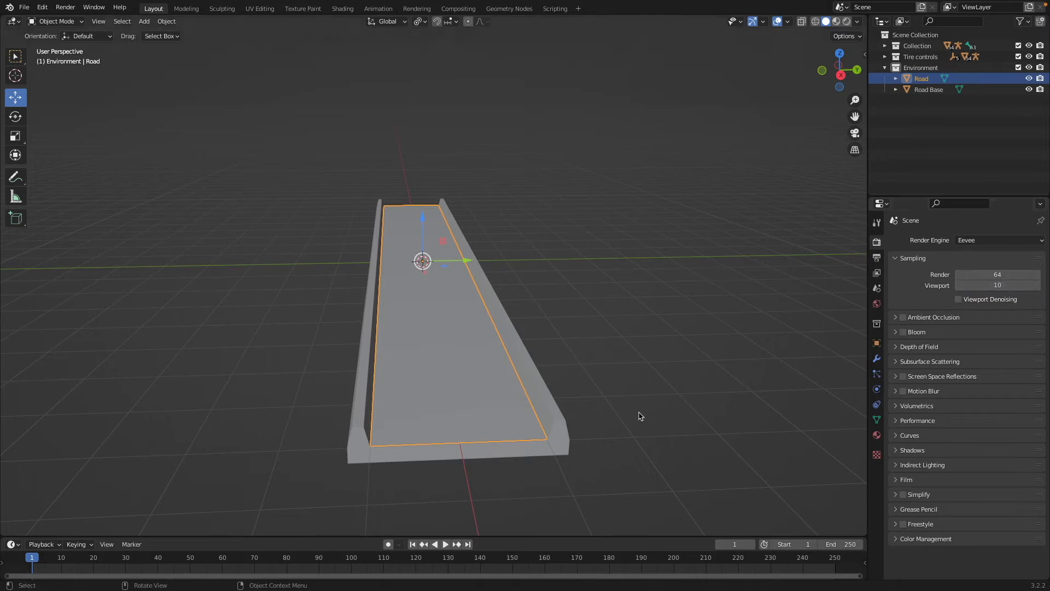
Switch to the Shading workspace and collapse the File Browser and Image Editor areas to enlarge the viewport and node editor.
{"action": "scroll", "coordinate": [639, 417], "scroll_direction": "left", "scroll_amount": 10}
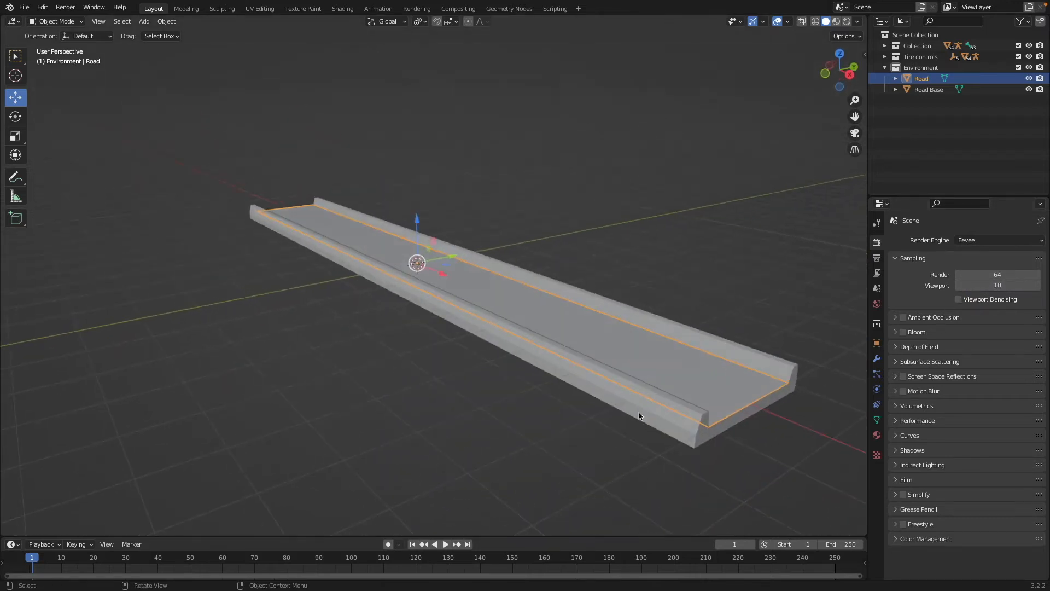
{"action": "scroll", "coordinate": [639, 416], "scroll_direction": "left", "scroll_amount": 12}
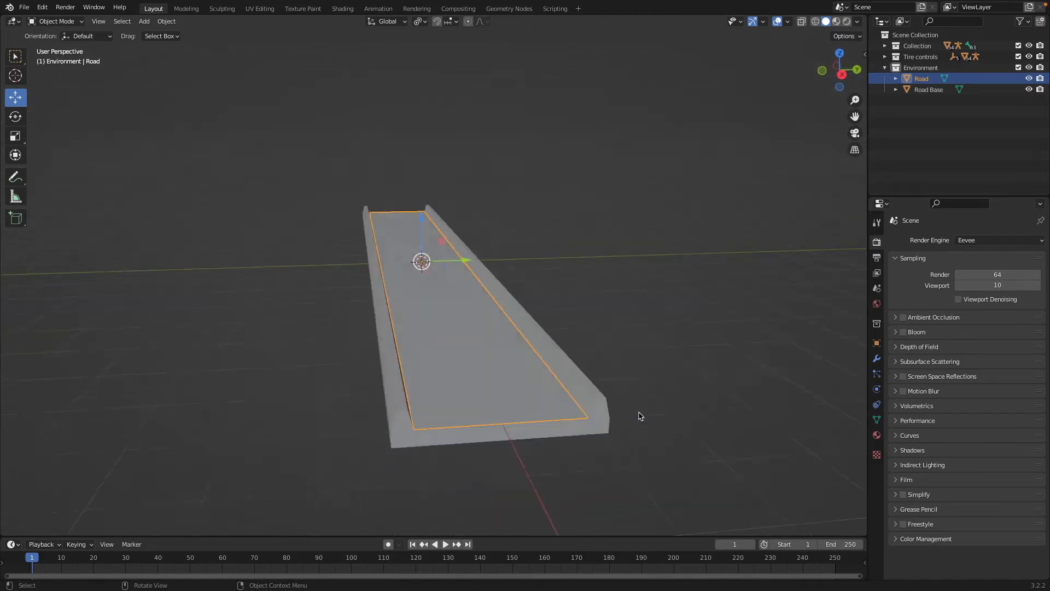
{"action": "scroll", "coordinate": [639, 417], "scroll_direction": "left", "scroll_amount": 6}
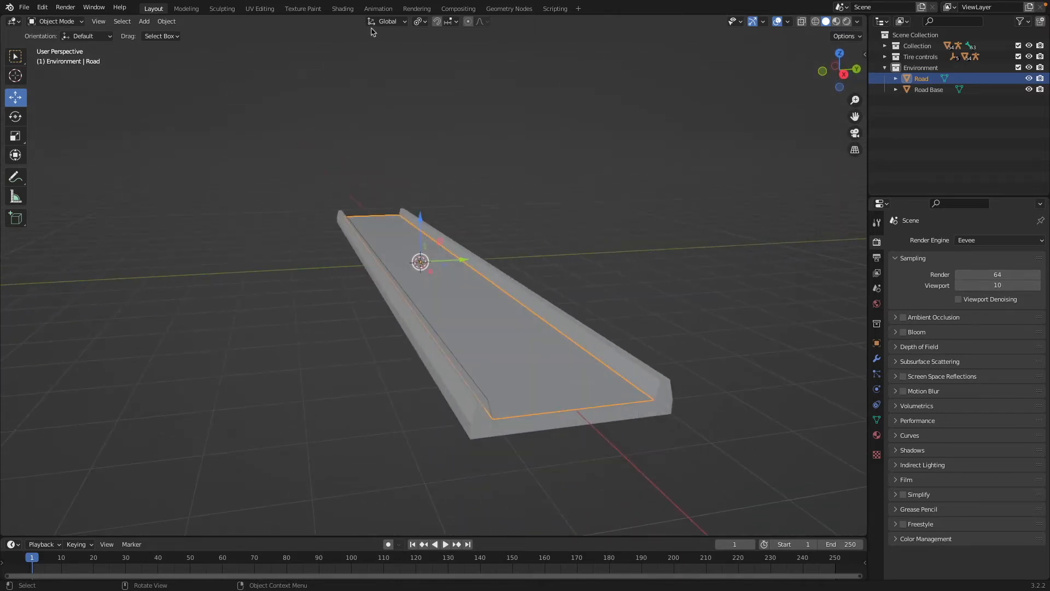
{"action": "left_click", "coordinate": [343, 9]}
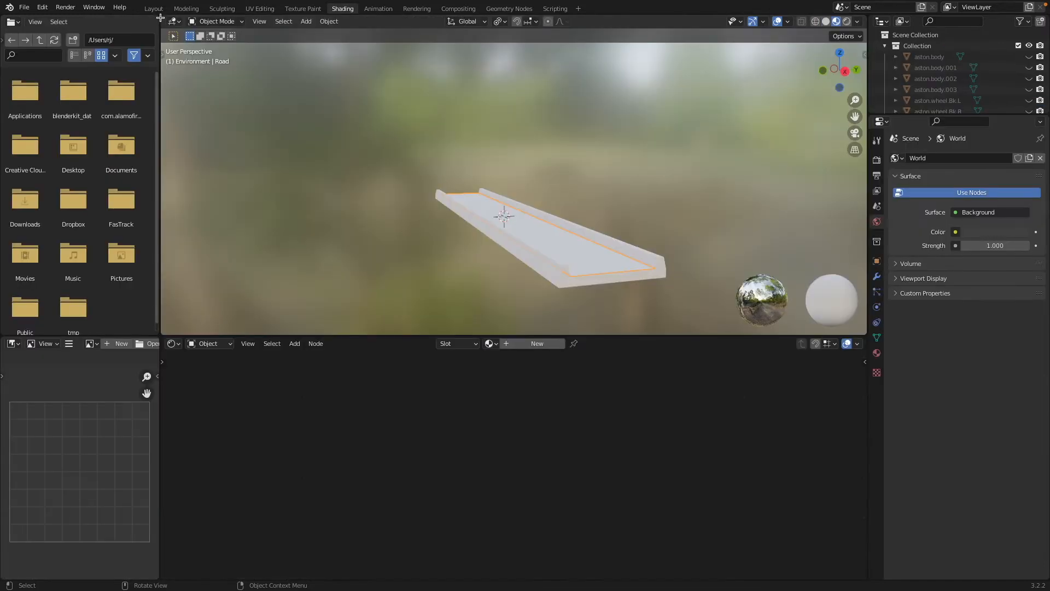
{"action": "left_click_drag", "start_coordinate": [161, 17], "coordinate": [128, 23]}
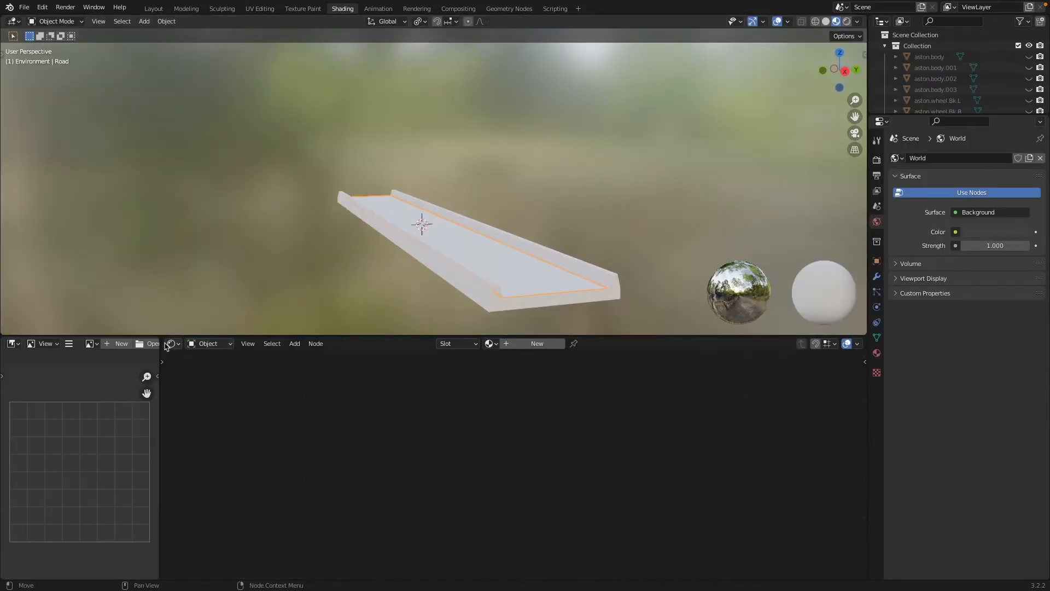
{"action": "left_click_drag", "start_coordinate": [162, 340], "coordinate": [140, 348]}
Create a new material on the Road plane.
{"action": "middle_click_drag", "start_coordinate": [537, 226], "coordinate": [528, 228]}
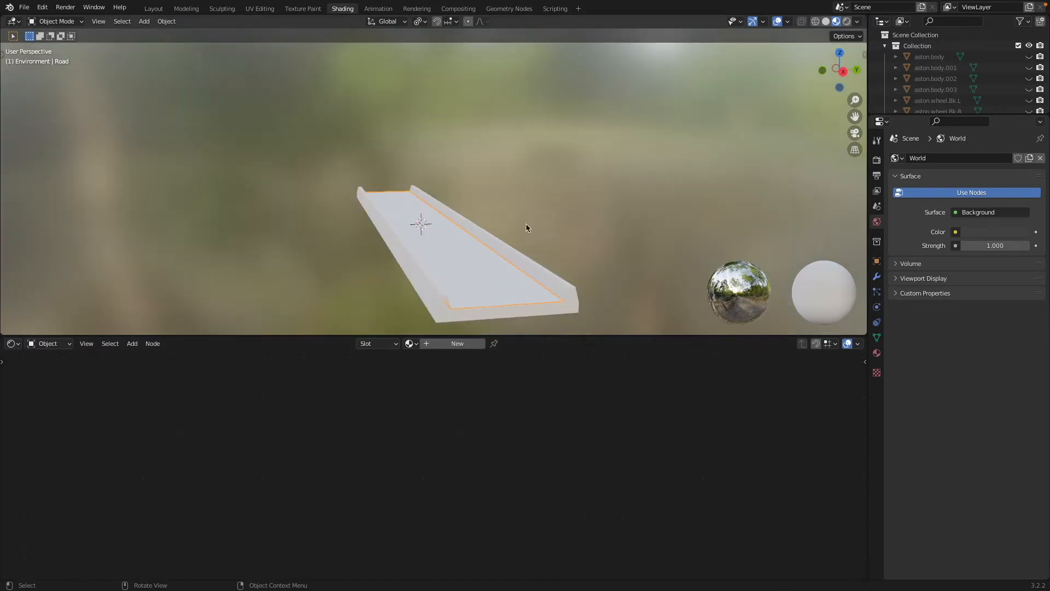
{"action": "left_click", "coordinate": [457, 343]}
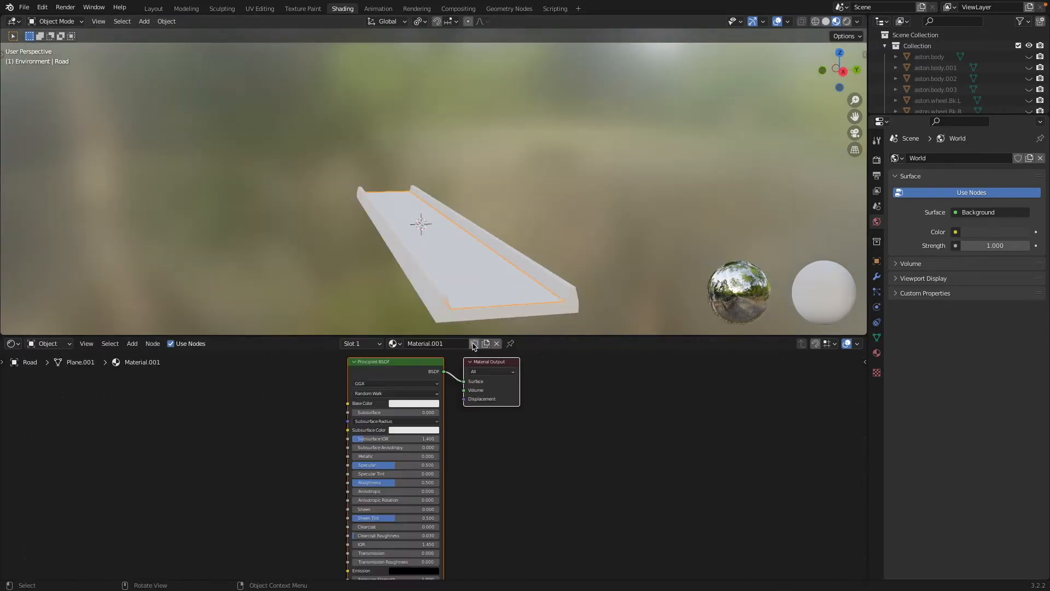
Apply a Principled Texture Setup to the road material using the Road007_4K Color, Normal and Roughness images from the Road Texture folder.
{"action": "left_click", "coordinate": [413, 401]}
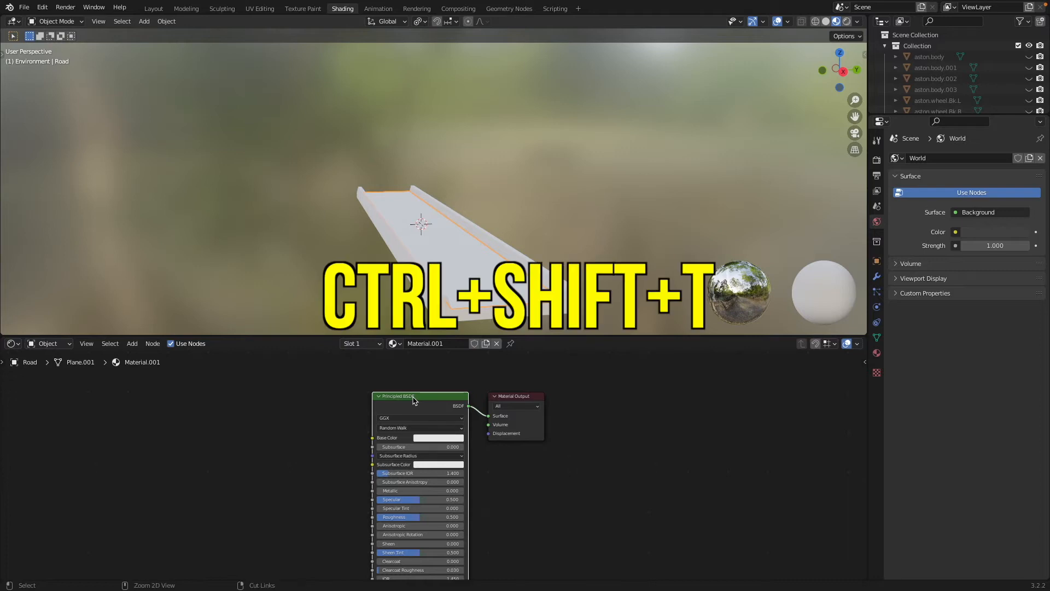
{"action": "key", "text": "ctrl+shift+t"}
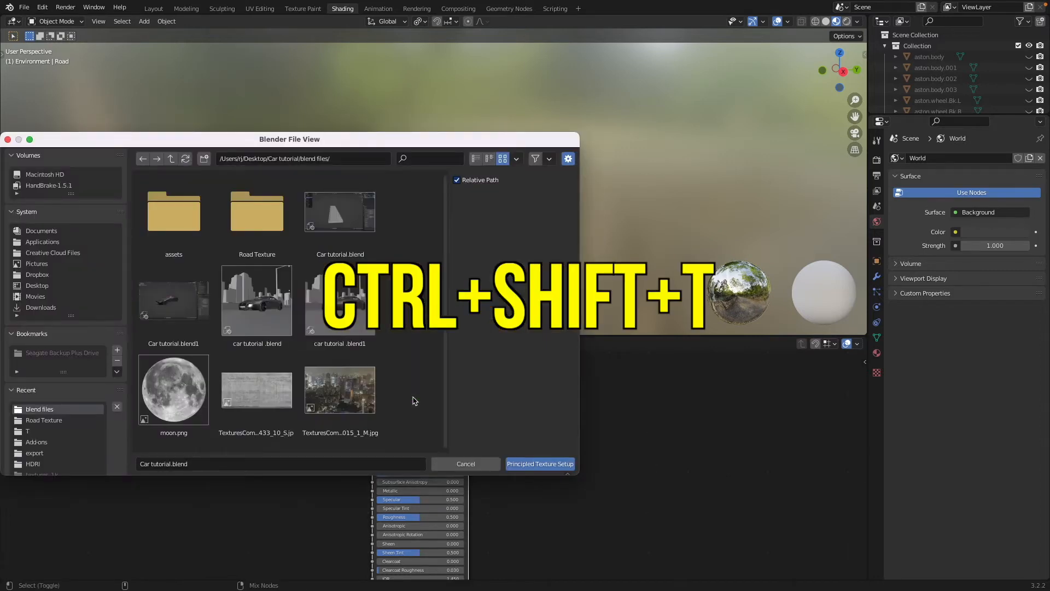
{"action": "left_click", "coordinate": [251, 236]}
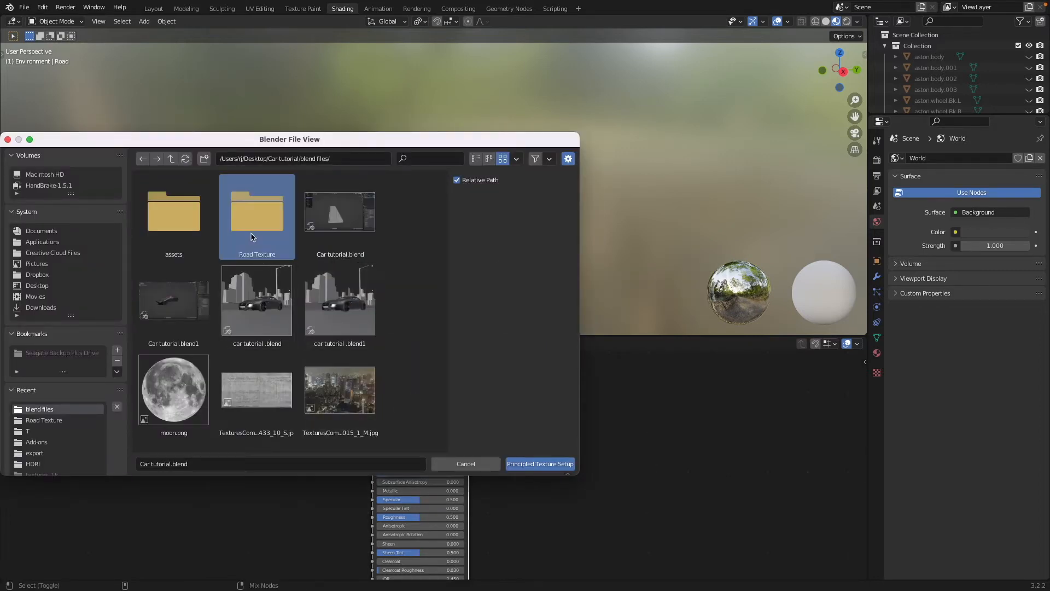
{"action": "double_click", "coordinate": [251, 236]}
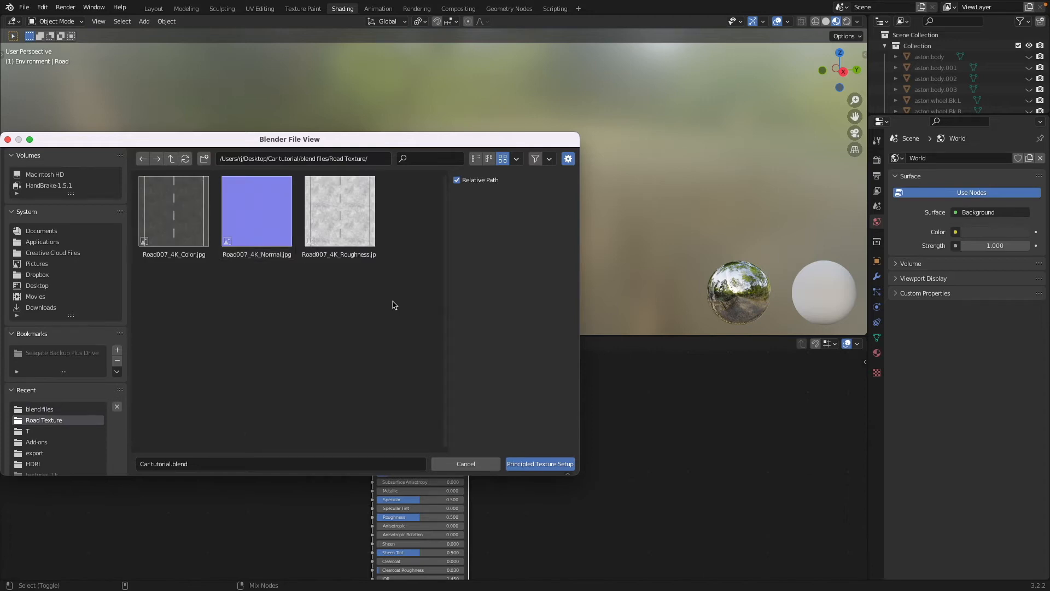
{"action": "left_click_drag", "start_coordinate": [404, 302], "coordinate": [254, 295]}
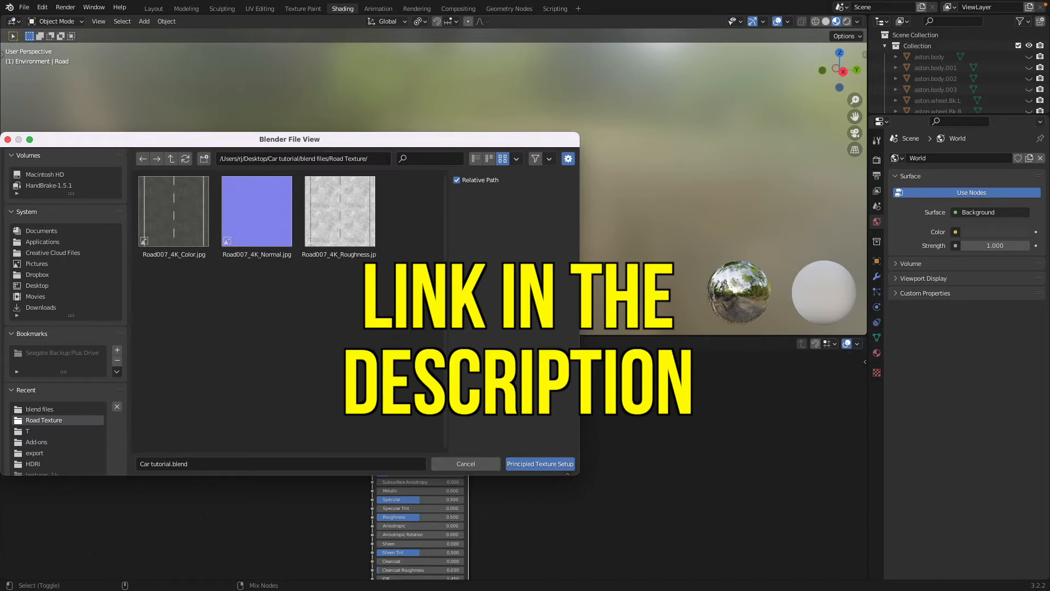
{"action": "left_click_drag", "start_coordinate": [405, 273], "coordinate": [177, 271]}
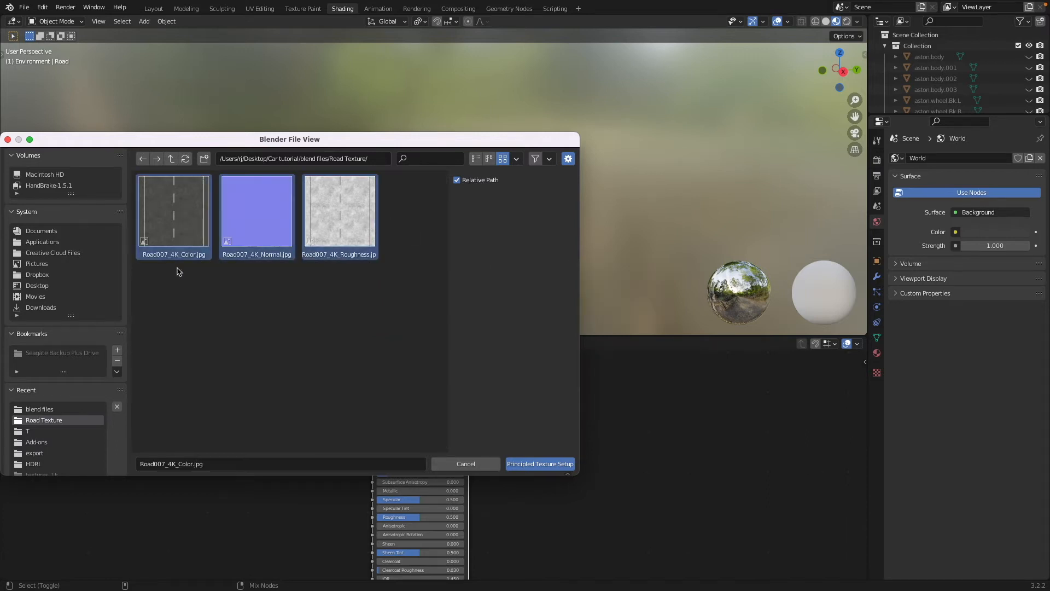
{"action": "left_click", "coordinate": [541, 464]}
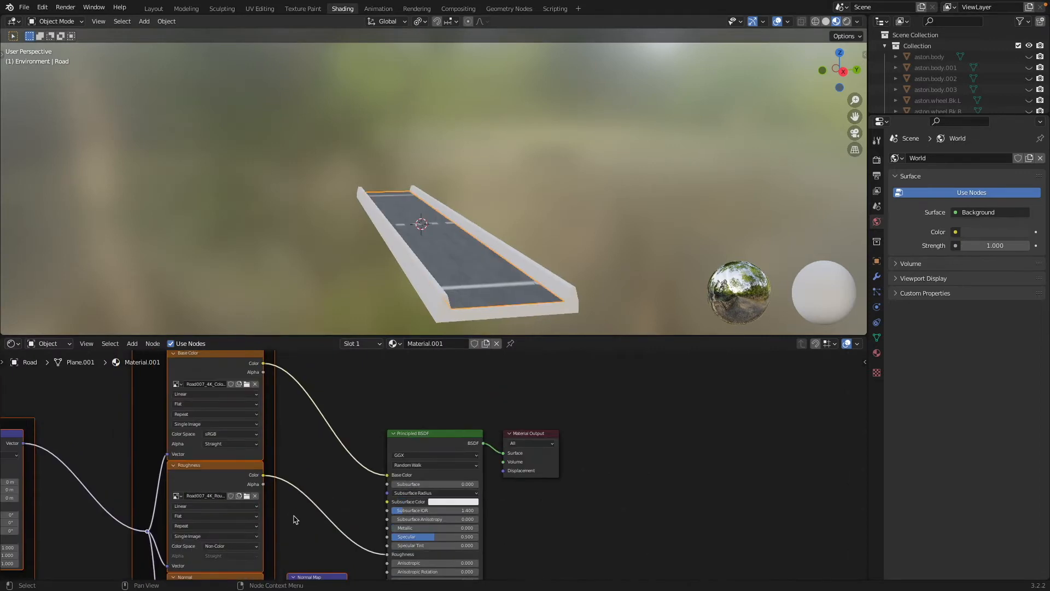
Set the Z rotation of the road textures' Mapping node to 90° so the lane markings run along the road.
{"action": "middle_click_drag", "start_coordinate": [412, 214], "coordinate": [446, 244]}
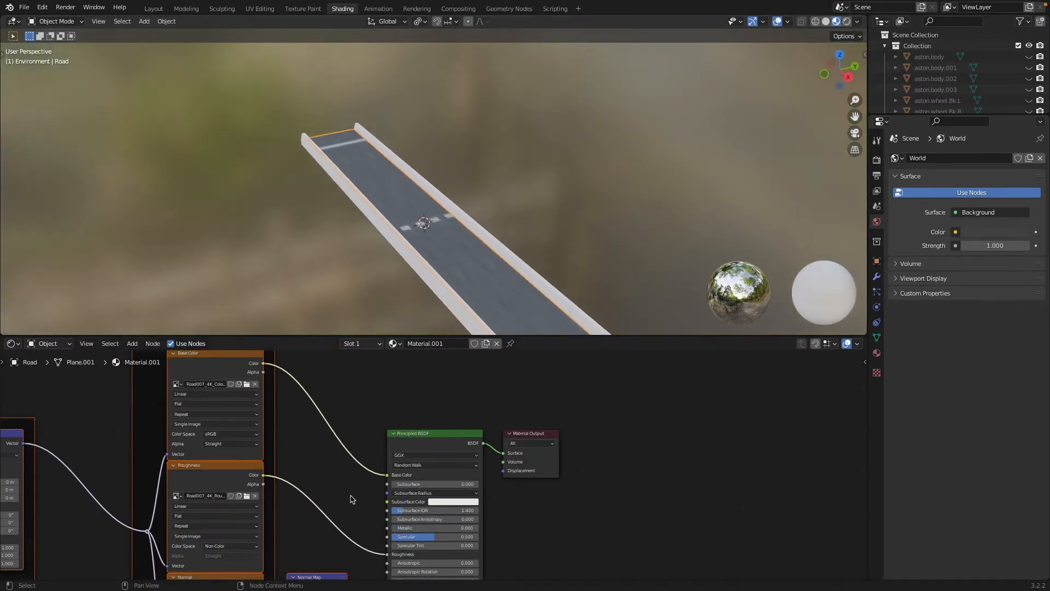
{"action": "scroll", "coordinate": [351, 499], "scroll_direction": "left", "scroll_amount": 10}
{"action": "scroll", "coordinate": [351, 499], "scroll_direction": "down", "scroll_amount": 3}
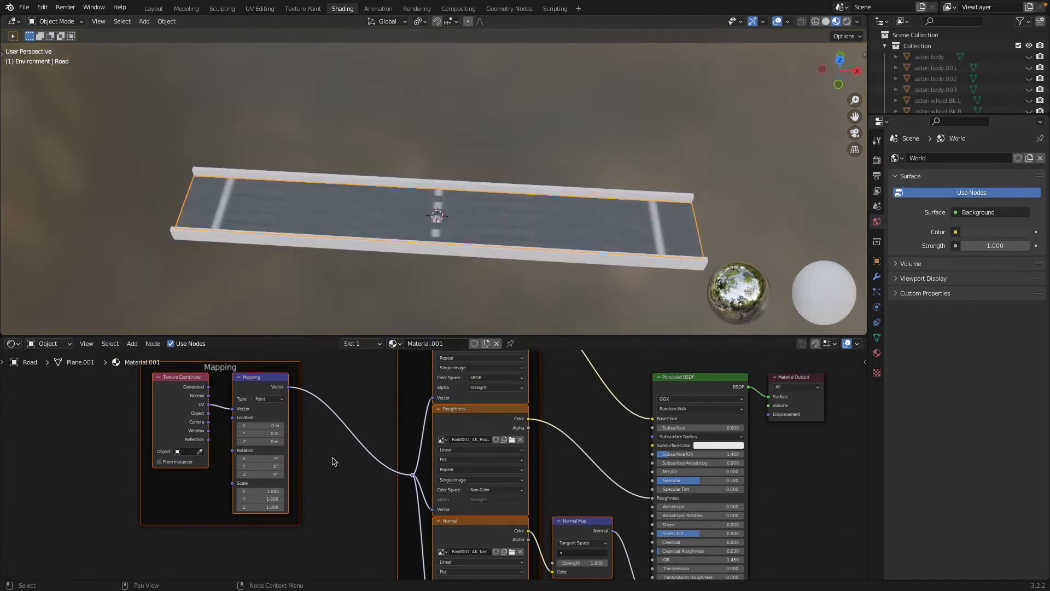
{"action": "scroll", "coordinate": [332, 461], "scroll_direction": "left", "scroll_amount": 1}
{"action": "scroll", "coordinate": [332, 461], "scroll_direction": "up", "scroll_amount": 1}
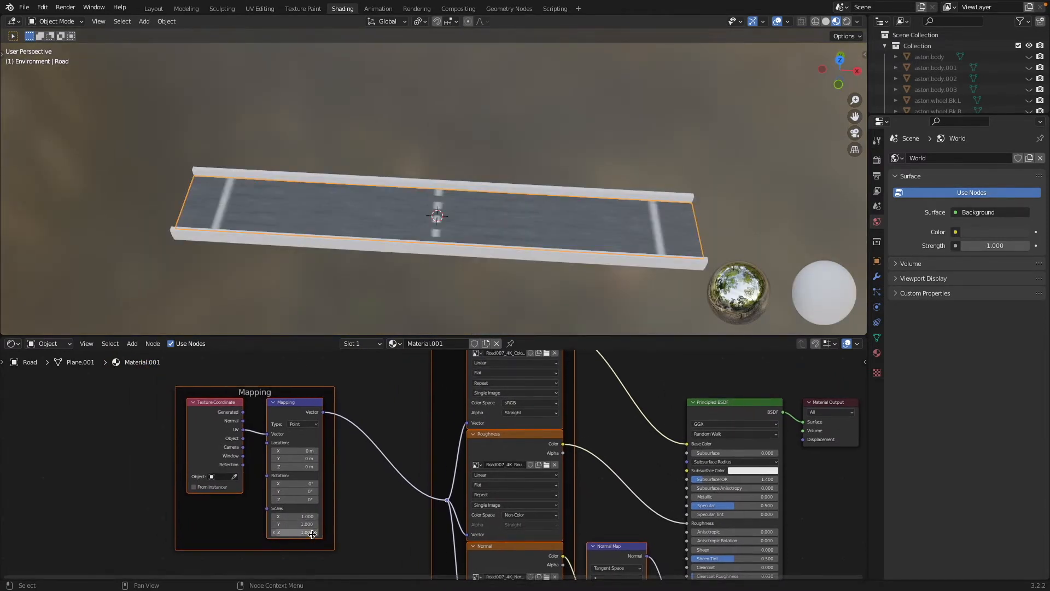
{"action": "left_click", "coordinate": [306, 499]}
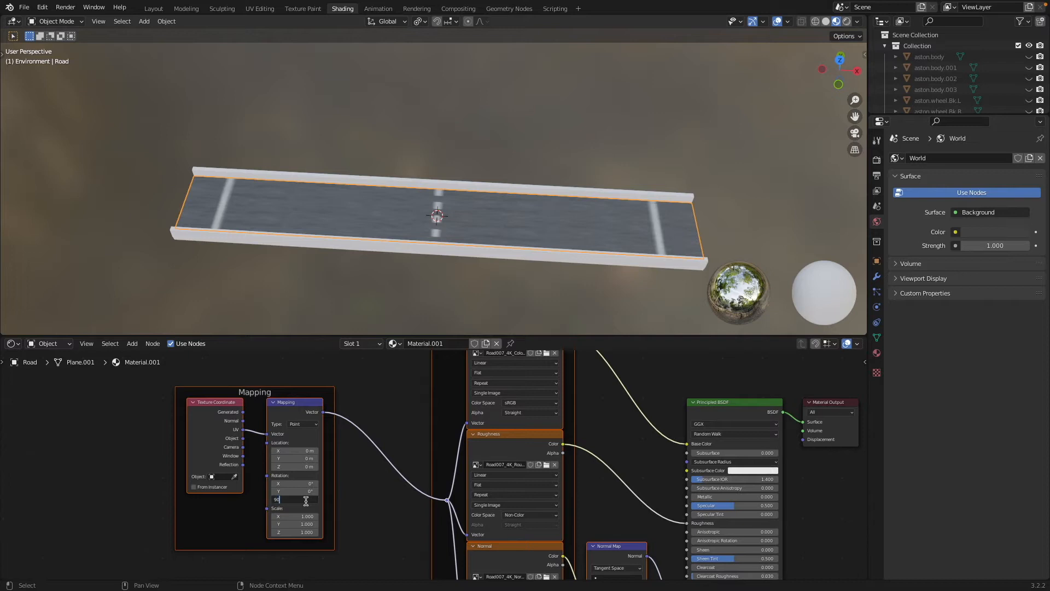
{"action": "type", "text": "90"}
{"action": "key", "text": "Return"}
{"action": "scroll", "coordinate": [615, 227], "scroll_direction": "right", "scroll_amount": 10}
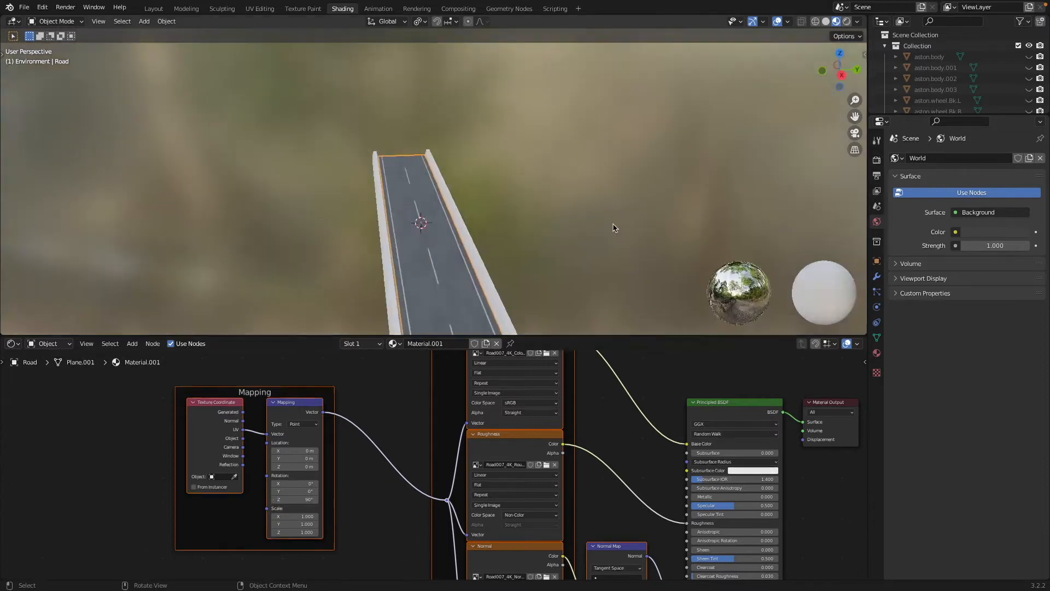
{"action": "scroll", "coordinate": [614, 228], "scroll_direction": "down", "scroll_amount": 4}
{"action": "scroll", "coordinate": [614, 228], "scroll_direction": "up", "scroll_amount": 4}
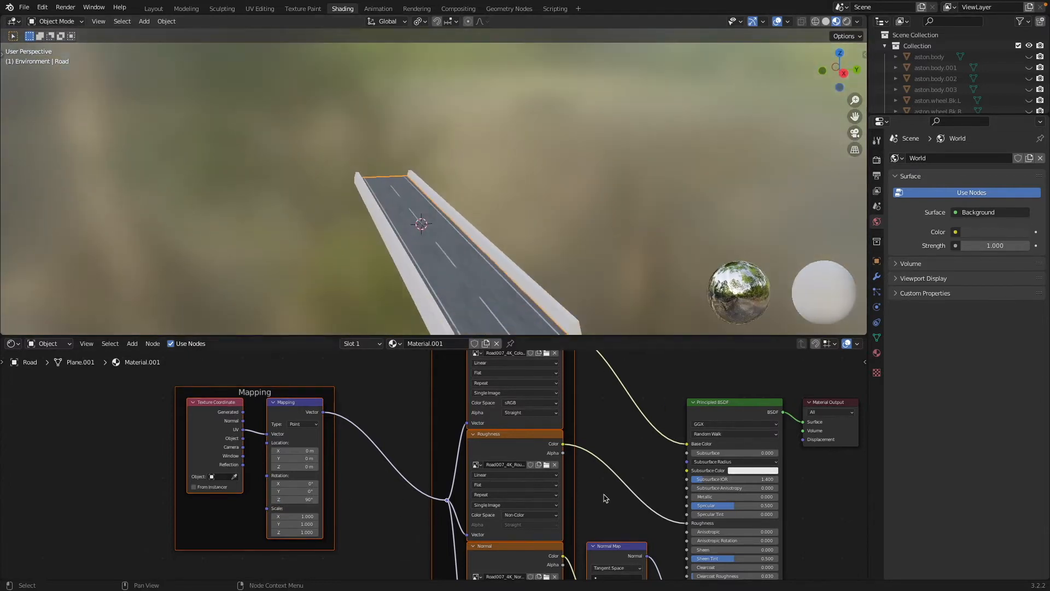
Add a Noise Texture node above the Textures frame and attach Mapping and Texture Coordinate nodes to it.
{"action": "scroll", "coordinate": [605, 497], "scroll_direction": "up", "scroll_amount": 7}
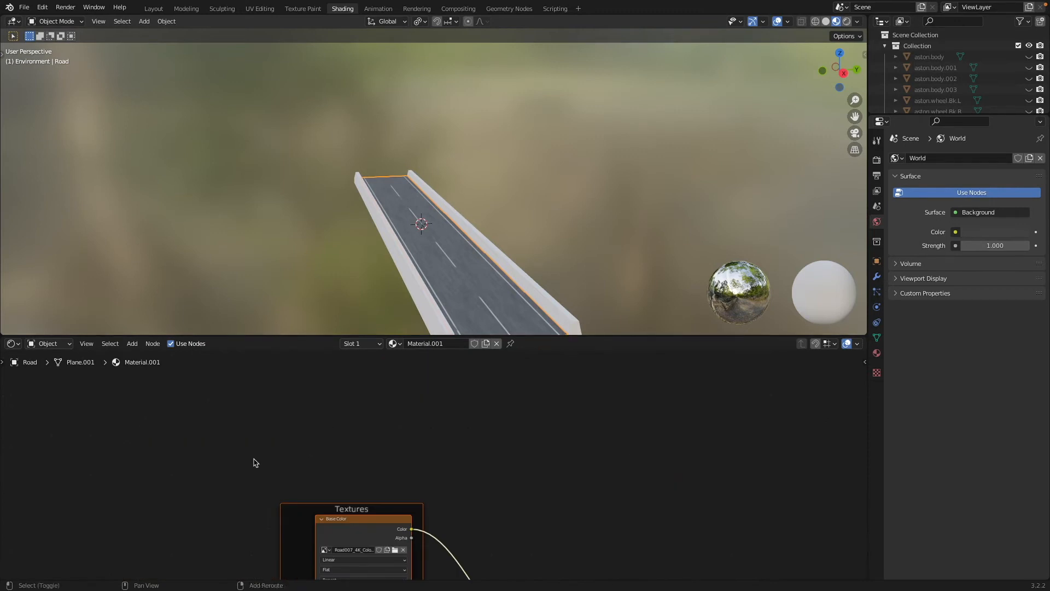
{"action": "key", "text": "shift+a"}
{"action": "left_click", "coordinate": [230, 418]}
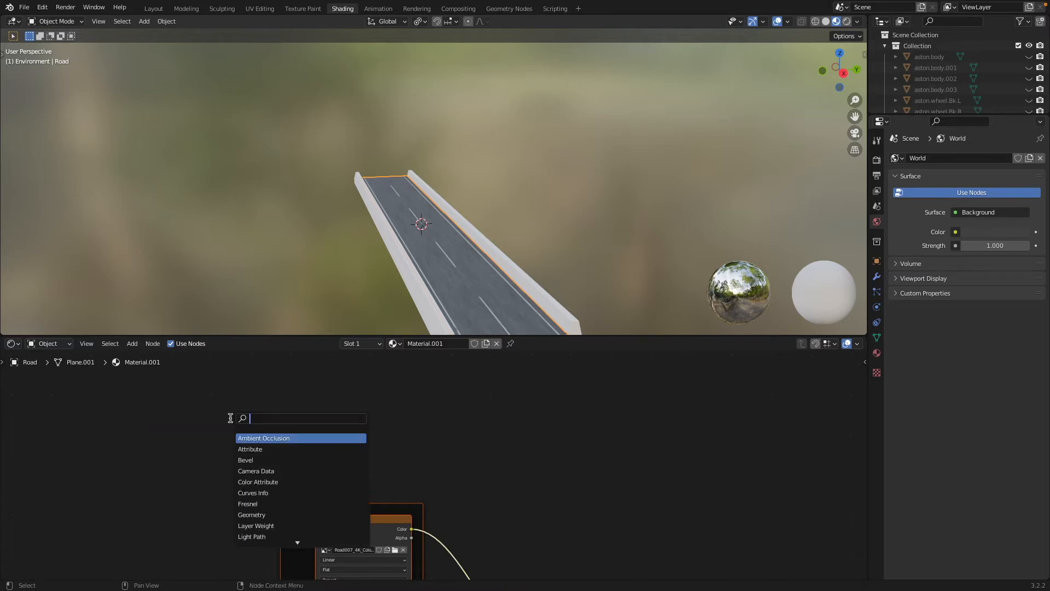
{"action": "type", "text": "noise"}
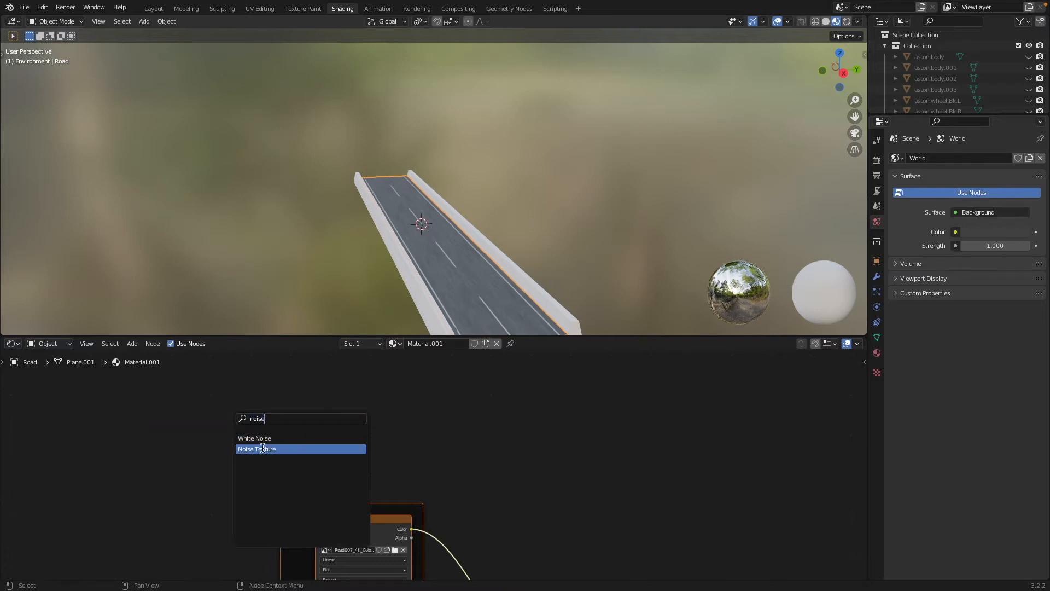
{"action": "left_click", "coordinate": [263, 448]}
{"action": "left_click", "coordinate": [288, 394]}
{"action": "key", "text": "ctrl+t"}
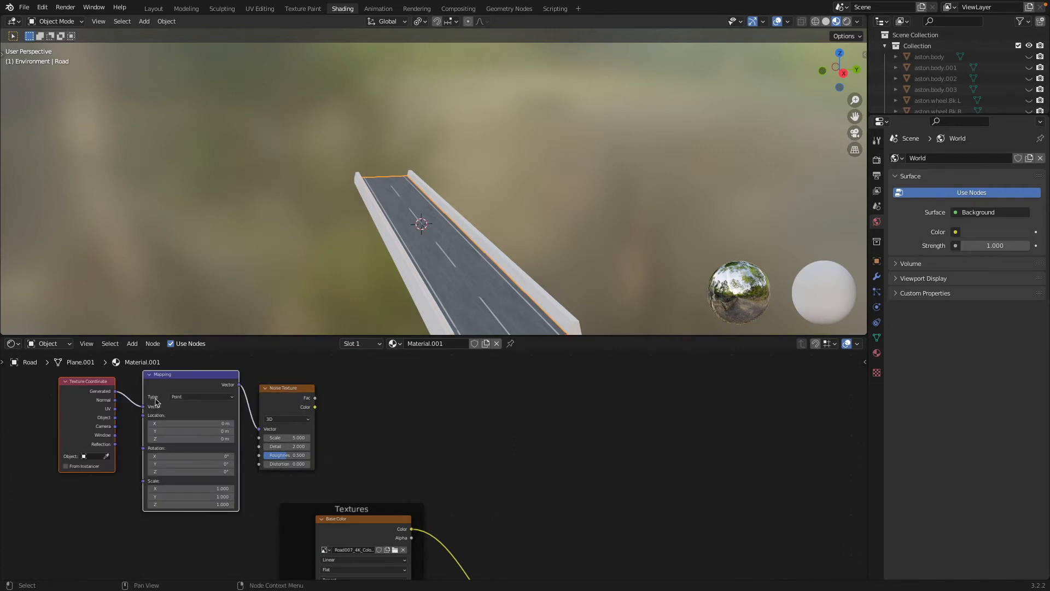
Add a ColorRamp node beside the Noise Texture node.
{"action": "key", "text": "shift+a"}
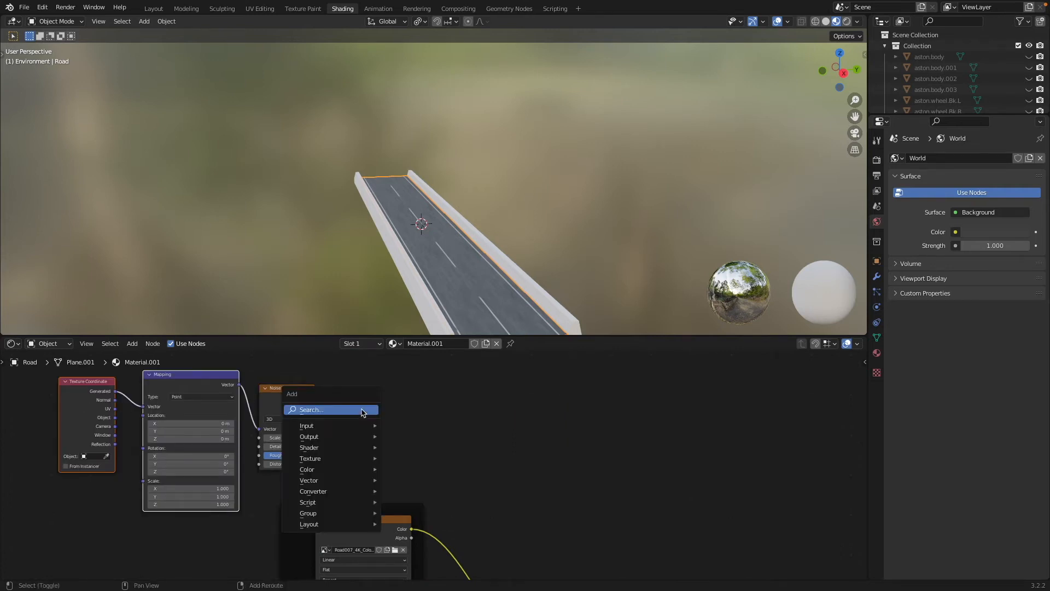
{"action": "left_click", "coordinate": [362, 409]}
{"action": "type", "text": "color"}
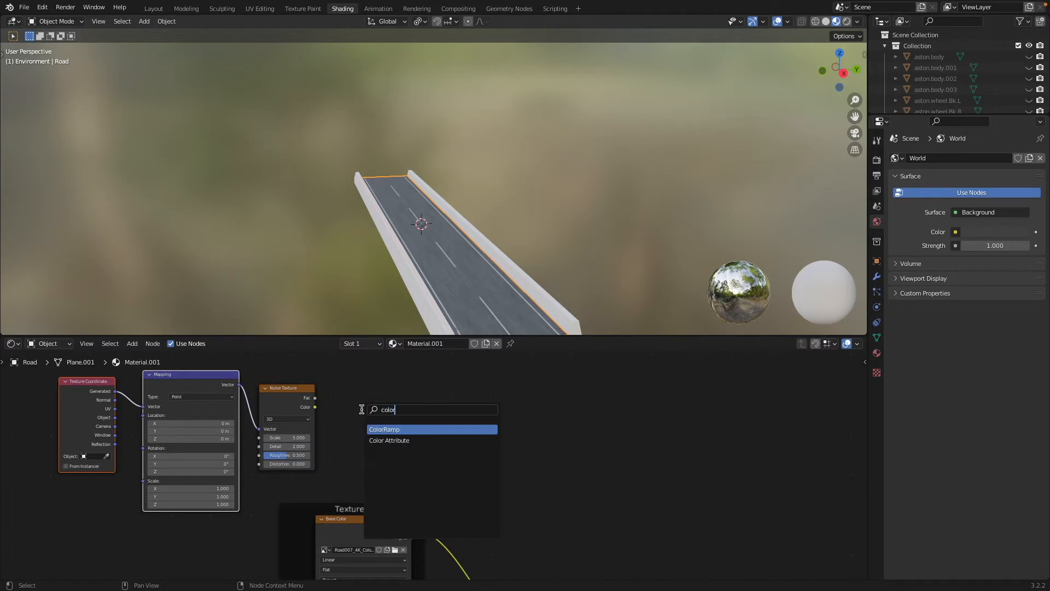
{"action": "left_click", "coordinate": [390, 429]}
{"action": "left_click", "coordinate": [390, 428]}
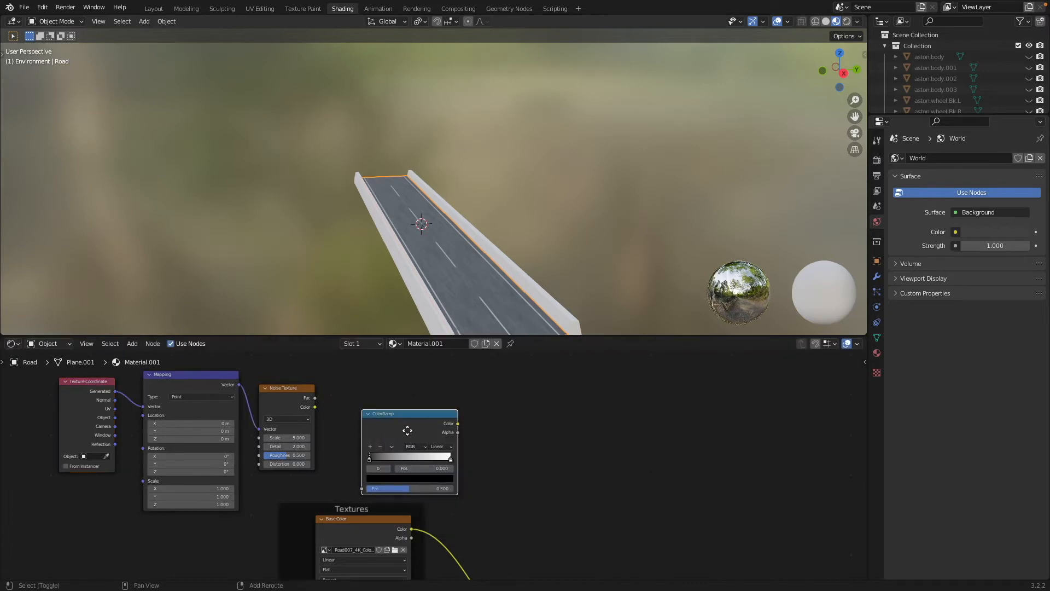
Duplicate the ColorRamp above the original and connect the Noise Texture's Fac output to both ramps.
{"action": "key", "text": "shift+d"}
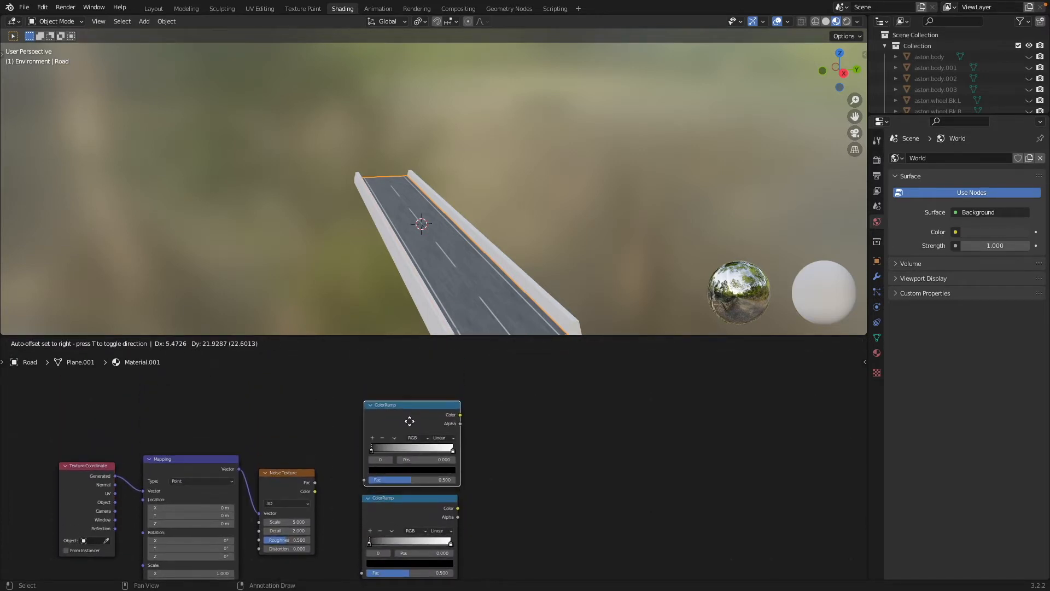
{"action": "left_click", "coordinate": [410, 424]}
{"action": "middle_click_drag", "start_coordinate": [410, 424], "coordinate": [415, 380]}
{"action": "left_click_drag", "start_coordinate": [321, 439], "coordinate": [368, 529]}
Add a Bump node and connect the lower ColorRamp's Color output to its Height input.
{"action": "middle_click_drag", "start_coordinate": [531, 510], "coordinate": [462, 483]}
{"action": "key", "text": "shift+a"}
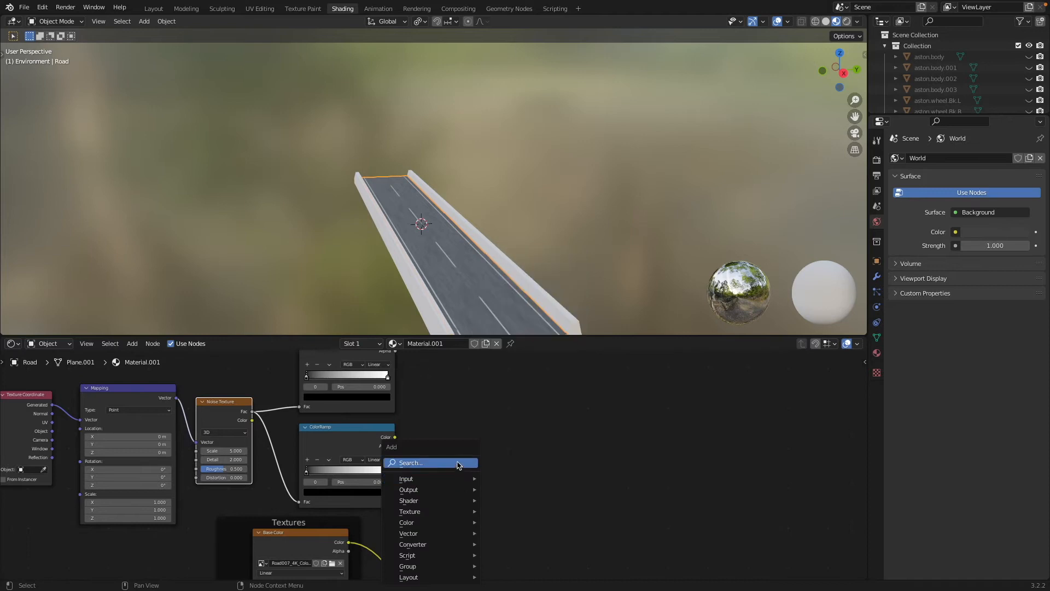
{"action": "left_click", "coordinate": [460, 461]}
{"action": "type", "text": "bump"}
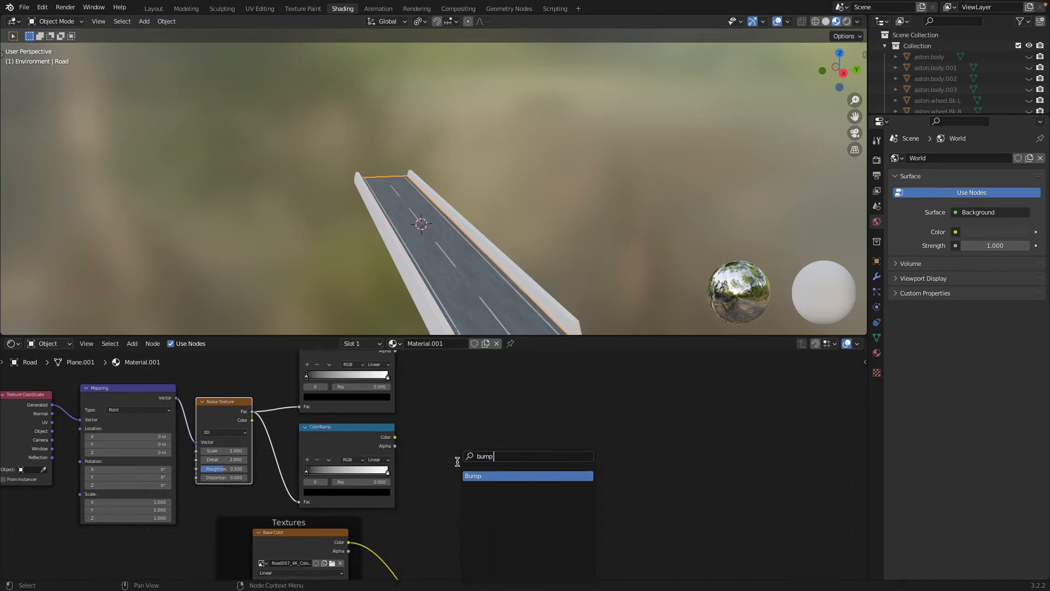
{"action": "left_click", "coordinate": [498, 476]}
{"action": "left_click", "coordinate": [491, 424]}
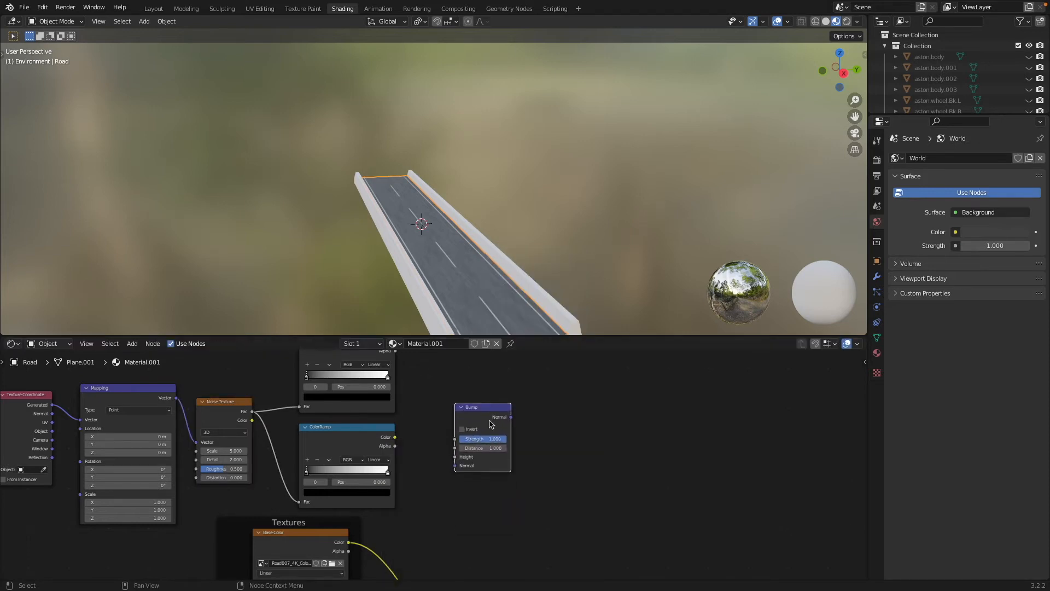
{"action": "scroll", "coordinate": [453, 429], "scroll_direction": "up", "scroll_amount": 2}
{"action": "left_click_drag", "start_coordinate": [391, 455], "coordinate": [451, 473]}
Move the Principled BSDF and Material Output nodes farther from the texture nodes to make room between them.
{"action": "scroll", "coordinate": [540, 517], "scroll_direction": "down", "scroll_amount": 5}
{"action": "scroll", "coordinate": [540, 518], "scroll_direction": "right", "scroll_amount": 4}
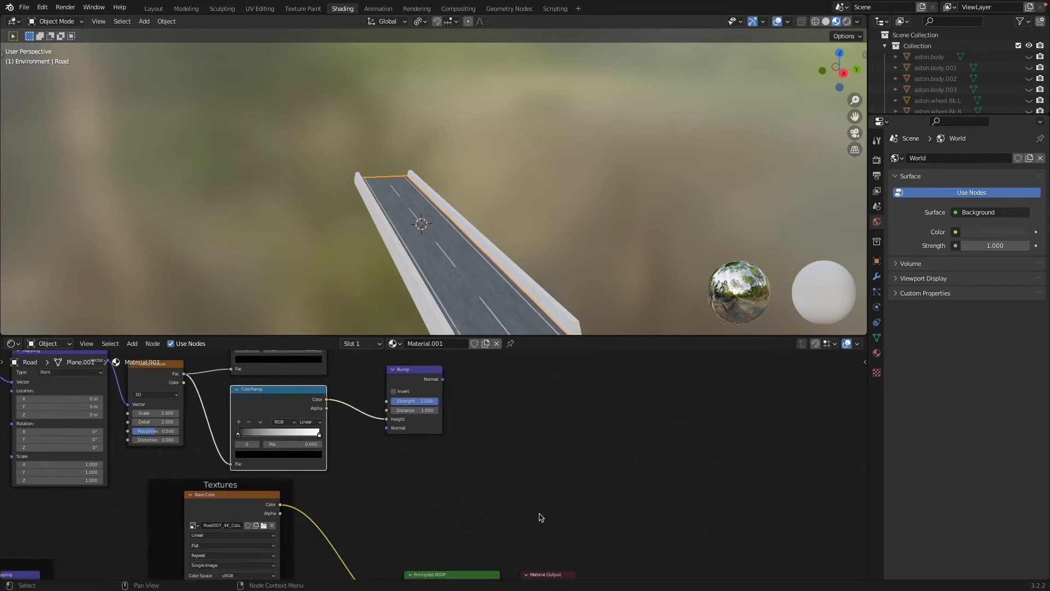
{"action": "left_click_drag", "start_coordinate": [373, 456], "coordinate": [573, 544]}
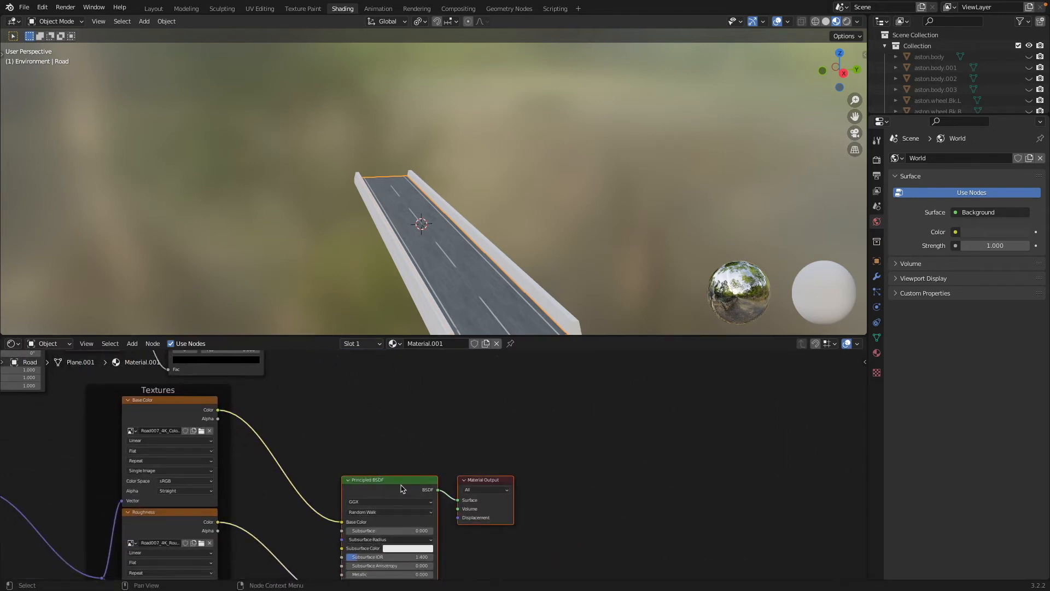
{"action": "left_click_drag", "start_coordinate": [399, 481], "coordinate": [629, 447]}
Move the Bump node down to sit between the Normal Map node and the Principled BSDF.
{"action": "scroll", "coordinate": [514, 467], "scroll_direction": "up", "scroll_amount": 3}
{"action": "scroll", "coordinate": [514, 466], "scroll_direction": "left", "scroll_amount": 2}
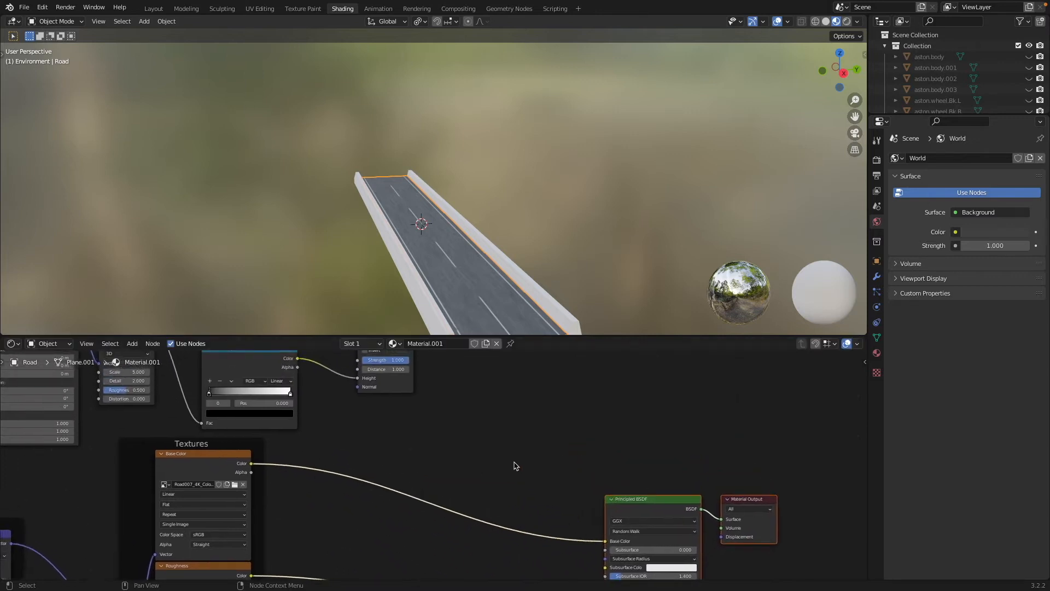
{"action": "scroll", "coordinate": [499, 456], "scroll_direction": "up", "scroll_amount": 2}
{"action": "scroll", "coordinate": [499, 456], "scroll_direction": "left", "scroll_amount": 1}
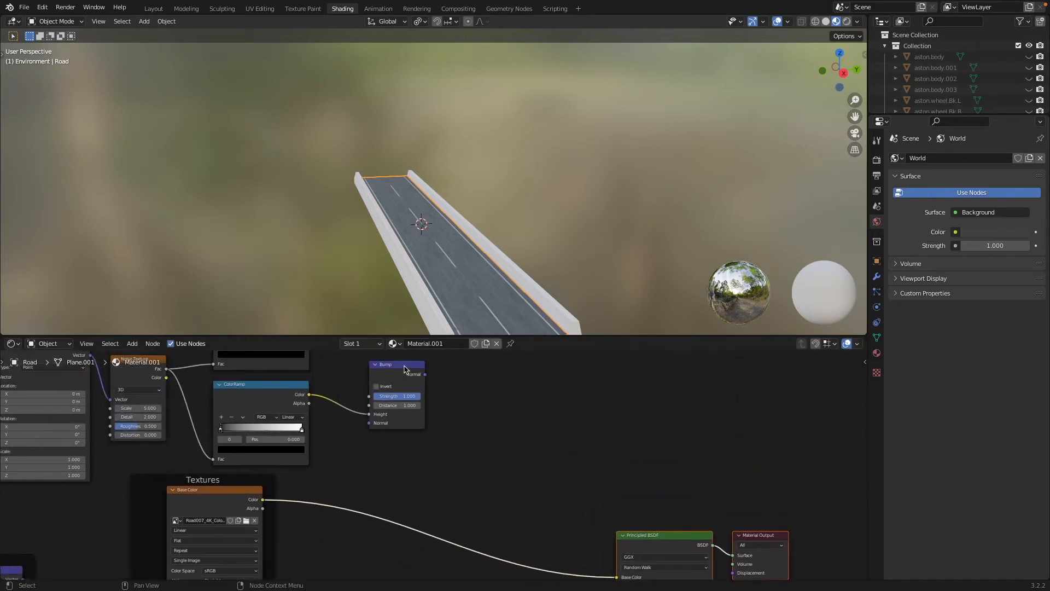
{"action": "left_click_drag", "start_coordinate": [405, 369], "coordinate": [425, 561]}
{"action": "scroll", "coordinate": [425, 556], "scroll_direction": "down", "scroll_amount": 5}
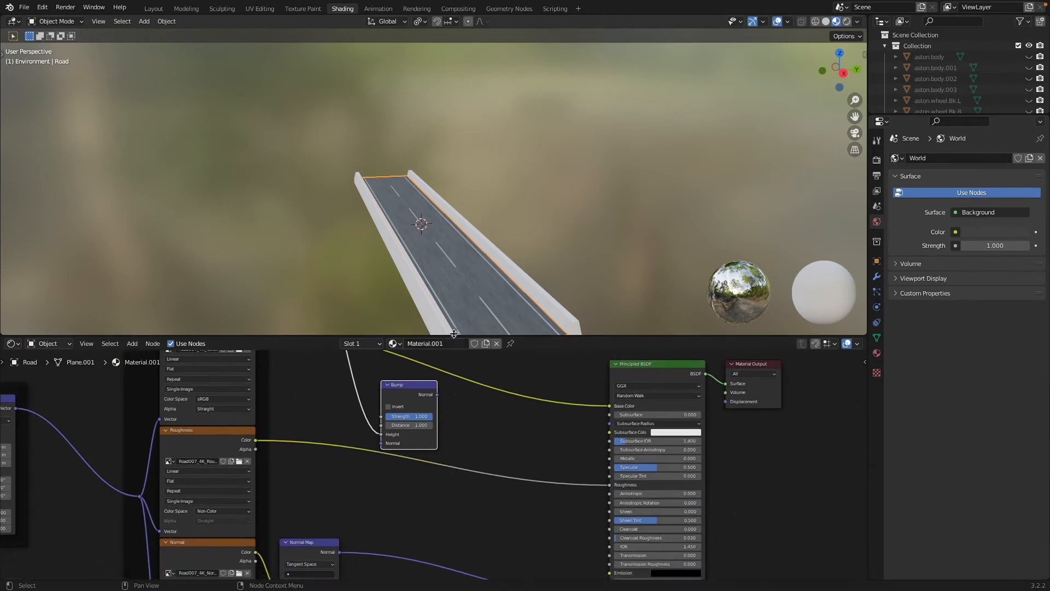
{"action": "left_click_drag", "start_coordinate": [414, 385], "coordinate": [443, 489]}
Connect the Bump's Normal output to the Principled BSDF's Normal input, and the Normal Map's output to the Bump's Normal input.
{"action": "scroll", "coordinate": [443, 488], "scroll_direction": "down", "scroll_amount": 3}
{"action": "scroll", "coordinate": [443, 489], "scroll_direction": "right", "scroll_amount": 3}
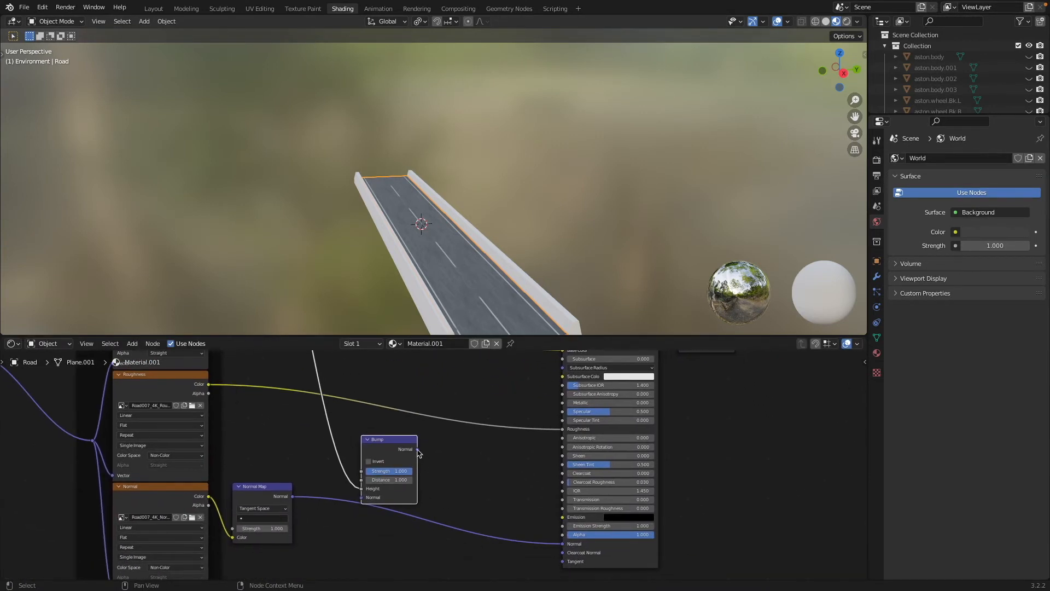
{"action": "left_click_drag", "start_coordinate": [418, 449], "coordinate": [563, 545]}
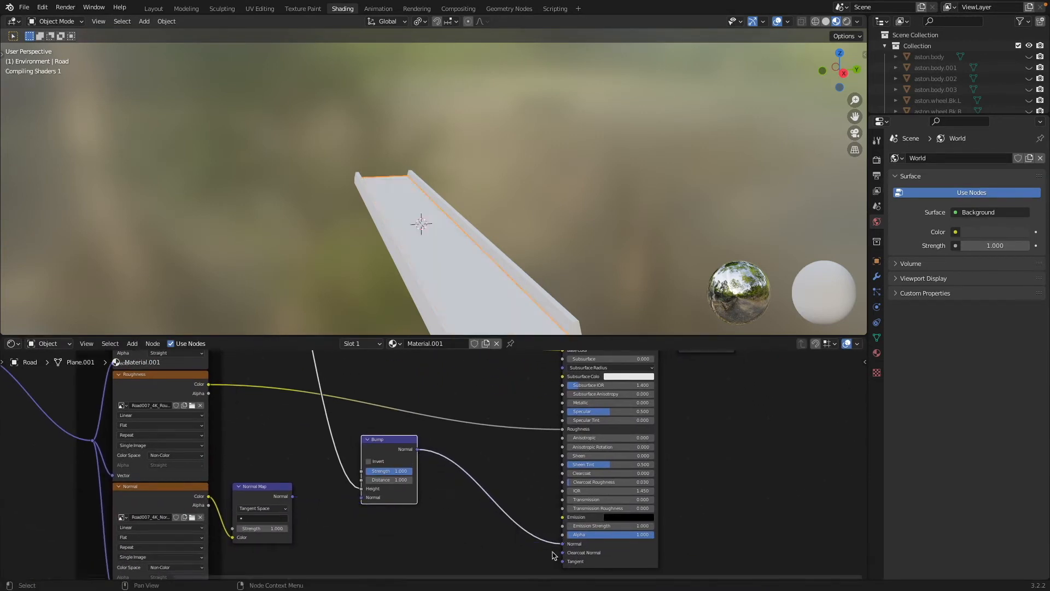
{"action": "left_click_drag", "start_coordinate": [294, 499], "coordinate": [360, 502]}
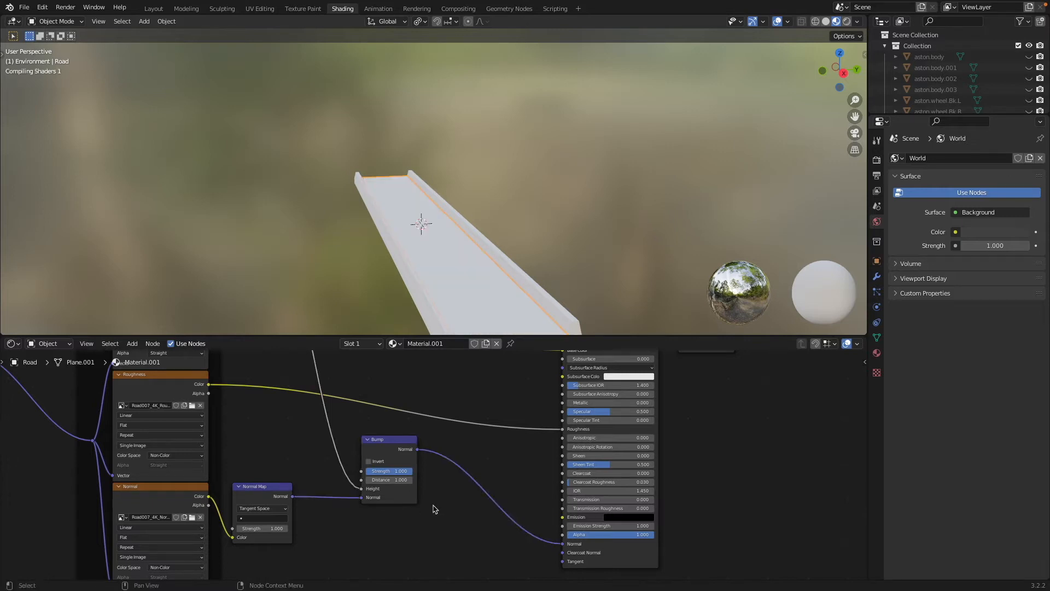
Connect the upper ColorRamp's Color output to the Principled BSDF's Roughness input.
{"action": "scroll", "coordinate": [390, 481], "scroll_direction": "up", "scroll_amount": 9}
{"action": "scroll", "coordinate": [390, 480], "scroll_direction": "left", "scroll_amount": 4}
{"action": "scroll", "coordinate": [390, 480], "scroll_direction": "up", "scroll_amount": 5}
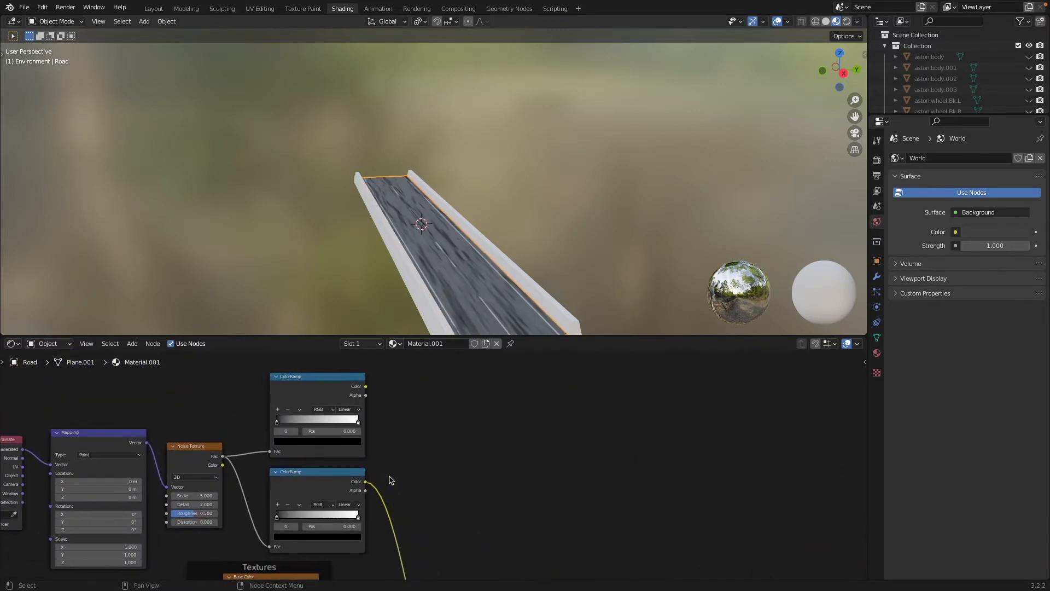
{"action": "left_click_drag", "start_coordinate": [366, 387], "coordinate": [669, 513]}
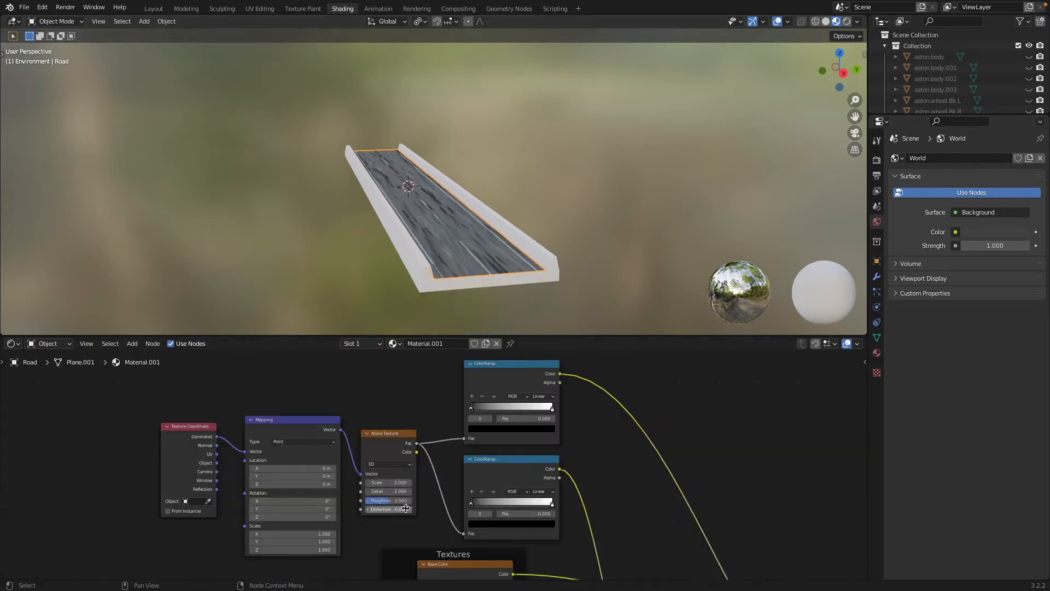
{"action": "scroll", "coordinate": [410, 509], "scroll_direction": "up", "scroll_amount": 3}
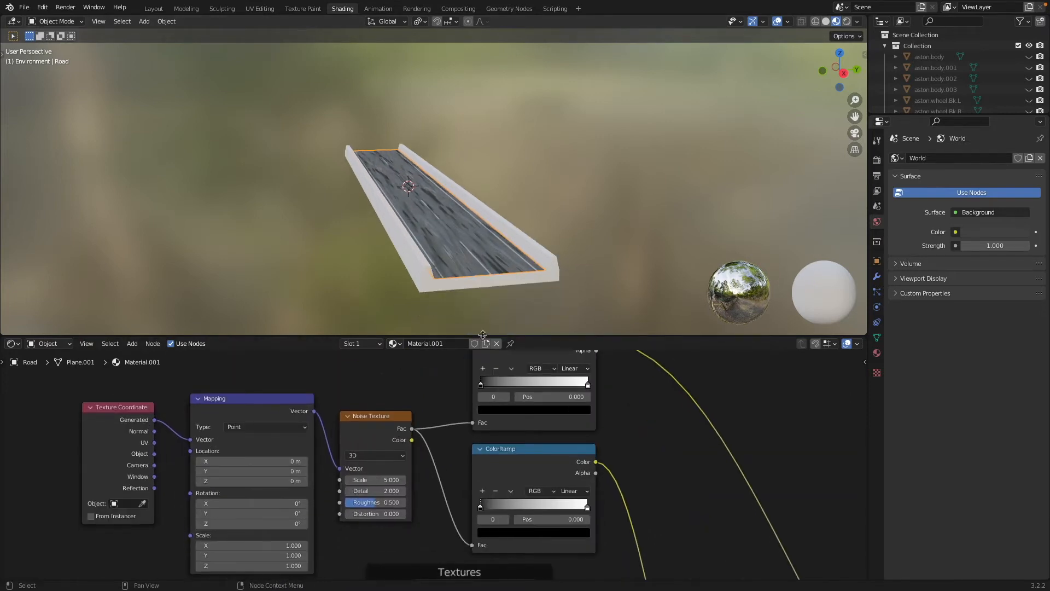
Set the Noise Texture's roughness to 0.983 and the connected Mapping node's X scale to 10.
{"action": "left_click_drag", "start_coordinate": [385, 502], "coordinate": [415, 503]}
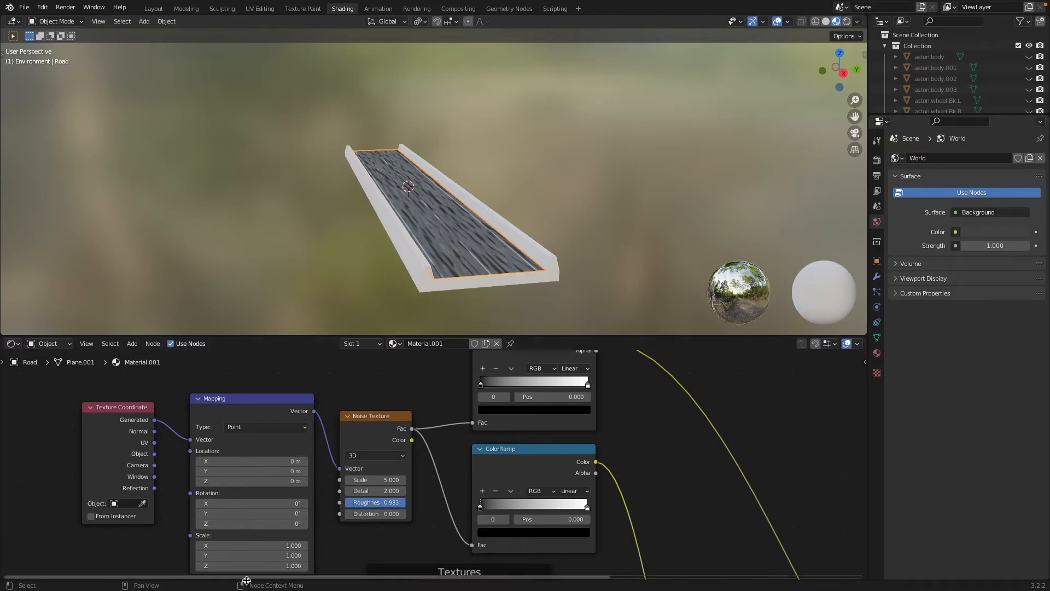
{"action": "double_click", "coordinate": [269, 546]}
{"action": "type", "text": "-1.8"}
{"action": "key", "text": "Return"}
{"action": "left_click_drag", "start_coordinate": [249, 546], "coordinate": [203, 546]}
{"action": "left_click", "coordinate": [262, 546]}
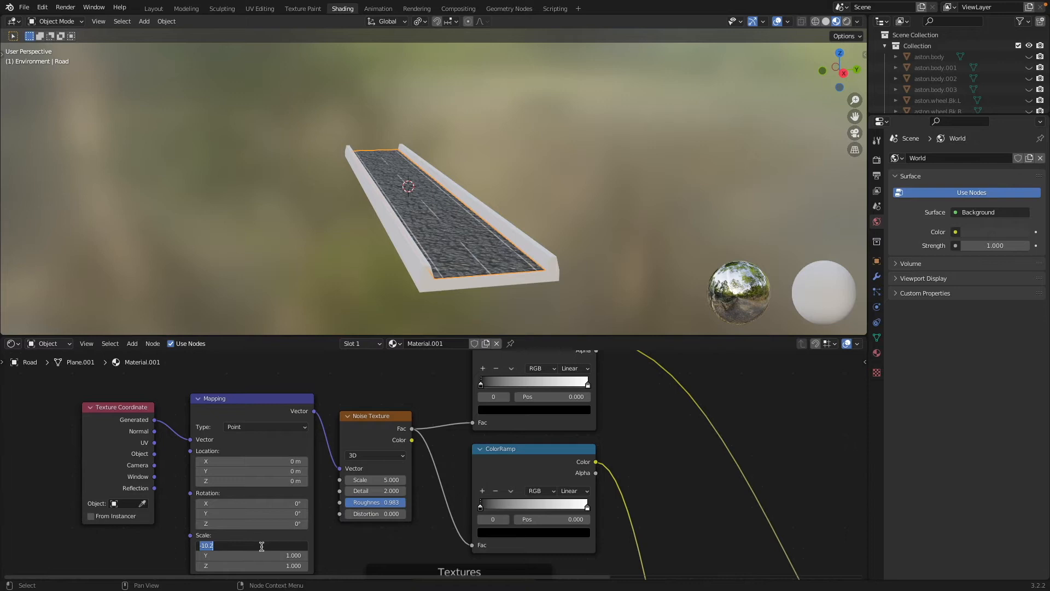
{"action": "type", "text": "10"}
{"action": "key", "text": "Return"}
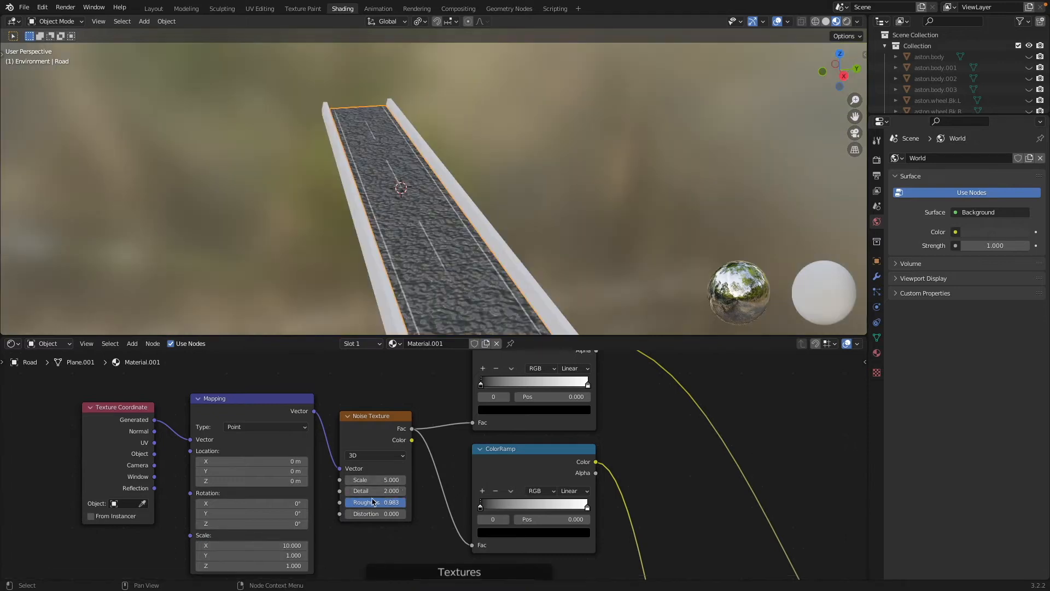
Set the Noise Texture's detail to 15 and check the road surface up close.
{"action": "left_click_drag", "start_coordinate": [368, 491], "coordinate": [438, 491]}
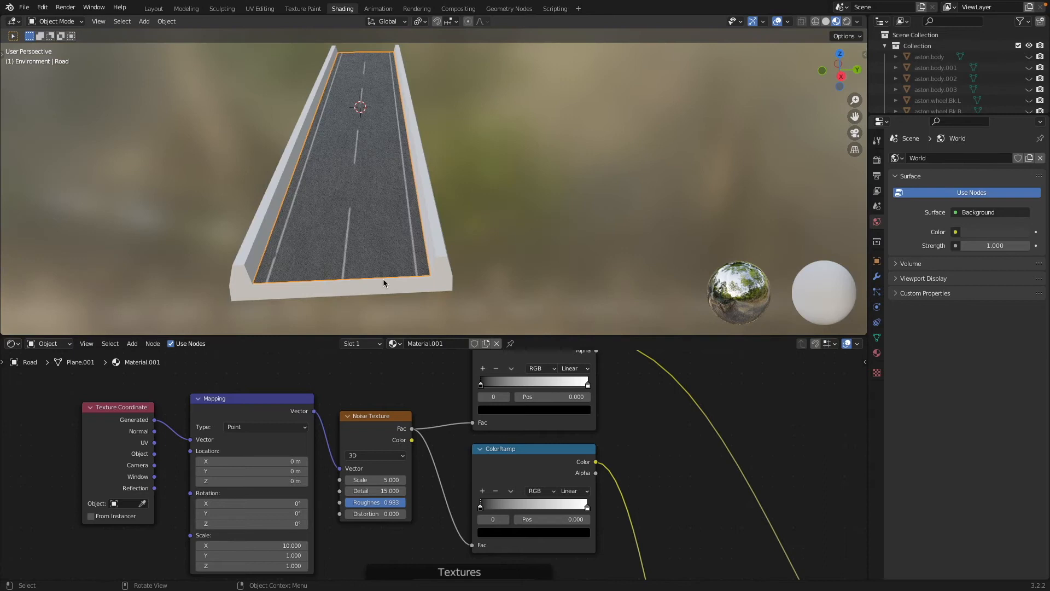
{"action": "scroll", "coordinate": [383, 277], "scroll_direction": "up", "scroll_amount": 3}
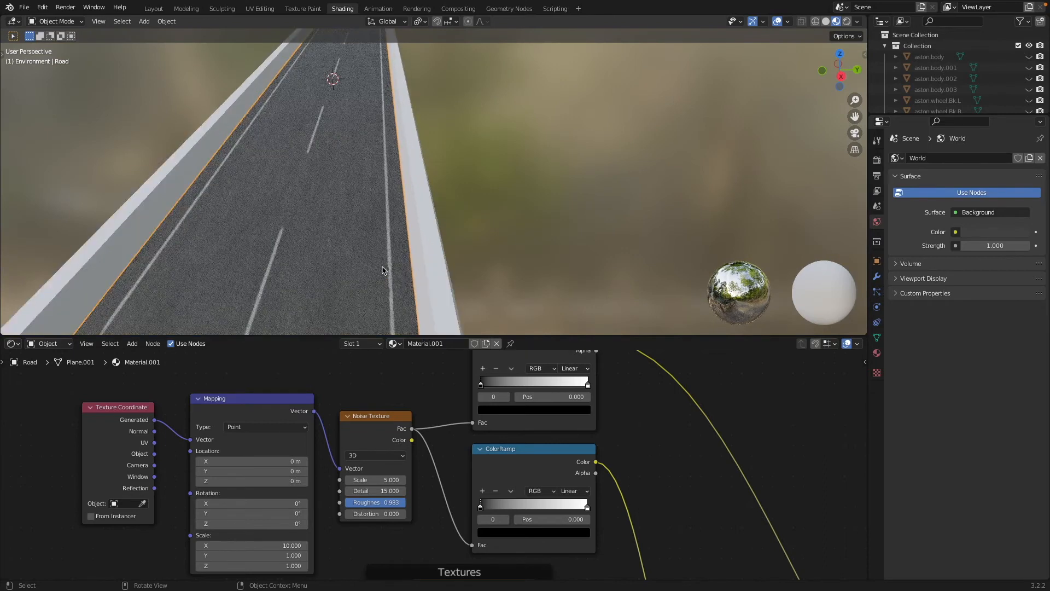
{"action": "scroll", "coordinate": [383, 271], "scroll_direction": "up", "scroll_amount": 2}
{"action": "scroll", "coordinate": [383, 271], "scroll_direction": "down", "scroll_amount": 10, "text": "shift"}
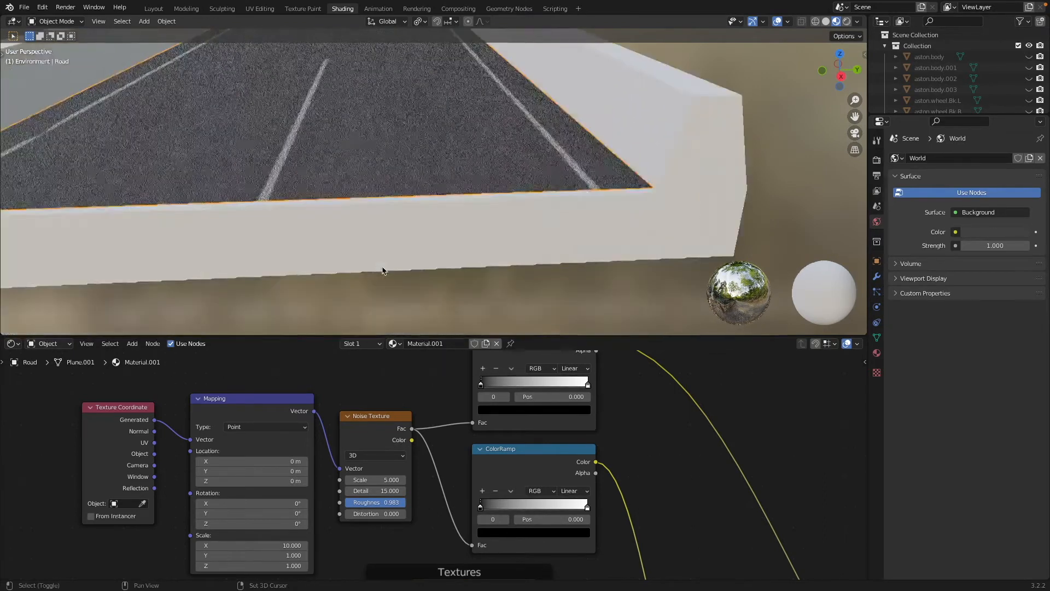
{"action": "scroll", "coordinate": [383, 271], "scroll_direction": "up", "scroll_amount": 8, "text": "shift"}
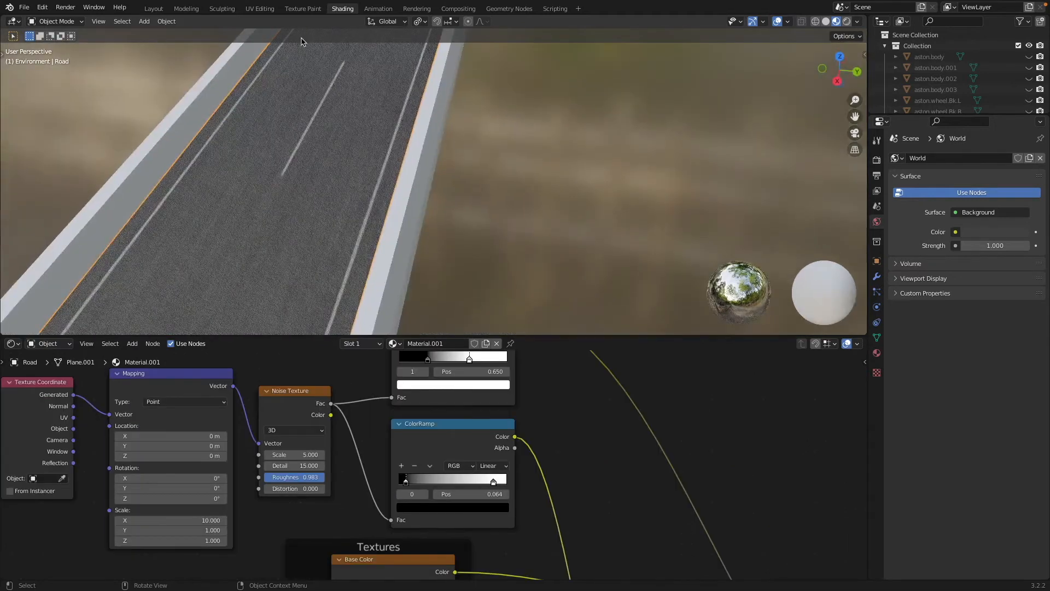
Select the Road Base in the Layout workspace and show it from the front in Material Preview shading.
{"action": "left_click", "coordinate": [153, 8]}
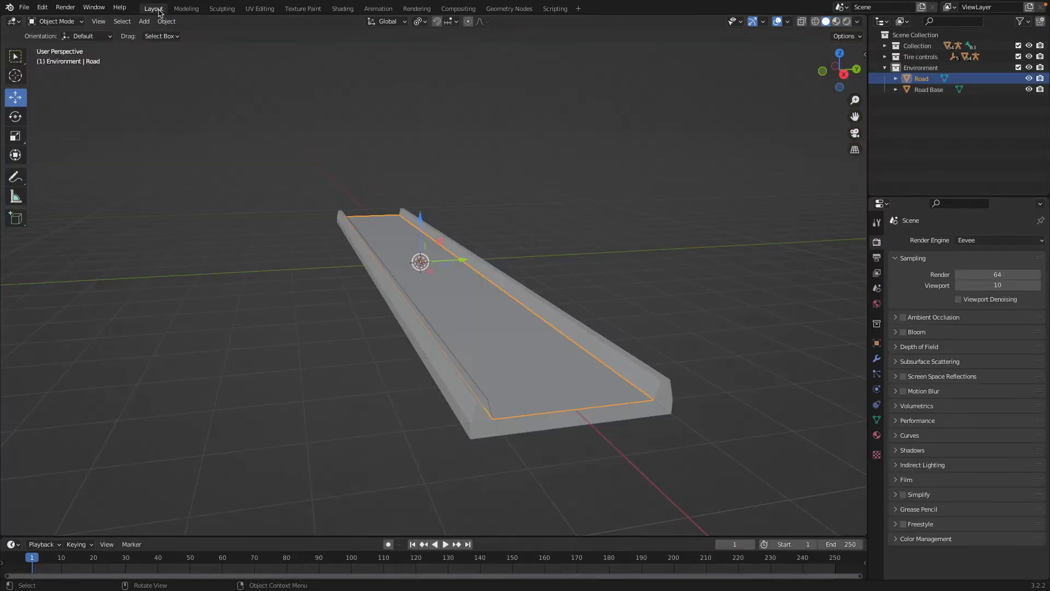
{"action": "left_click", "coordinate": [458, 396]}
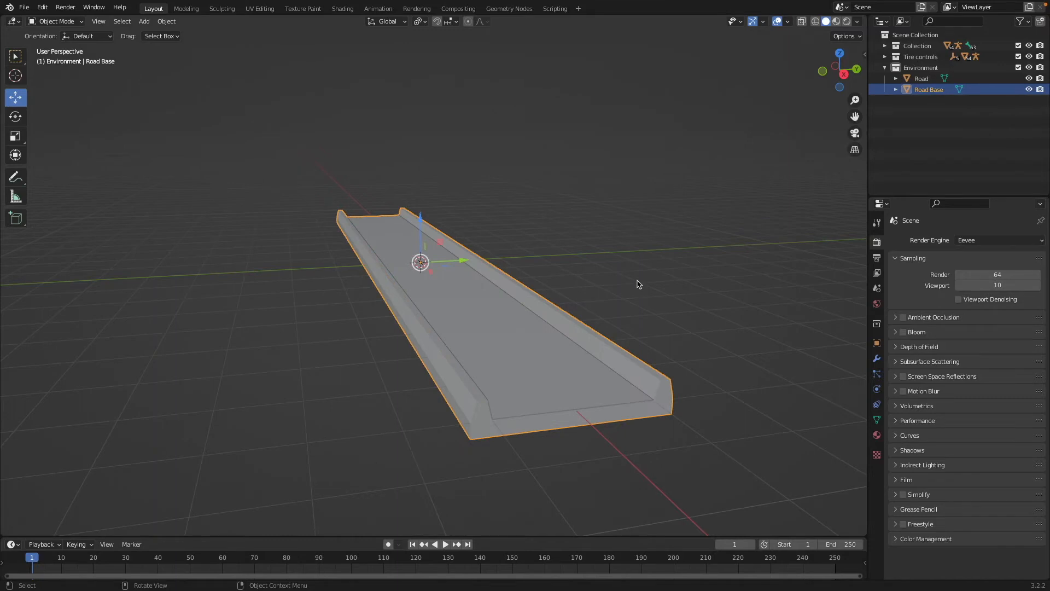
{"action": "middle_click_drag", "start_coordinate": [638, 284], "coordinate": [710, 188]}
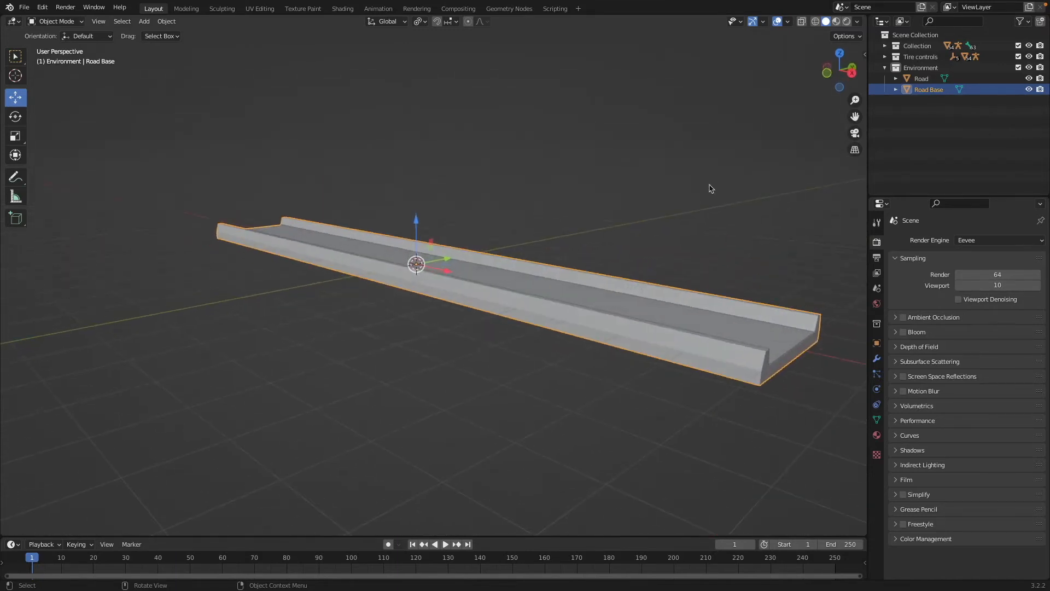
{"action": "left_click", "coordinate": [828, 76]}
{"action": "left_click", "coordinate": [836, 22]}
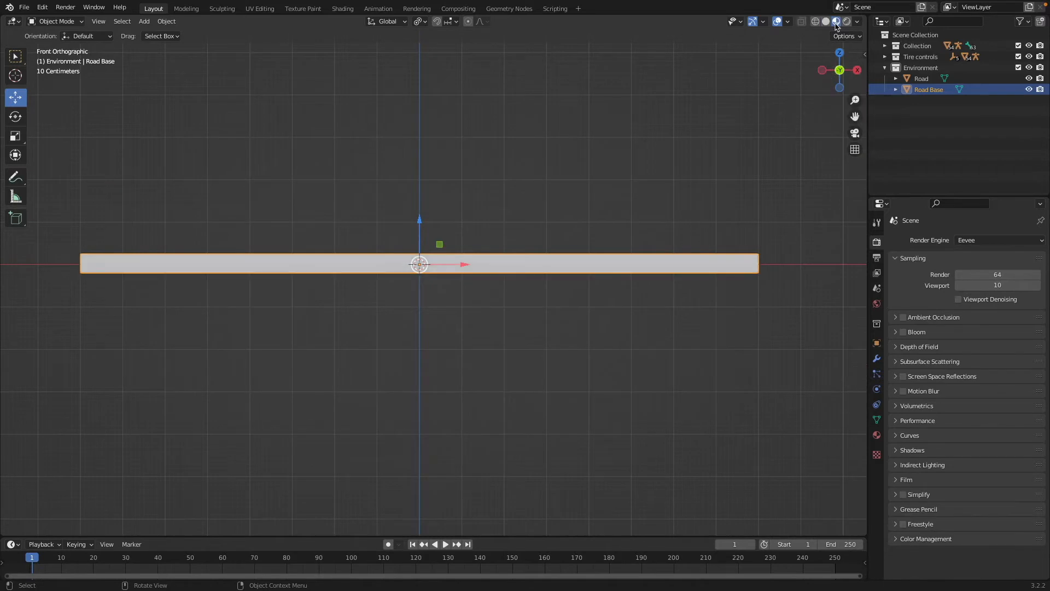
{"action": "key", "text": "z"}
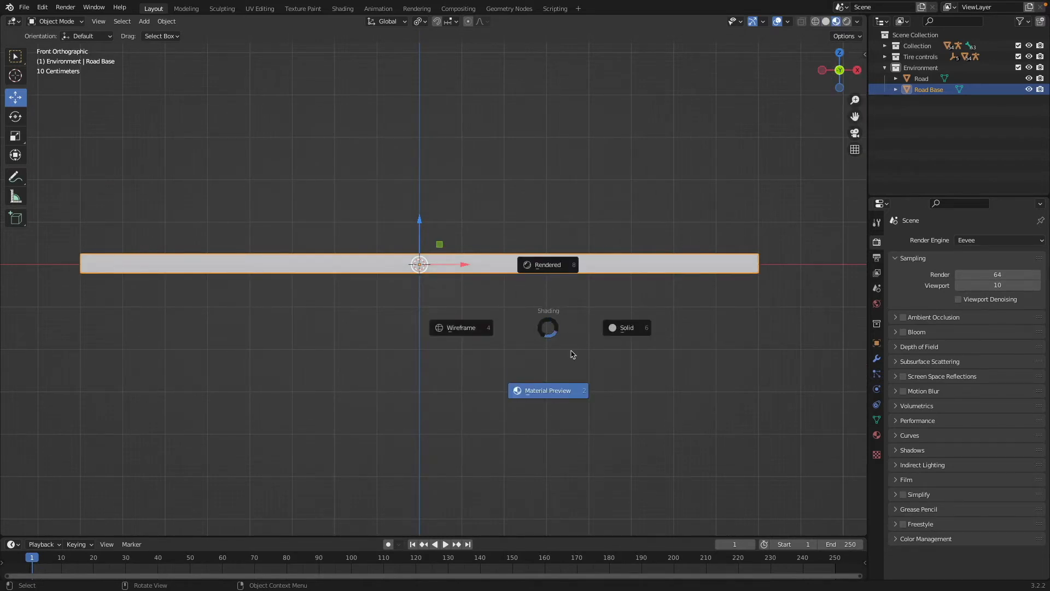
{"action": "left_click", "coordinate": [557, 392]}
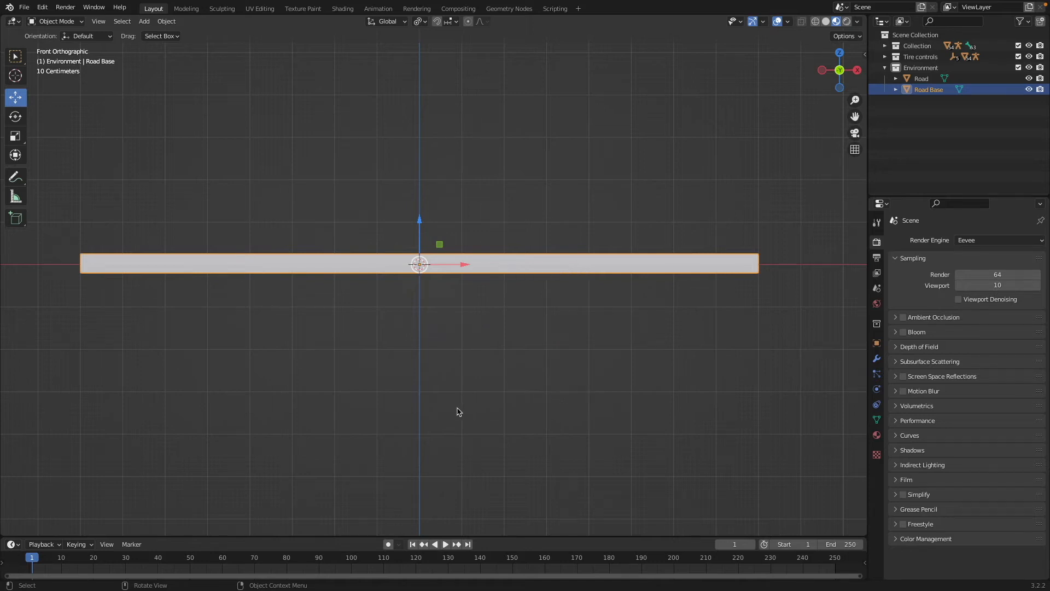
Create a new material for the Road Base and assign an Image Texture to its base color.
{"action": "left_click", "coordinate": [877, 436]}
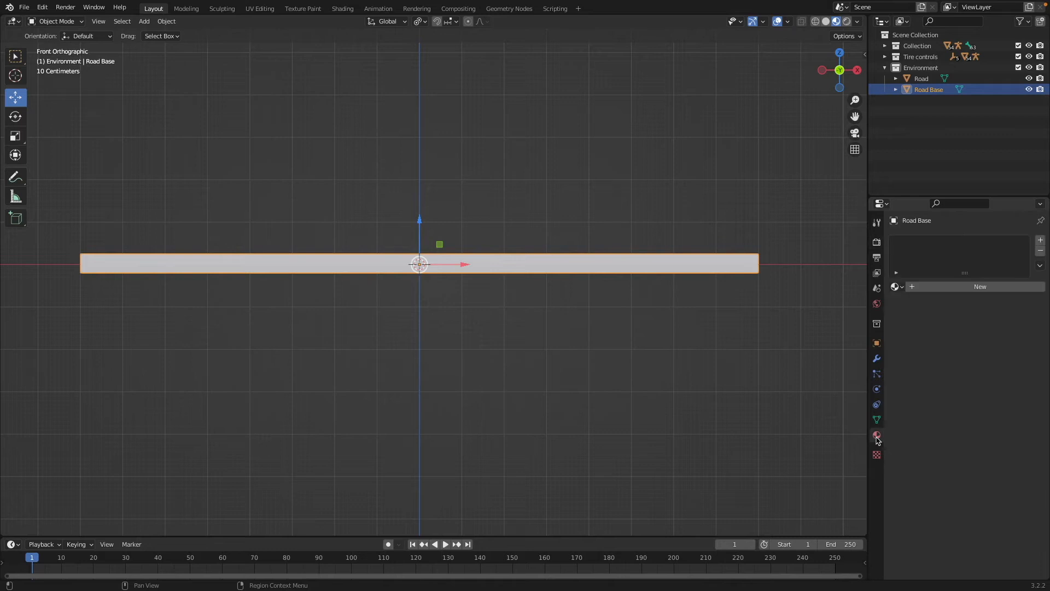
{"action": "left_click", "coordinate": [950, 289]}
{"action": "scroll", "coordinate": [934, 331], "scroll_direction": "down", "scroll_amount": 5}
{"action": "scroll", "coordinate": [935, 331], "scroll_direction": "up", "scroll_amount": 1}
{"action": "left_click", "coordinate": [955, 318]}
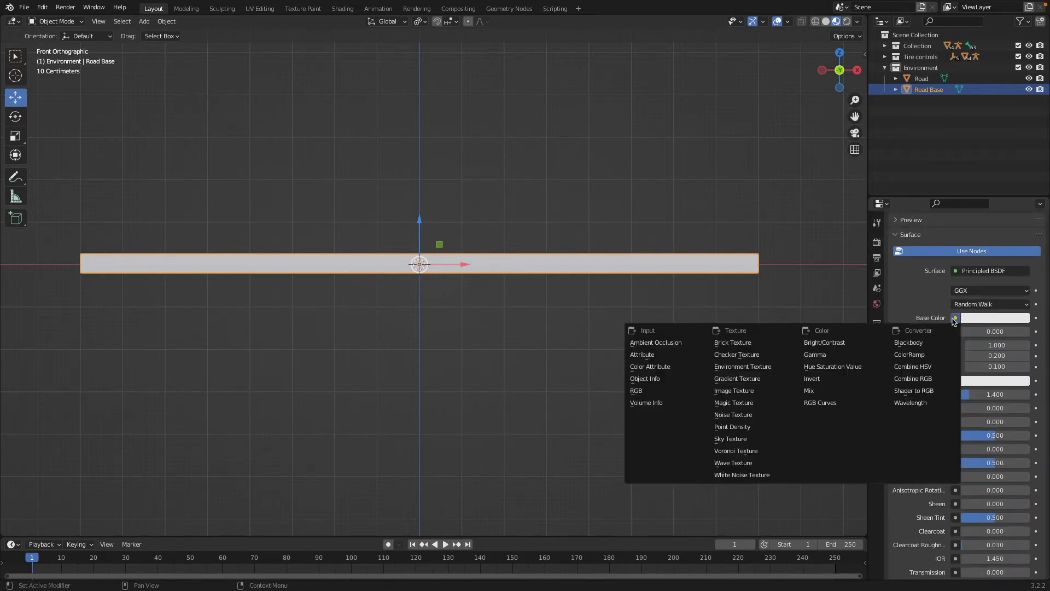
{"action": "left_click", "coordinate": [736, 392]}
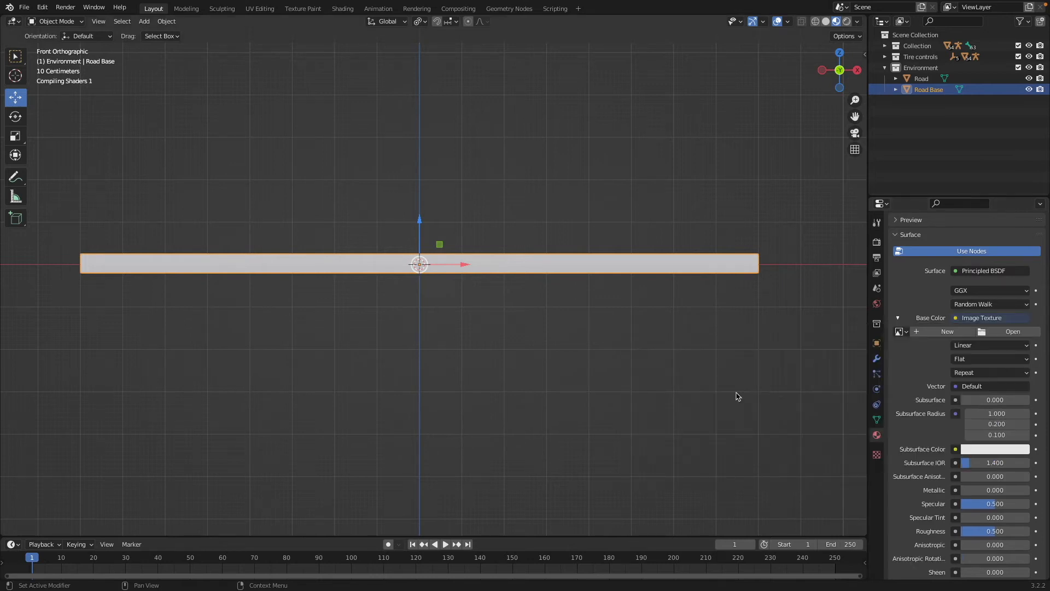
Load TexturesCom_ConcreteBare0433_10_S.jpg as the Road Base's base color image.
{"action": "left_click", "coordinate": [1006, 332]}
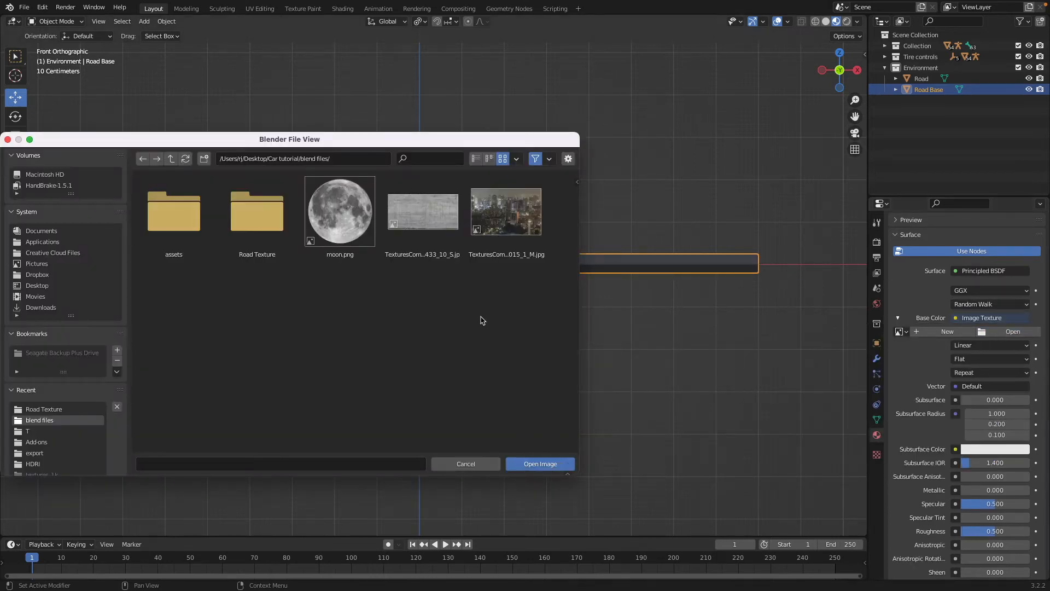
{"action": "left_click", "coordinate": [434, 232]}
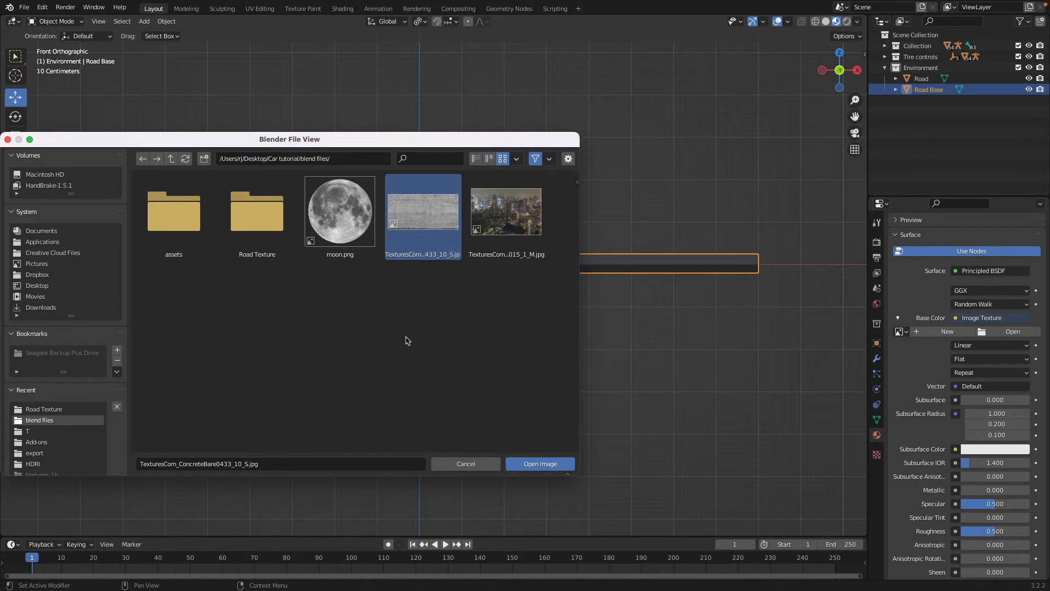
{"action": "left_click", "coordinate": [540, 463]}
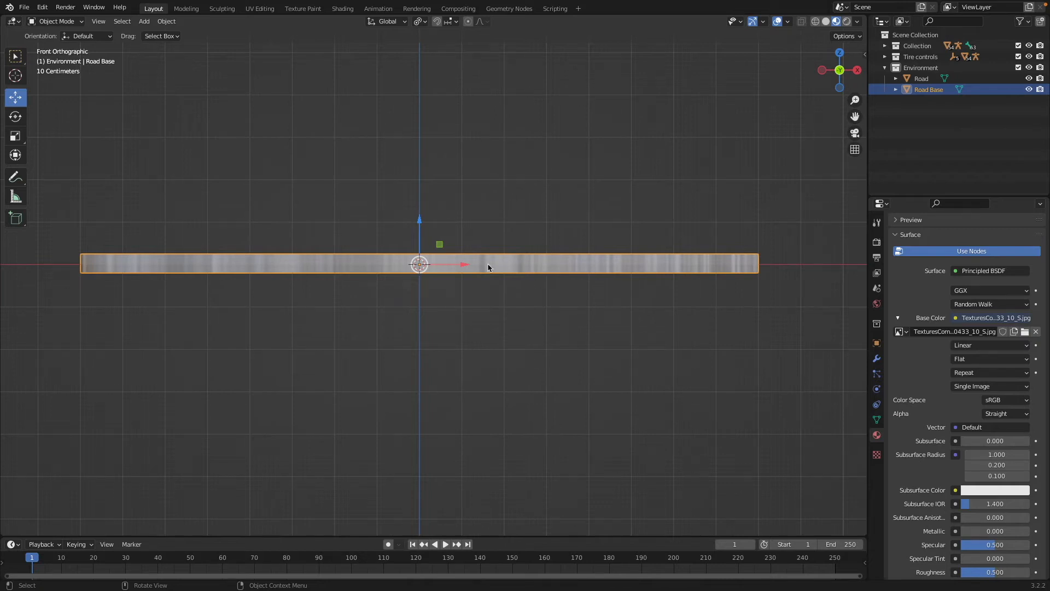
UV-map all faces of the Road Base with Cube Projection and return to Object Mode.
{"action": "key", "text": "Tab"}
{"action": "key", "text": "a"}
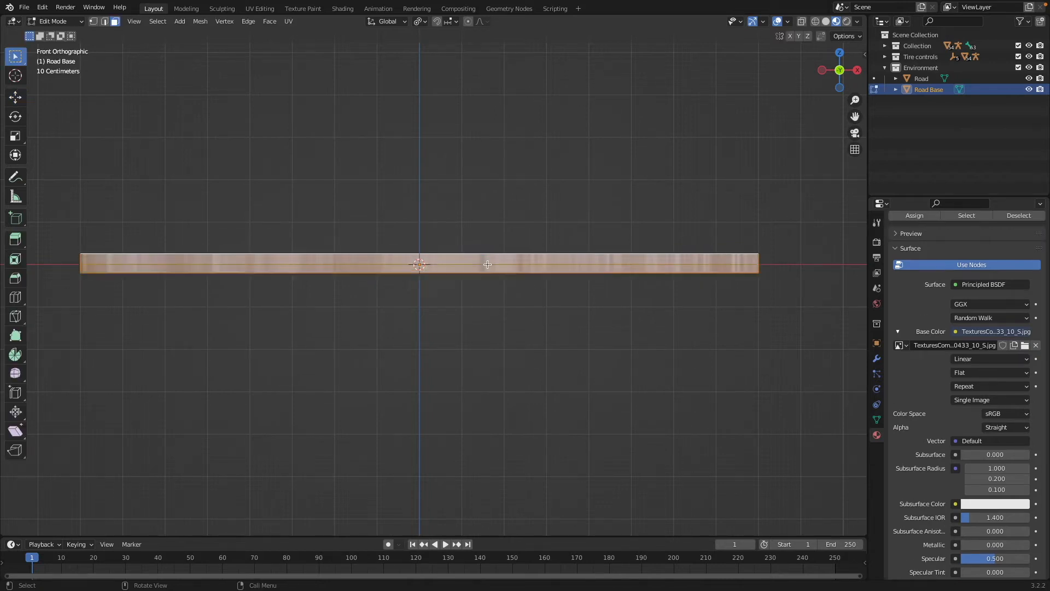
{"action": "key", "text": "u"}
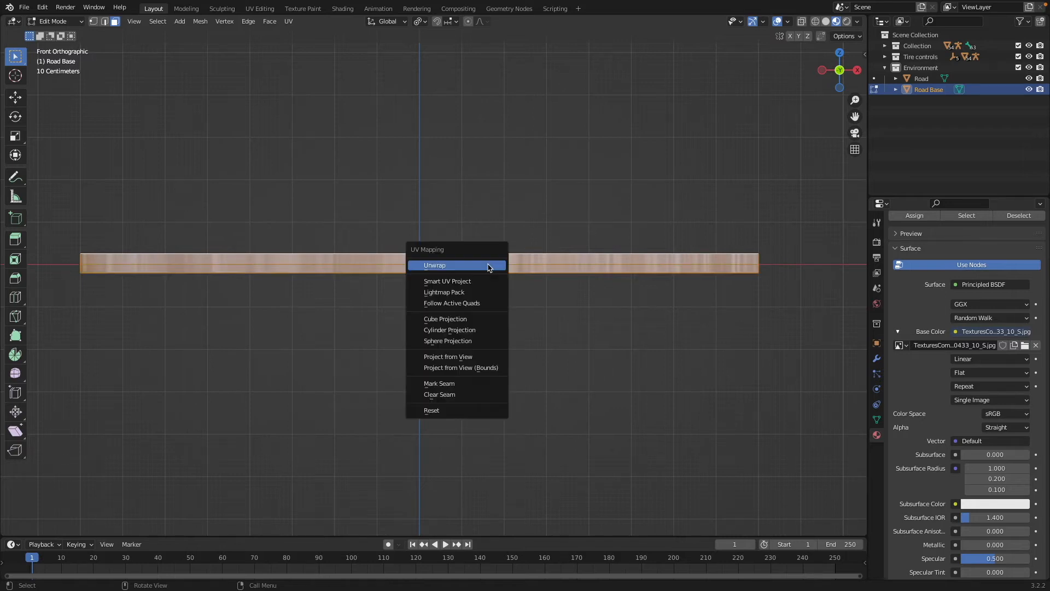
{"action": "left_click", "coordinate": [477, 319]}
{"action": "key", "text": "Tab"}
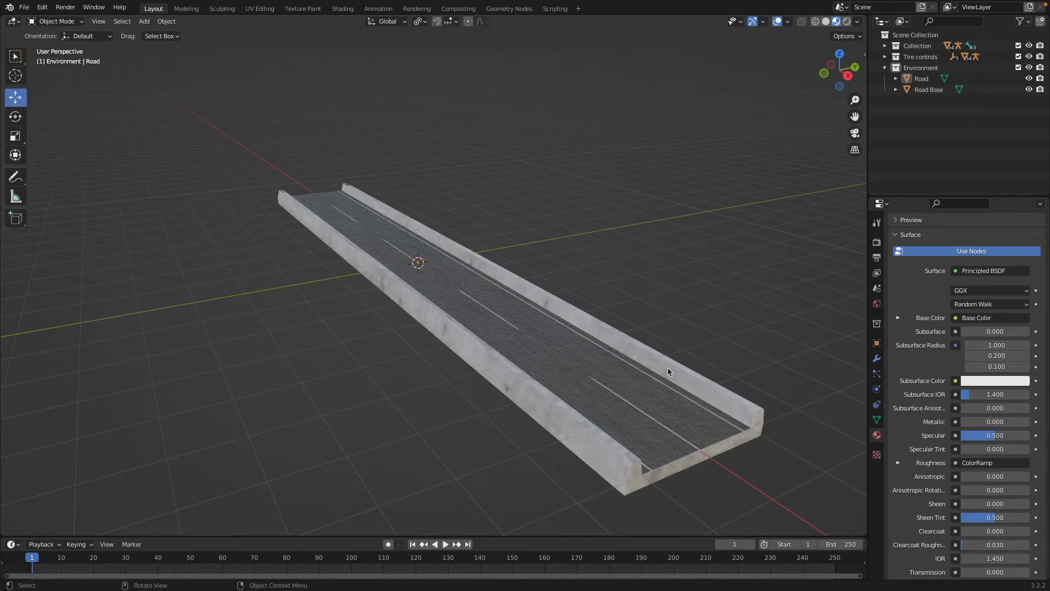
Join the Road Base and the Road into one object and switch the viewport to Solid shading.
{"action": "key", "text": "a"}
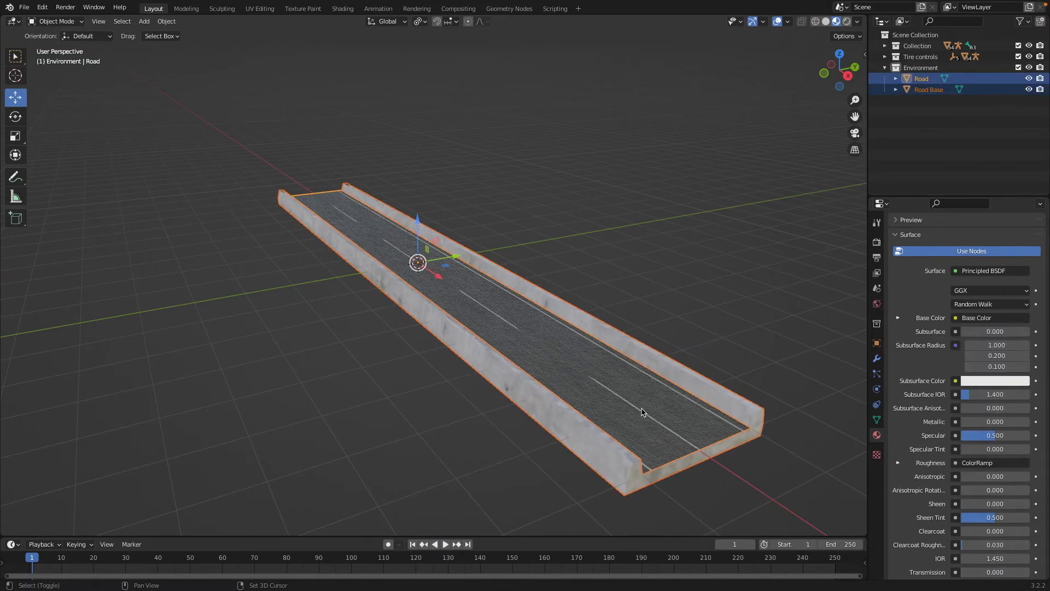
{"action": "key", "text": "ctrl+j"}
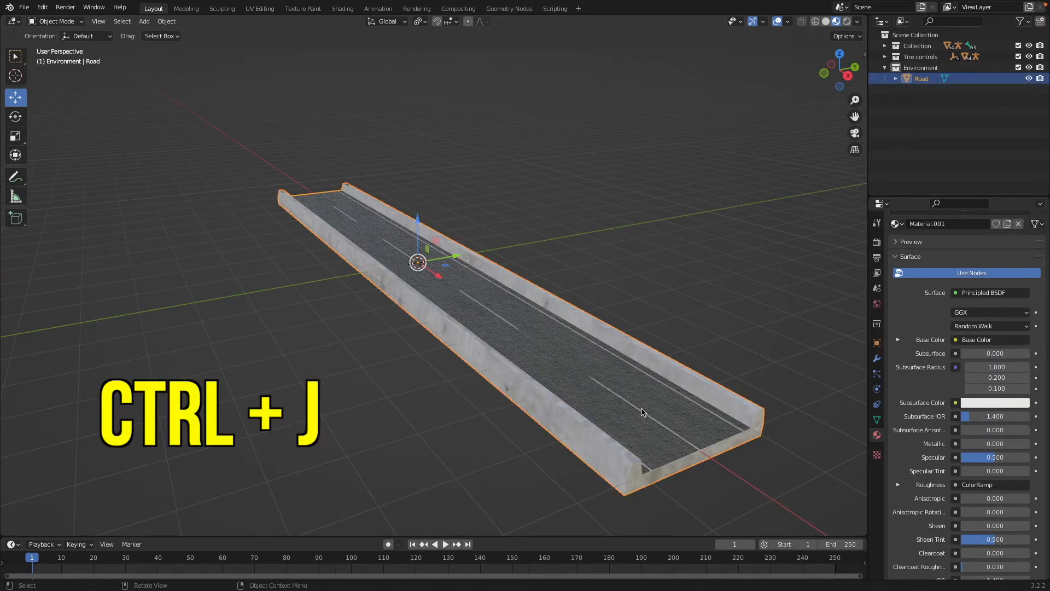
{"action": "middle_click_drag", "start_coordinate": [662, 282], "coordinate": [662, 282]}
{"action": "key", "text": "z"}
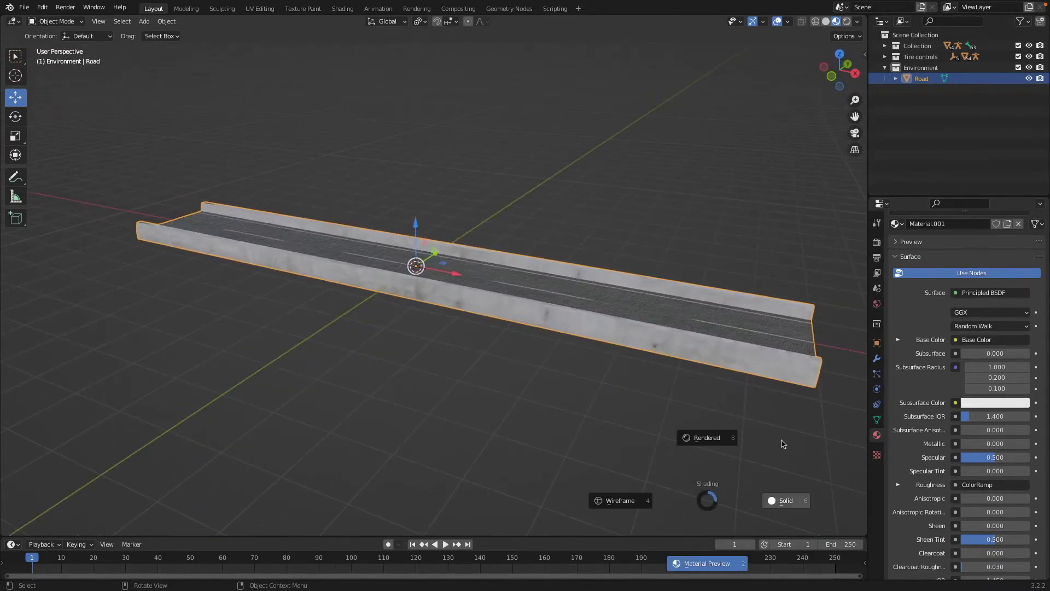
{"action": "left_click", "coordinate": [795, 492]}
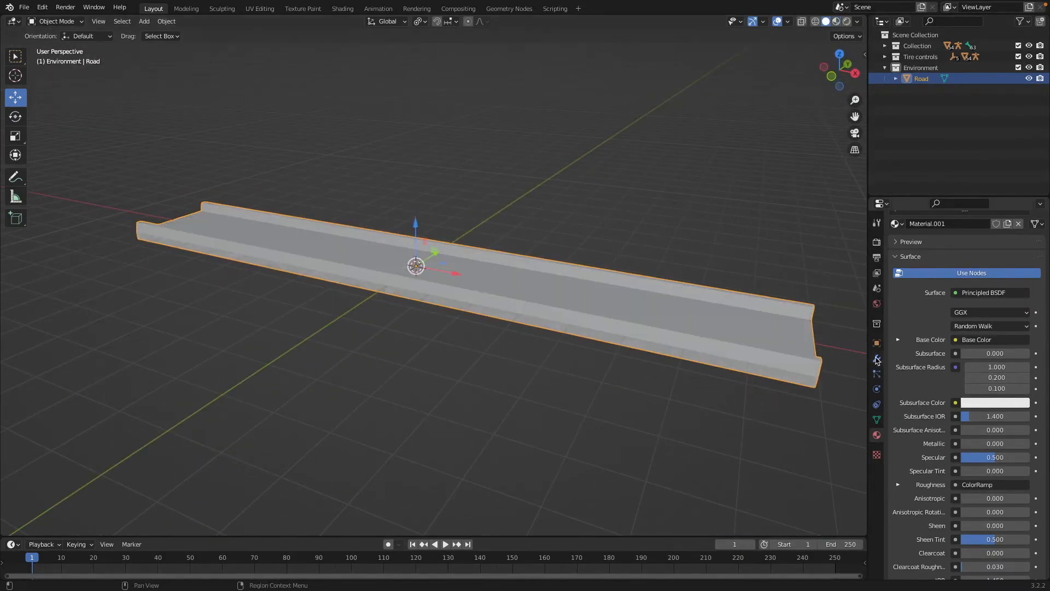
Add an Array modifier to the joined road and set its relative offset factor X to -1.
{"action": "left_click", "coordinate": [877, 359]}
{"action": "left_click", "coordinate": [952, 241]}
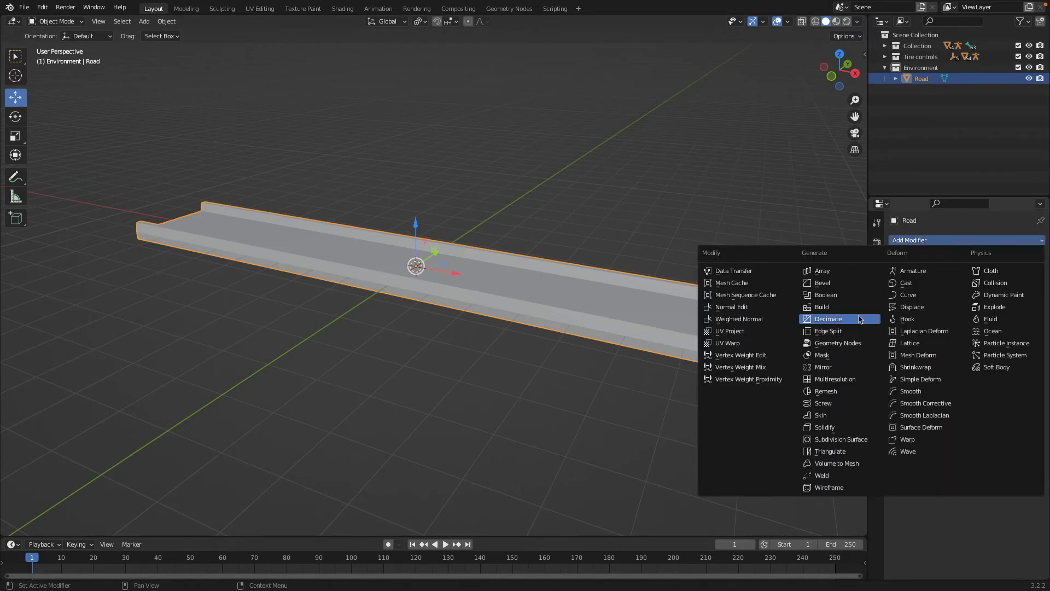
{"action": "left_click", "coordinate": [847, 271]}
{"action": "scroll", "coordinate": [750, 403], "scroll_direction": "down", "scroll_amount": 4}
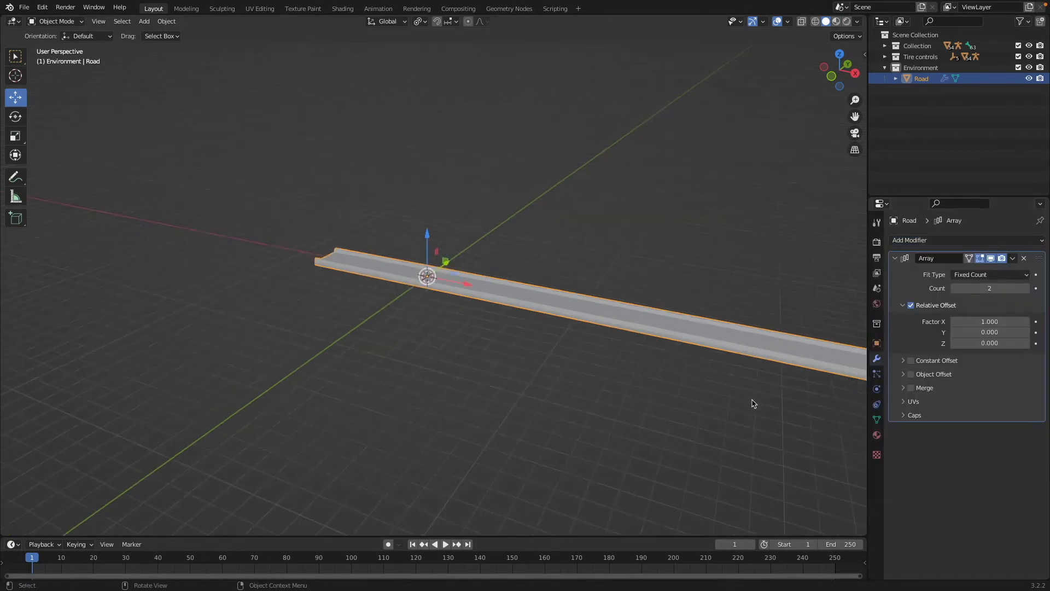
{"action": "scroll", "coordinate": [753, 403], "scroll_direction": "down", "scroll_amount": 1}
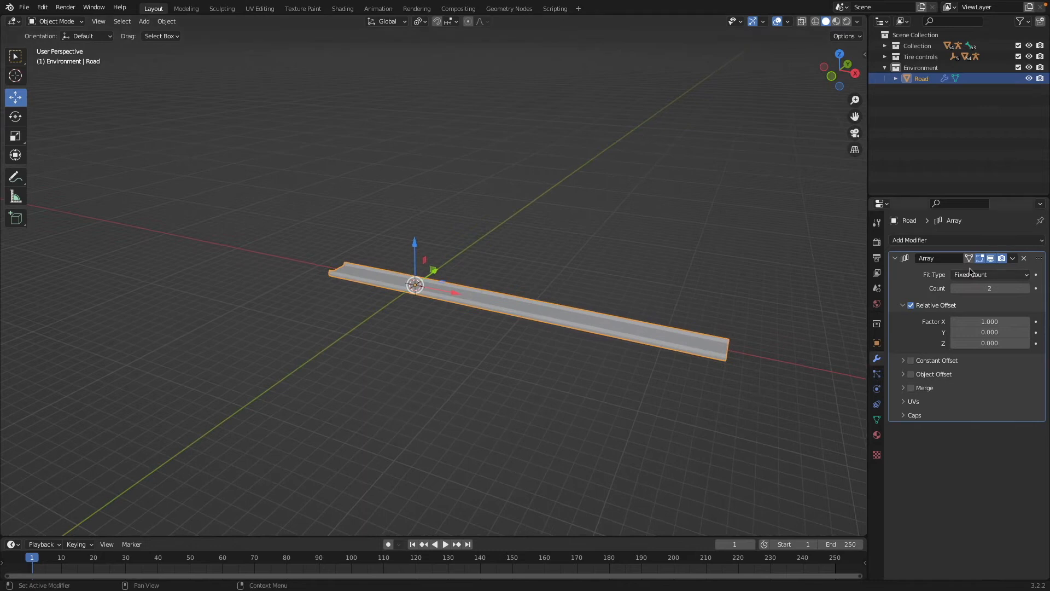
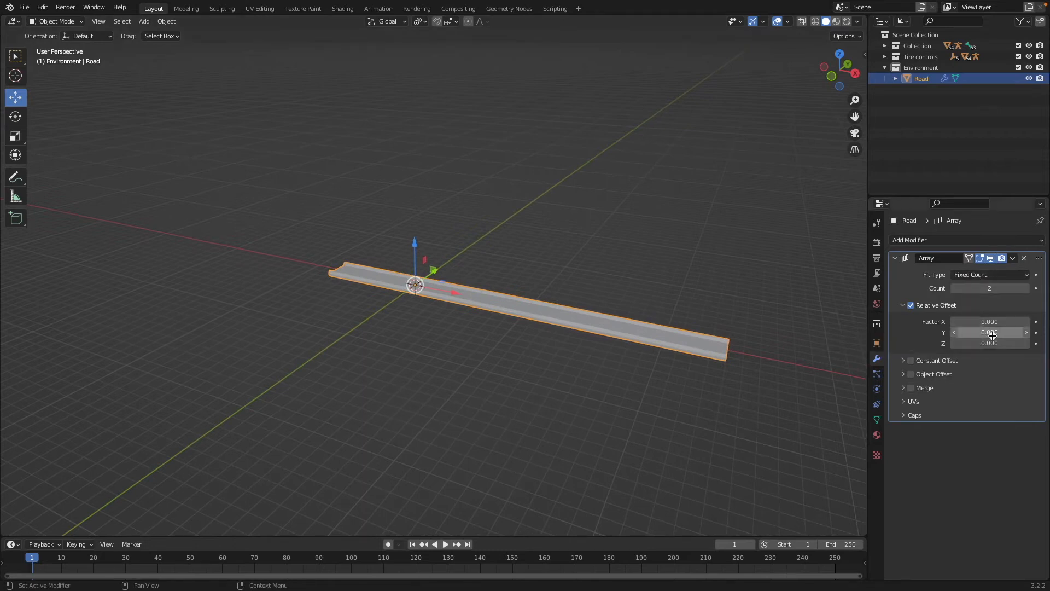
{"action": "left_click", "coordinate": [991, 323]}
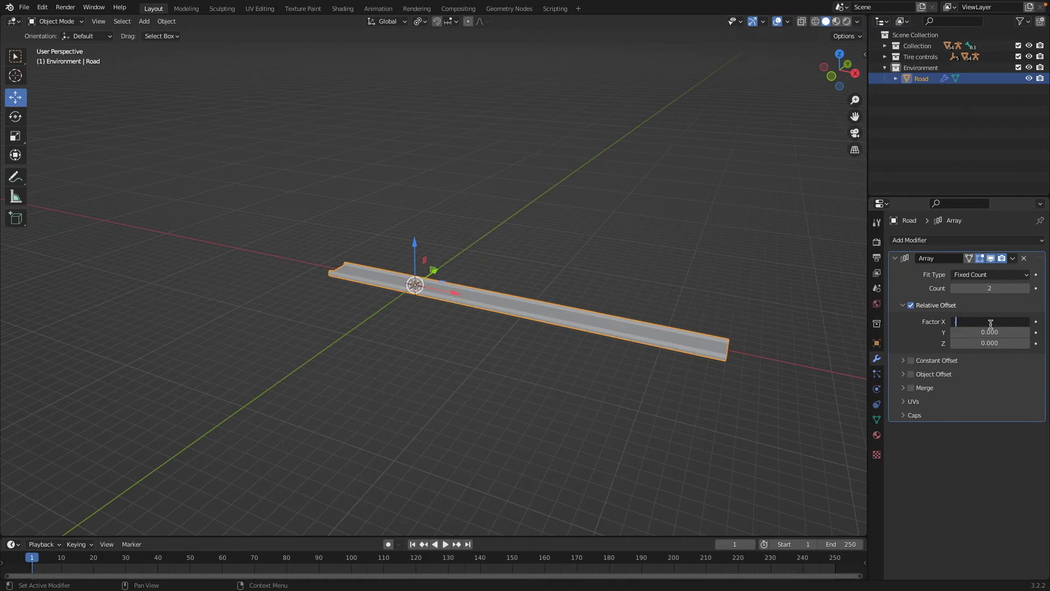
{"action": "type", "text": "-1"}
{"action": "key", "text": "Return"}
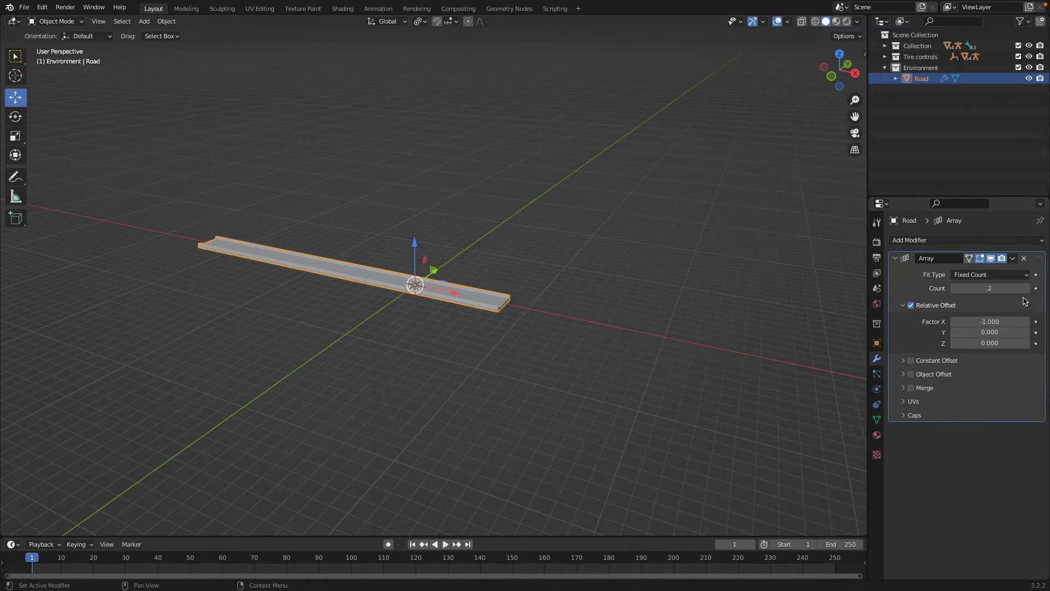
Show the road's transform and dimension values and increase the Array modifier's count to 6.
{"action": "scroll", "coordinate": [677, 370], "scroll_direction": "down", "scroll_amount": 3}
{"action": "scroll", "coordinate": [677, 370], "scroll_direction": "down", "scroll_amount": 3, "text": "ctrl"}
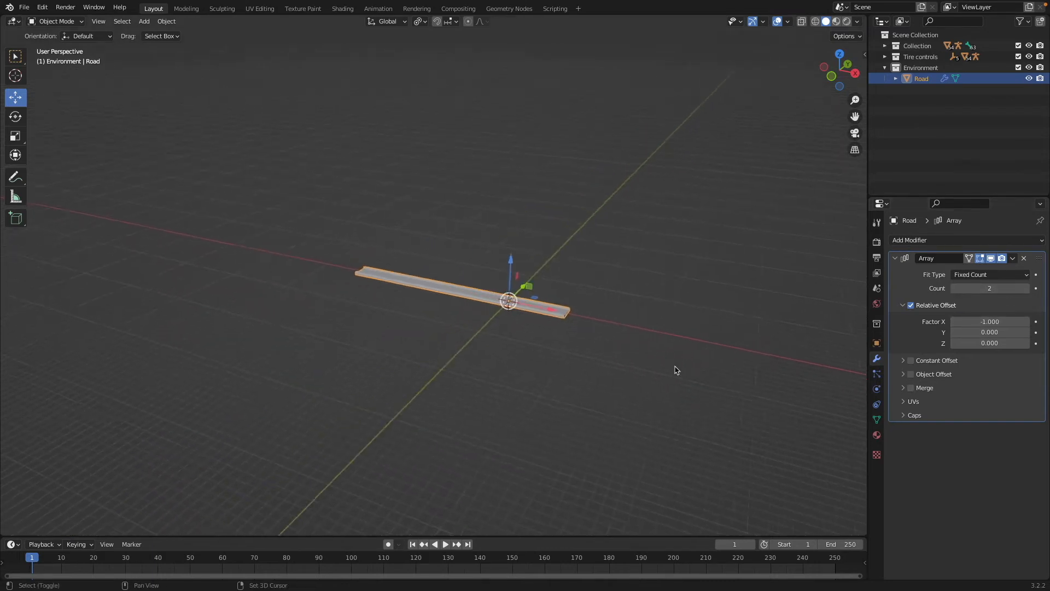
{"action": "key", "text": "n"}
{"action": "left_click", "coordinate": [1027, 289]}
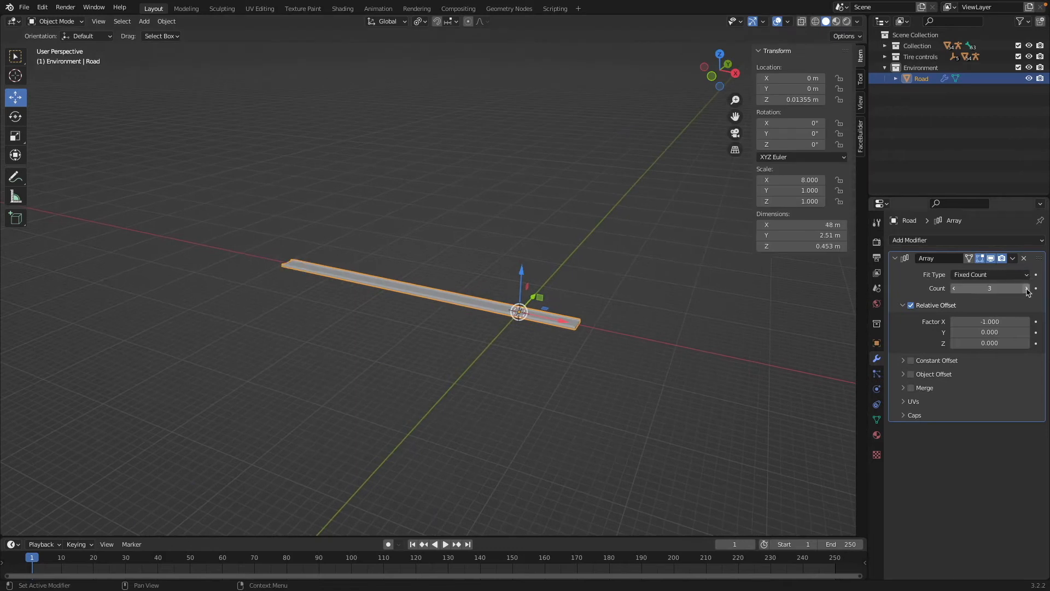
{"action": "left_click", "coordinate": [1027, 289]}
{"action": "left_click", "coordinate": [1027, 289]}
{"action": "left_click", "coordinate": [1026, 289]}
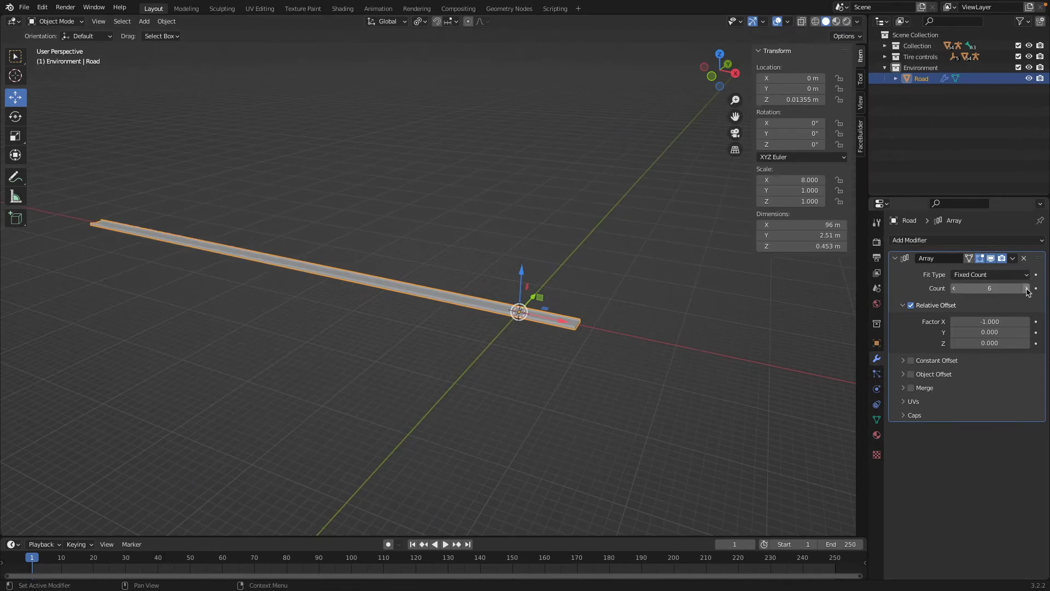
Hide the transform values and apply the Array modifier to the road.
{"action": "key", "text": "n"}
{"action": "left_click", "coordinate": [1013, 258]}
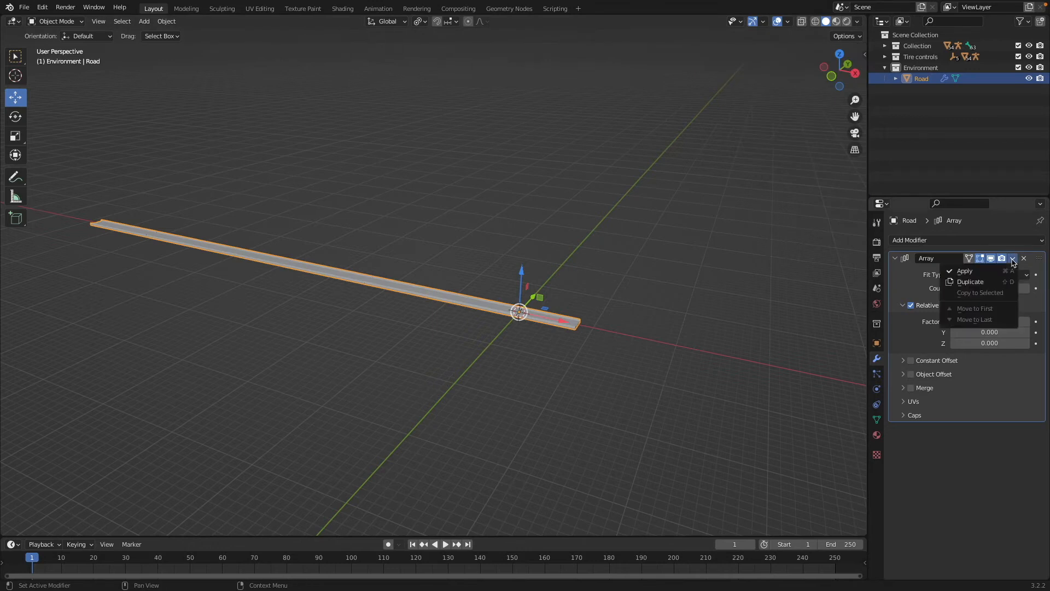
{"action": "left_click", "coordinate": [993, 274]}
{"action": "mouse_move", "coordinate": [556, 399]}
{"action": "middle_mouse_down"}
{"action": "mouse_move", "coordinate": [646, 407]}
{"action": "mouse_move", "coordinate": [558, 399]}
{"action": "middle_mouse_up"}
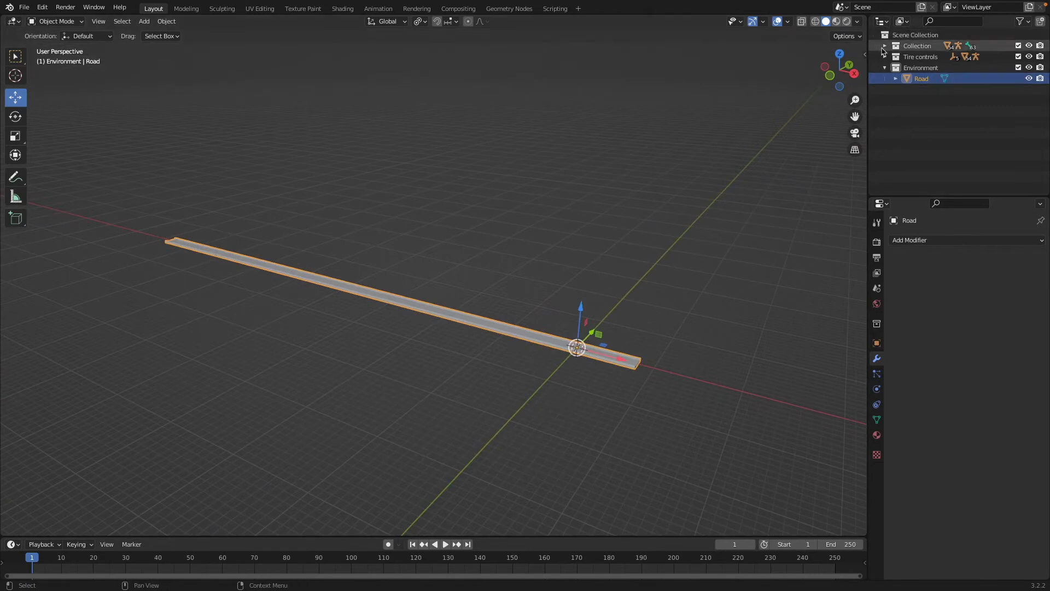
Unhide all hidden objects to bring back the car and its rig, and inspect the car's size on the road.
{"action": "key", "text": "alt+h"}
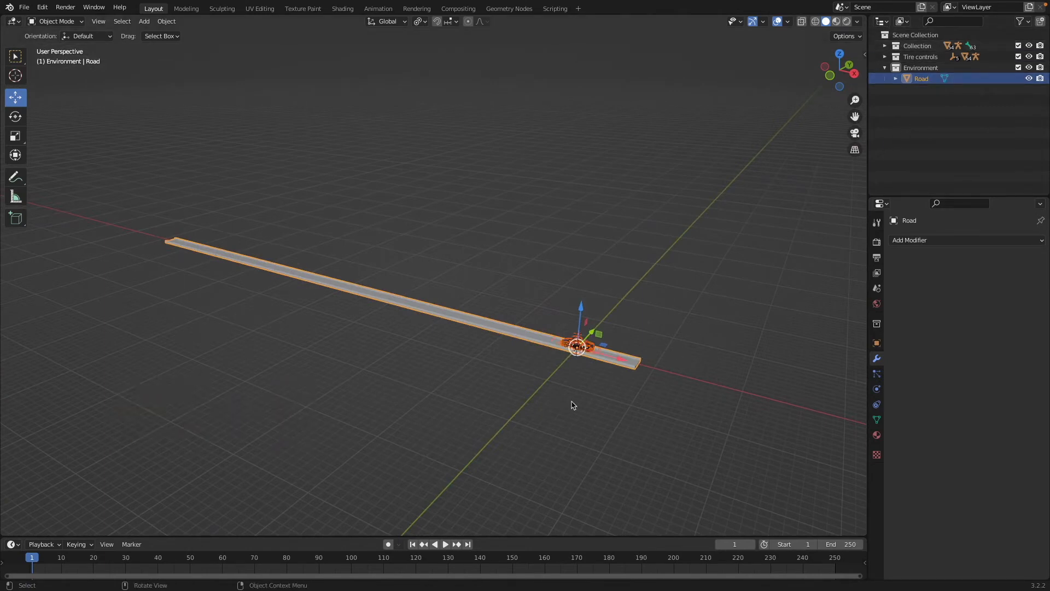
{"action": "scroll", "coordinate": [569, 399], "scroll_direction": "up", "scroll_amount": 8}
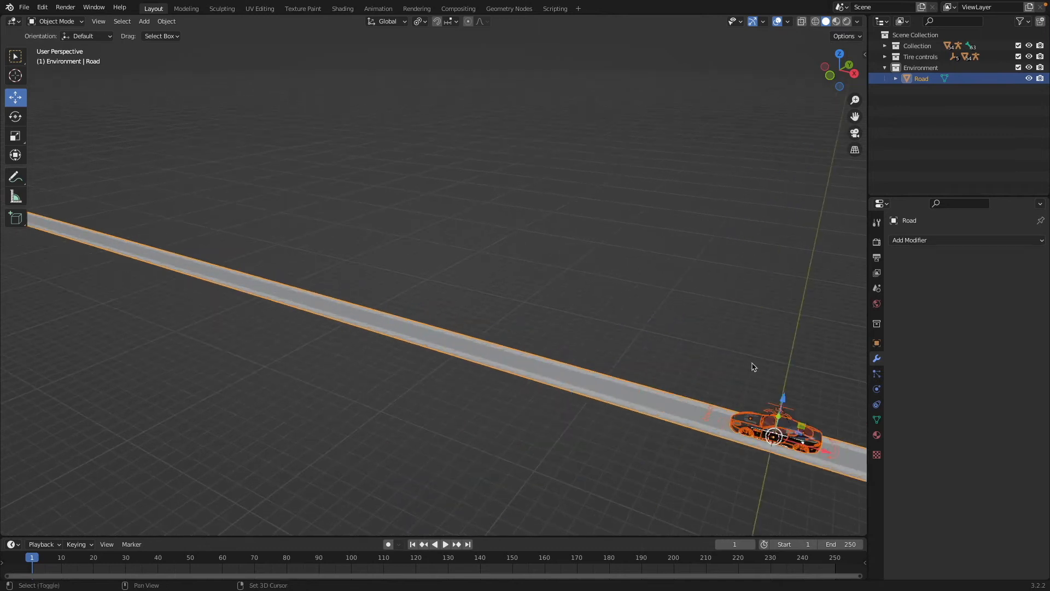
{"action": "scroll", "coordinate": [718, 357], "scroll_direction": "right", "scroll_amount": 5, "text": "shift"}
{"action": "scroll", "coordinate": [717, 356], "scroll_direction": "up", "scroll_amount": 3}
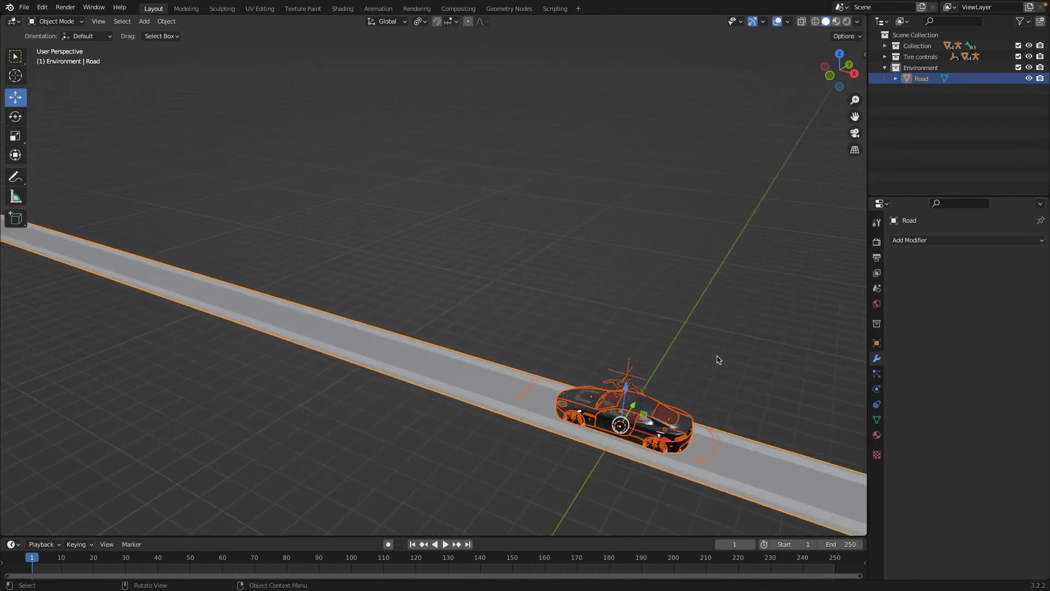
{"action": "scroll", "coordinate": [717, 360], "scroll_direction": "up", "scroll_amount": 3}
{"action": "scroll", "coordinate": [717, 360], "scroll_direction": "down", "scroll_amount": 5, "text": "shift"}
{"action": "scroll", "coordinate": [717, 360], "scroll_direction": "left", "scroll_amount": 5}
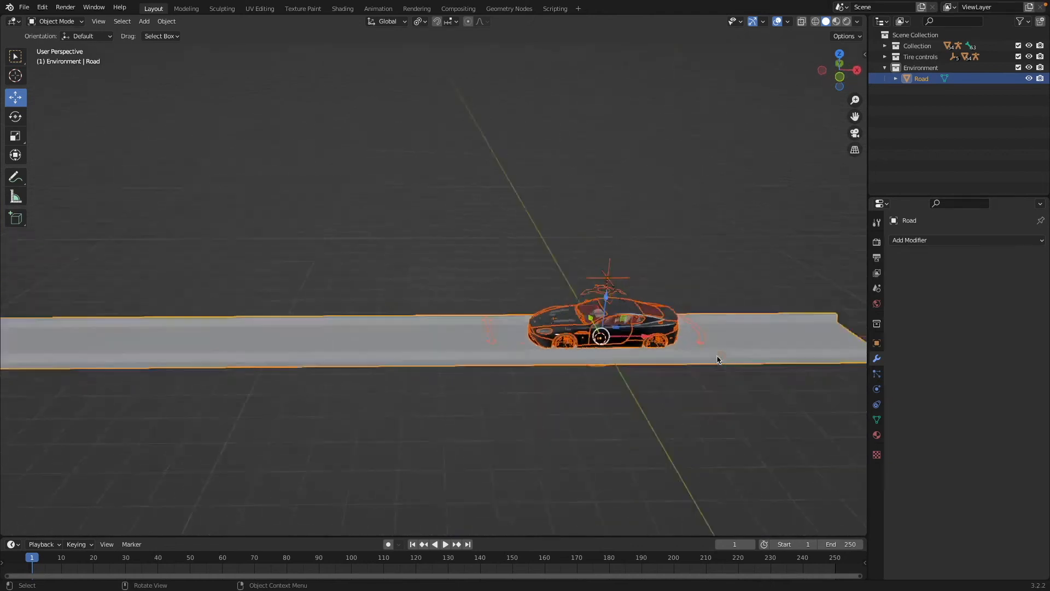
{"action": "scroll", "coordinate": [717, 359], "scroll_direction": "down", "scroll_amount": 5}
{"action": "scroll", "coordinate": [717, 359], "scroll_direction": "up", "scroll_amount": 5, "text": "shift"}
{"action": "scroll", "coordinate": [609, 373], "scroll_direction": "up", "scroll_amount": 1}
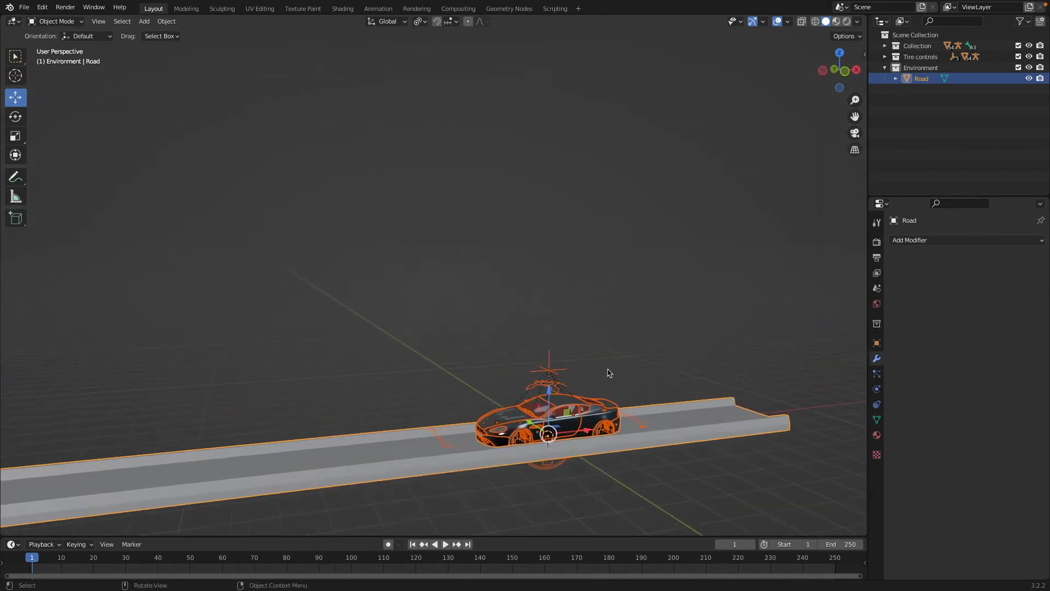
{"action": "scroll", "coordinate": [609, 374], "scroll_direction": "up", "scroll_amount": 2}
{"action": "scroll", "coordinate": [609, 373], "scroll_direction": "down", "scroll_amount": 3, "text": "shift"}
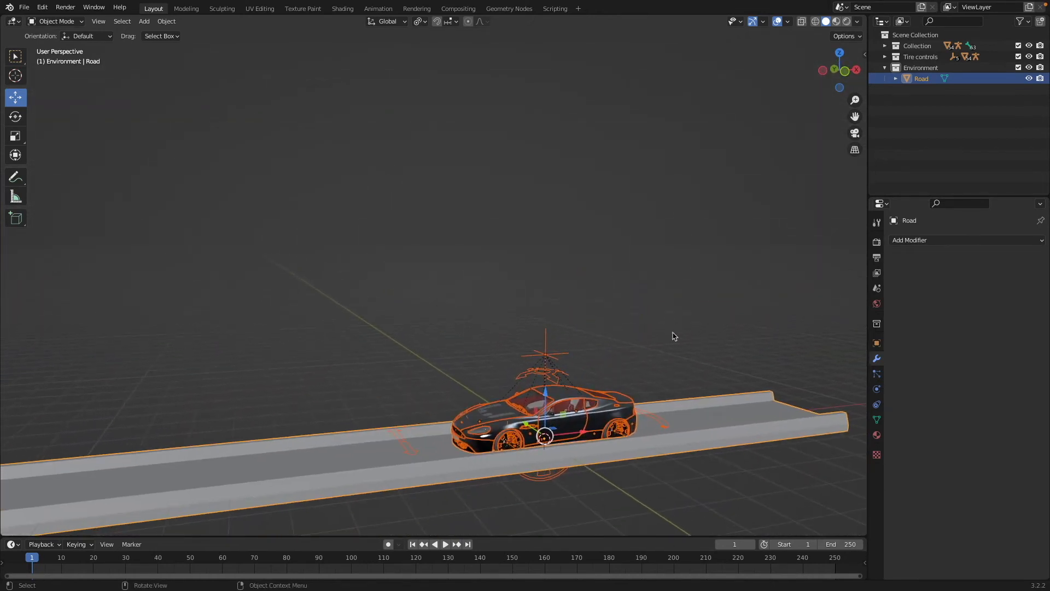
Try scaling down the car and its rig together with the road, and undo the resize.
{"action": "key", "text": "s"}
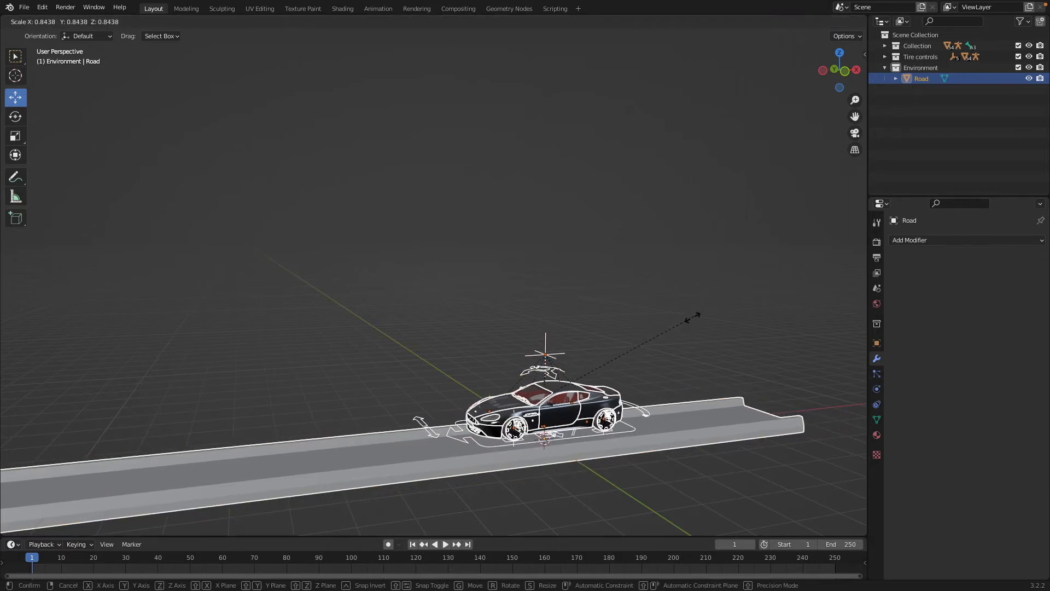
{"action": "left_click", "coordinate": [689, 325]}
{"action": "key", "text": "ctrl+z"}
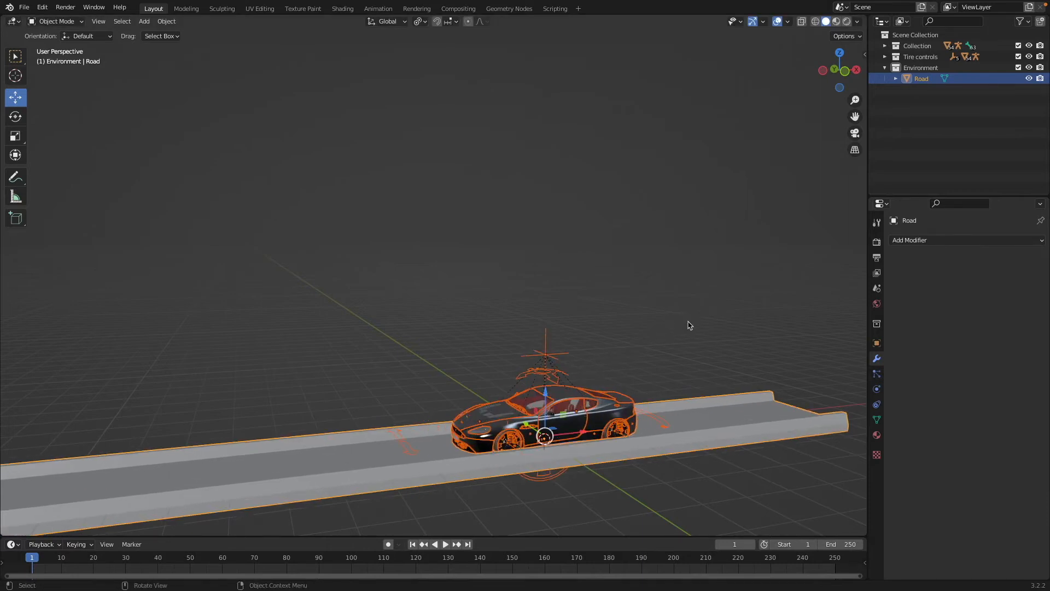
Remove the road from the selection and scale down only the car and its rig.
{"action": "left_click", "coordinate": [683, 445], "text": "shift"}
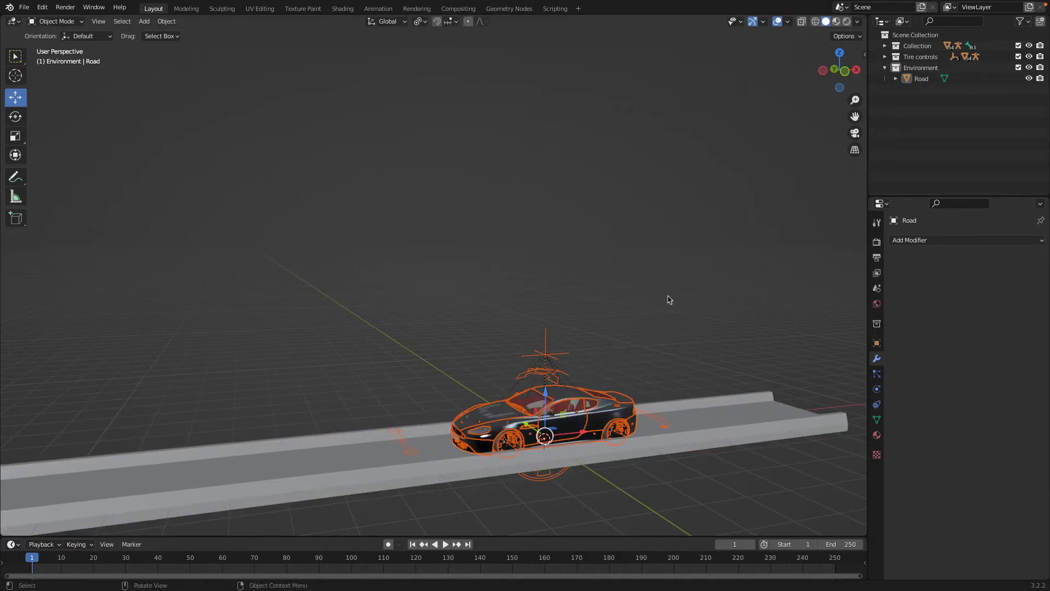
{"action": "key", "text": "s"}
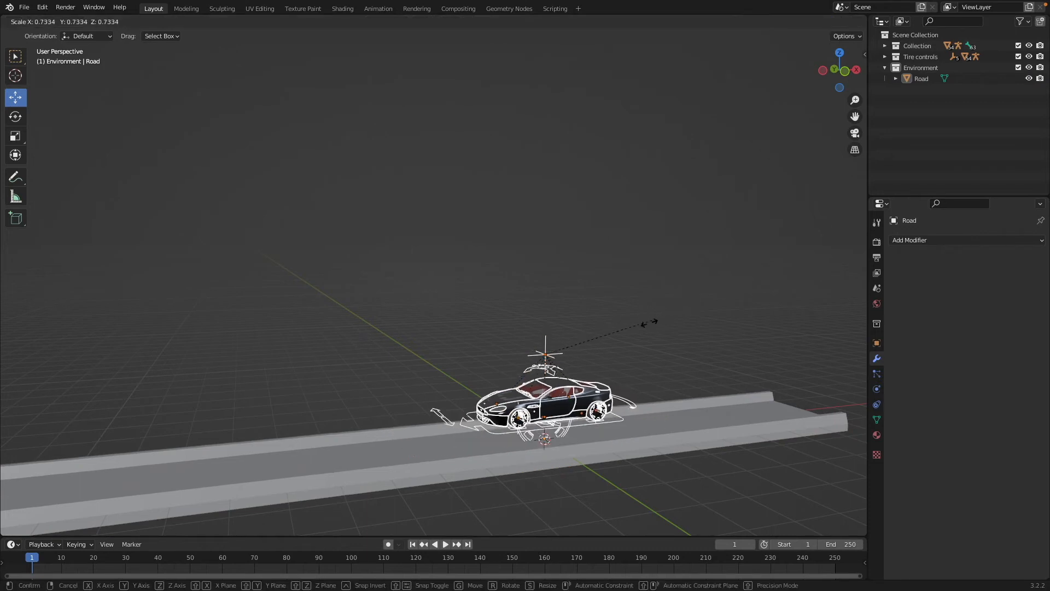
{"action": "left_click", "coordinate": [621, 339]}
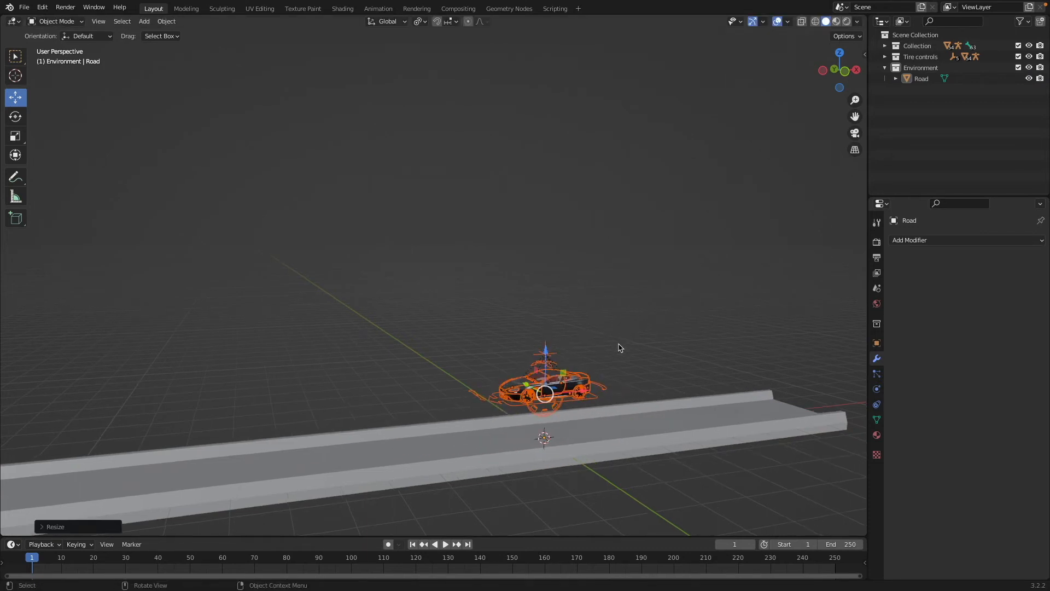
{"action": "middle_click_drag", "start_coordinate": [621, 347], "coordinate": [601, 352]}
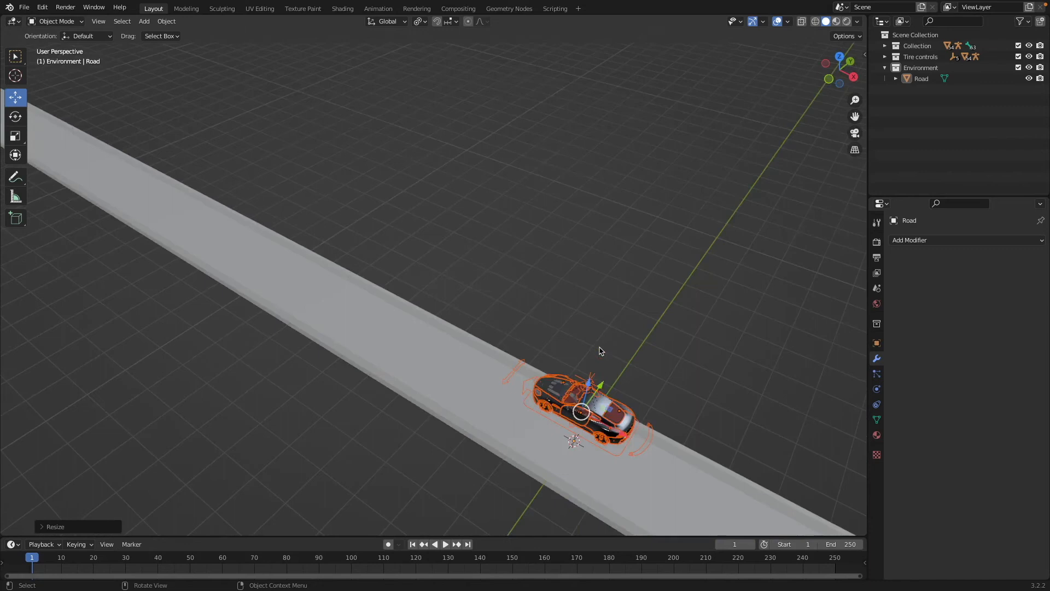
Show the road from above in Material Preview shading and set Eevee's viewport samples to 1.
{"action": "left_click", "coordinate": [841, 58]}
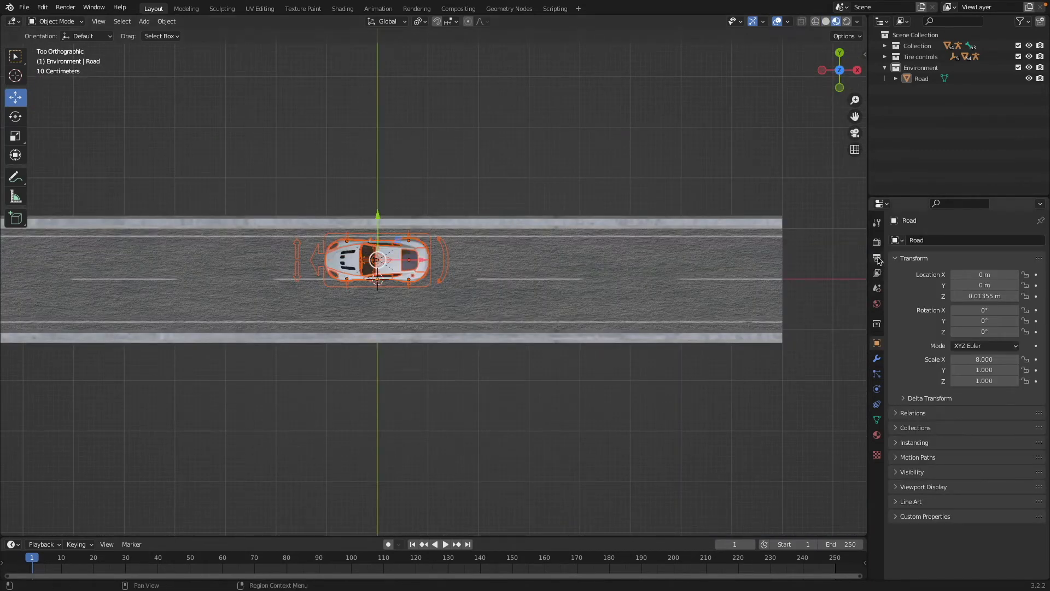
{"action": "left_click", "coordinate": [878, 258]}
{"action": "left_click", "coordinate": [877, 244]}
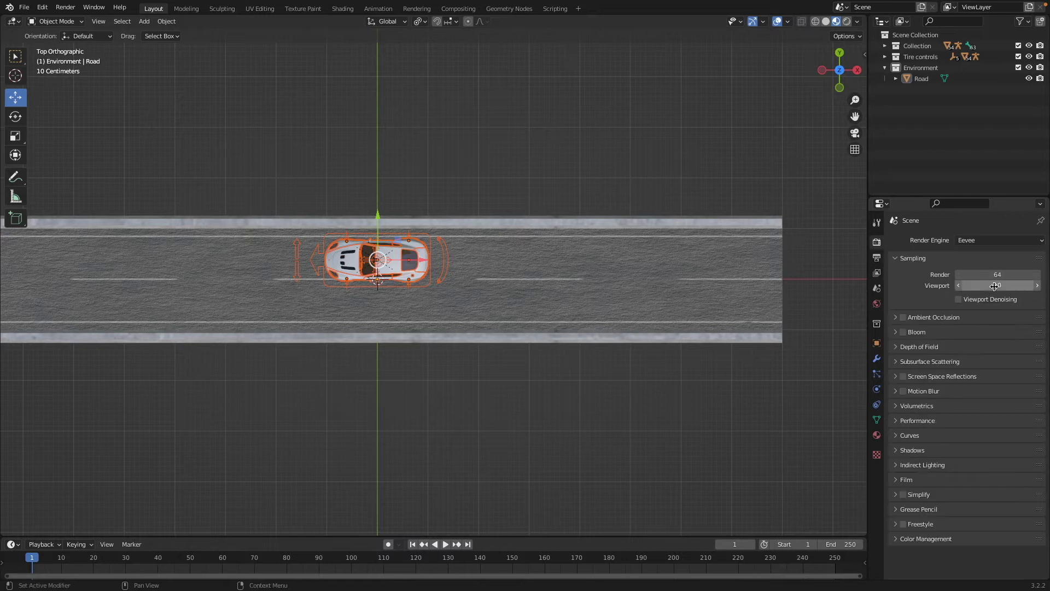
{"action": "double_click", "coordinate": [996, 285]}
{"action": "type", "text": "1"}
{"action": "key", "text": "Return"}
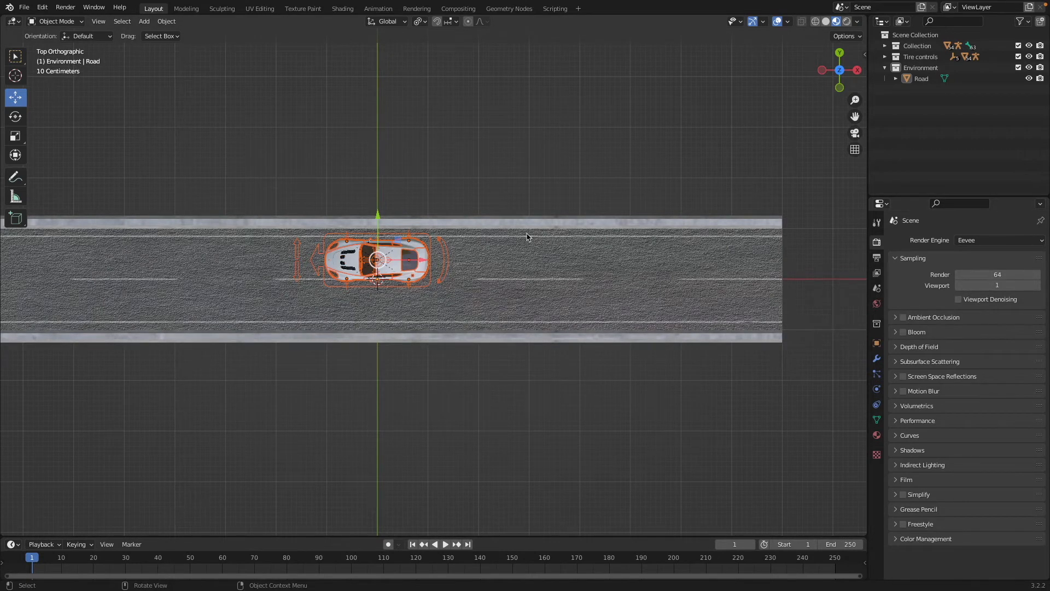
Adjust the scale of the car and its rig and shift them along Y to centre the car in its lane.
{"action": "key", "text": "s"}
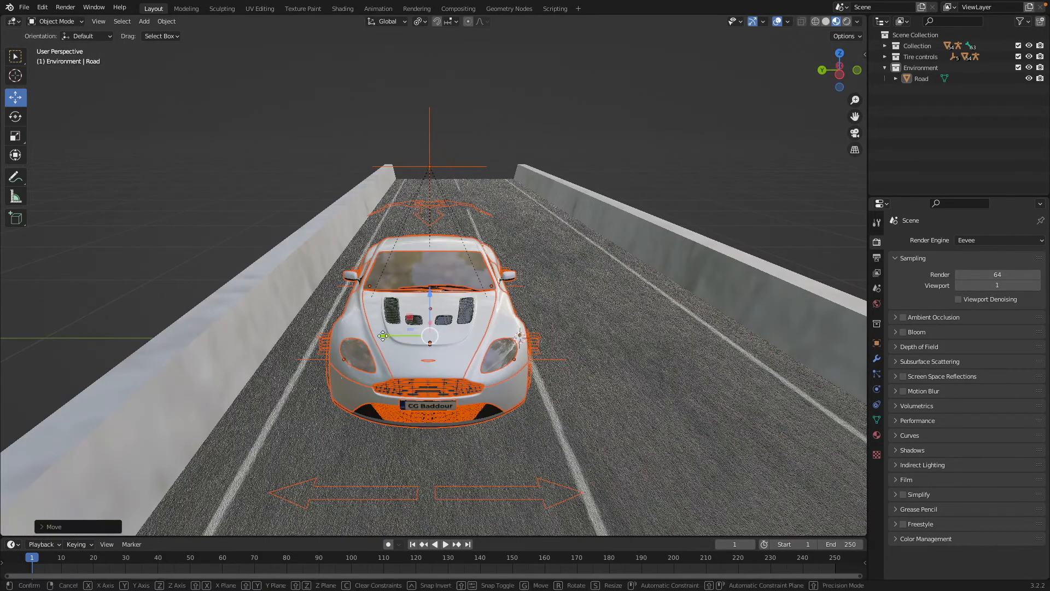
{"action": "left_click_drag", "start_coordinate": [386, 339], "coordinate": [376, 337]}
{"action": "left_click_drag", "start_coordinate": [376, 338], "coordinate": [375, 337]}
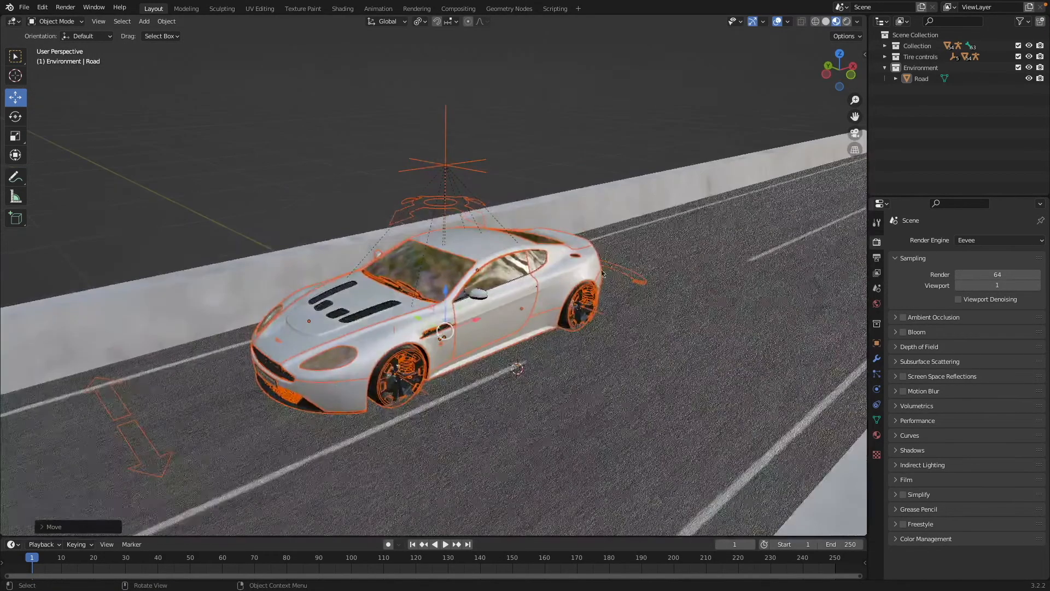
{"action": "key", "text": "s"}
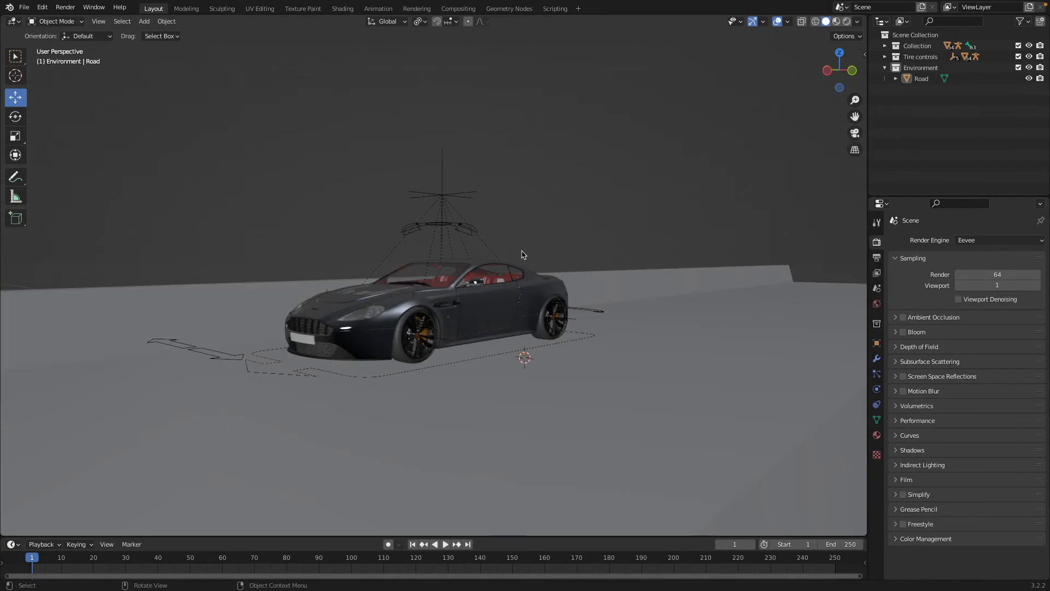
Start adding a new object to the scene with nothing selected.
{"action": "middle_click_drag", "start_coordinate": [522, 255], "coordinate": [504, 259]}
{"action": "key", "text": "shift+a"}
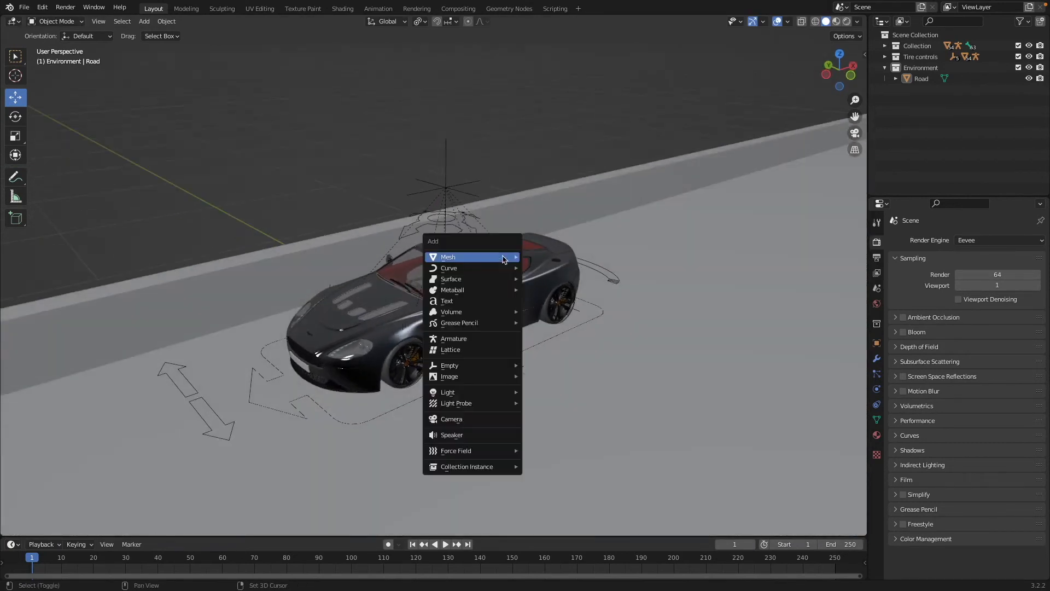
Add a camera to the scene and raise it above the car to a height of about 0.94 m.
{"action": "mouse_move", "coordinate": [504, 258]}
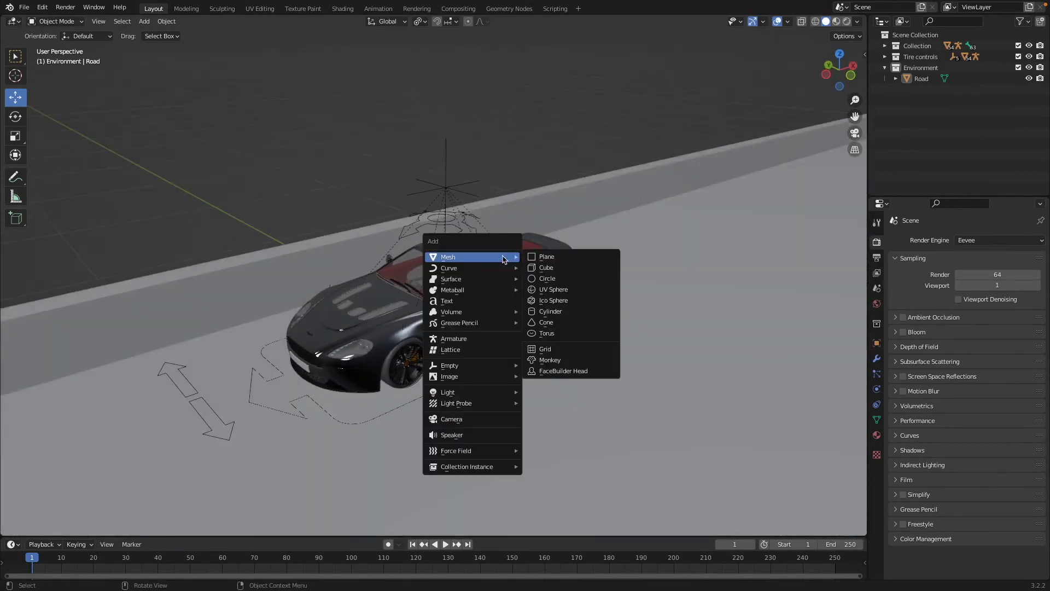
{"action": "left_click", "coordinate": [465, 420]}
{"action": "left_click_drag", "start_coordinate": [519, 331], "coordinate": [515, 70]}
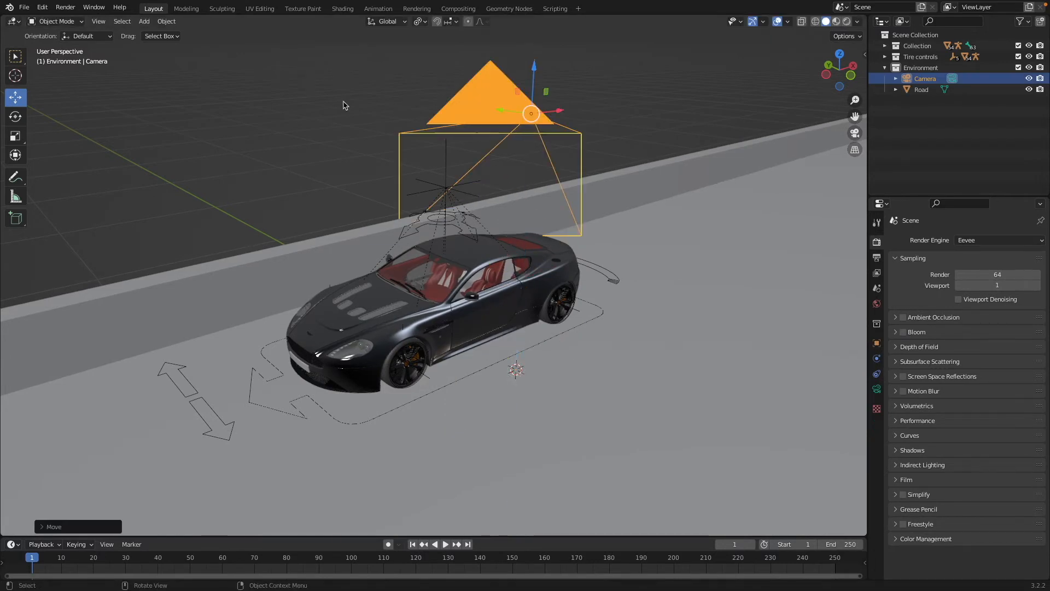
Switch the viewport to look through the active camera.
{"action": "left_click", "coordinate": [99, 22]}
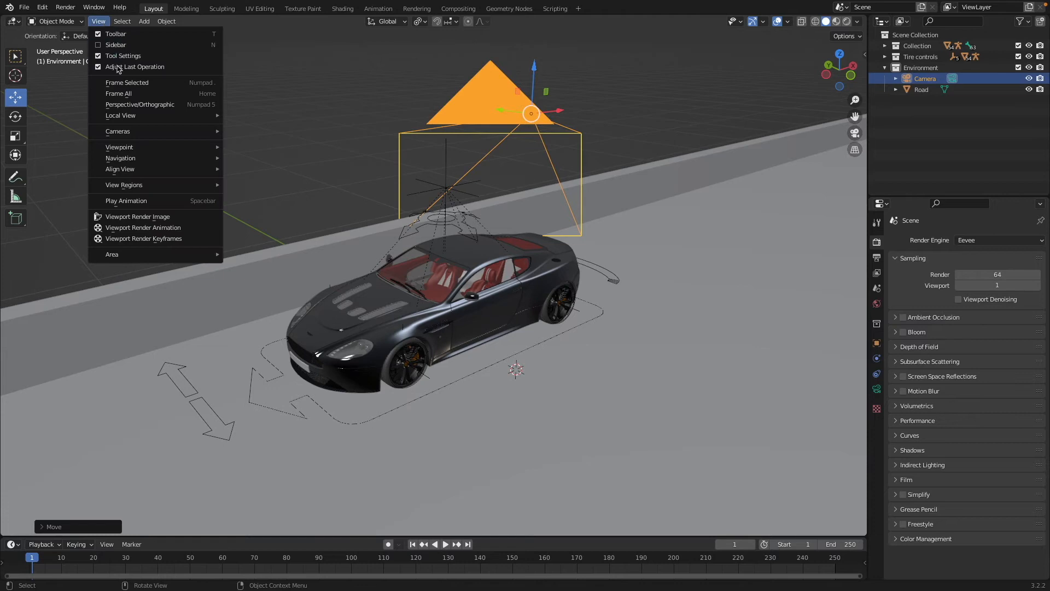
{"action": "mouse_move", "coordinate": [136, 136]}
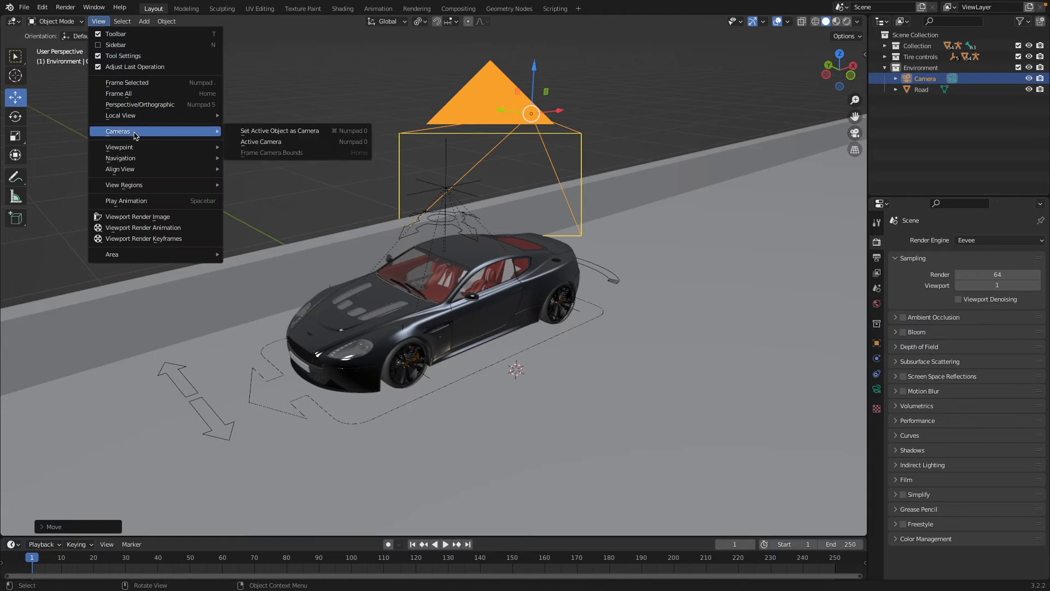
{"action": "left_click", "coordinate": [254, 142]}
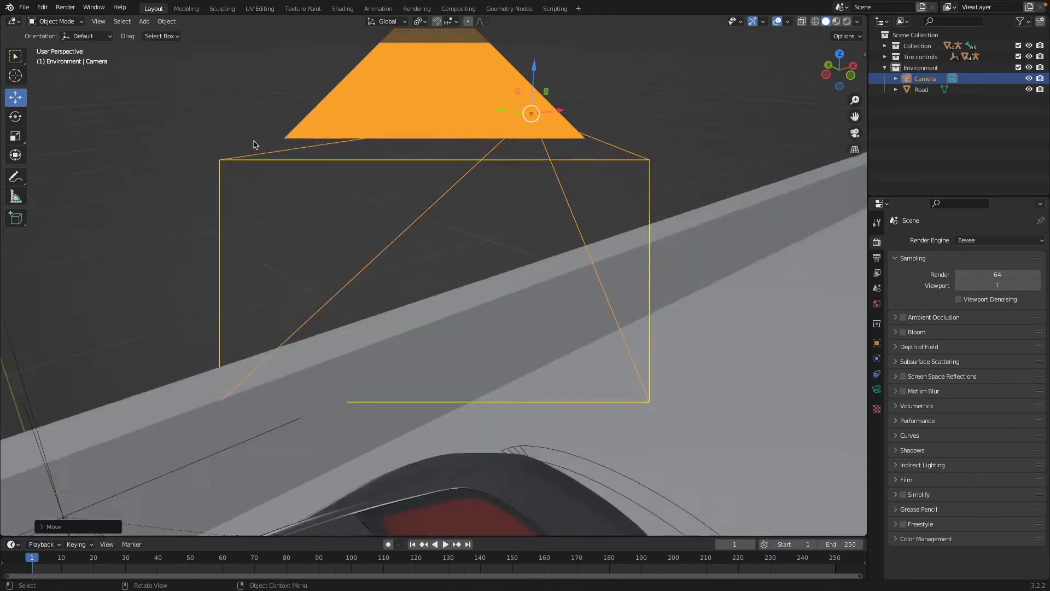
Frame the car by moving the camera to about X -1.53 m, Y 0.9 m, Z 0.107 m, with rotation X 95° and Z -44.6°.
{"action": "left_click", "coordinate": [877, 343]}
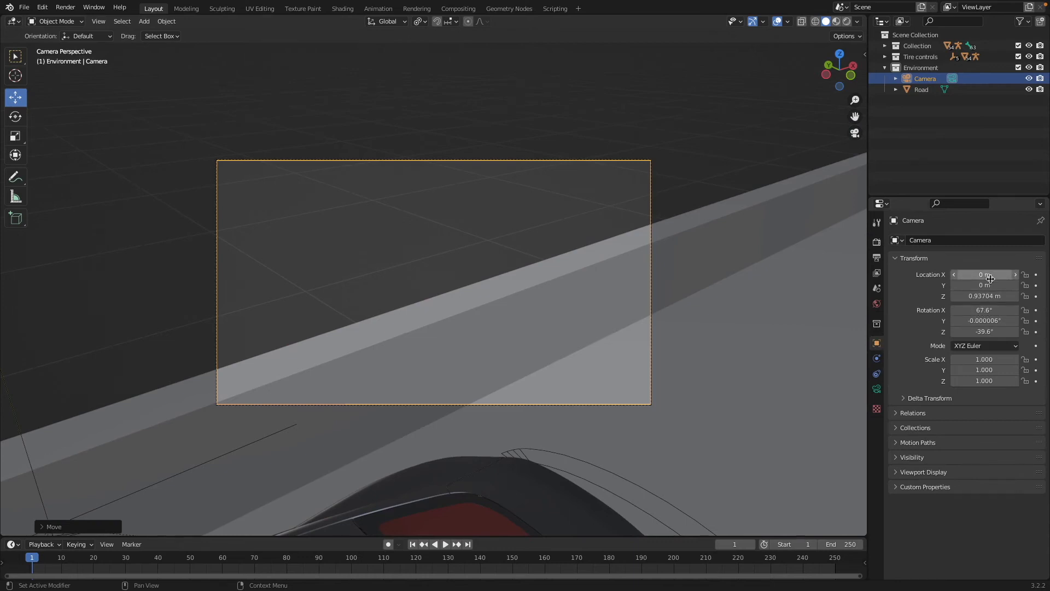
{"action": "left_click_drag", "start_coordinate": [994, 286], "coordinate": [907, 275]}
{"action": "mouse_move", "coordinate": [988, 296]}
{"action": "left_mouse_down"}
{"action": "mouse_move", "coordinate": [962, 296]}
{"action": "mouse_move", "coordinate": [1006, 310]}
{"action": "mouse_move", "coordinate": [963, 296]}
{"action": "mouse_move", "coordinate": [974, 296]}
{"action": "left_mouse_up"}
{"action": "left_click_drag", "start_coordinate": [983, 285], "coordinate": [1012, 310]}
{"action": "left_click_drag", "start_coordinate": [985, 296], "coordinate": [977, 296]}
{"action": "left_click_drag", "start_coordinate": [985, 331], "coordinate": [970, 331]}
Reduce the camera's focal length to about 40 mm to show more around the car.
{"action": "left_click", "coordinate": [877, 389]}
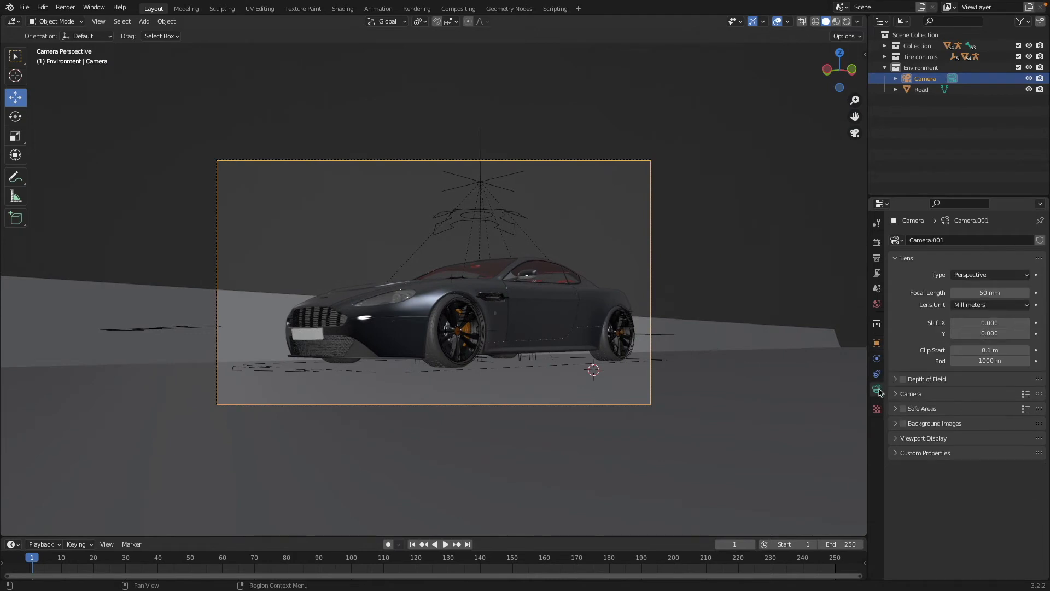
{"action": "left_click_drag", "start_coordinate": [963, 296], "coordinate": [955, 297]}
{"action": "left_click", "coordinate": [954, 294]}
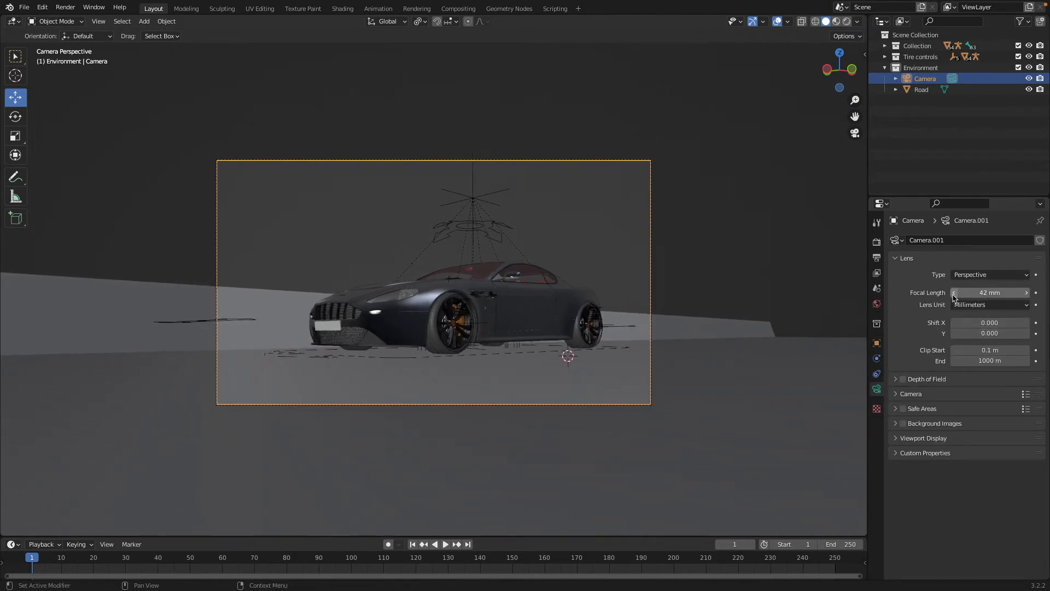
{"action": "left_click", "coordinate": [953, 294]}
{"action": "left_click", "coordinate": [953, 293]}
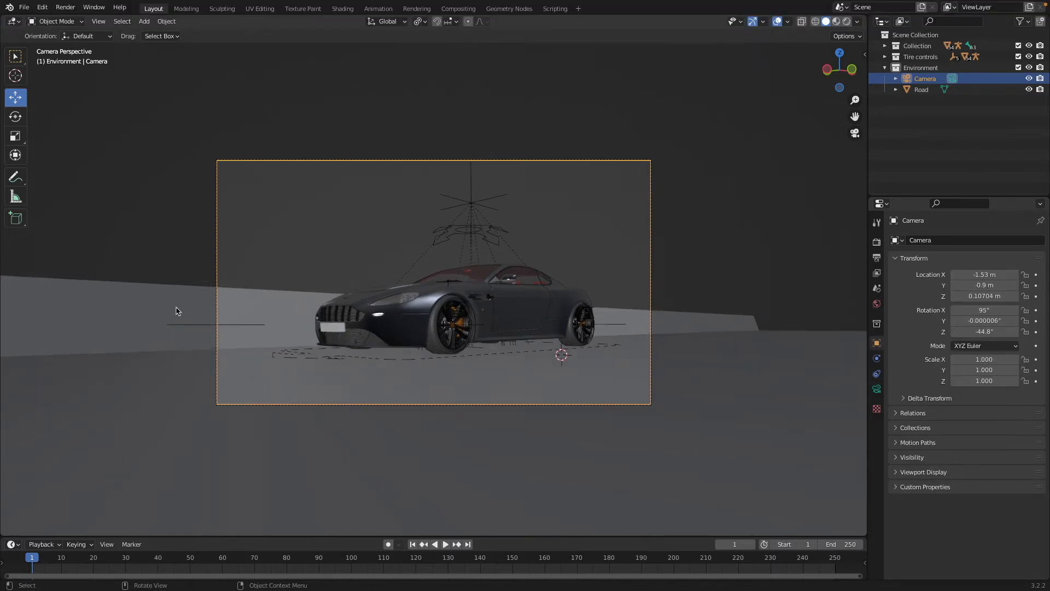
Enter Edit Mode on the road and select the top faces of both side walls next to the car.
{"action": "left_click", "coordinate": [191, 302]}
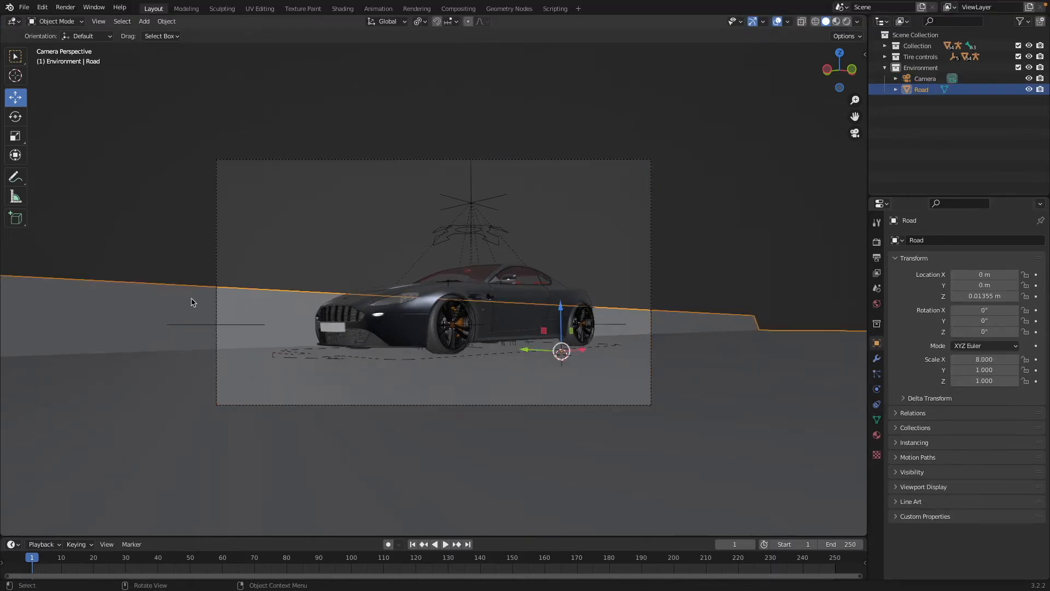
{"action": "middle_click_drag", "start_coordinate": [314, 266], "coordinate": [459, 316]}
{"action": "scroll", "coordinate": [314, 267], "scroll_direction": "down", "scroll_amount": 8}
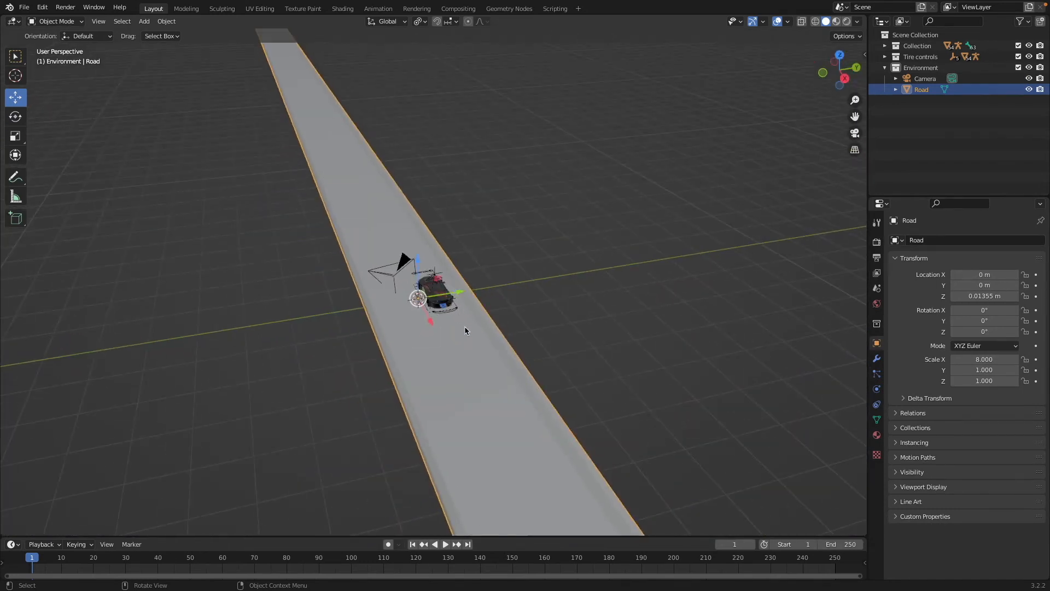
{"action": "key", "text": "Tab"}
{"action": "scroll", "coordinate": [464, 326], "scroll_direction": "up", "scroll_amount": 1}
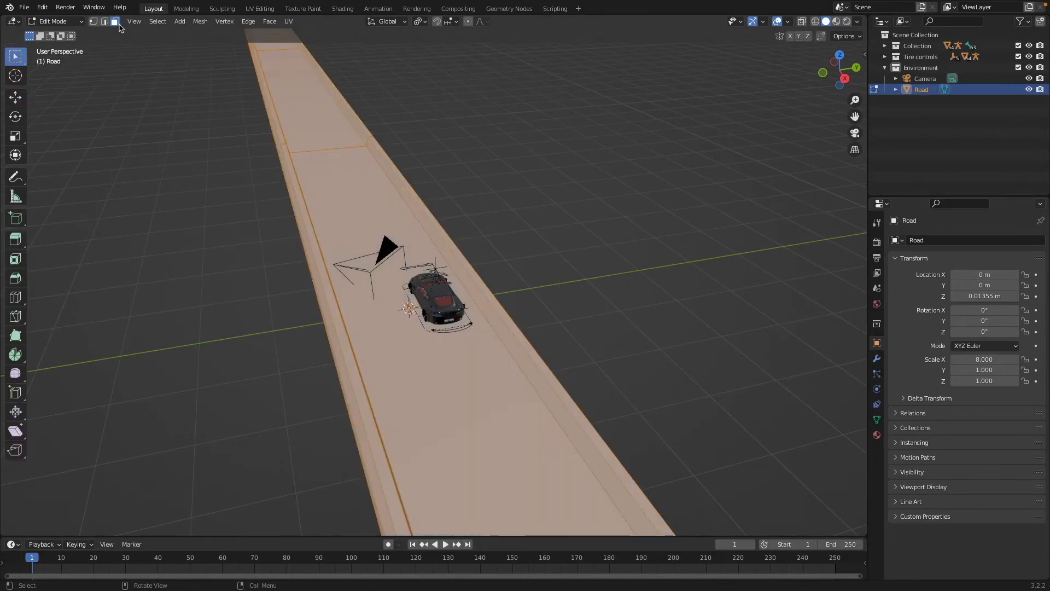
{"action": "left_click", "coordinate": [504, 312]}
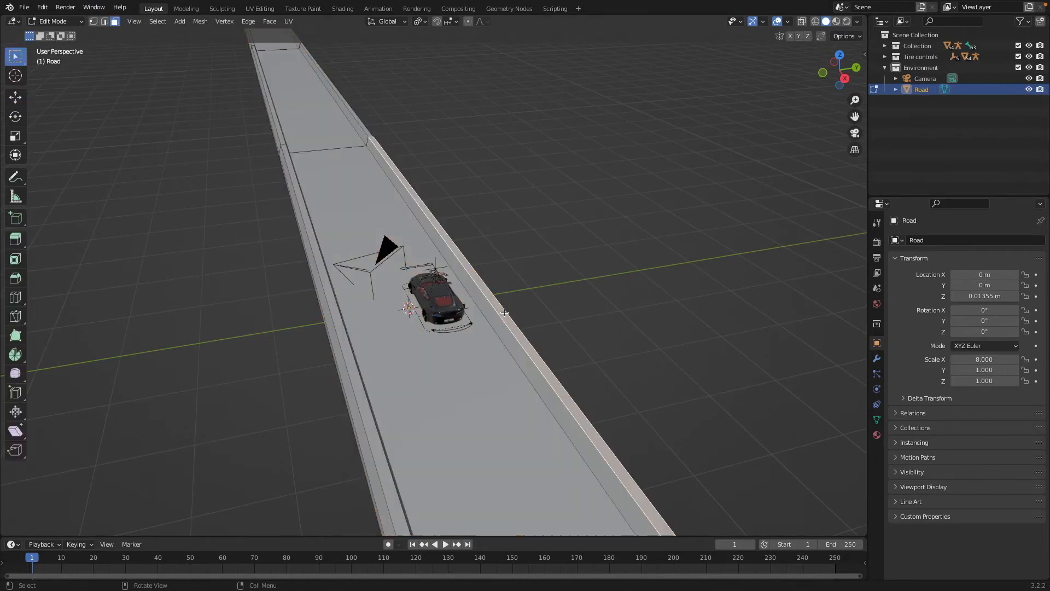
{"action": "middle_click_drag", "start_coordinate": [366, 414], "coordinate": [417, 331]}
{"action": "left_click", "coordinate": [415, 335], "text": "shift"}
From the top view, add the wall-top faces of the neighbouring road sections to the selection.
{"action": "left_click_drag", "start_coordinate": [839, 61], "coordinate": [804, 101]}
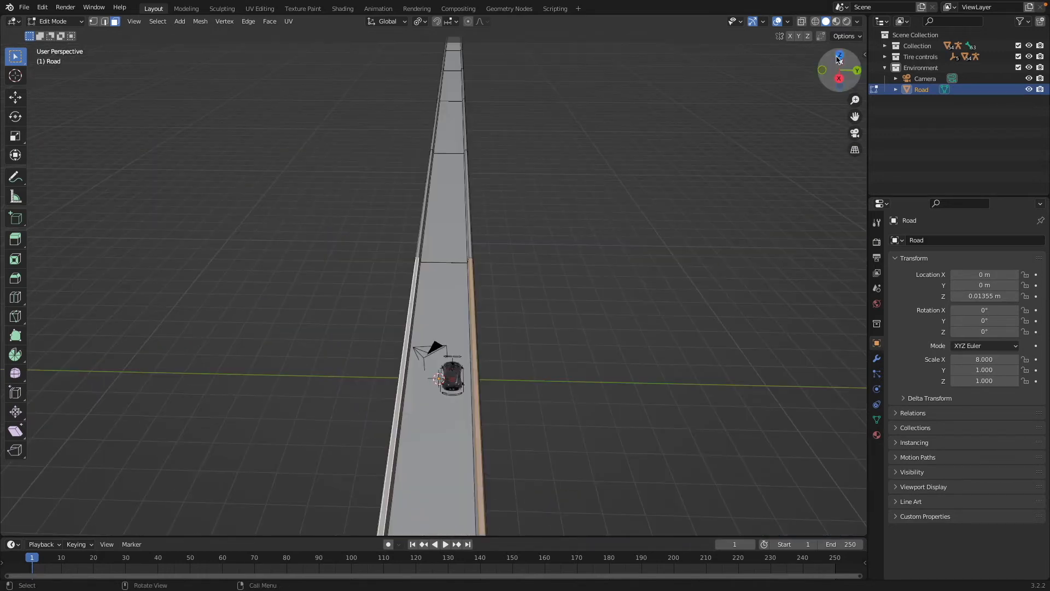
{"action": "left_click", "coordinate": [838, 60]}
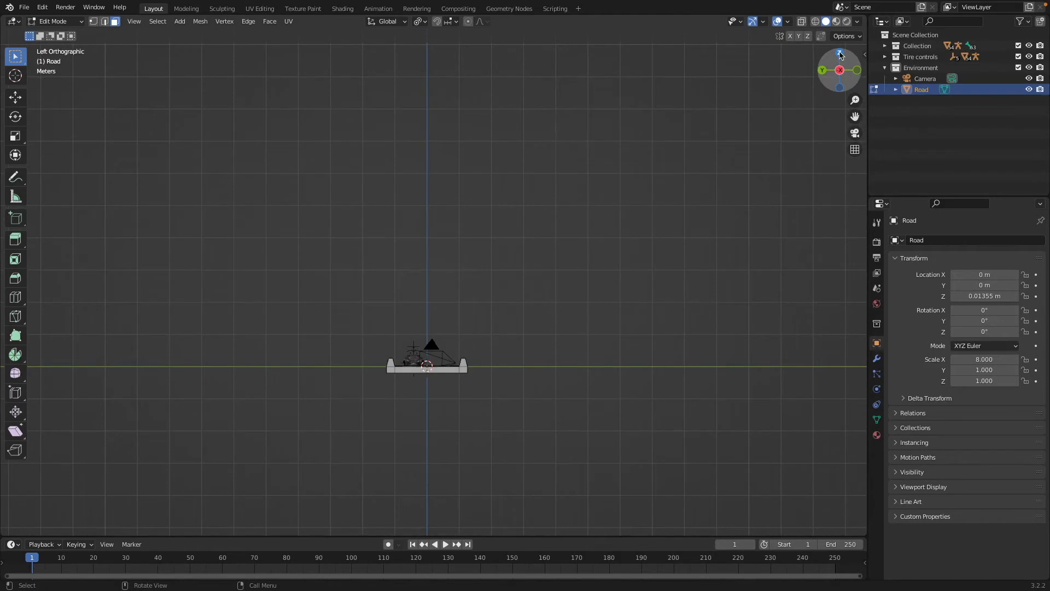
{"action": "left_click", "coordinate": [840, 53]}
{"action": "scroll", "coordinate": [460, 368], "scroll_direction": "left", "scroll_amount": 10, "text": "shift"}
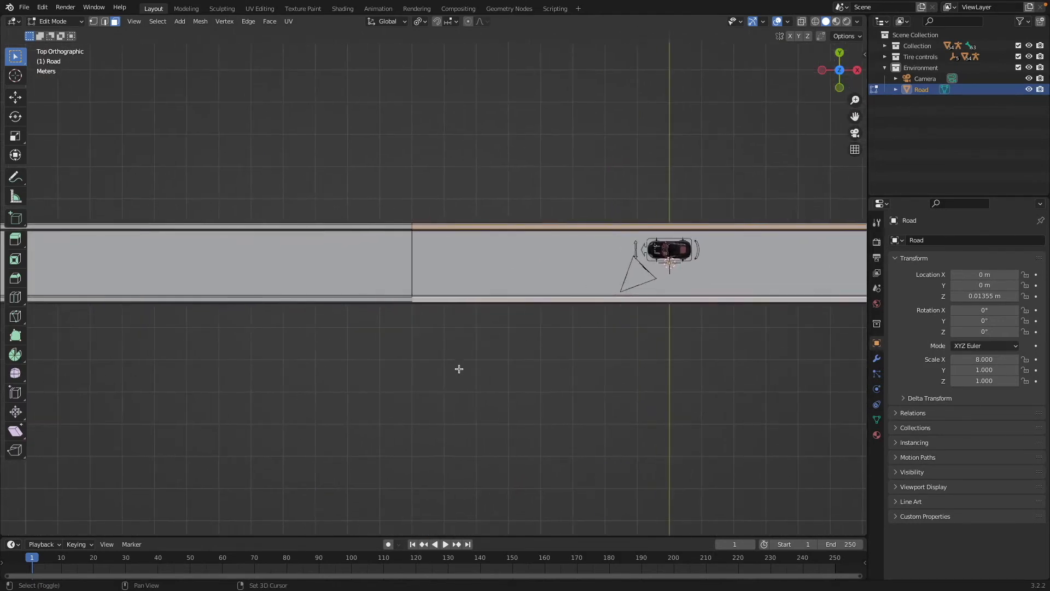
{"action": "scroll", "coordinate": [434, 300], "scroll_direction": "down", "scroll_amount": 6}
{"action": "scroll", "coordinate": [434, 290], "scroll_direction": "up", "scroll_amount": 5}
{"action": "scroll", "coordinate": [411, 239], "scroll_direction": "left", "scroll_amount": 5, "text": "shift"}
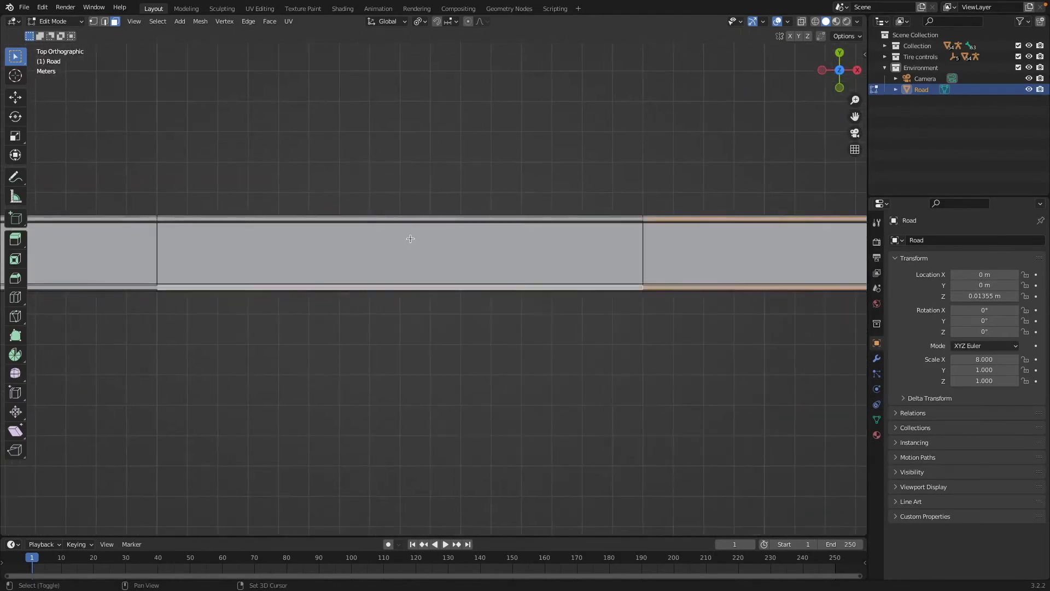
{"action": "scroll", "coordinate": [340, 255], "scroll_direction": "right", "scroll_amount": 10}
{"action": "left_click", "coordinate": [312, 325], "text": "shift"}
{"action": "scroll", "coordinate": [312, 325], "scroll_direction": "right", "scroll_amount": 2, "text": "shift"}
{"action": "left_click", "coordinate": [317, 273], "text": "shift"}
Extend the selection to the top faces of both side walls on the road's end section.
{"action": "left_click", "coordinate": [840, 66]}
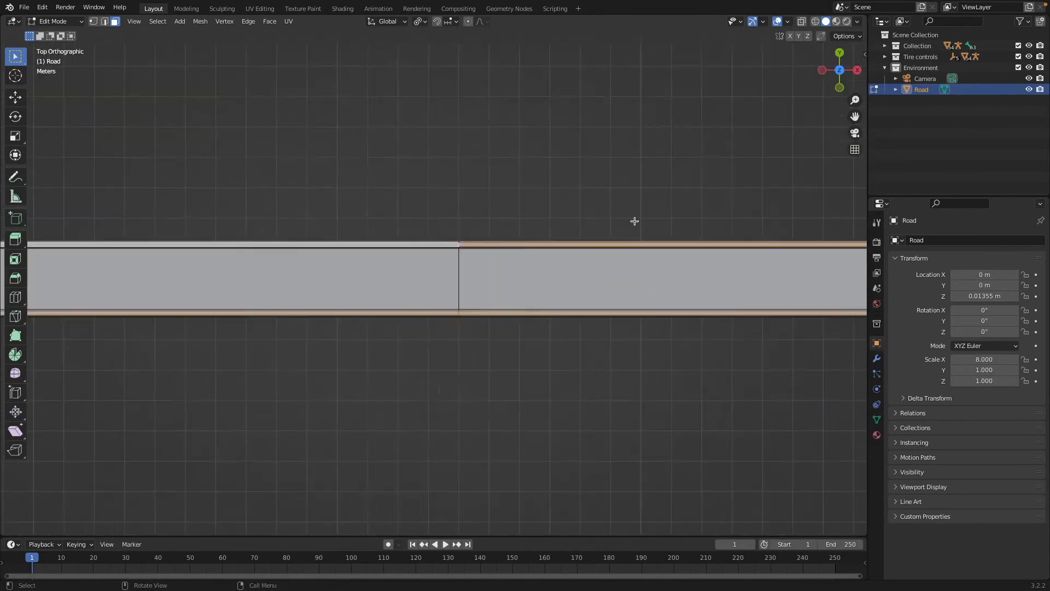
{"action": "scroll", "coordinate": [633, 221], "scroll_direction": "left", "scroll_amount": 10, "text": "shift"}
{"action": "left_click", "coordinate": [635, 297], "text": "shift"}
{"action": "left_click", "coordinate": [639, 229], "text": "shift"}
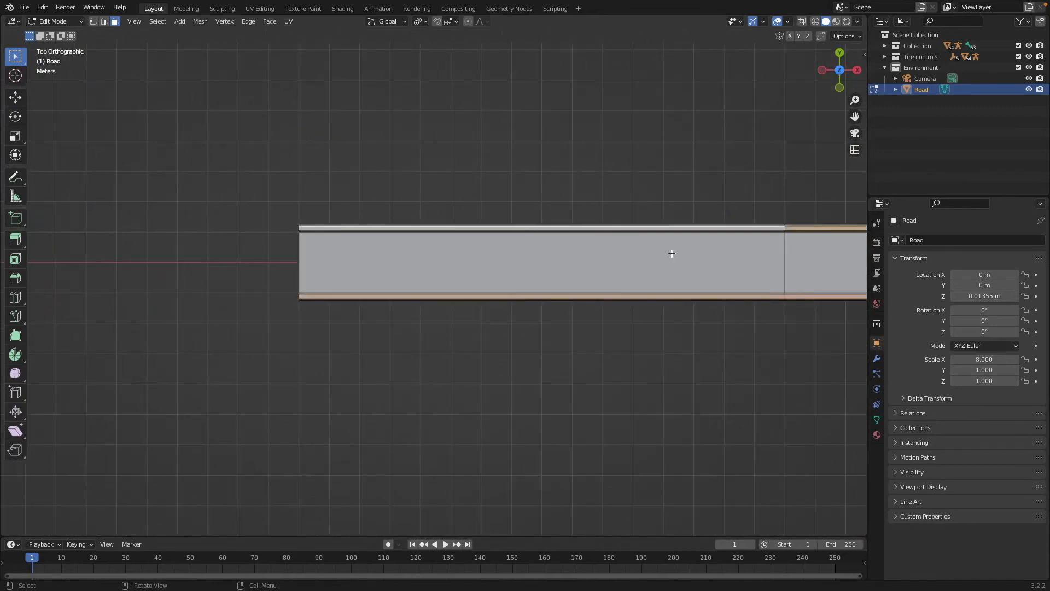
Lower the selected wall tops along Z while viewing through the camera, and return to Object Mode.
{"action": "key", "text": "KP_0"}
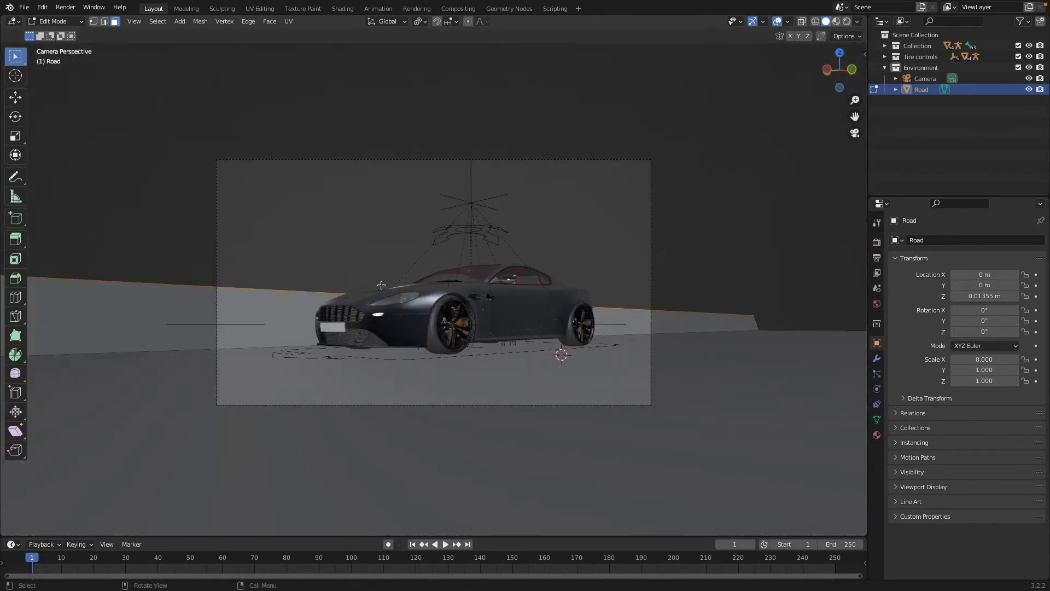
{"action": "key", "text": "g"}
{"action": "key", "text": "z"}
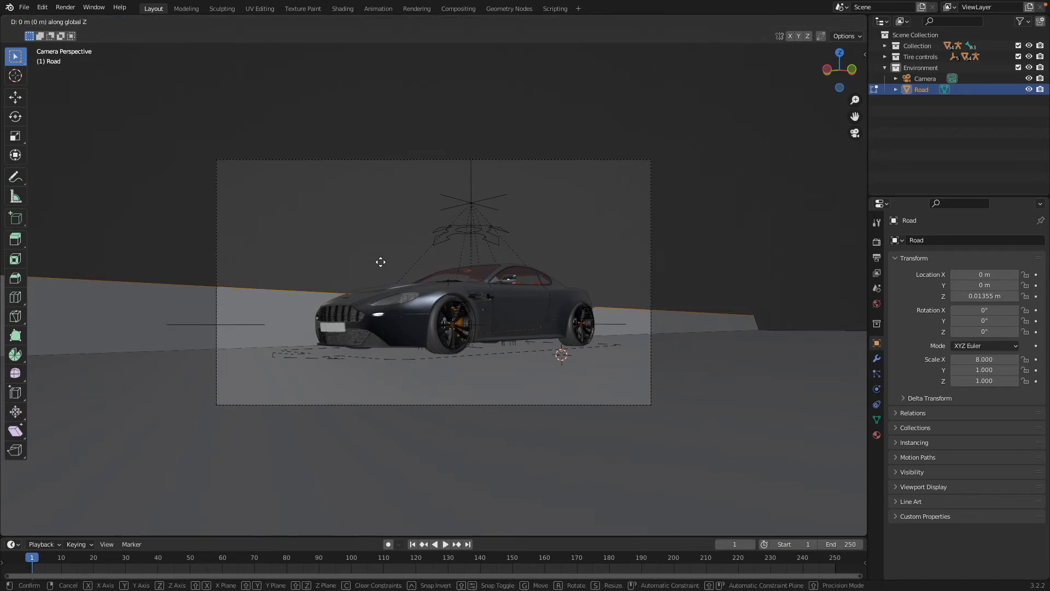
{"action": "key", "text": "Escape"}
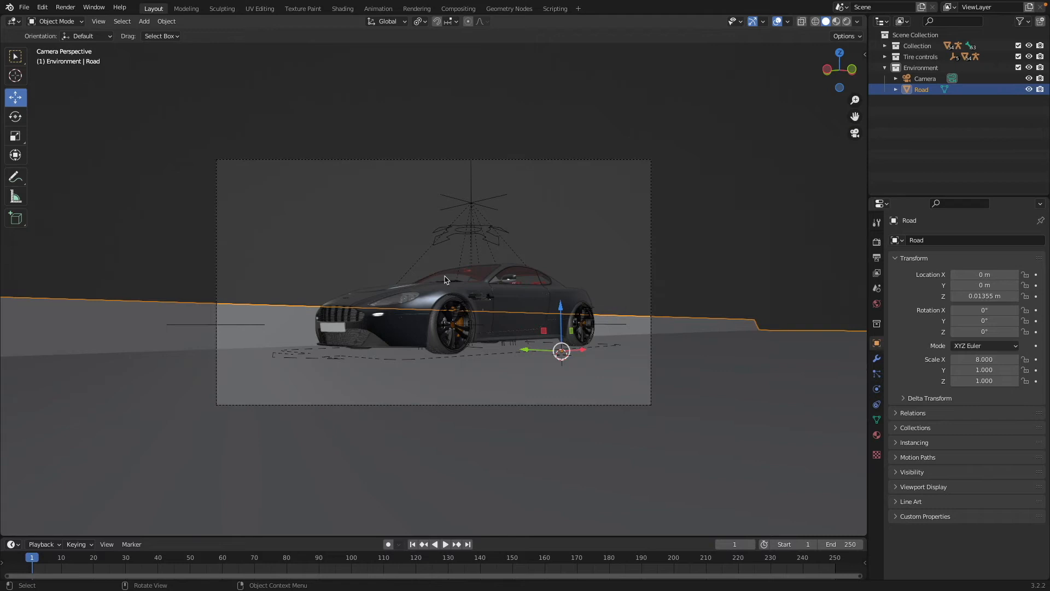
Select the car's Master Control, enlarge the timeline, and insert location keyframes at frame 1.
{"action": "left_click", "coordinate": [474, 188]}
{"action": "middle_click_drag", "start_coordinate": [474, 187], "coordinate": [715, 268]}
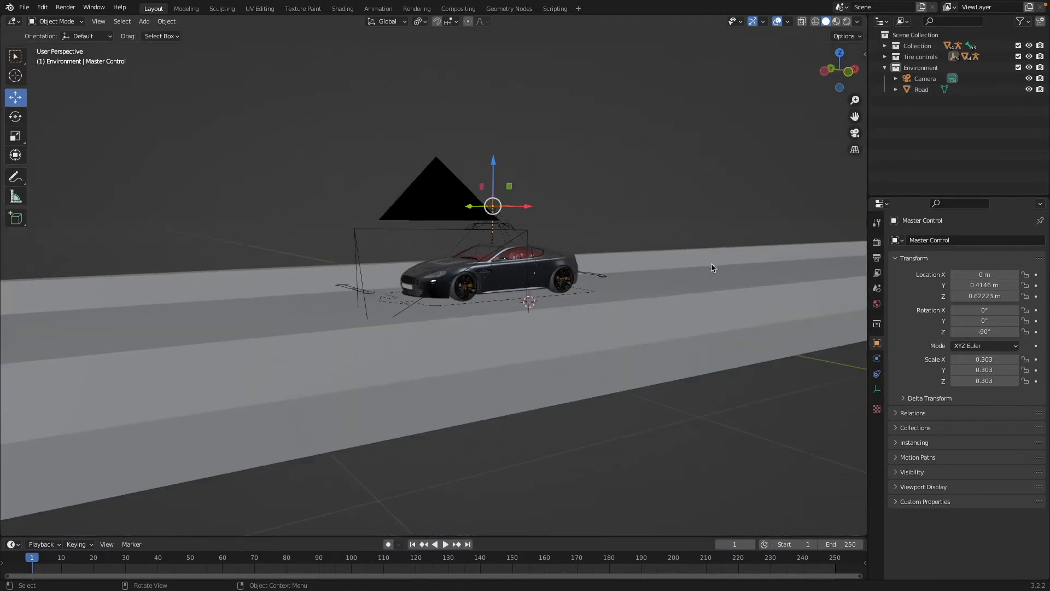
{"action": "left_click_drag", "start_coordinate": [553, 536], "coordinate": [551, 488]}
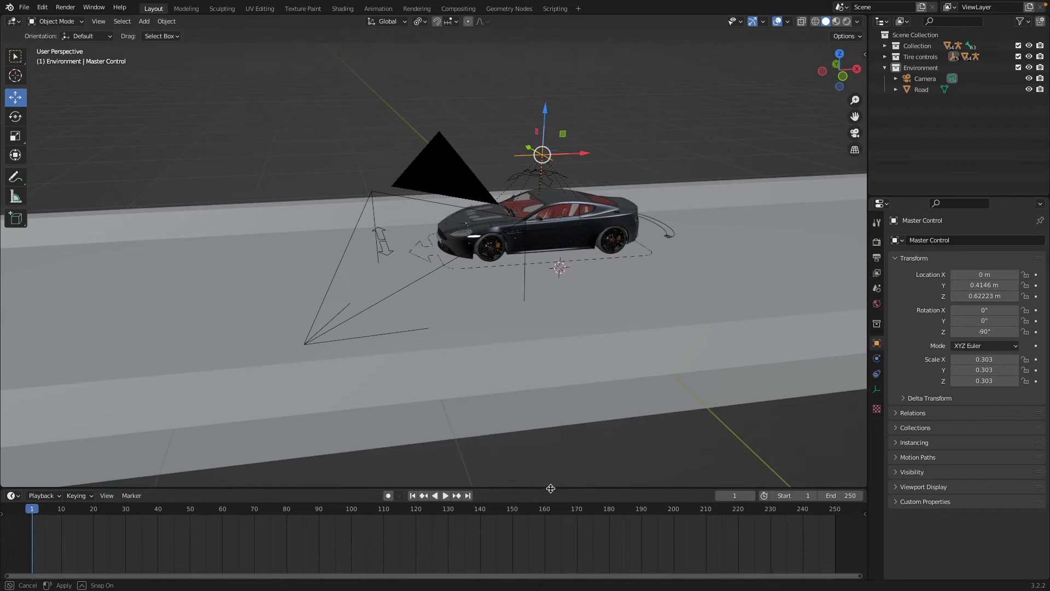
{"action": "right_click", "coordinate": [984, 274]}
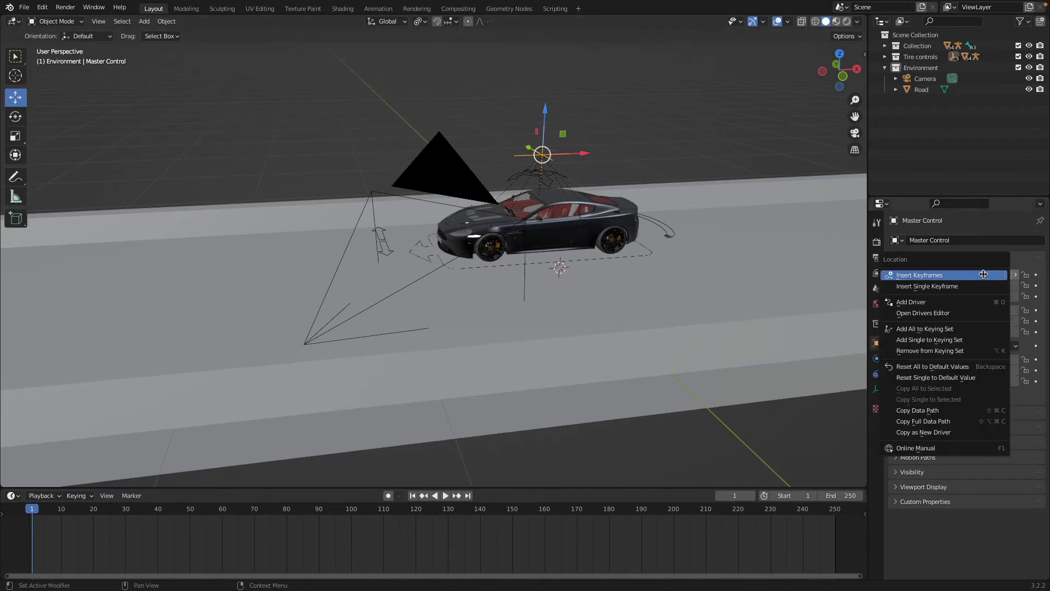
{"action": "left_click", "coordinate": [983, 275]}
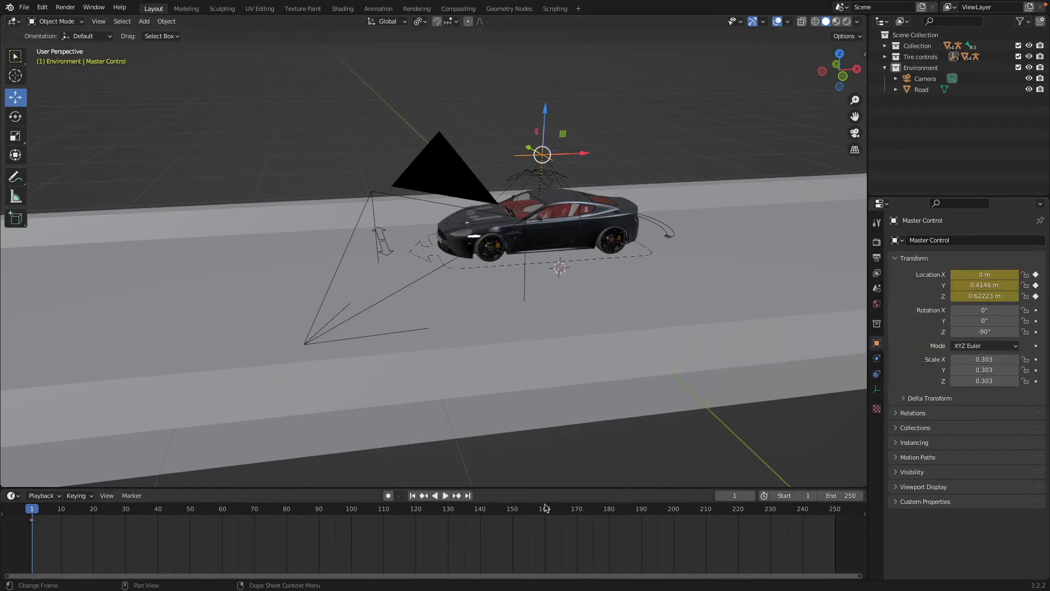
Set the animation's end frame to 120.
{"action": "left_click", "coordinate": [848, 495]}
{"action": "type", "text": "120"}
{"action": "key", "text": "Return"}
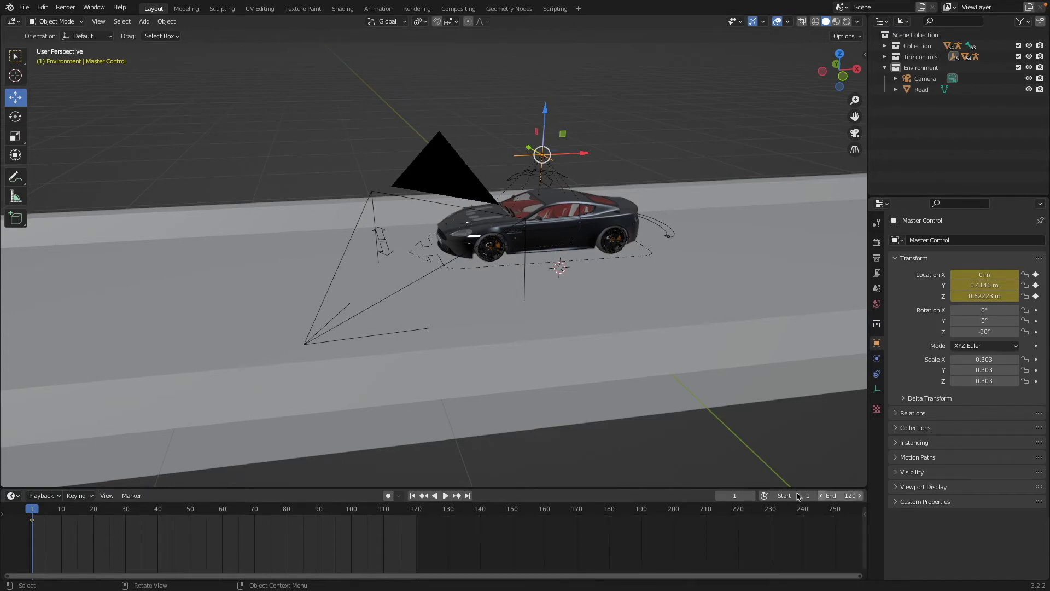
At frame 120, move the Master Control along the road to about X -84.19 m and keyframe its X location.
{"action": "left_click_drag", "start_coordinate": [395, 510], "coordinate": [417, 513]}
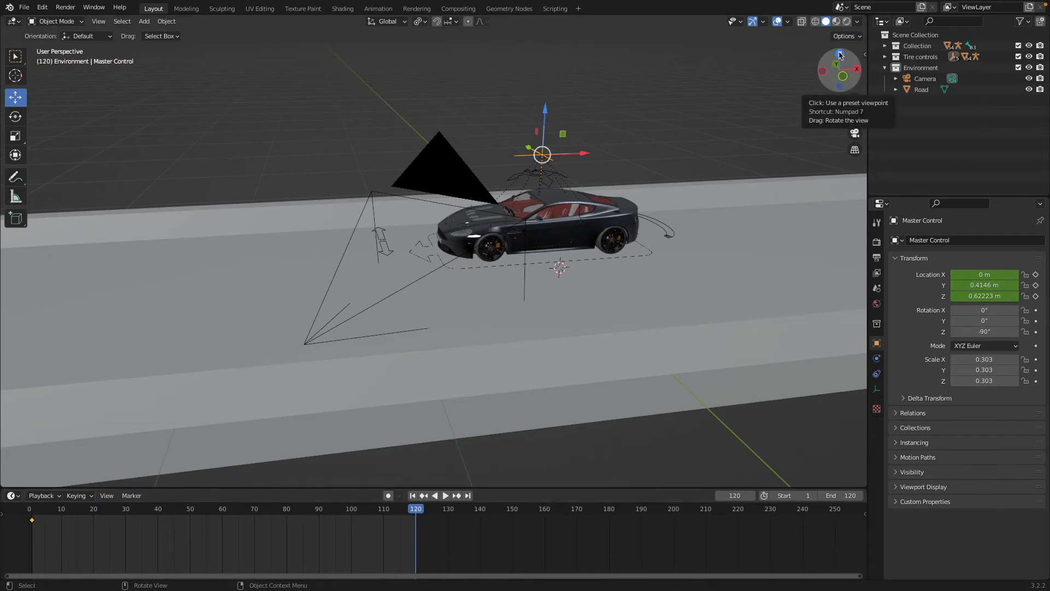
{"action": "left_click", "coordinate": [841, 53]}
{"action": "scroll", "coordinate": [488, 287], "scroll_direction": "down", "scroll_amount": 5}
{"action": "scroll", "coordinate": [489, 289], "scroll_direction": "down", "scroll_amount": 4}
{"action": "middle_click_drag", "start_coordinate": [206, 354], "coordinate": [460, 346], "text": "shift"}
{"action": "left_click_drag", "start_coordinate": [743, 246], "coordinate": [138, 248]}
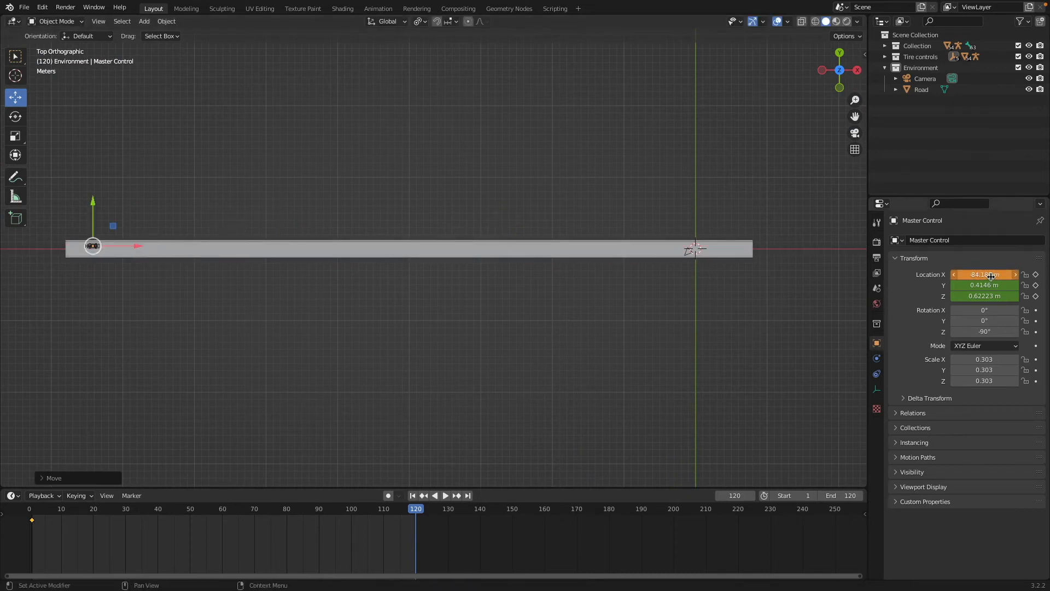
{"action": "left_click", "coordinate": [1037, 274]}
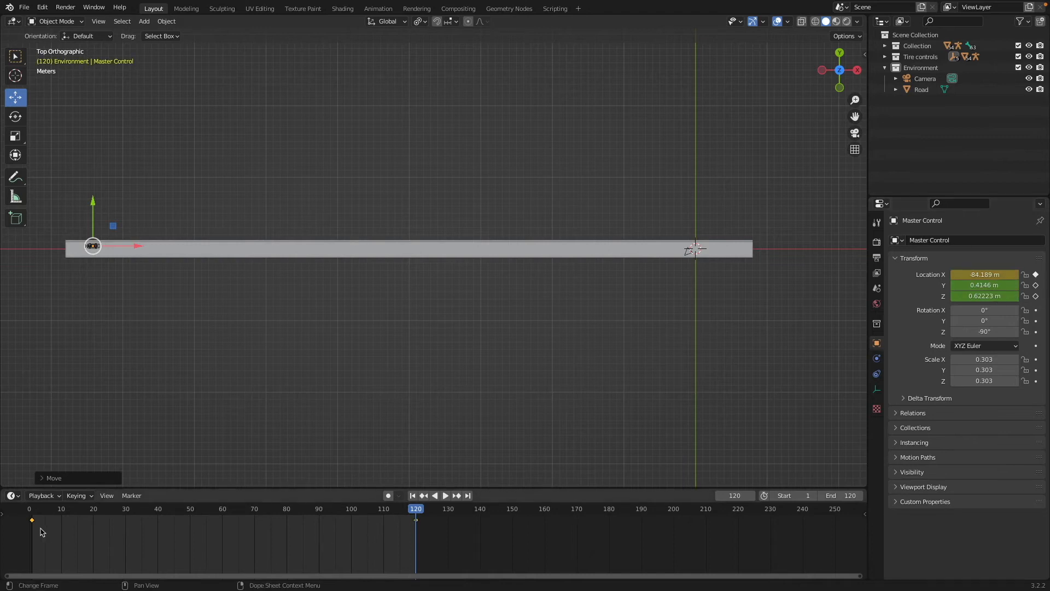
Set the Master Control keyframes' interpolation to Linear and play the animation from the start.
{"action": "left_click", "coordinate": [101, 545]}
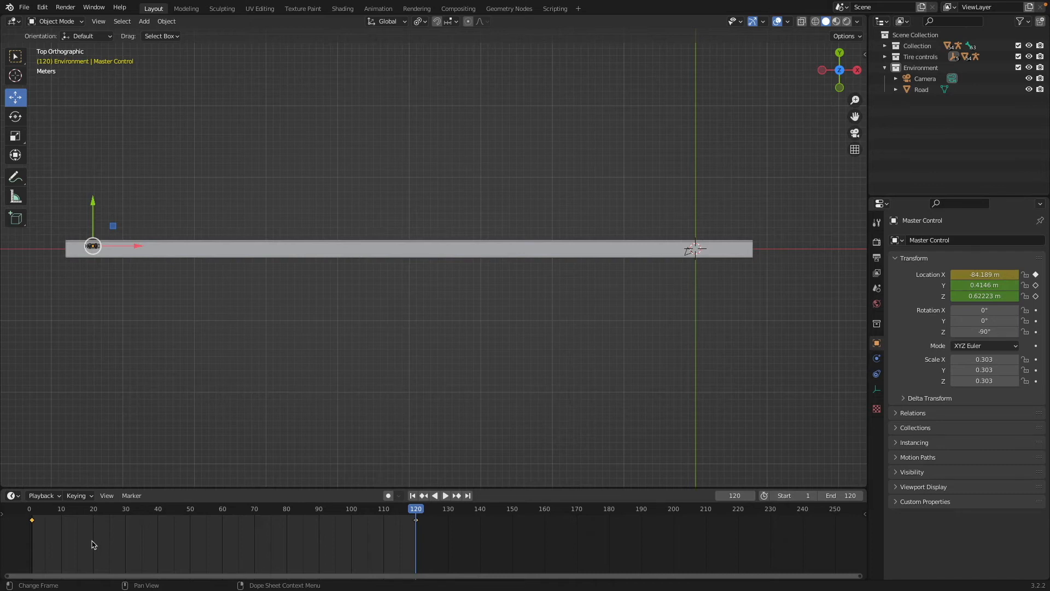
{"action": "right_click", "coordinate": [93, 545]}
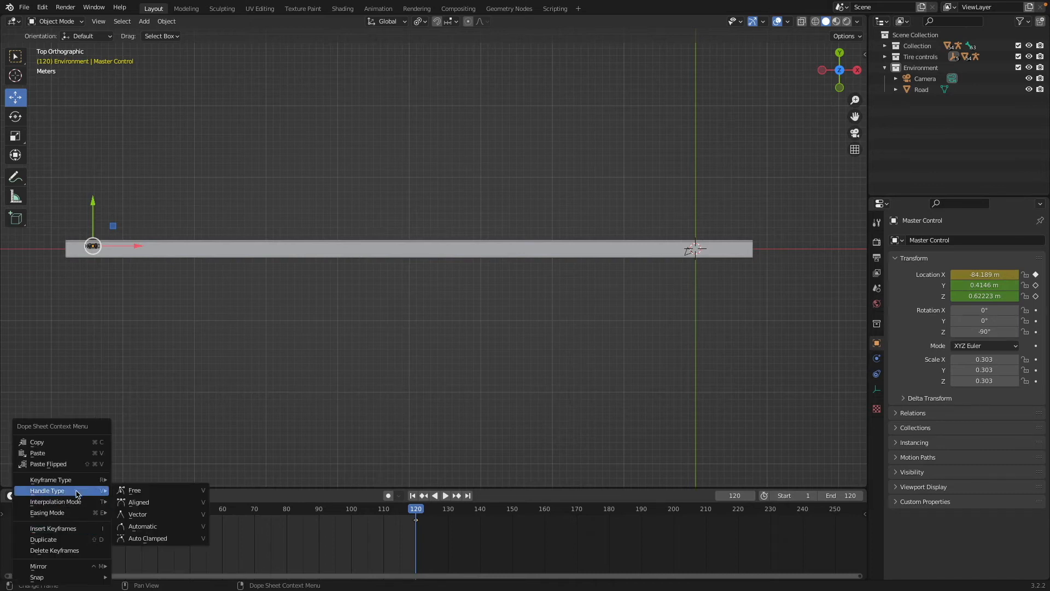
{"action": "mouse_move", "coordinate": [75, 504]}
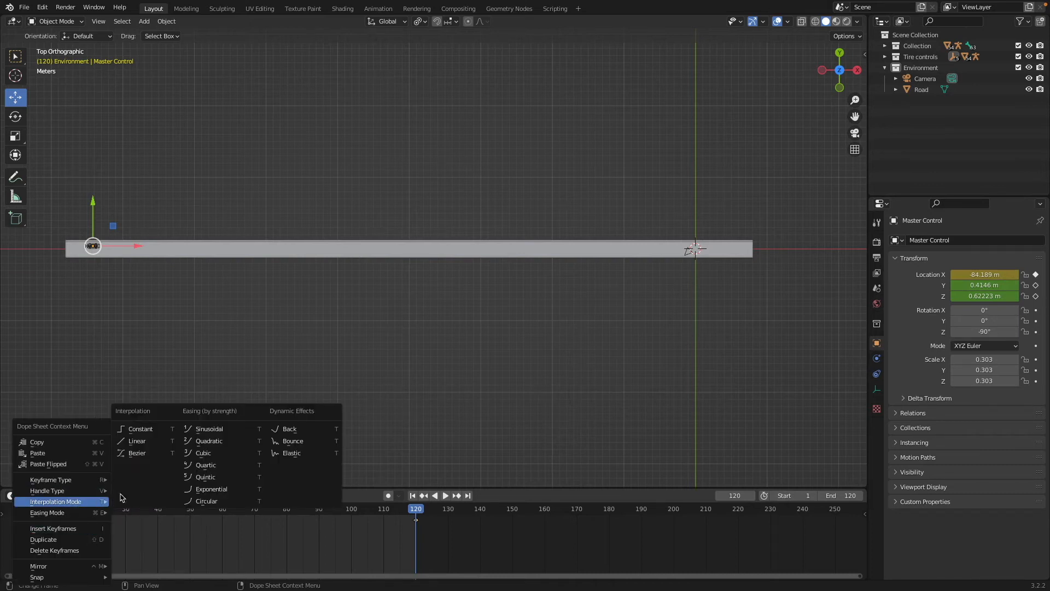
{"action": "left_click", "coordinate": [140, 443]}
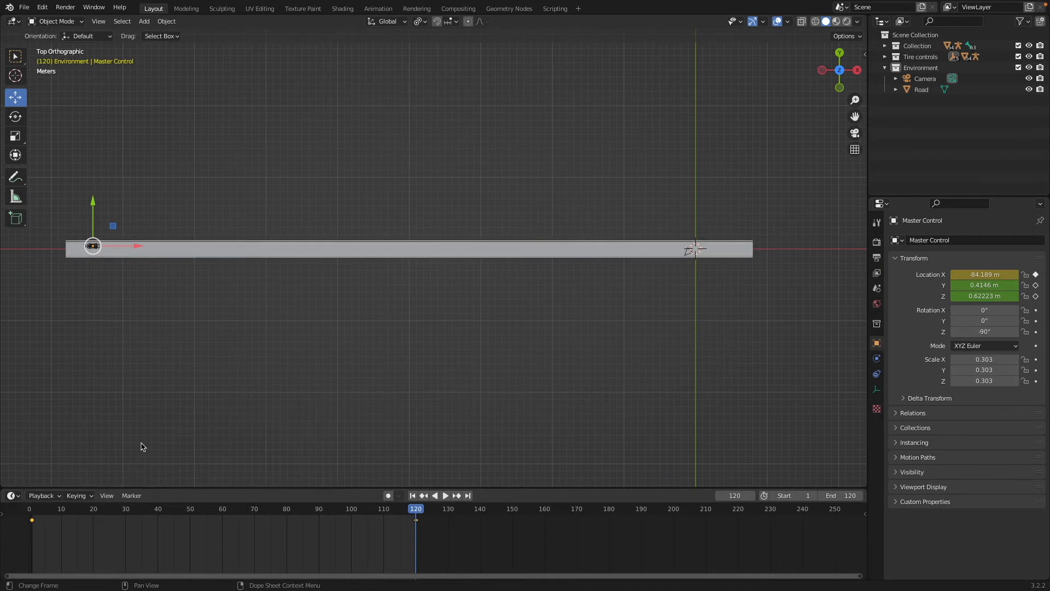
{"action": "left_click", "coordinate": [31, 515]}
{"action": "key", "text": "space"}
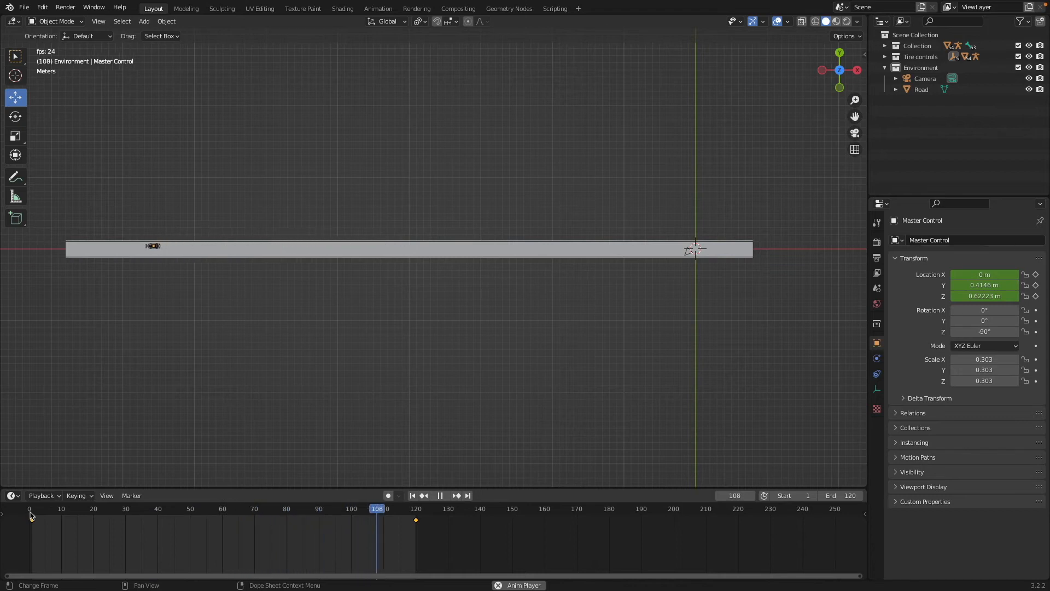
Stop the playback and parent the camera to the car's Master Control using the Object option.
{"action": "key", "text": "space"}
{"action": "left_click", "coordinate": [98, 21]}
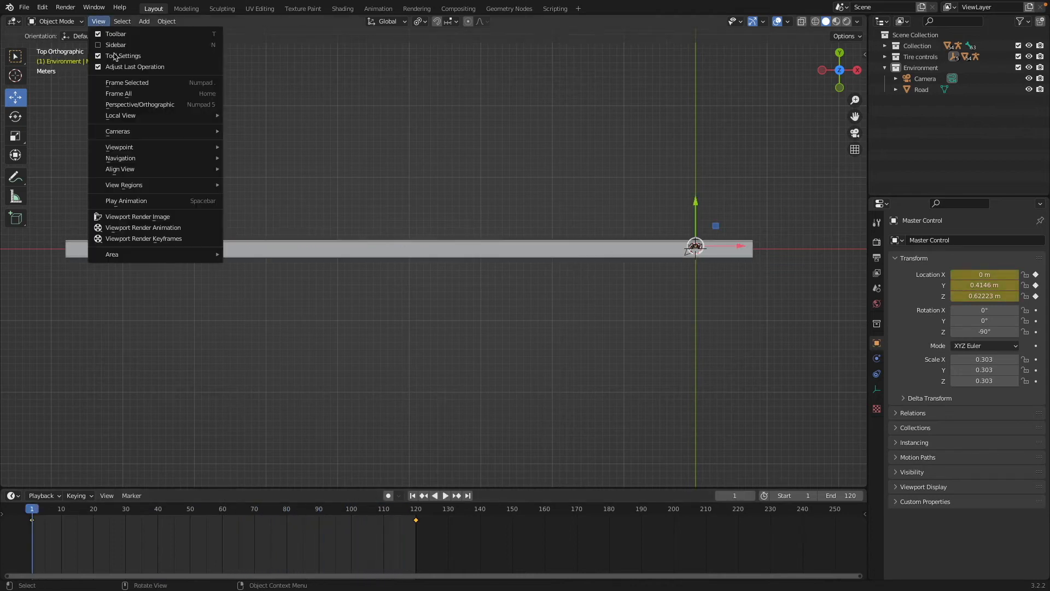
{"action": "key", "text": "Escape"}
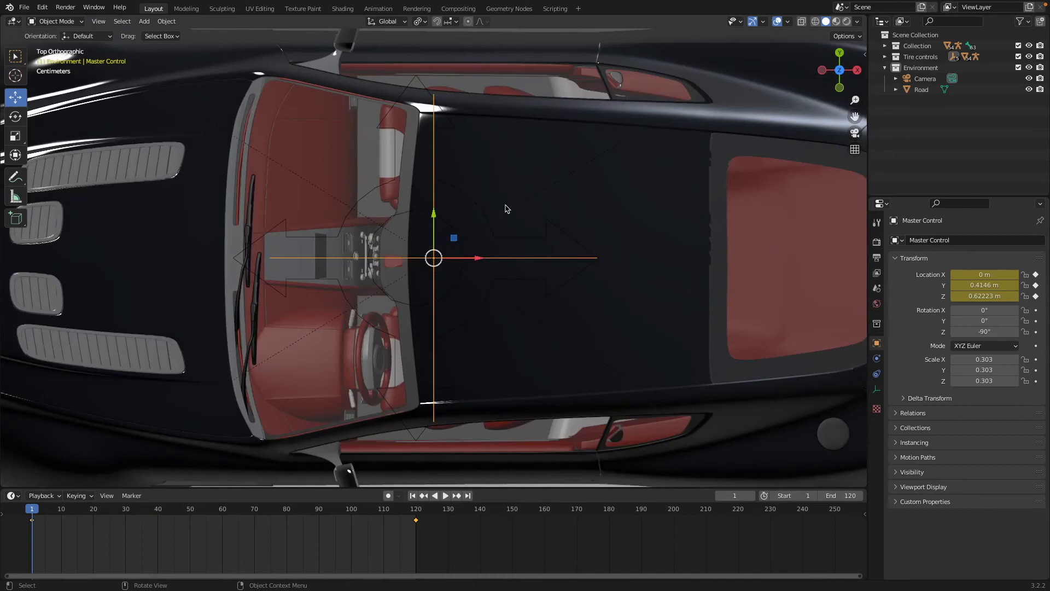
{"action": "scroll", "coordinate": [507, 209], "scroll_direction": "down", "scroll_amount": 6}
{"action": "scroll", "coordinate": [507, 209], "scroll_direction": "down", "scroll_amount": 8}
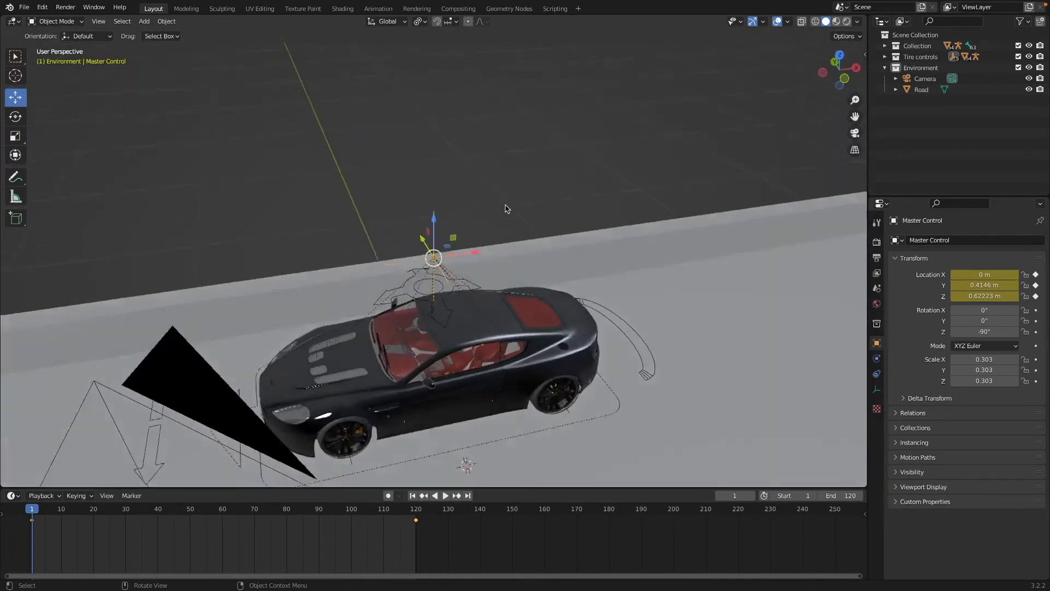
{"action": "scroll", "coordinate": [451, 297], "scroll_direction": "down", "scroll_amount": 5}
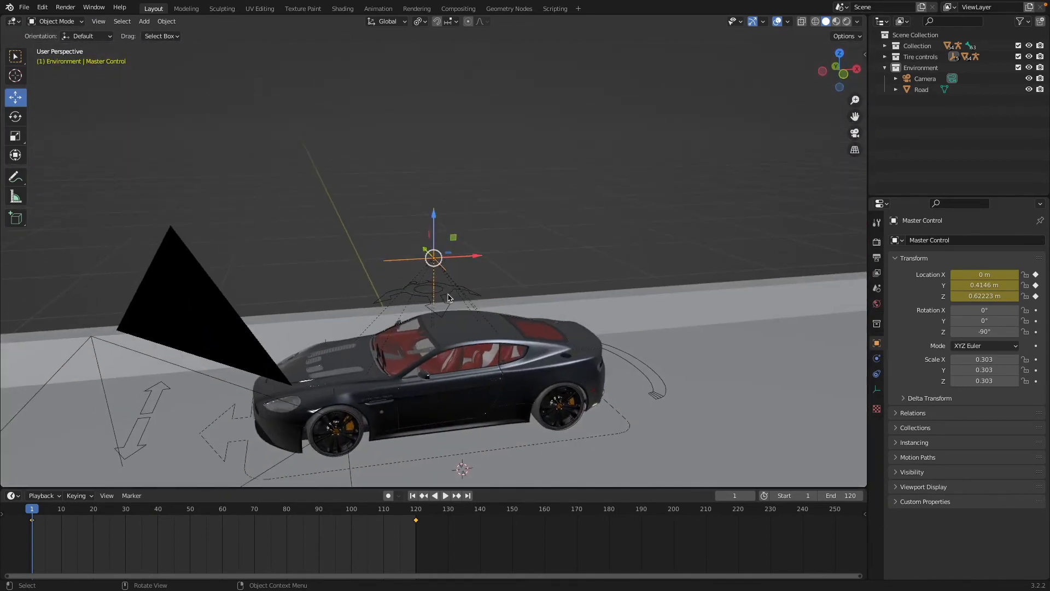
{"action": "scroll", "coordinate": [449, 297], "scroll_direction": "down", "scroll_amount": 2}
{"action": "left_click", "coordinate": [290, 318]}
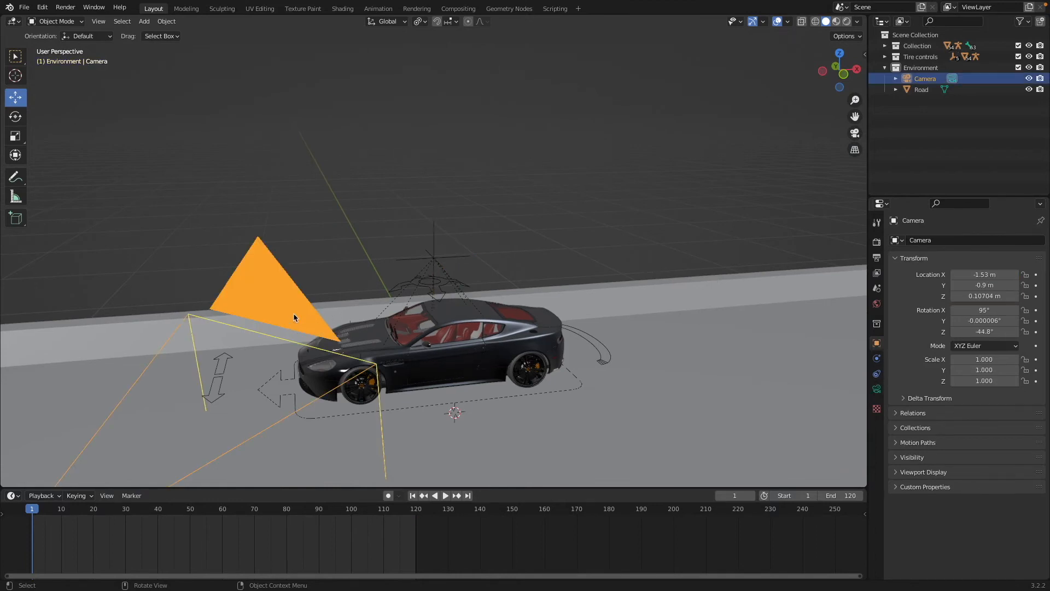
{"action": "left_click", "coordinate": [435, 240], "text": "shift"}
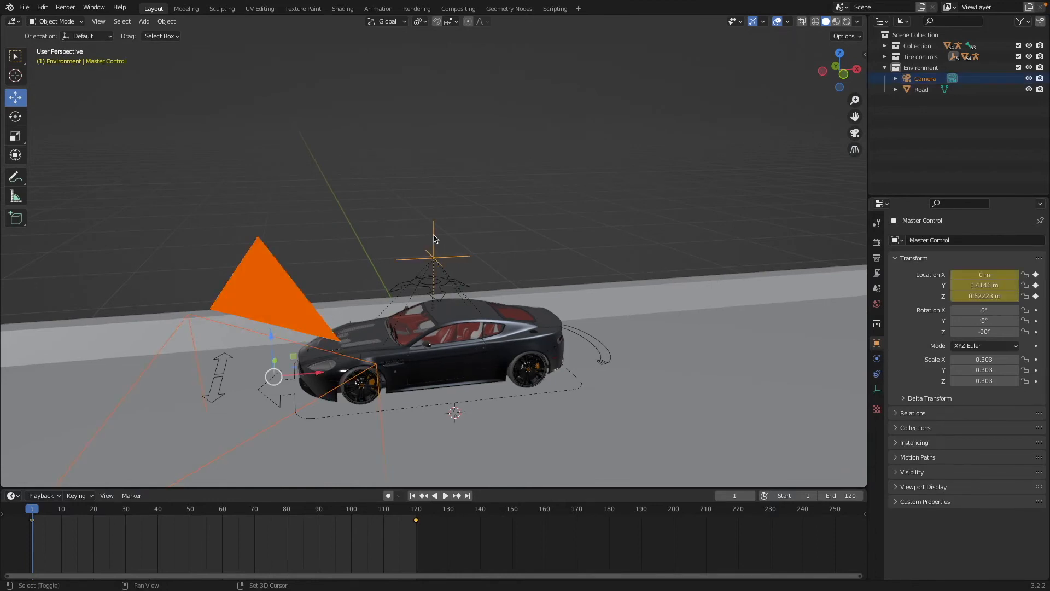
{"action": "key", "text": "ctrl+p"}
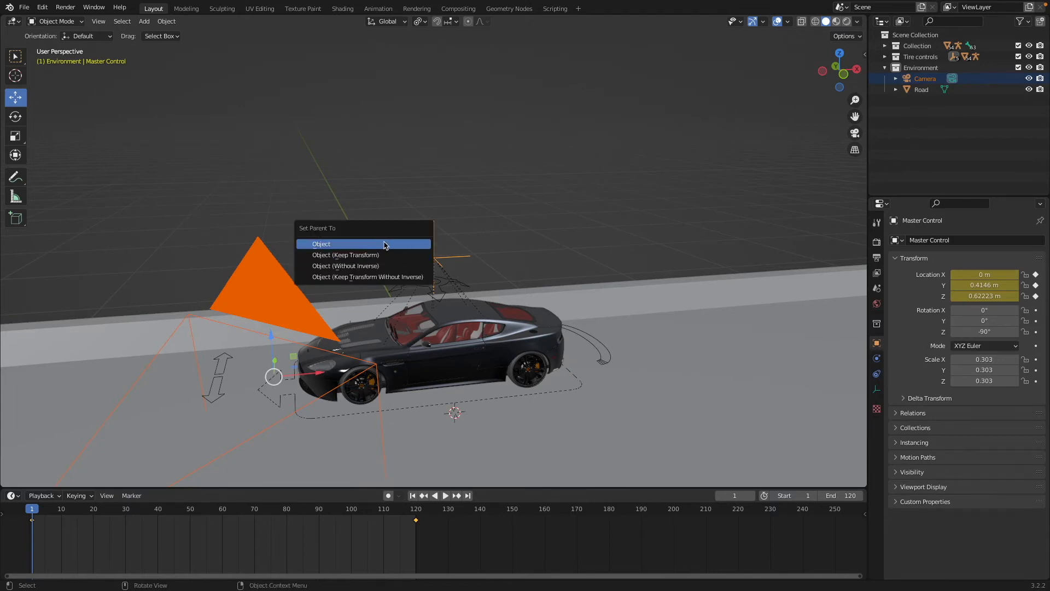
{"action": "left_click", "coordinate": [385, 246]}
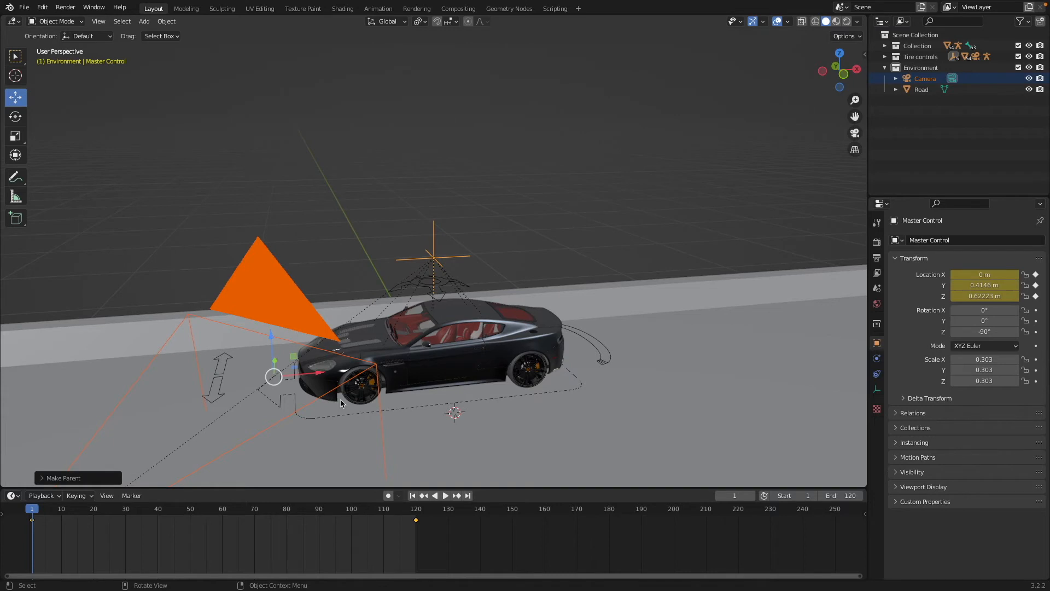
Play the animation through the camera view, then return to frame 1.
{"action": "left_click", "coordinate": [275, 244]}
{"action": "key", "text": "KP_0"}
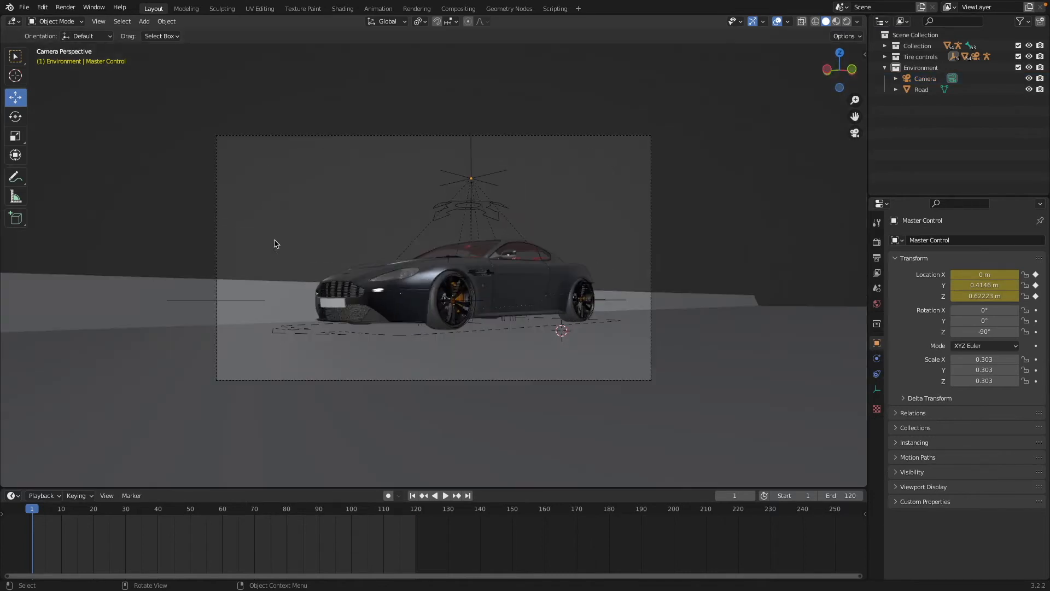
{"action": "key", "text": "space"}
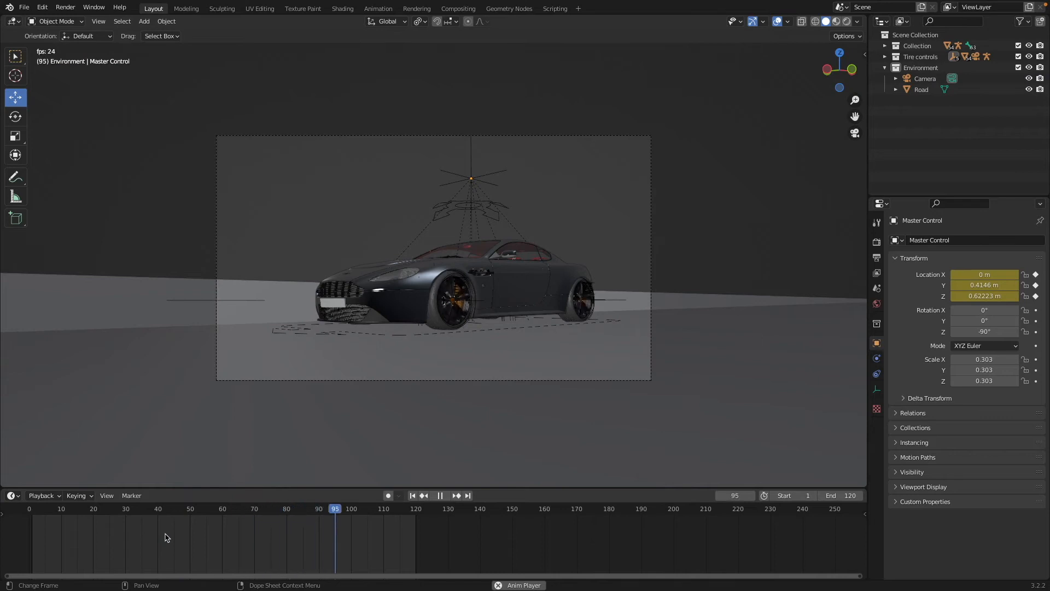
{"action": "left_click_drag", "start_coordinate": [118, 517], "coordinate": [32, 521]}
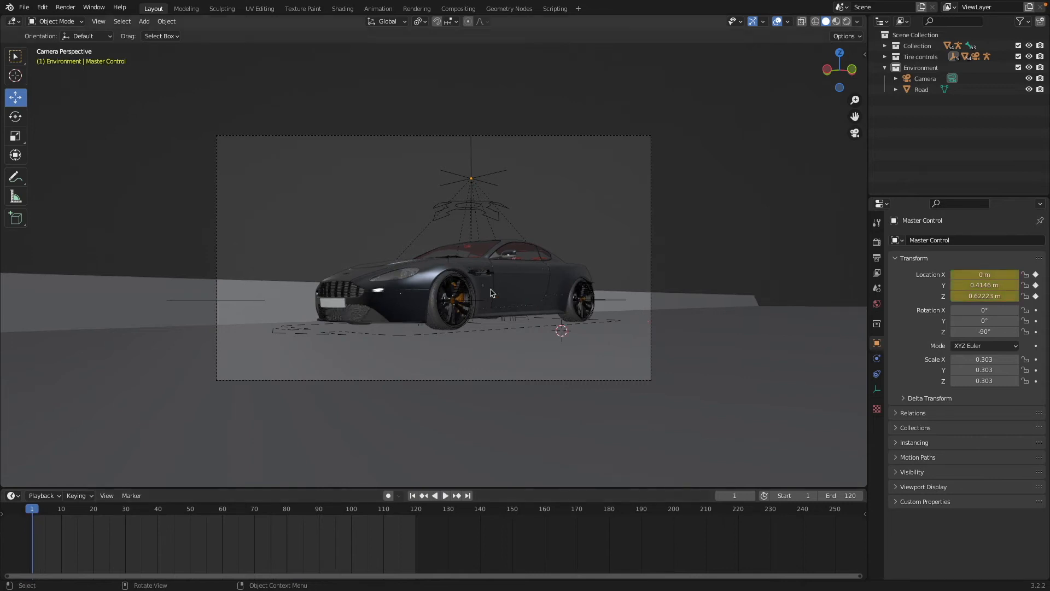
Change the driver expression on the FL Tire's X rotation to var*5.
{"action": "left_click", "coordinate": [474, 305]}
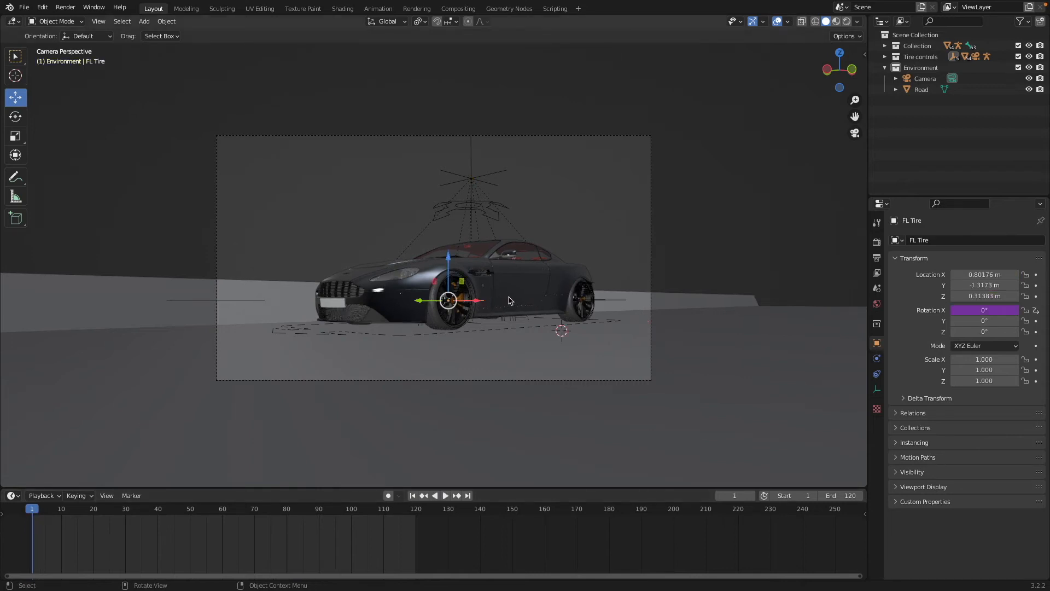
{"action": "key", "text": "n"}
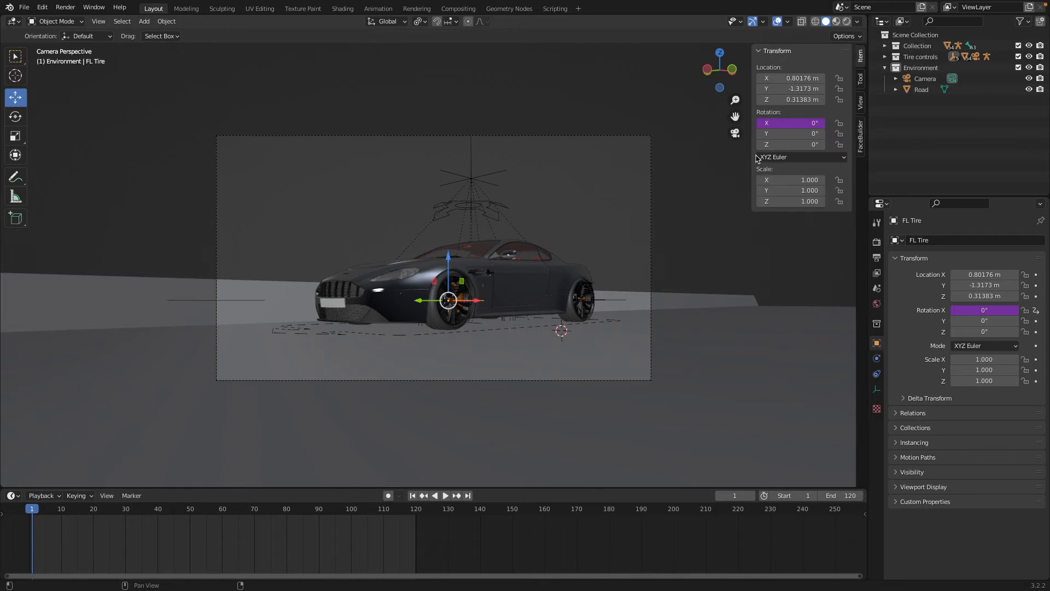
{"action": "right_click", "coordinate": [772, 125]}
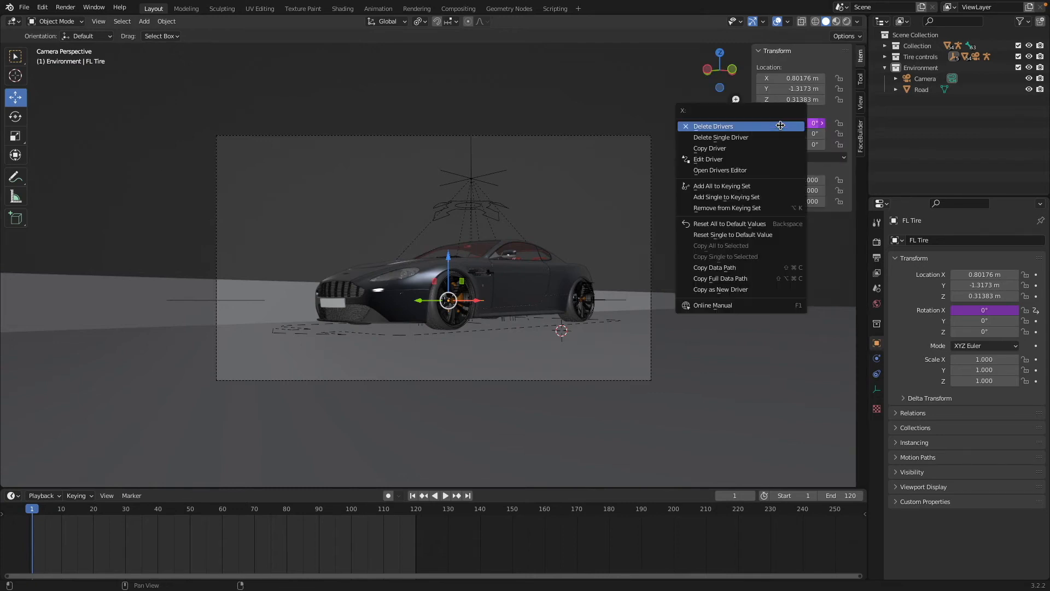
{"action": "left_click", "coordinate": [750, 160]}
{"action": "left_click", "coordinate": [714, 208]}
{"action": "left_click", "coordinate": [715, 208]}
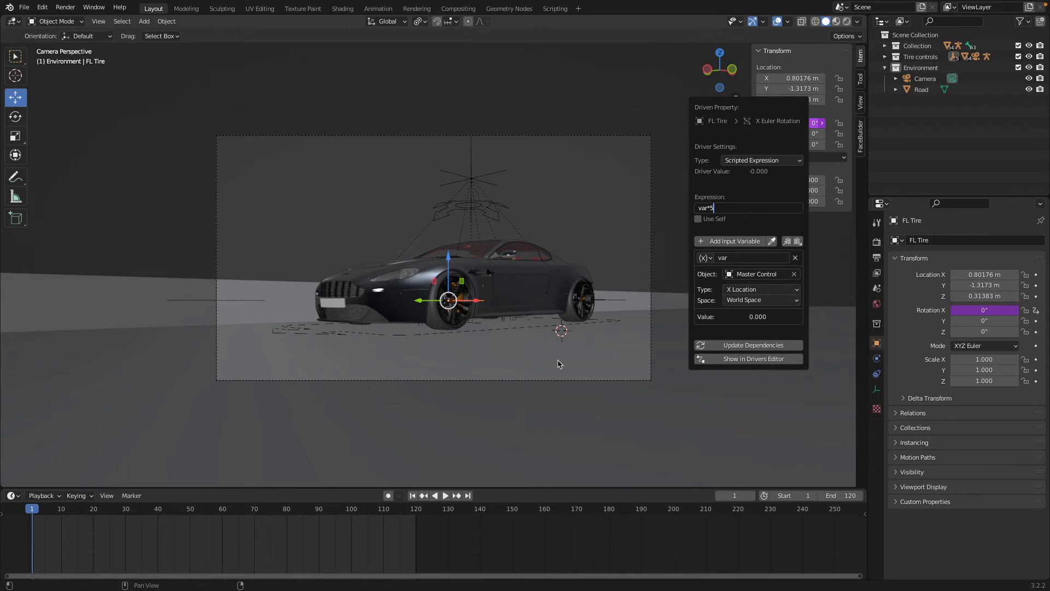
{"action": "key", "text": "Return"}
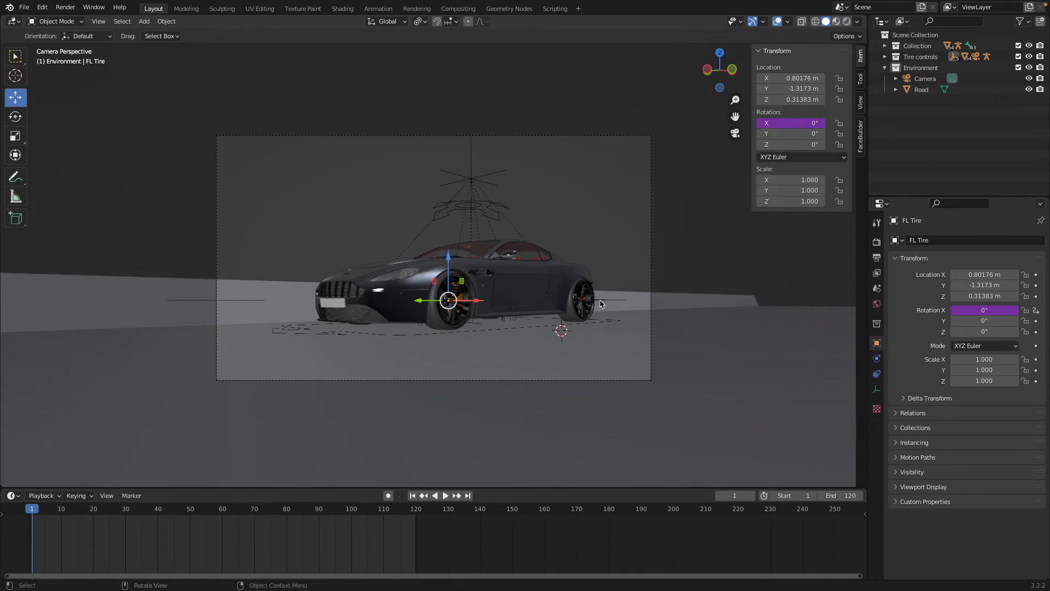
Append *54 to the driver expression on the BL Tire's X rotation and play the animation.
{"action": "left_click", "coordinate": [600, 303]}
{"action": "right_click", "coordinate": [782, 123]}
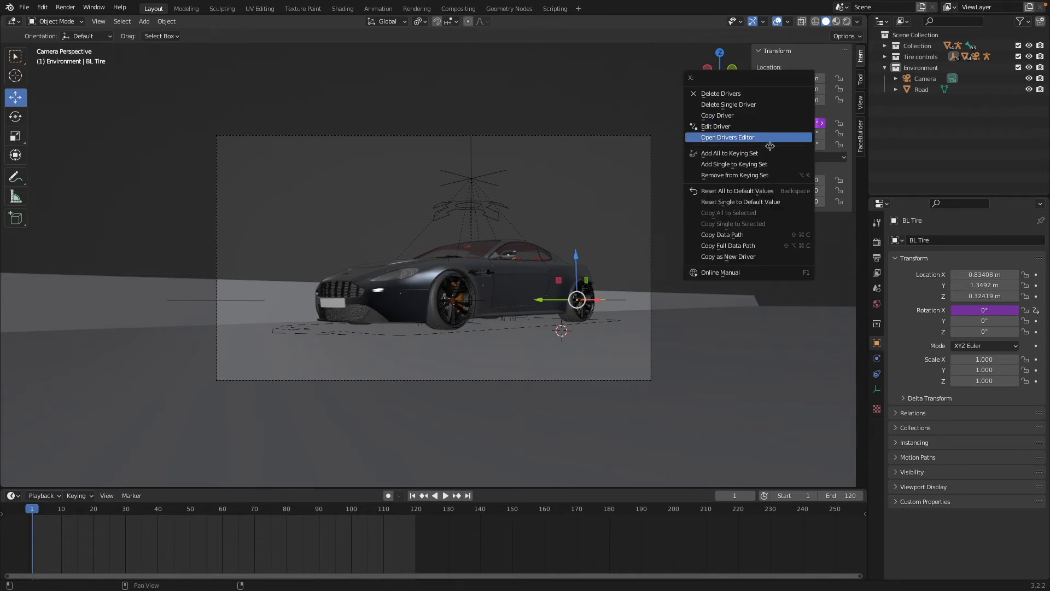
{"action": "right_click", "coordinate": [778, 120]}
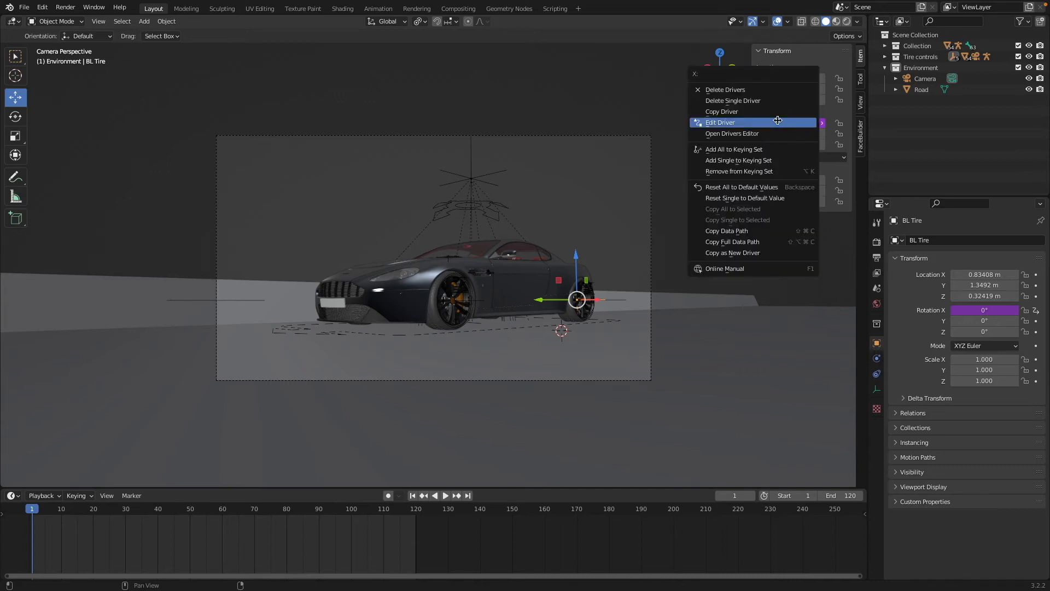
{"action": "left_click", "coordinate": [778, 120]}
{"action": "left_click", "coordinate": [753, 171]}
{"action": "type", "text": "*54"}
{"action": "key", "text": "Return"}
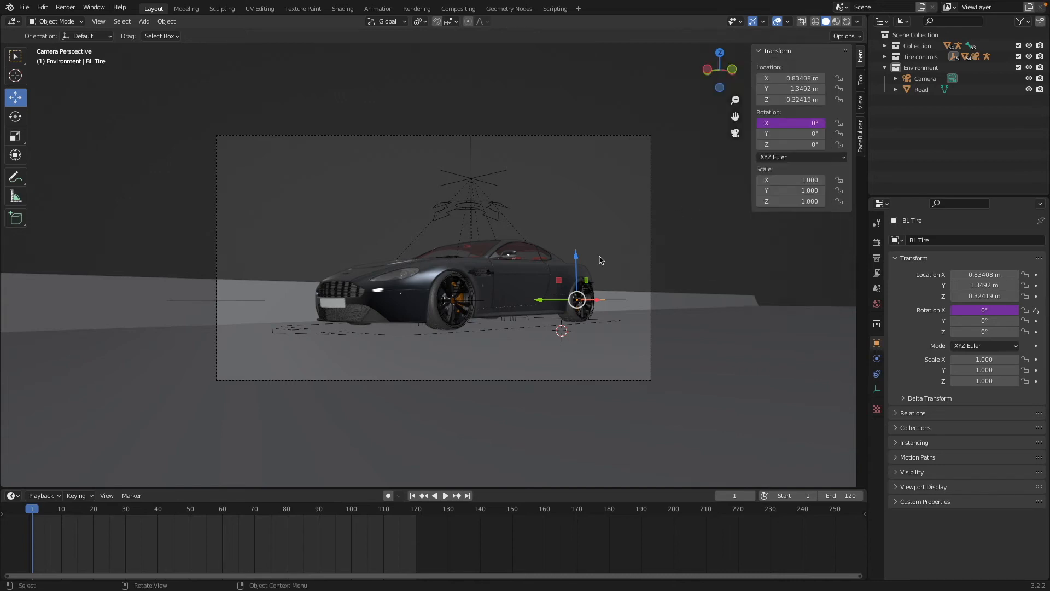
{"action": "key", "text": "space"}
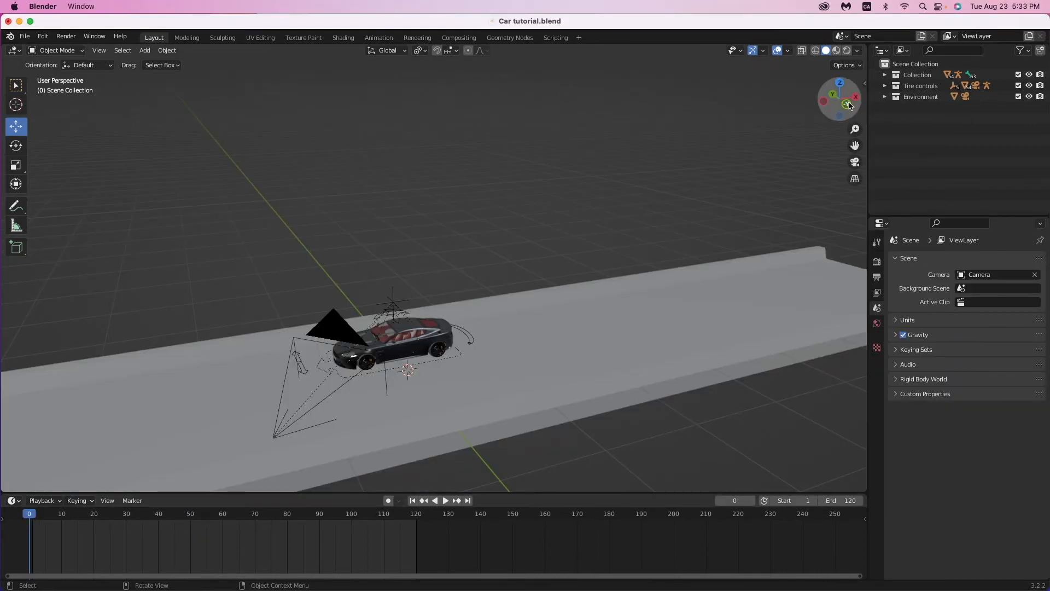
Exclude the Collection, Tire controls and Environment collections from the view layer.
{"action": "left_click", "coordinate": [1018, 74]}
{"action": "left_click", "coordinate": [1018, 86]}
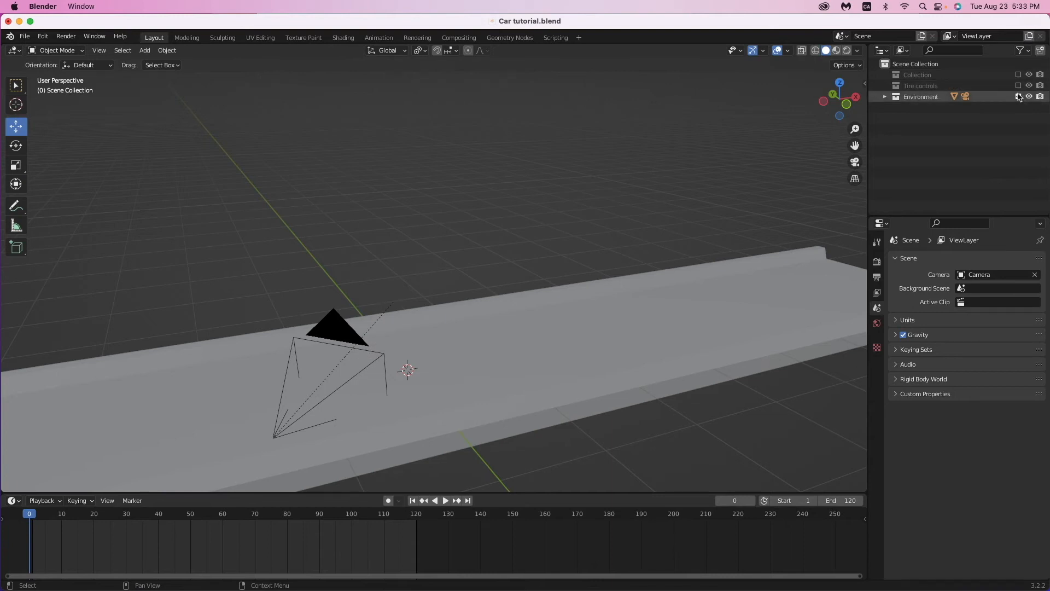
{"action": "left_click", "coordinate": [1018, 96]}
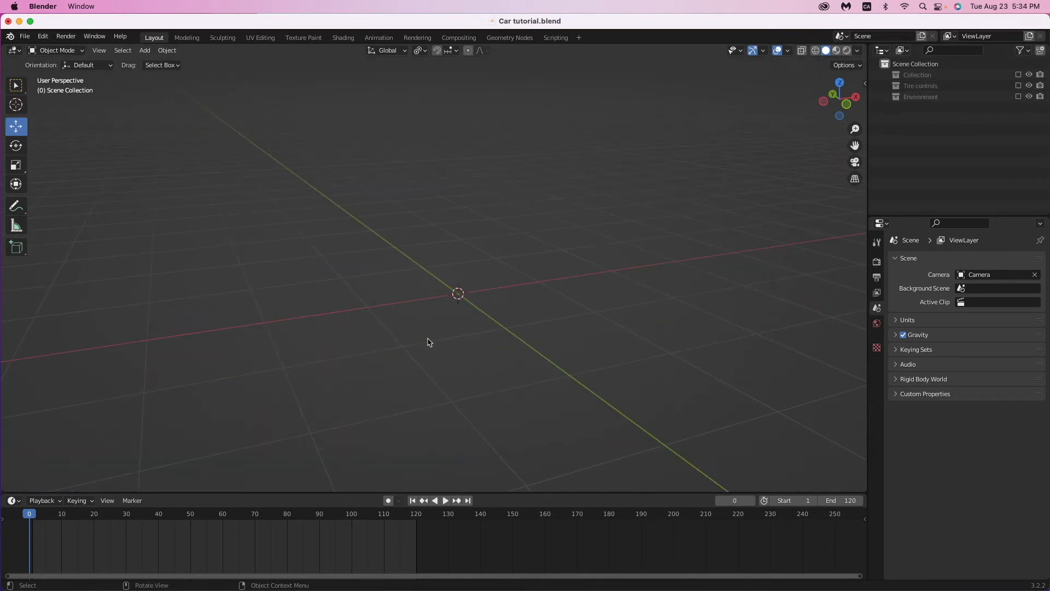
Add a mesh plane at the world origin.
{"action": "key", "text": "shift+a"}
{"action": "mouse_move", "coordinate": [435, 310]}
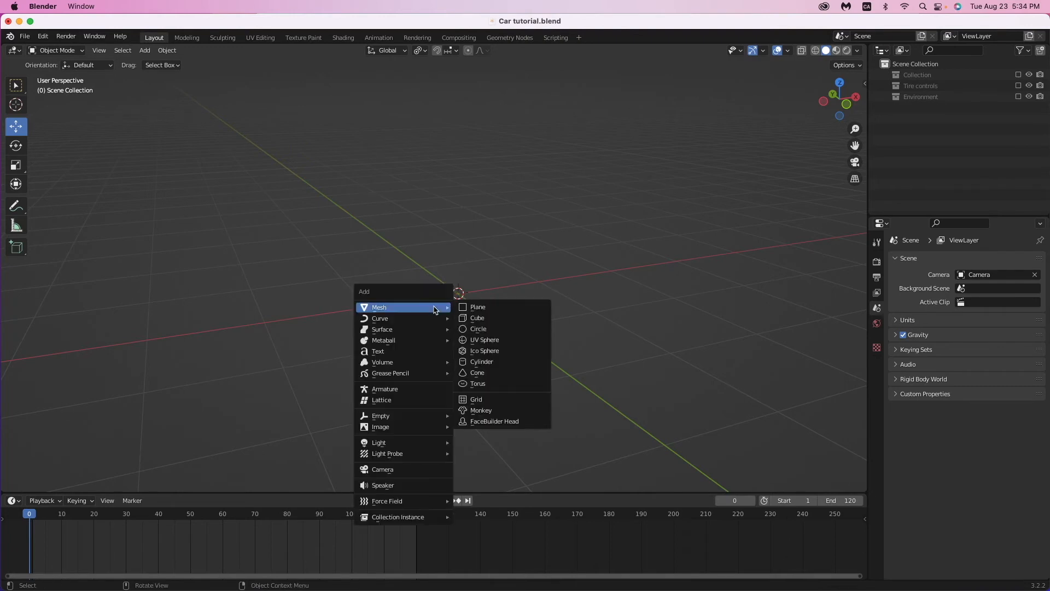
{"action": "left_click", "coordinate": [478, 307]}
Give the plane a Simple Subdivision Surface modifier with 8 viewport and 8 render levels, and apply it.
{"action": "left_click", "coordinate": [941, 261]}
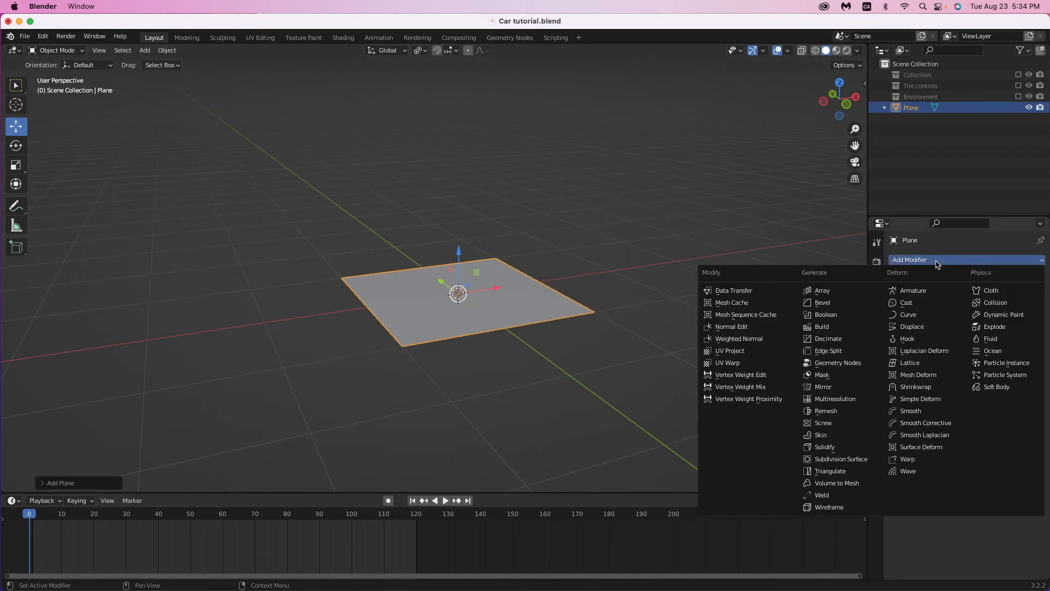
{"action": "left_click", "coordinate": [846, 465]}
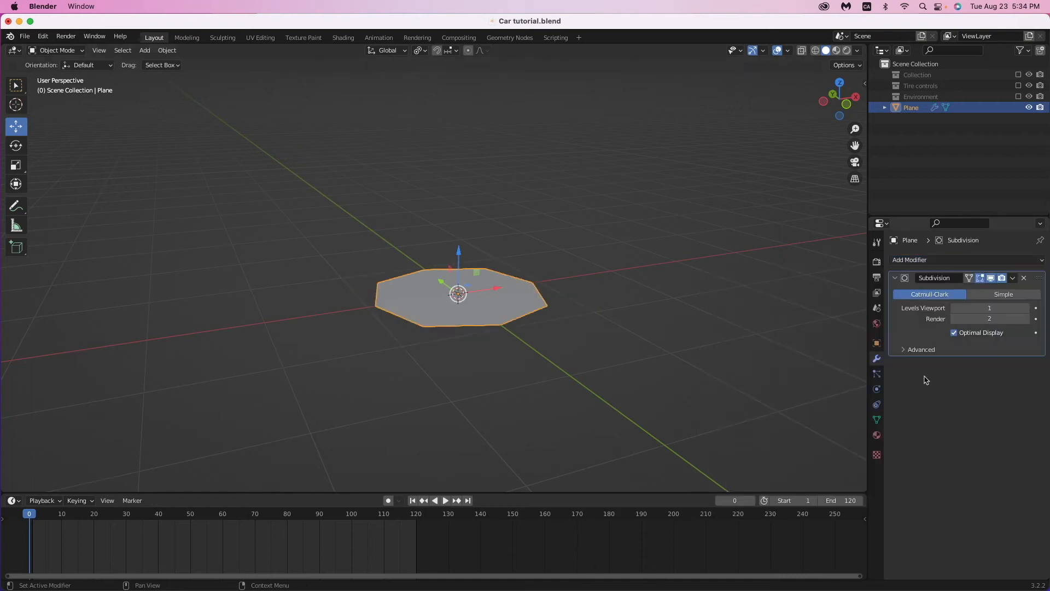
{"action": "left_click", "coordinate": [991, 310]}
{"action": "type", "text": "8"}
{"action": "key", "text": "Return"}
{"action": "double_click", "coordinate": [990, 318]}
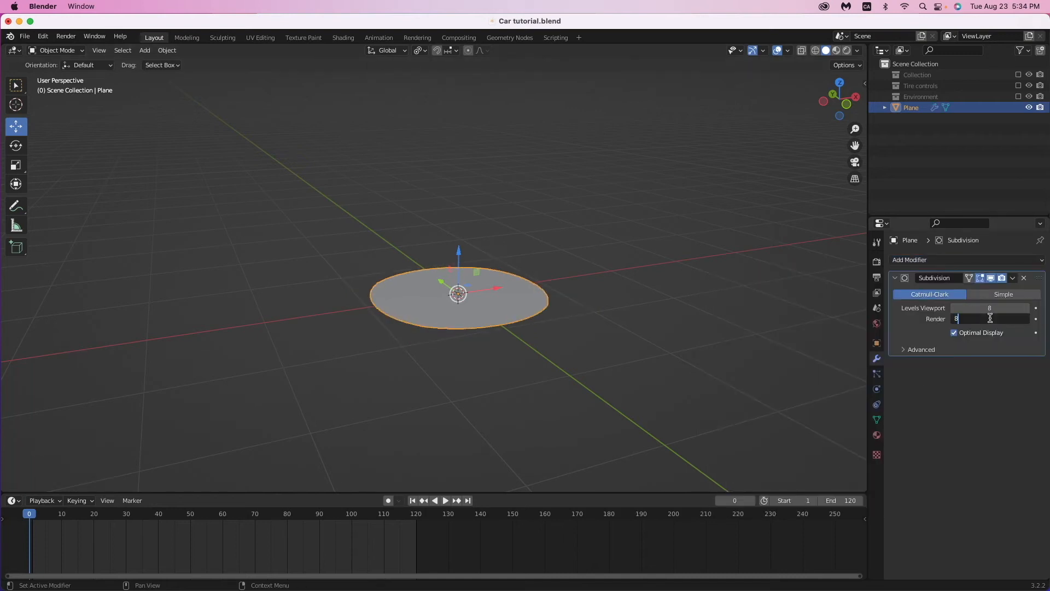
{"action": "key", "text": "Return"}
{"action": "left_click", "coordinate": [1011, 296]}
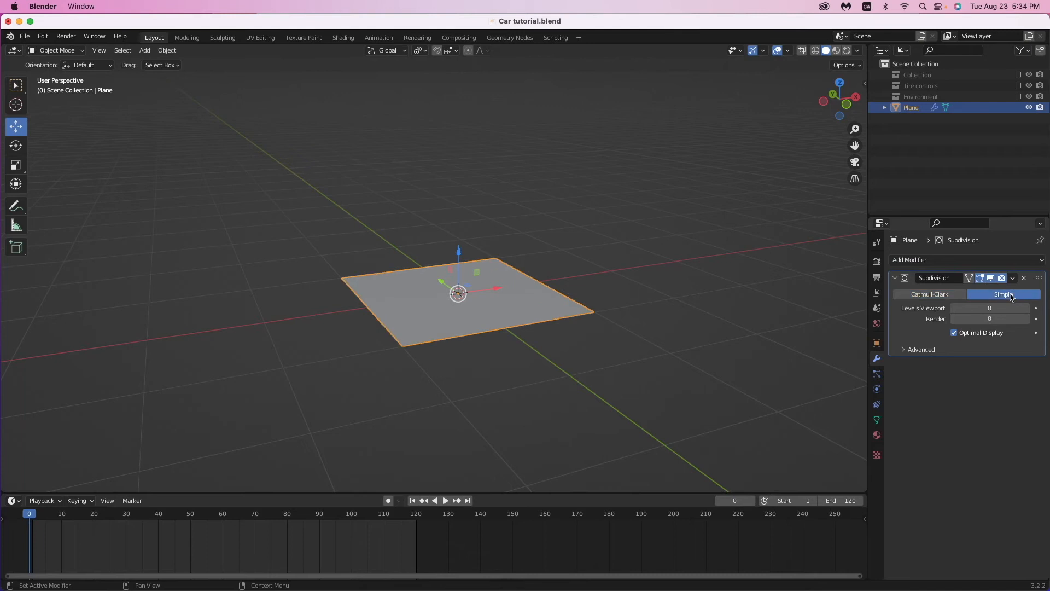
{"action": "left_click", "coordinate": [1014, 278]}
{"action": "left_click", "coordinate": [1000, 289]}
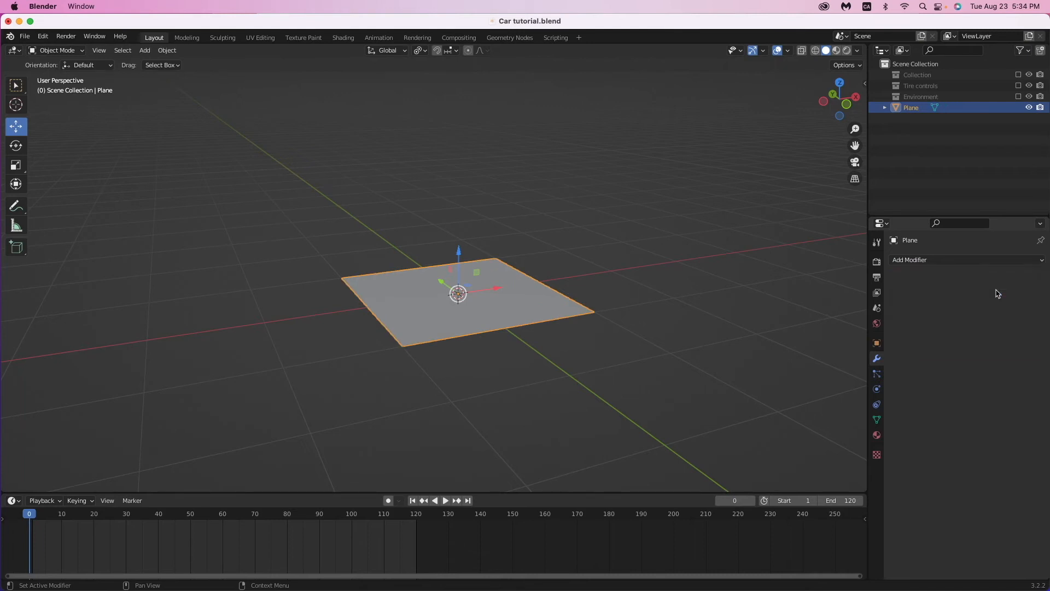
Add a Displace modifier to the plane with a new texture of type Clouds.
{"action": "left_click", "coordinate": [970, 260]}
{"action": "left_click", "coordinate": [932, 328]}
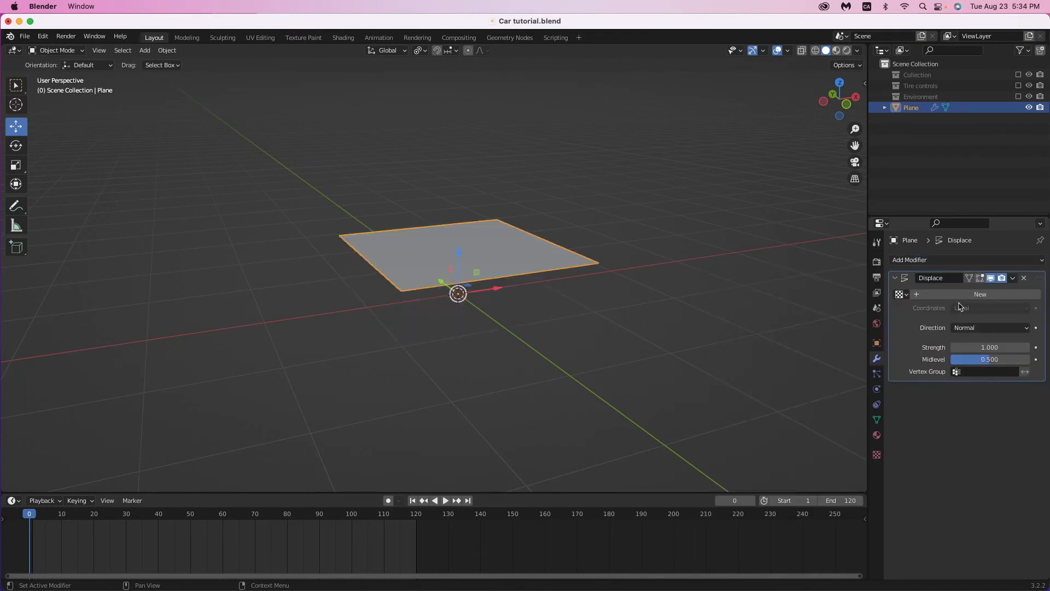
{"action": "left_click", "coordinate": [967, 296]}
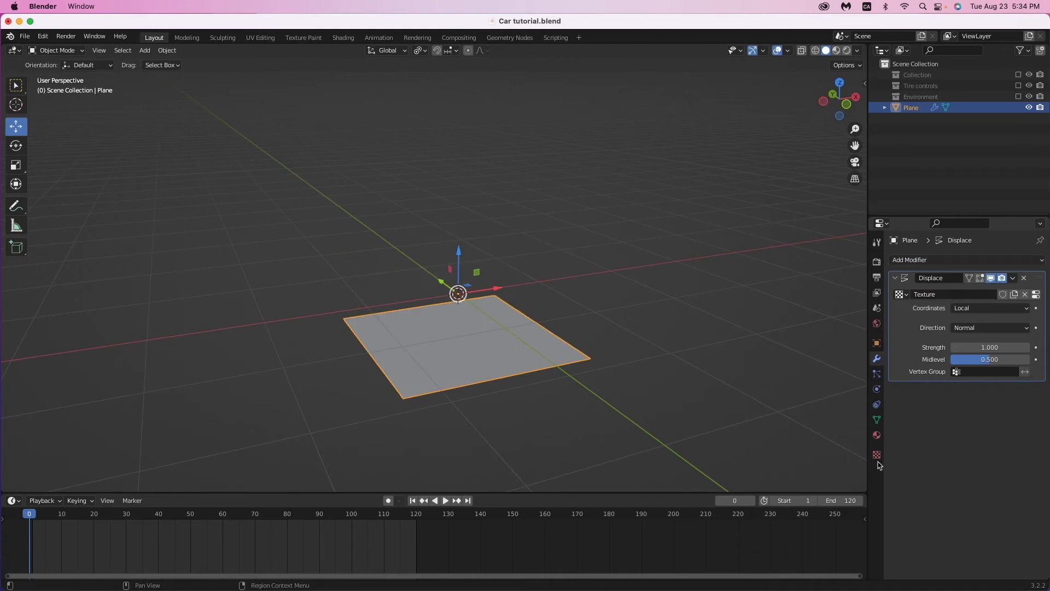
{"action": "left_click", "coordinate": [877, 454]}
{"action": "left_click", "coordinate": [964, 293]}
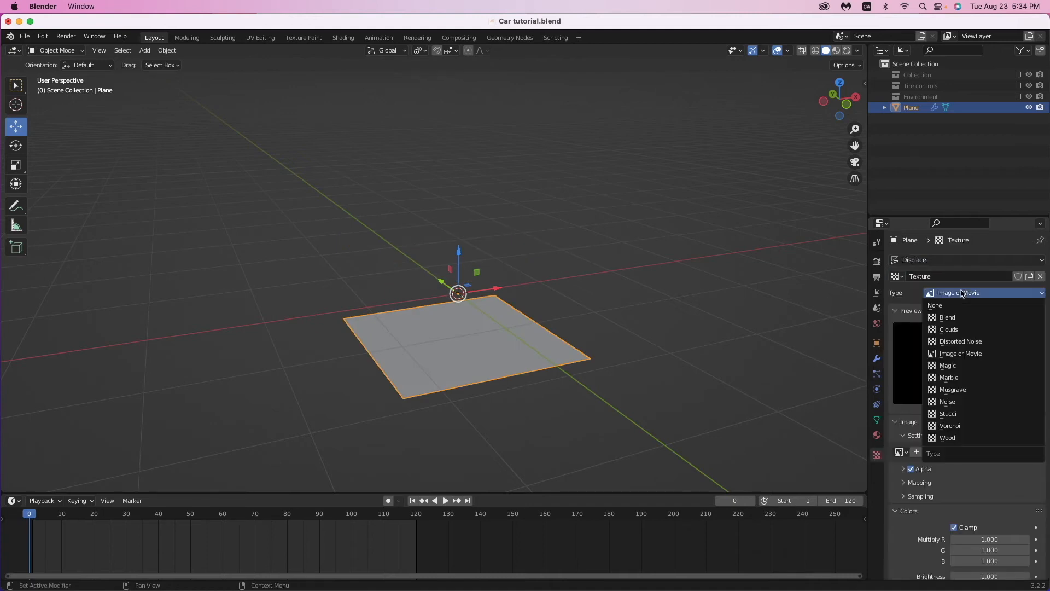
{"action": "left_click", "coordinate": [956, 333]}
Set the Clouds texture's noise basis to Cell Noise, its type to Hard and its color to Color.
{"action": "left_click", "coordinate": [976, 439]}
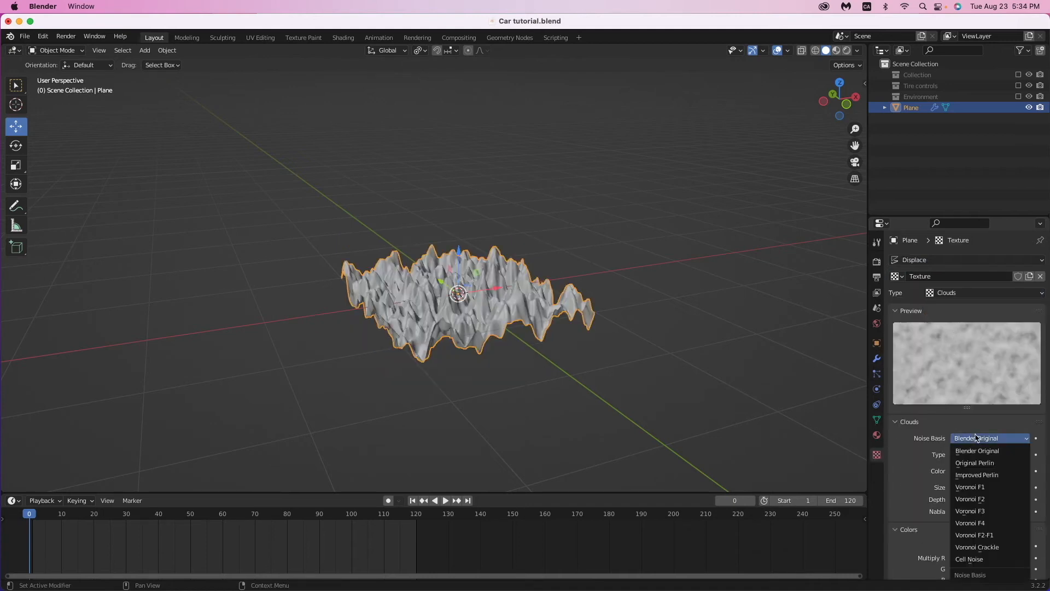
{"action": "left_click", "coordinate": [979, 559]}
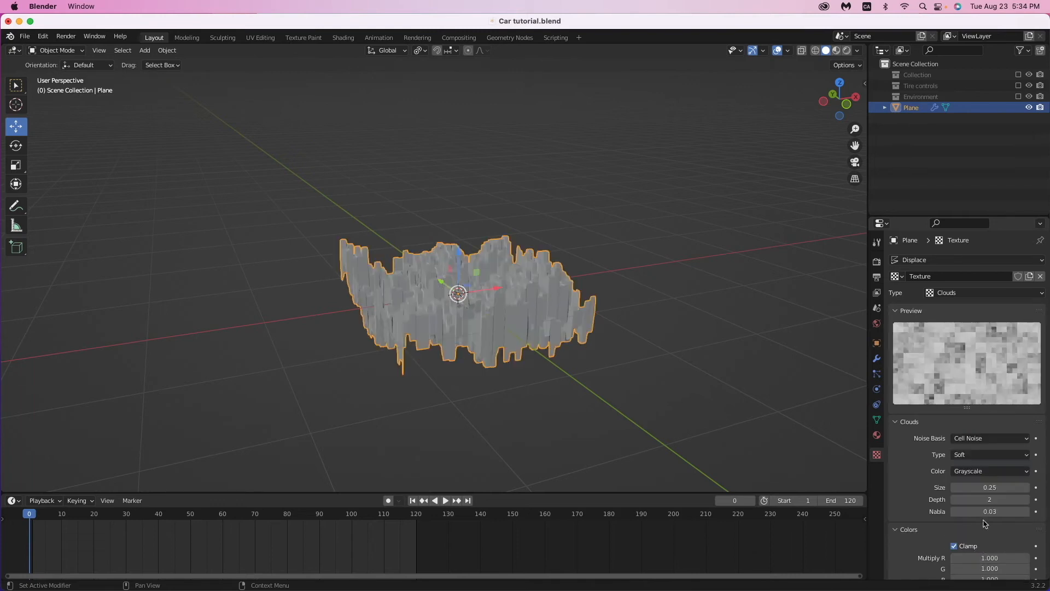
{"action": "left_click", "coordinate": [987, 455]}
{"action": "left_click", "coordinate": [969, 454]}
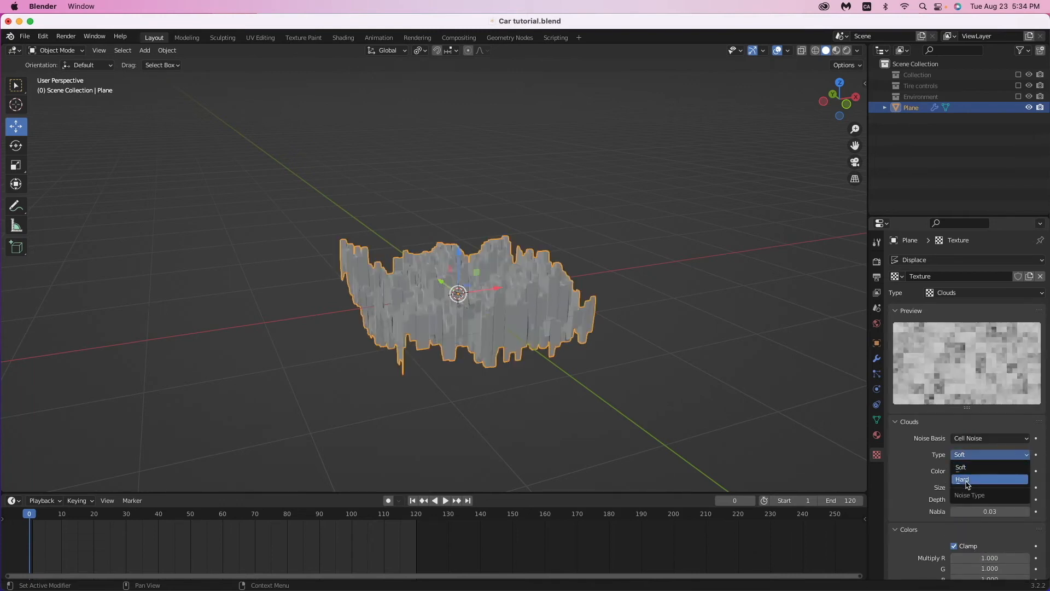
{"action": "left_click", "coordinate": [969, 479]}
{"action": "left_click", "coordinate": [971, 471]}
{"action": "left_click", "coordinate": [969, 495]}
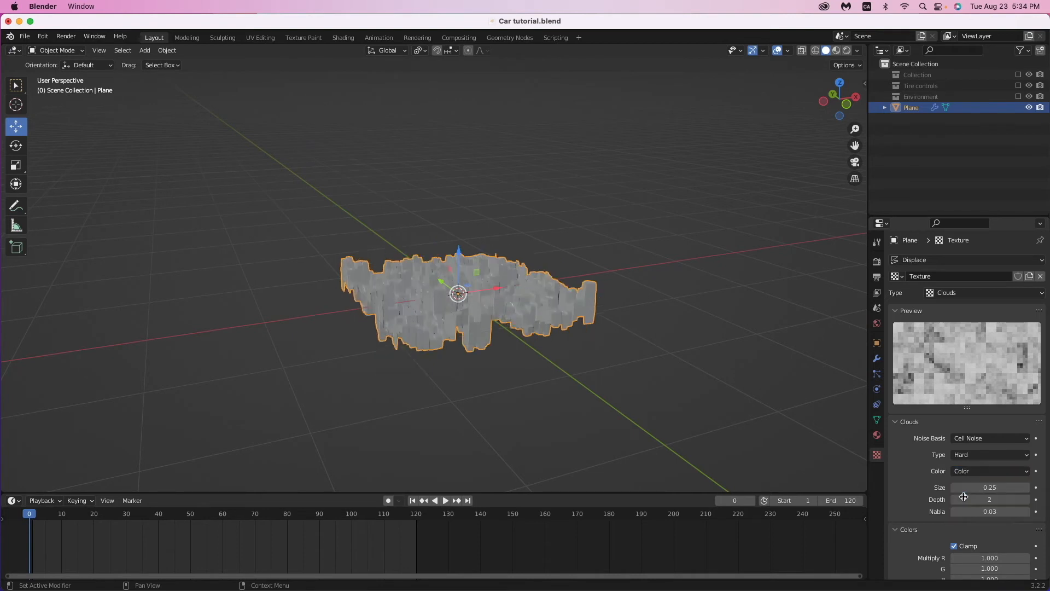
Set the Clouds texture's size to 0.20 and its depth to 1.
{"action": "left_click", "coordinate": [991, 488]}
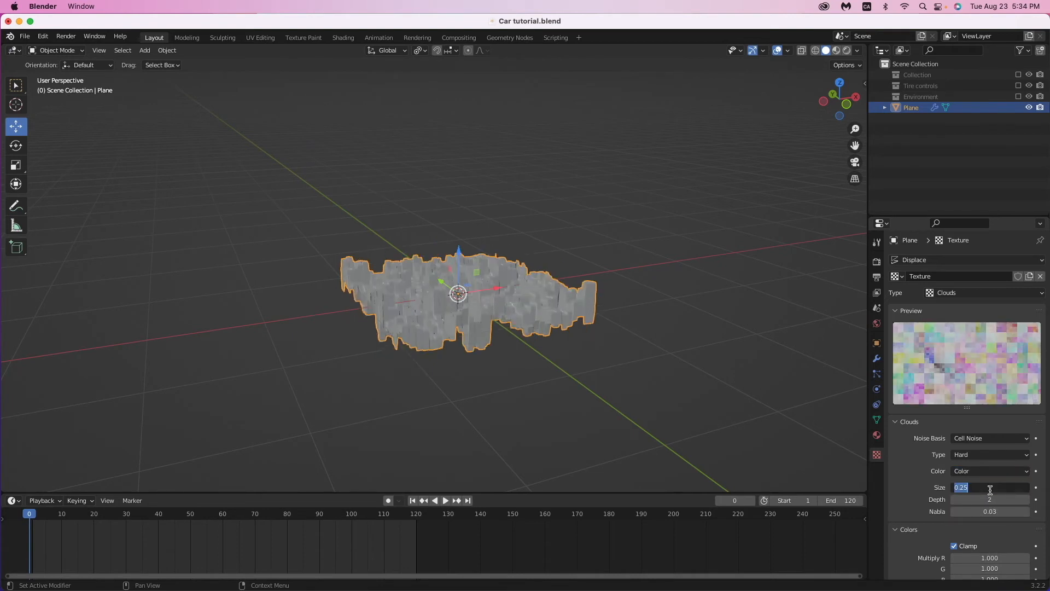
{"action": "type", "text": "0.2"}
{"action": "key", "text": "Return"}
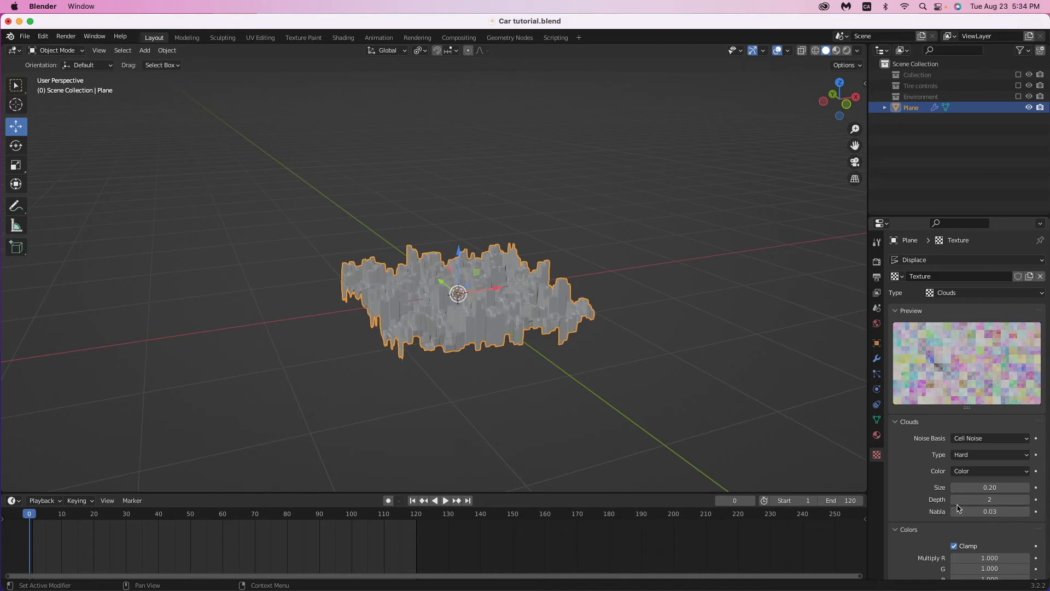
{"action": "left_click", "coordinate": [956, 500]}
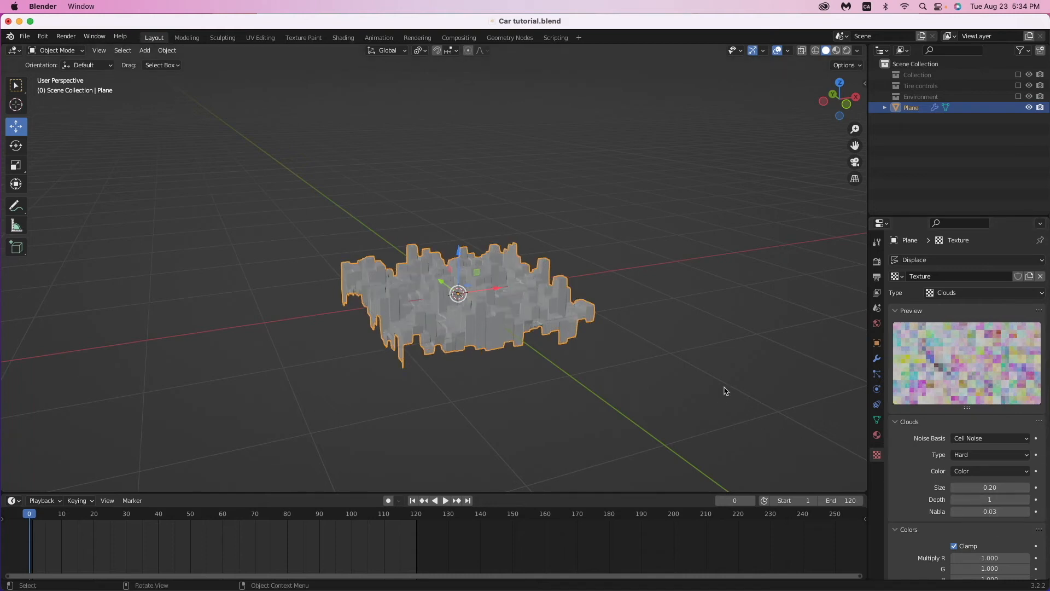
Enable the Clouds texture's color ramp and move its black stop to about position 0.353.
{"action": "scroll", "coordinate": [724, 391], "scroll_direction": "right", "scroll_amount": 5}
{"action": "scroll", "coordinate": [531, 354], "scroll_direction": "up", "scroll_amount": 5}
{"action": "scroll", "coordinate": [532, 354], "scroll_direction": "left", "scroll_amount": 5}
{"action": "scroll", "coordinate": [530, 355], "scroll_direction": "down", "scroll_amount": 5}
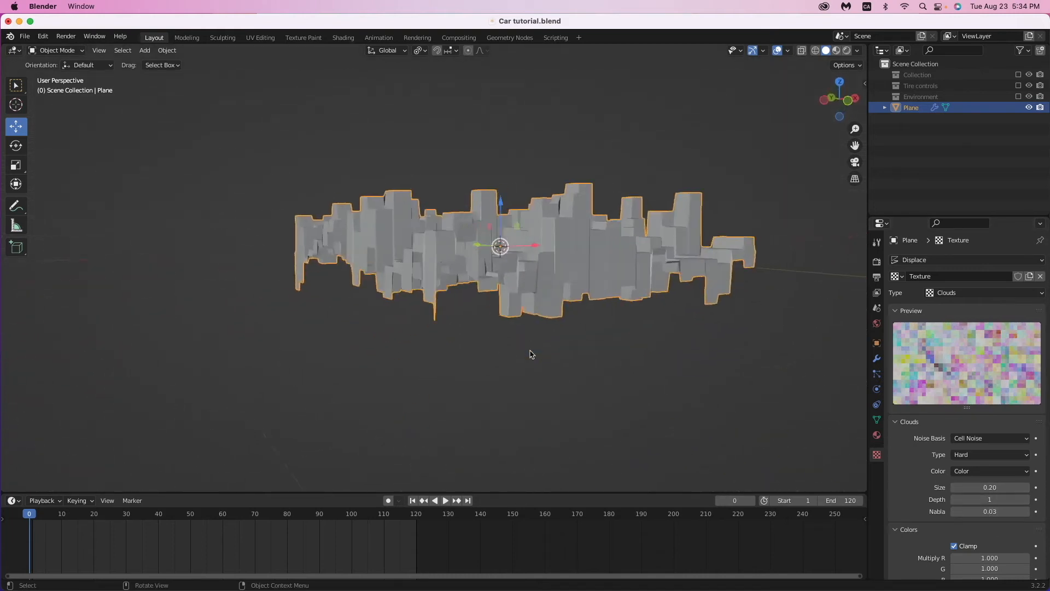
{"action": "scroll", "coordinate": [530, 355], "scroll_direction": "up", "scroll_amount": 5}
{"action": "scroll", "coordinate": [531, 354], "scroll_direction": "right", "scroll_amount": 5}
{"action": "scroll", "coordinate": [532, 355], "scroll_direction": "left", "scroll_amount": 5}
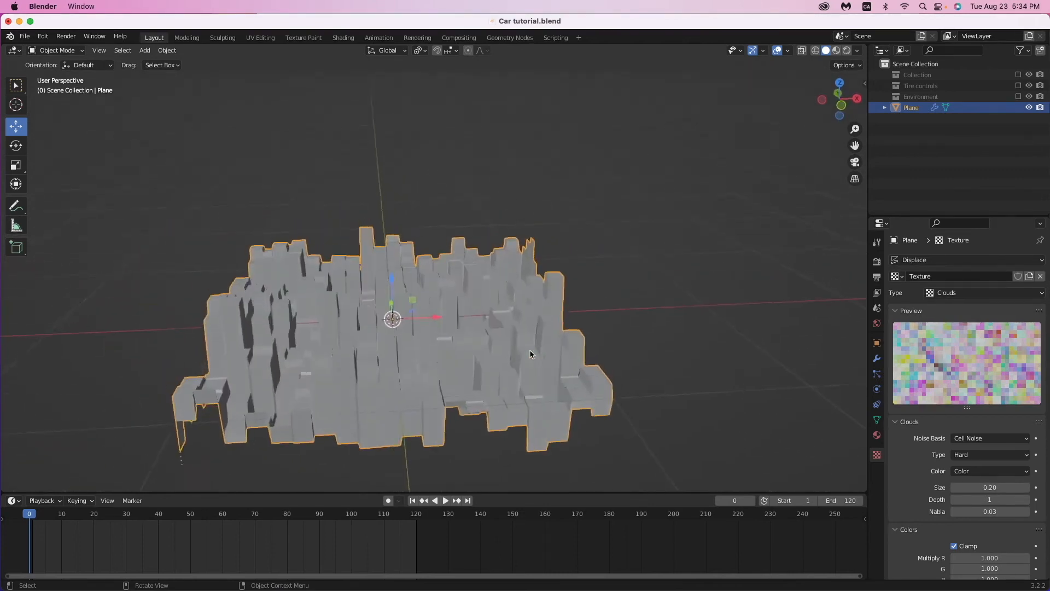
{"action": "scroll", "coordinate": [995, 522], "scroll_direction": "down", "scroll_amount": 5}
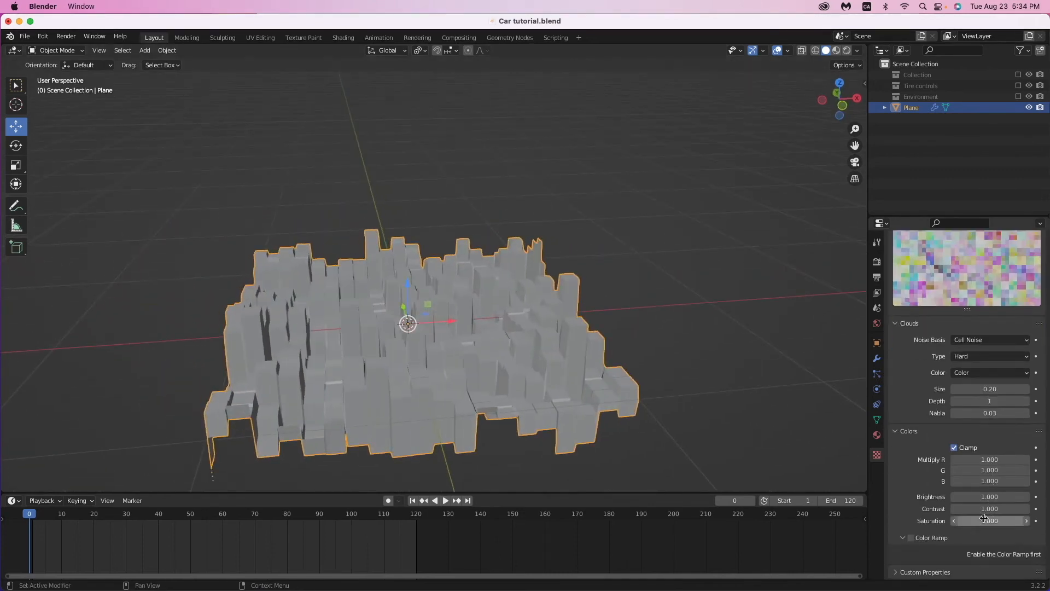
{"action": "left_click", "coordinate": [911, 538]}
{"action": "scroll", "coordinate": [958, 532], "scroll_direction": "down", "scroll_amount": 2}
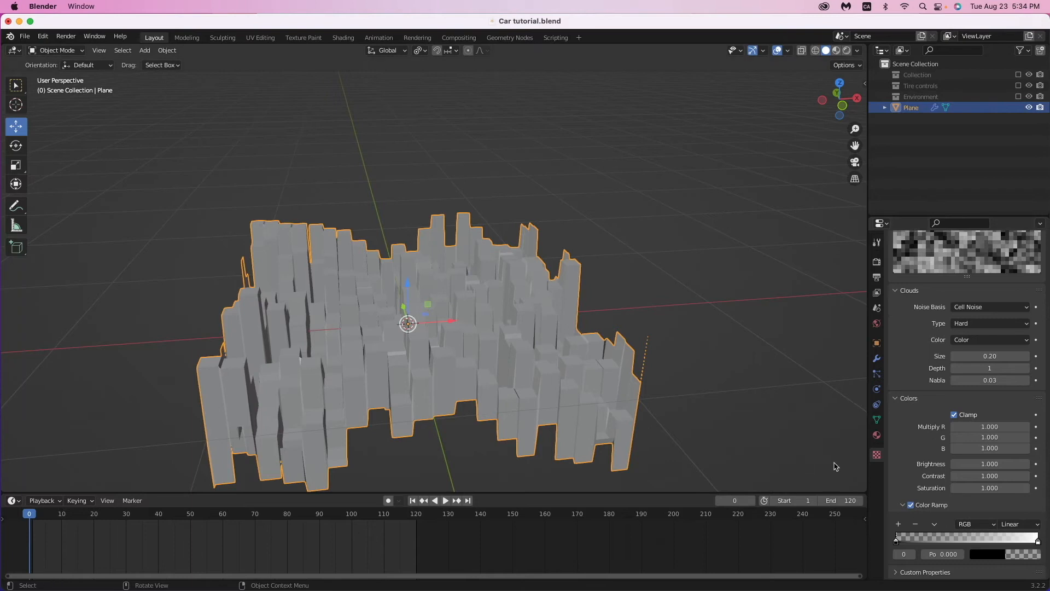
{"action": "left_click_drag", "start_coordinate": [898, 543], "coordinate": [949, 542]}
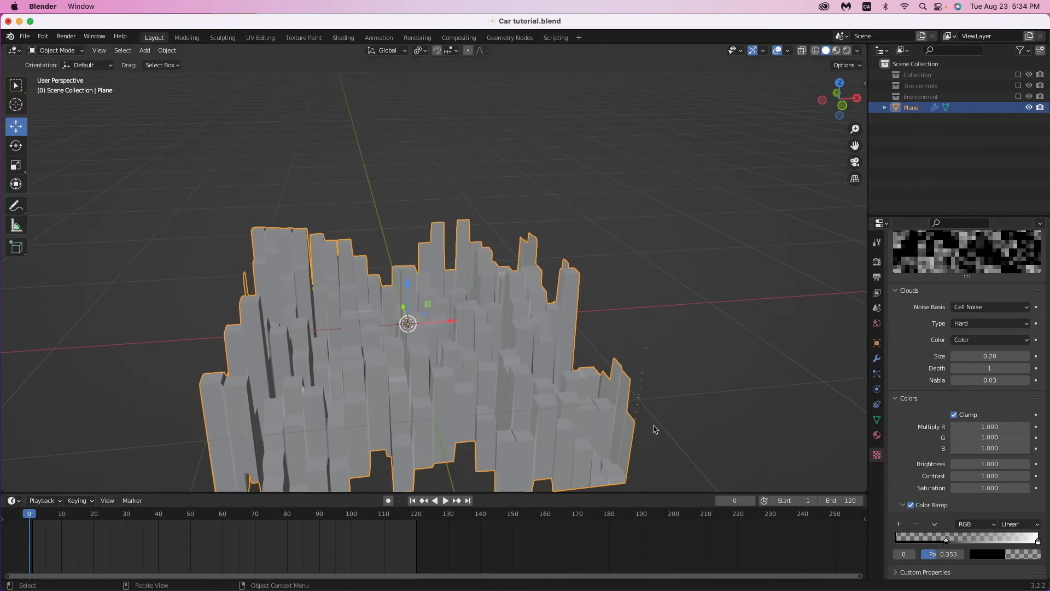
Apply the Displace modifier to the plane.
{"action": "scroll", "coordinate": [651, 429], "scroll_direction": "right", "scroll_amount": 10}
{"action": "scroll", "coordinate": [651, 429], "scroll_direction": "right", "scroll_amount": 5}
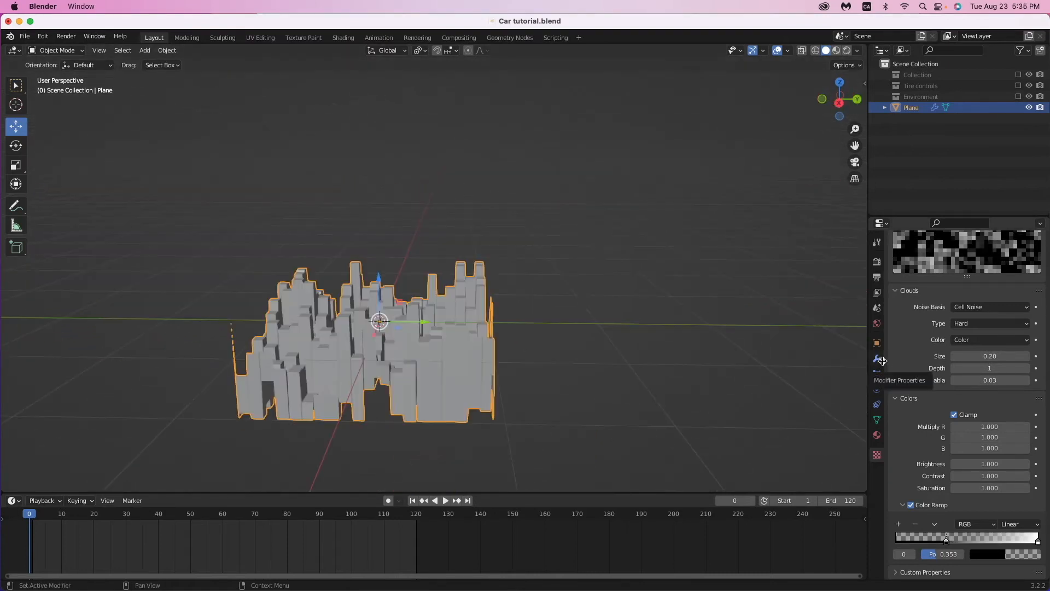
{"action": "left_click", "coordinate": [880, 359]}
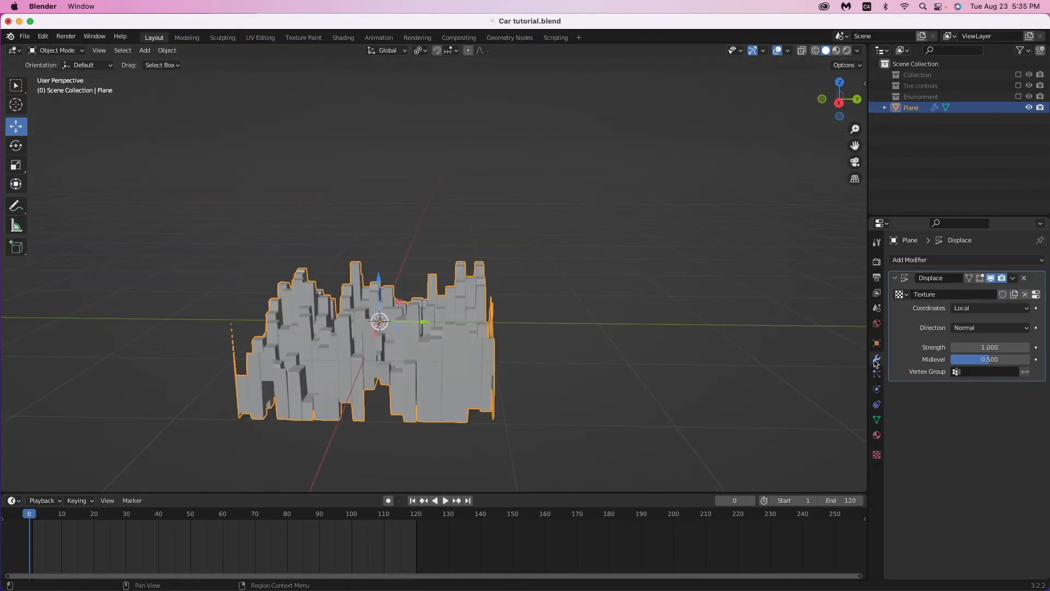
{"action": "left_click", "coordinate": [1013, 278]}
{"action": "left_click", "coordinate": [958, 291]}
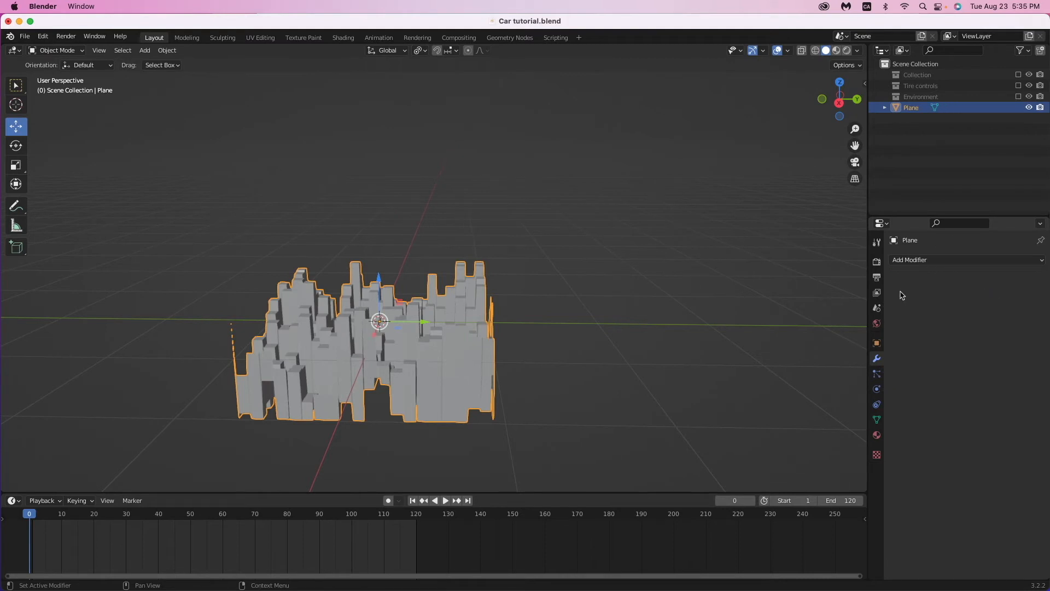
Delete the stray vertices beside the displaced plane's outer edge in Edit Mode, and return to Object Mode.
{"action": "scroll", "coordinate": [598, 333], "scroll_direction": "right", "scroll_amount": 5}
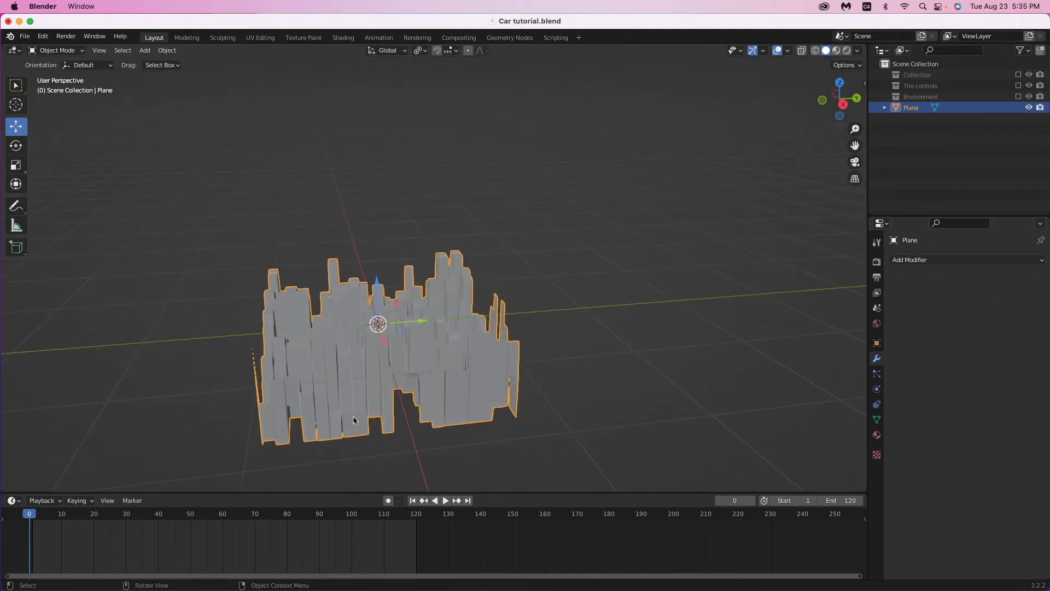
{"action": "scroll", "coordinate": [354, 420], "scroll_direction": "down", "scroll_amount": 5}
{"action": "scroll", "coordinate": [354, 420], "scroll_direction": "right", "scroll_amount": 5}
{"action": "scroll", "coordinate": [355, 421], "scroll_direction": "down", "scroll_amount": 3}
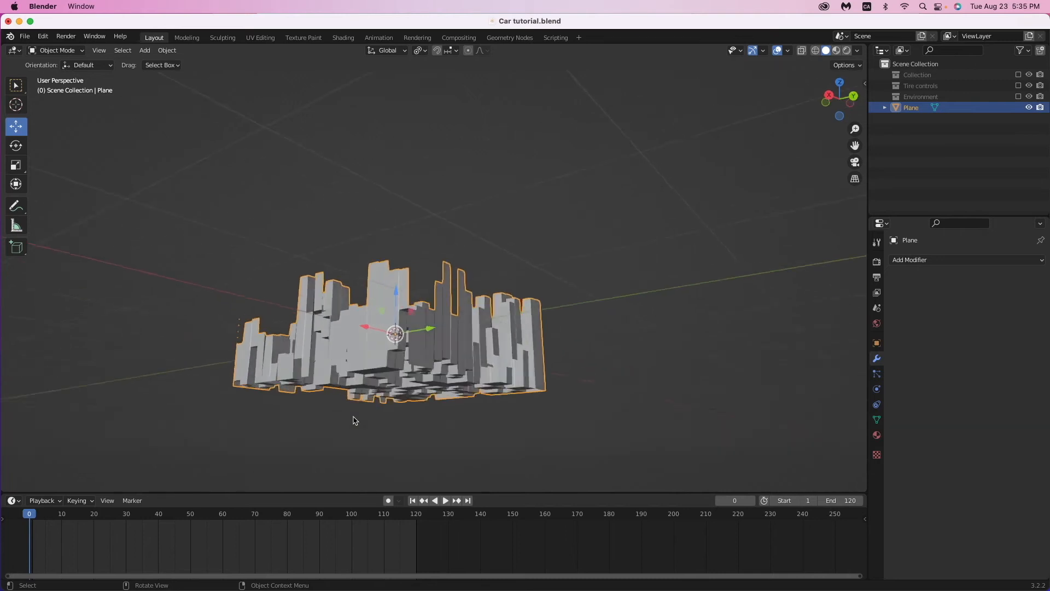
{"action": "scroll", "coordinate": [354, 420], "scroll_direction": "up", "scroll_amount": 5}
{"action": "scroll", "coordinate": [354, 420], "scroll_direction": "left", "scroll_amount": 5}
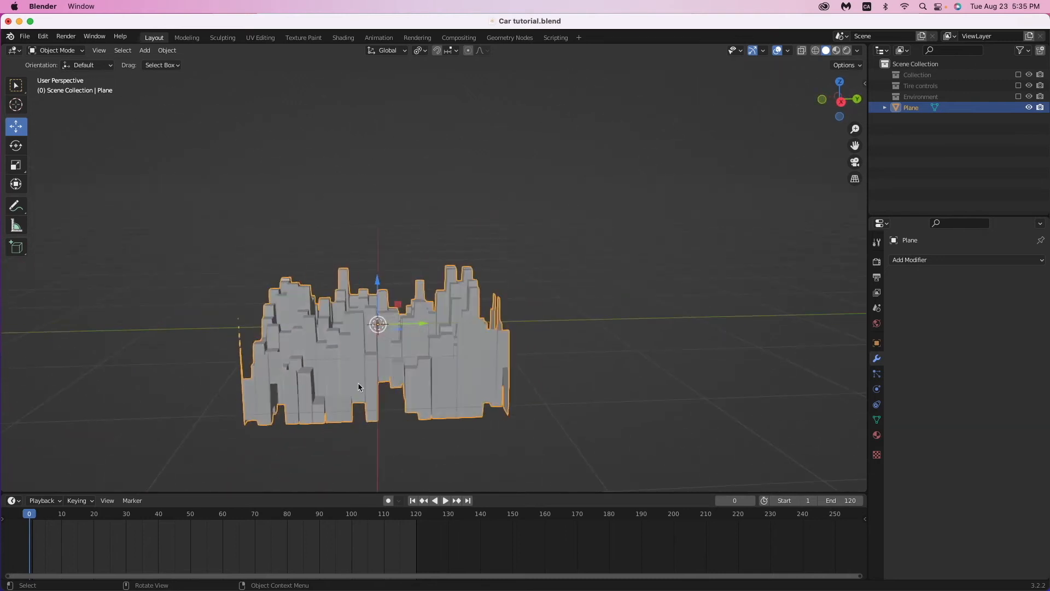
{"action": "key", "text": "Tab"}
{"action": "scroll", "coordinate": [358, 387], "scroll_direction": "up", "scroll_amount": 3}
{"action": "left_click_drag", "start_coordinate": [194, 295], "coordinate": [239, 318]}
{"action": "key", "text": "x"}
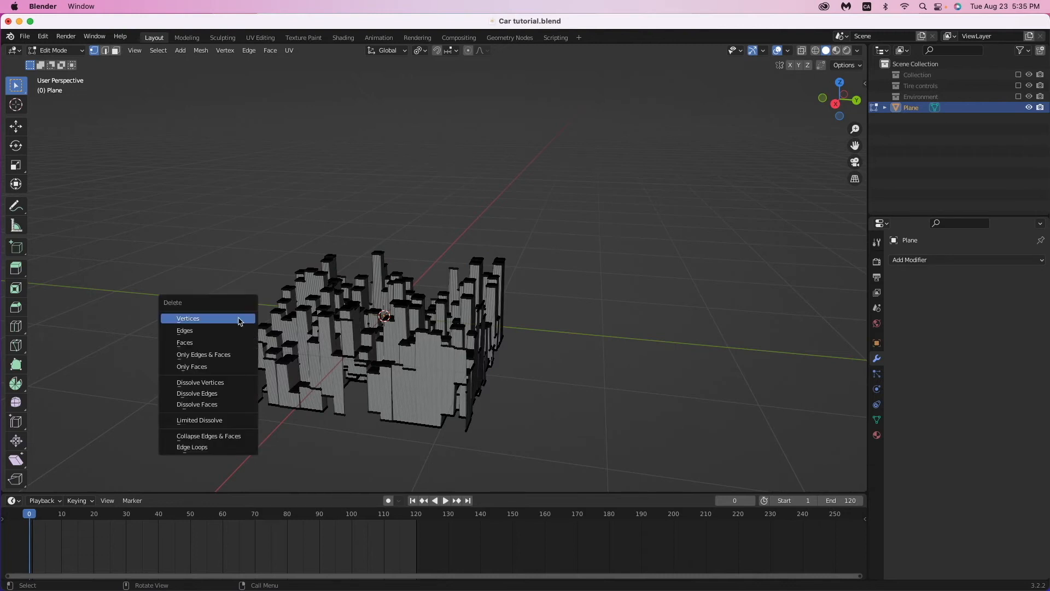
{"action": "left_click", "coordinate": [238, 318]}
{"action": "scroll", "coordinate": [255, 321], "scroll_direction": "left", "scroll_amount": 10}
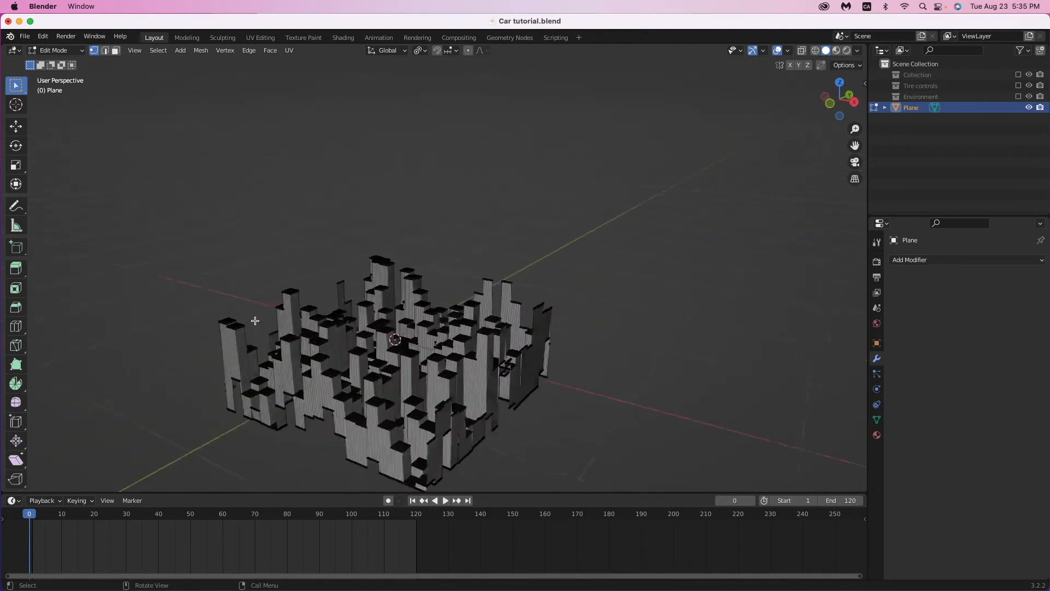
{"action": "scroll", "coordinate": [255, 321], "scroll_direction": "left", "scroll_amount": 5}
{"action": "key", "text": "Tab"}
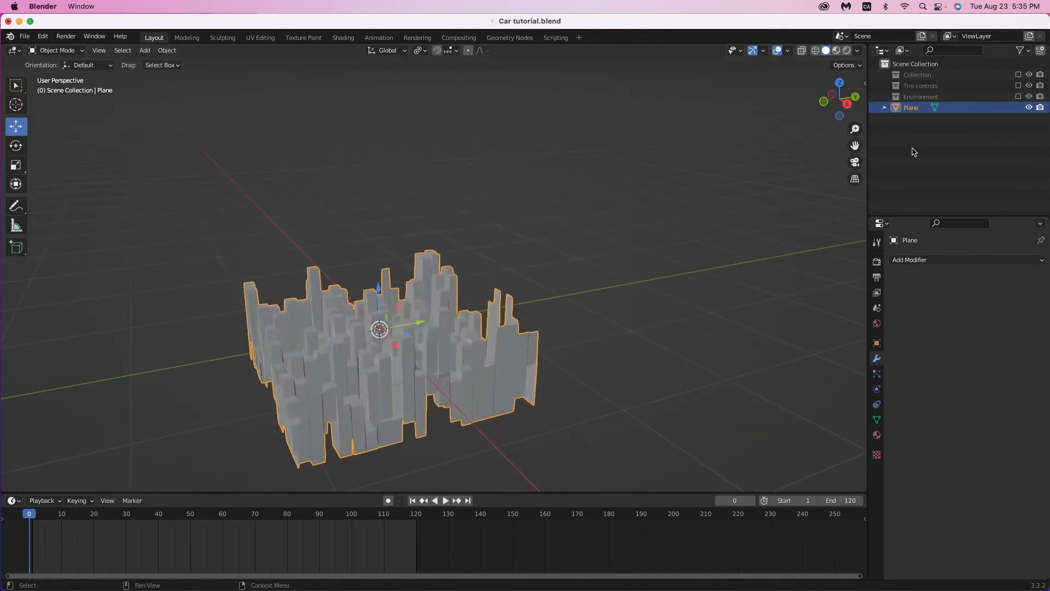
Re-enable the Collection, Tire controls and Environment collections in the view layer.
{"action": "left_click", "coordinate": [1019, 75]}
{"action": "left_click", "coordinate": [1018, 86]}
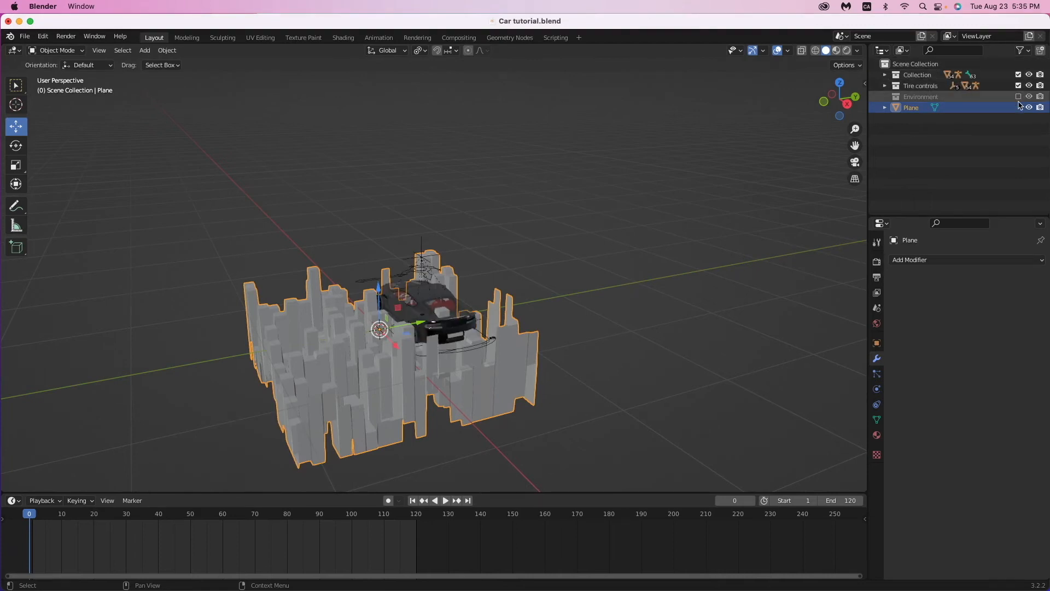
{"action": "left_click", "coordinate": [1018, 97]}
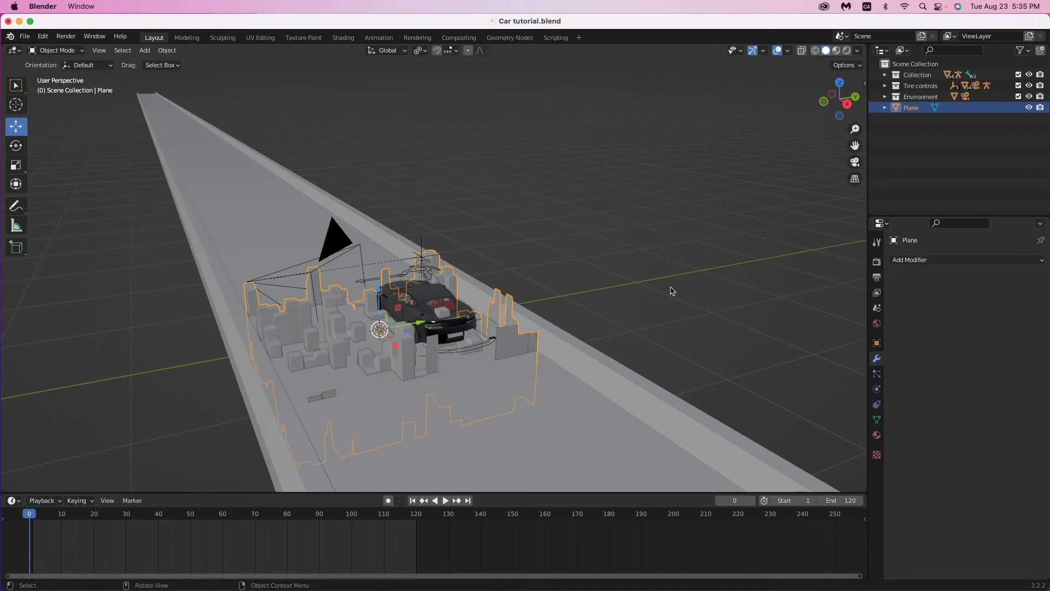
Move the displaced plane behind the road barrier in camera view so it forms a skyline behind the car.
{"action": "key", "text": "KP_0"}
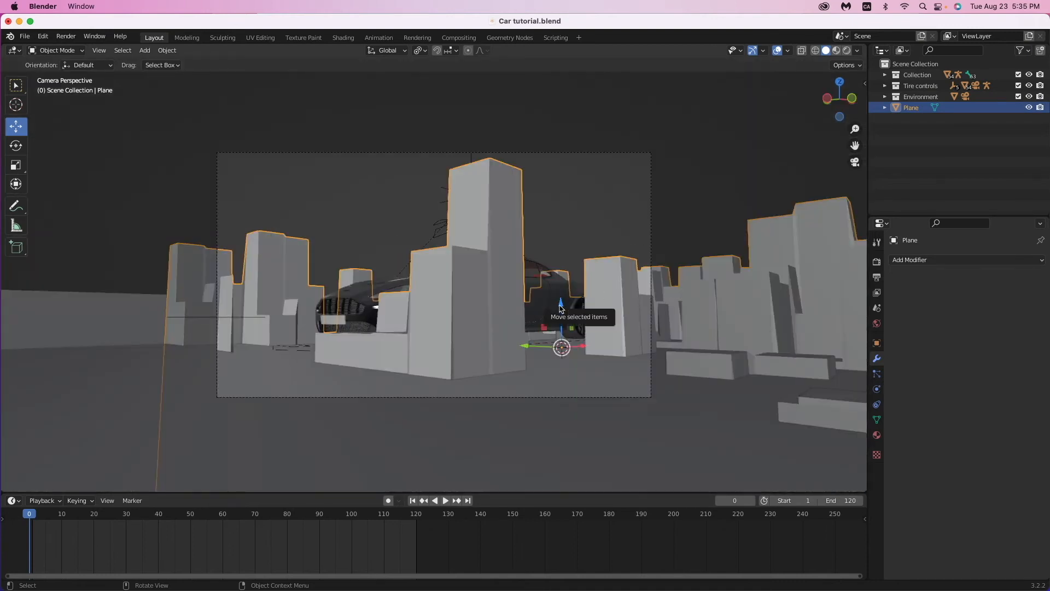
{"action": "left_click_drag", "start_coordinate": [561, 308], "coordinate": [613, 249]}
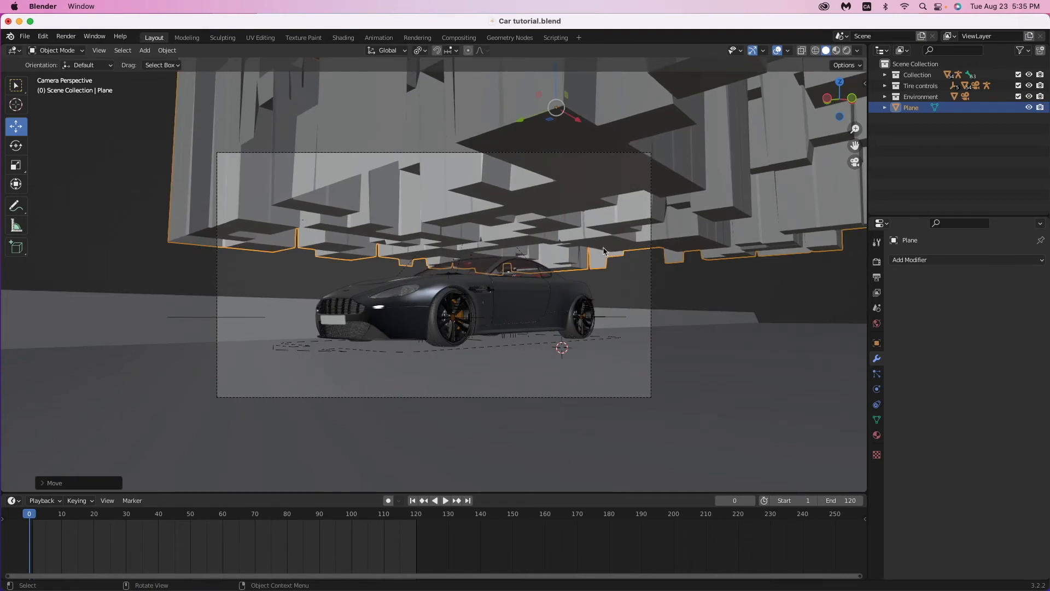
{"action": "key", "text": "g"}
{"action": "key", "text": "y"}
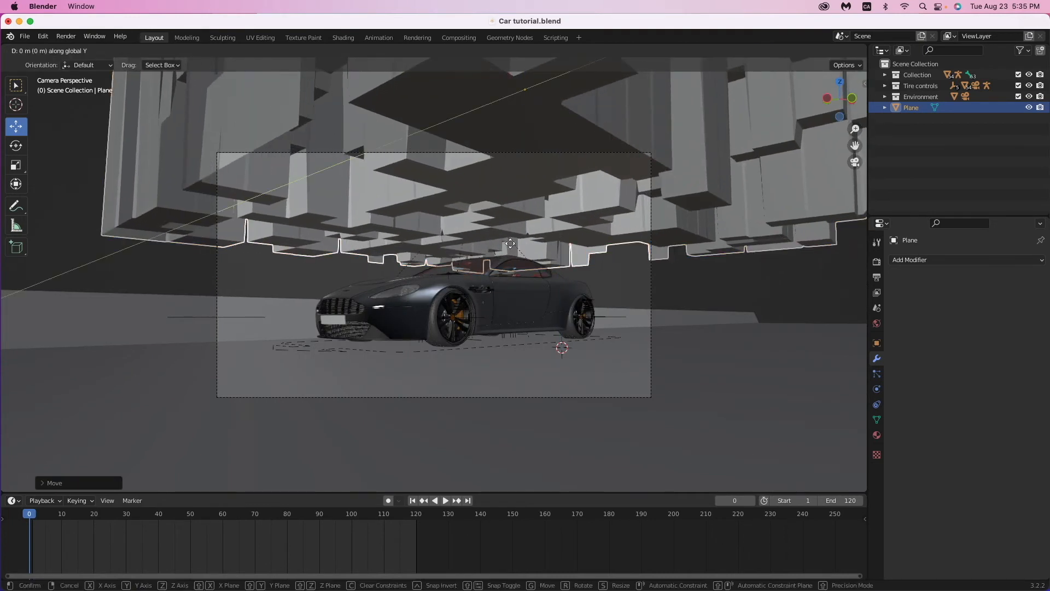
{"action": "key", "text": "z"}
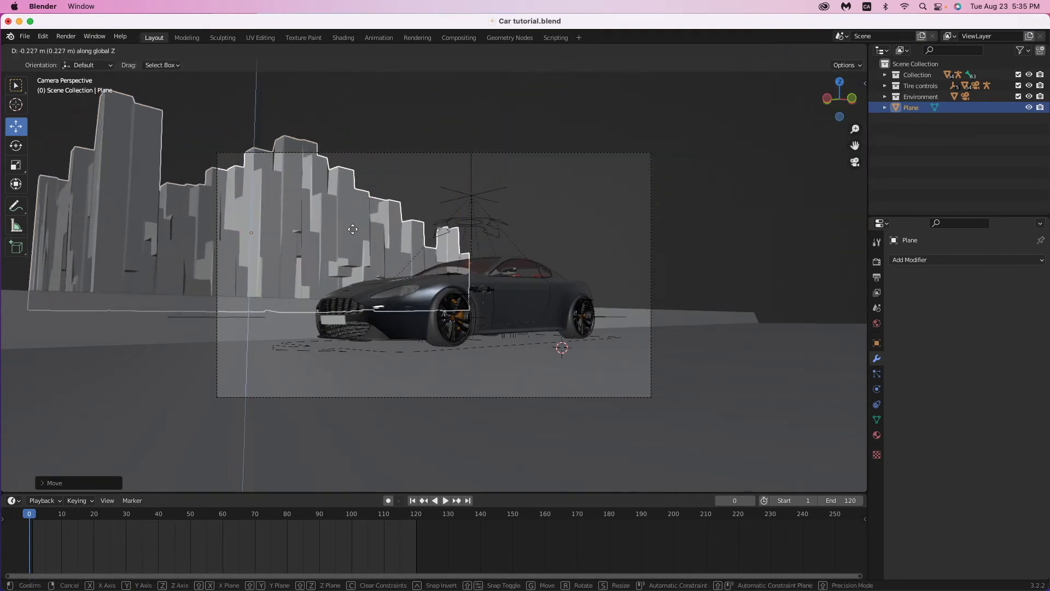
{"action": "key", "text": "x"}
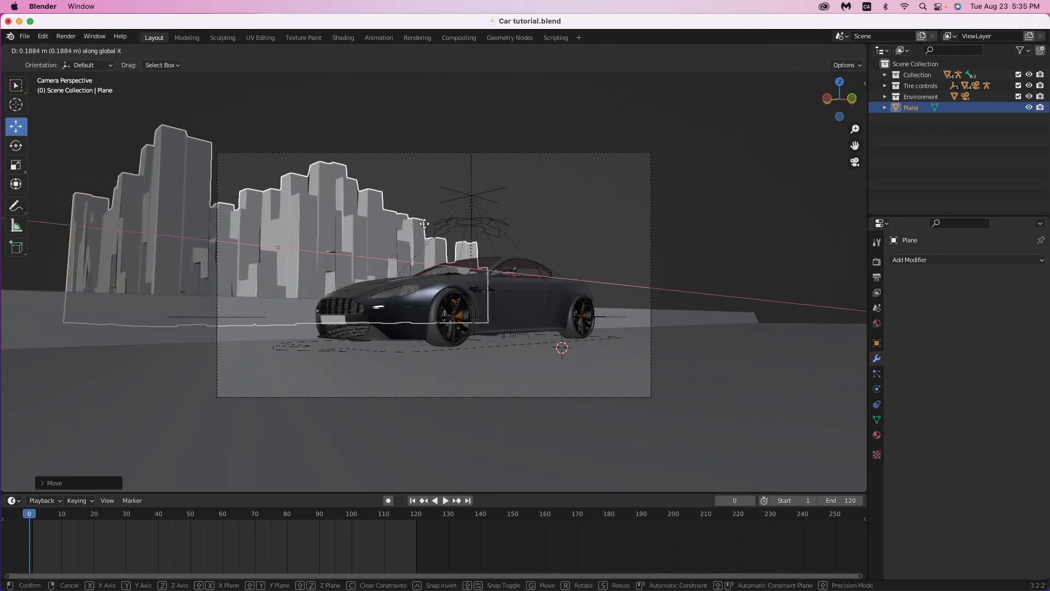
{"action": "left_click", "coordinate": [563, 198]}
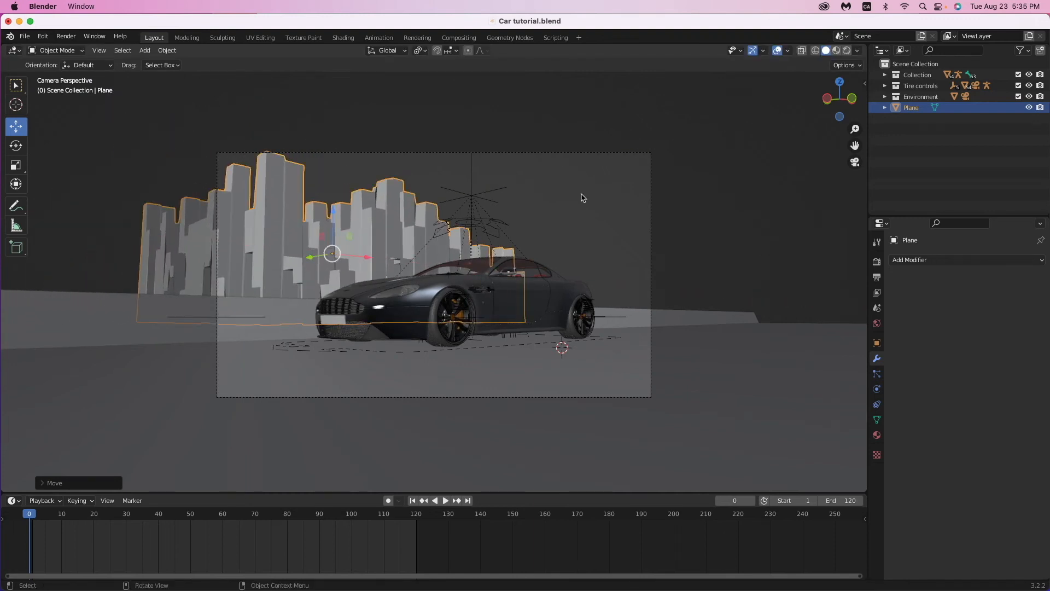
Stretch the skyline mesh along the global X axis by a factor of about 1.5, and return to camera view.
{"action": "key", "text": "s"}
{"action": "left_click", "coordinate": [689, 159]}
{"action": "key", "text": "s"}
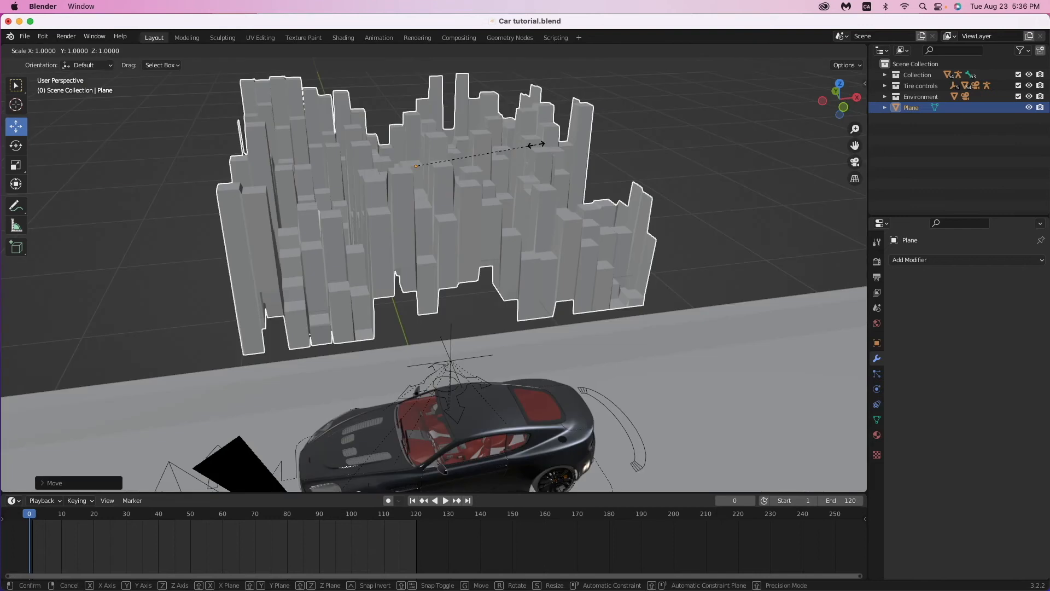
{"action": "key", "text": "x"}
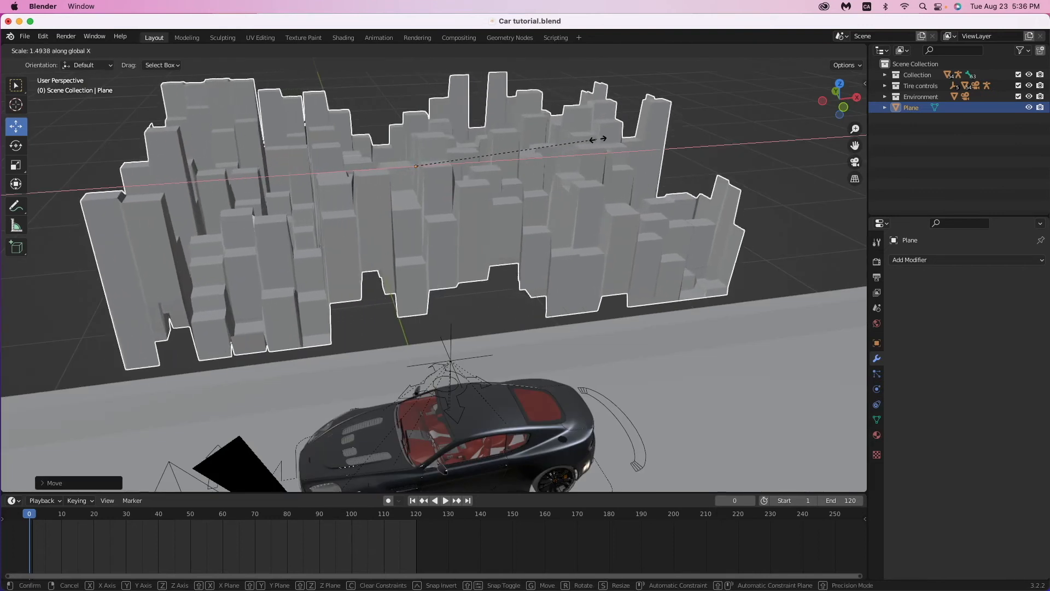
{"action": "left_click", "coordinate": [613, 140]}
{"action": "key", "text": "KP_0"}
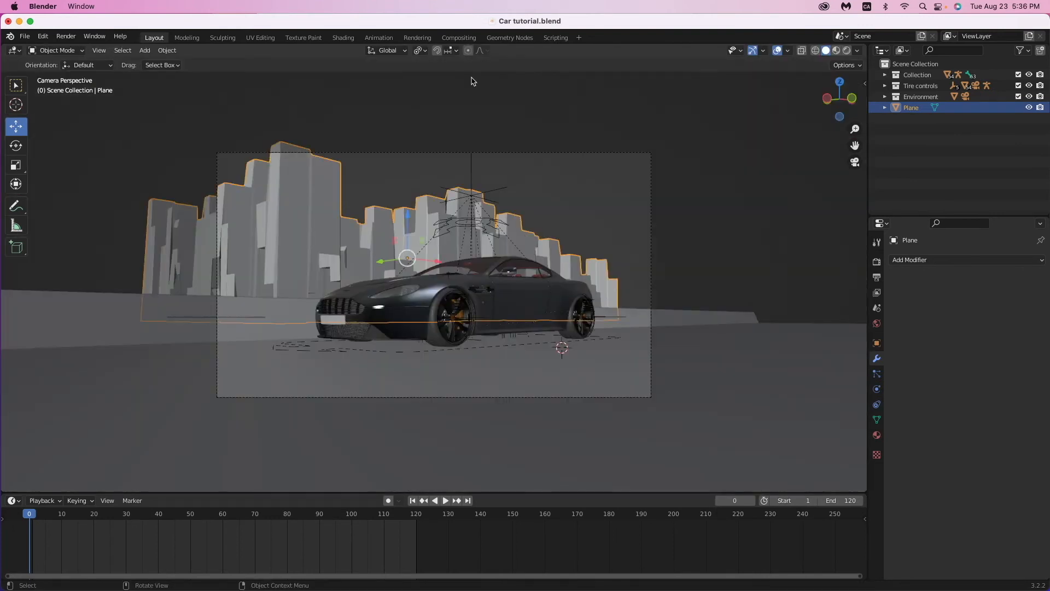
Give the skyline mesh a new material with TexturesCom_LandscapesCityNight0015_1_M.jpg connected to its Base Color, and save the file.
{"action": "left_click", "coordinate": [344, 38]}
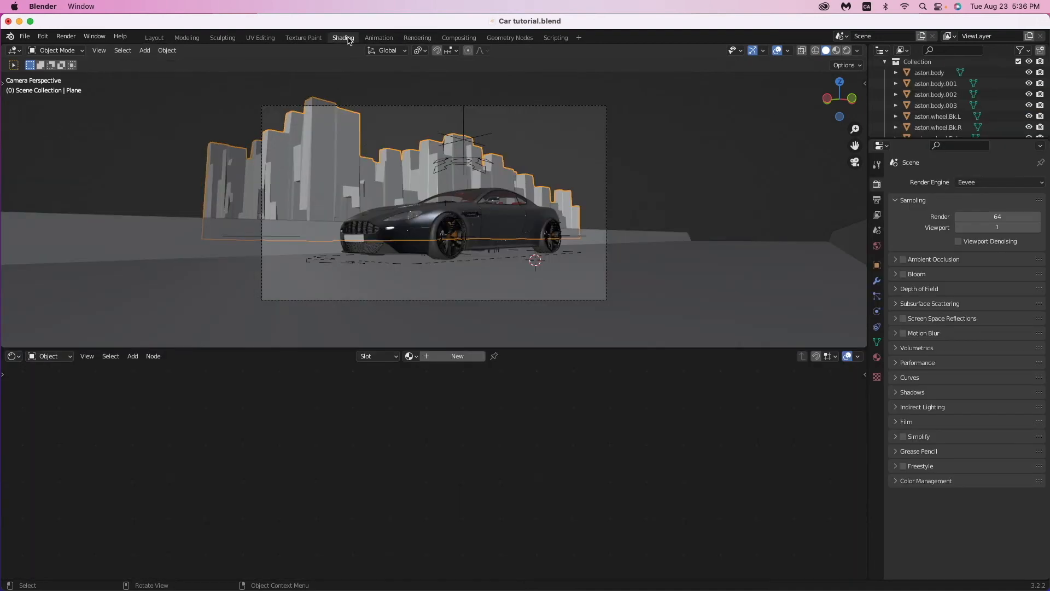
{"action": "left_click", "coordinate": [457, 356]}
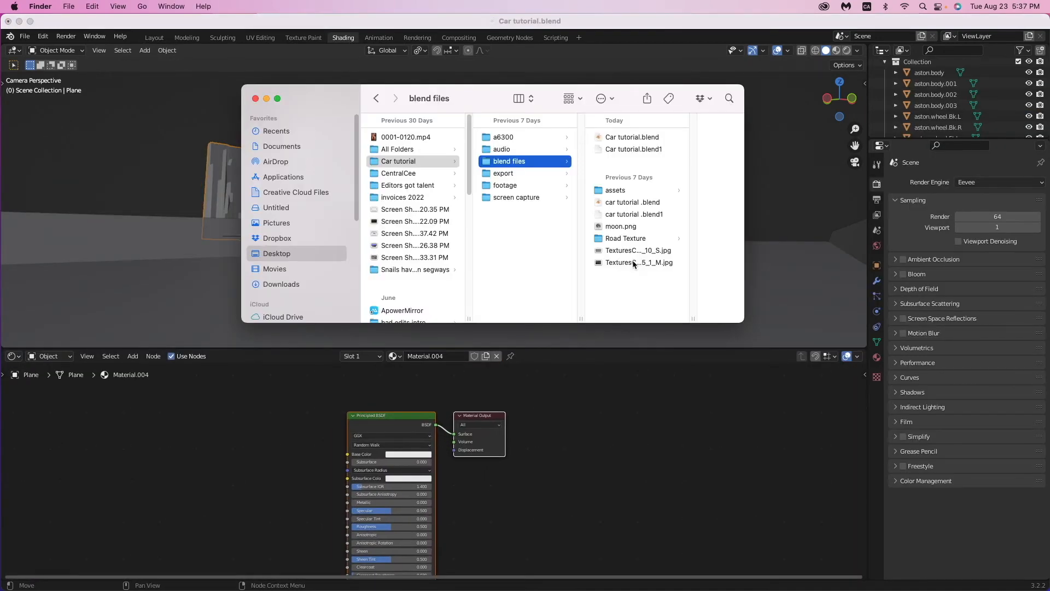
{"action": "left_click", "coordinate": [633, 263]}
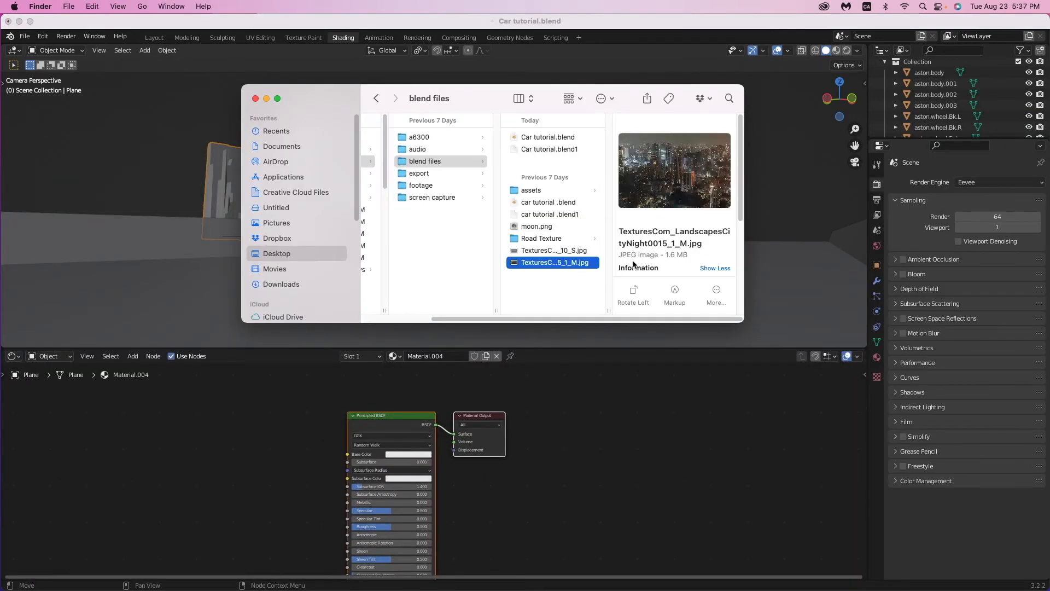
{"action": "key", "text": "space"}
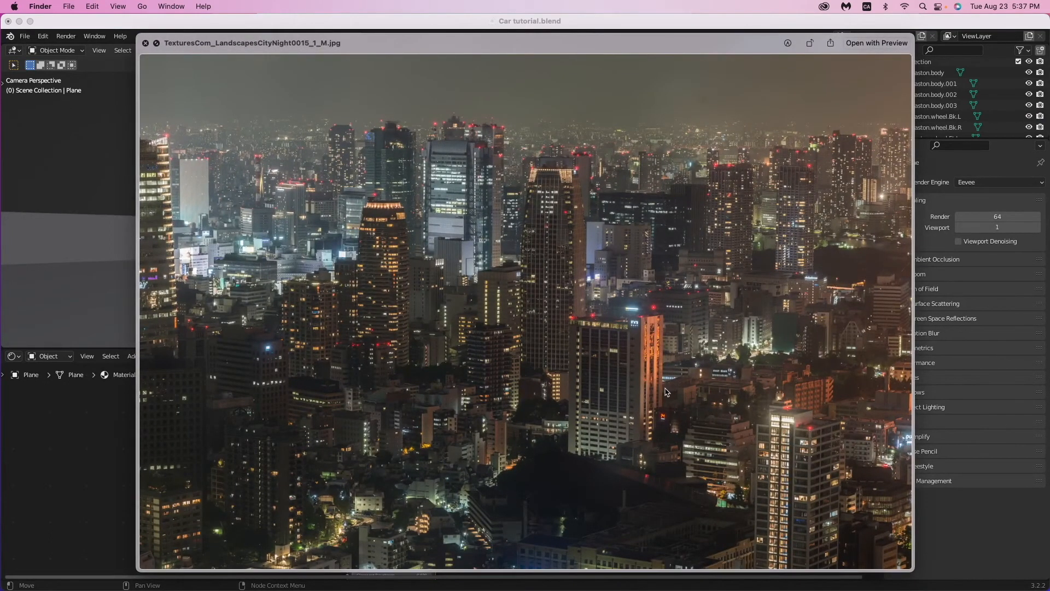
{"action": "key", "text": "space"}
{"action": "left_click_drag", "start_coordinate": [553, 263], "coordinate": [348, 454]}
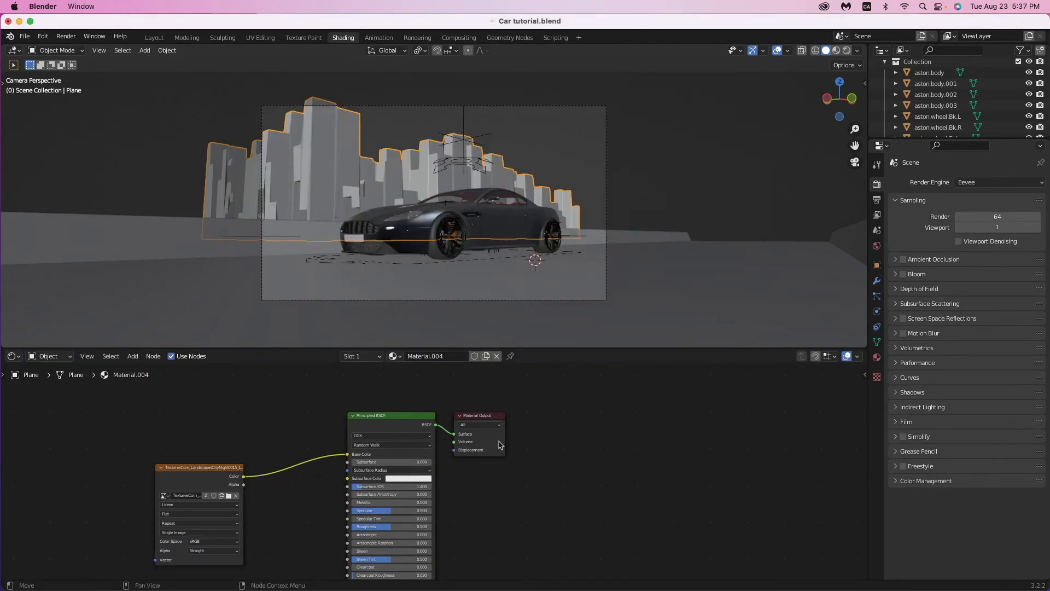
{"action": "left_click", "coordinate": [24, 36]}
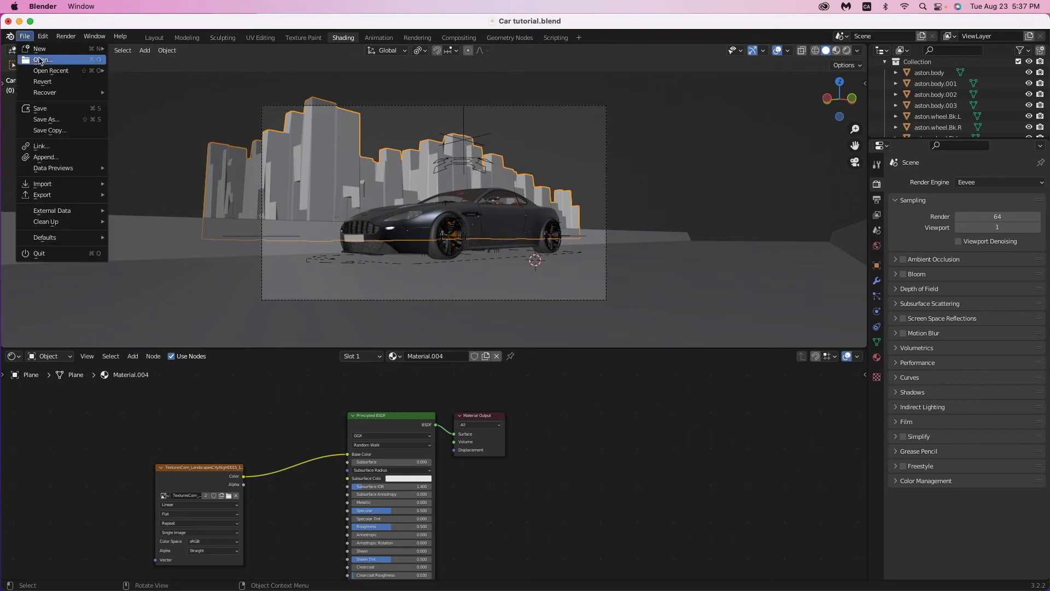
{"action": "left_click", "coordinate": [50, 108]}
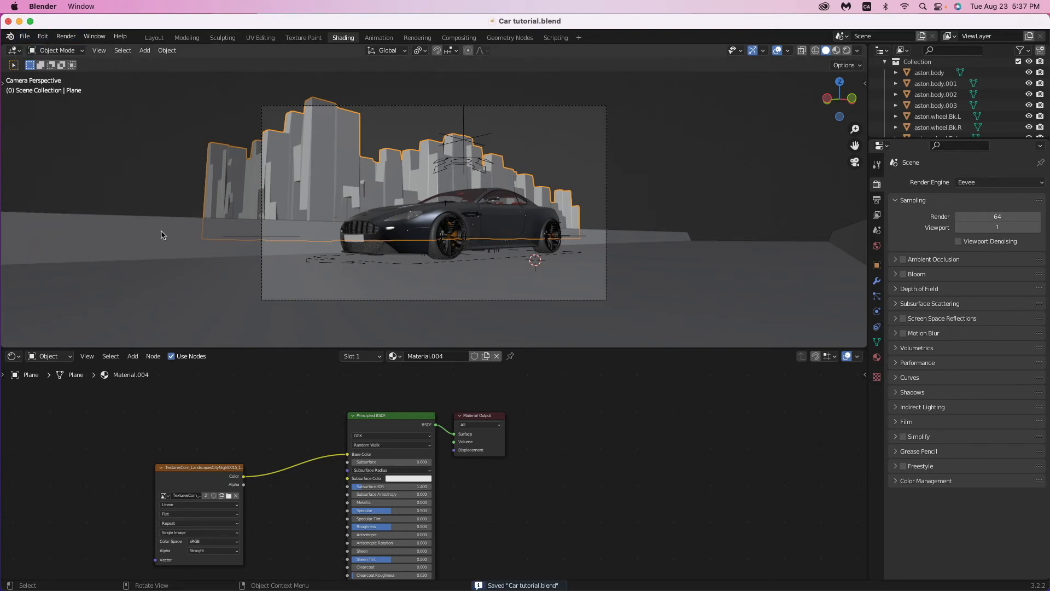
Switch to material preview, then UV-map the whole skyline mesh with Project from View using the camera view.
{"action": "left_click_drag", "start_coordinate": [474, 449], "coordinate": [541, 453]}
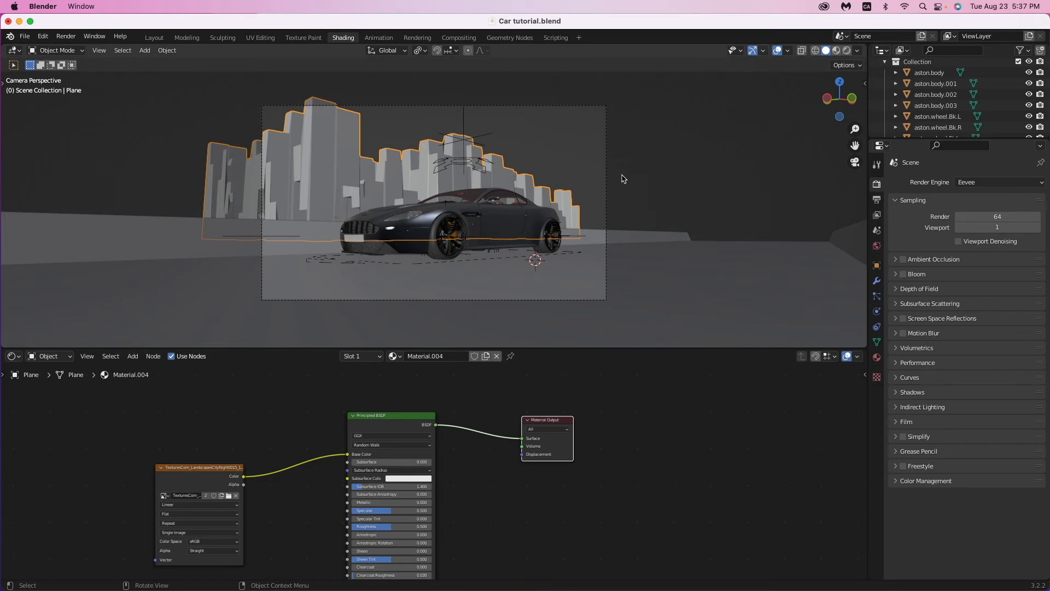
{"action": "left_click", "coordinate": [836, 54]}
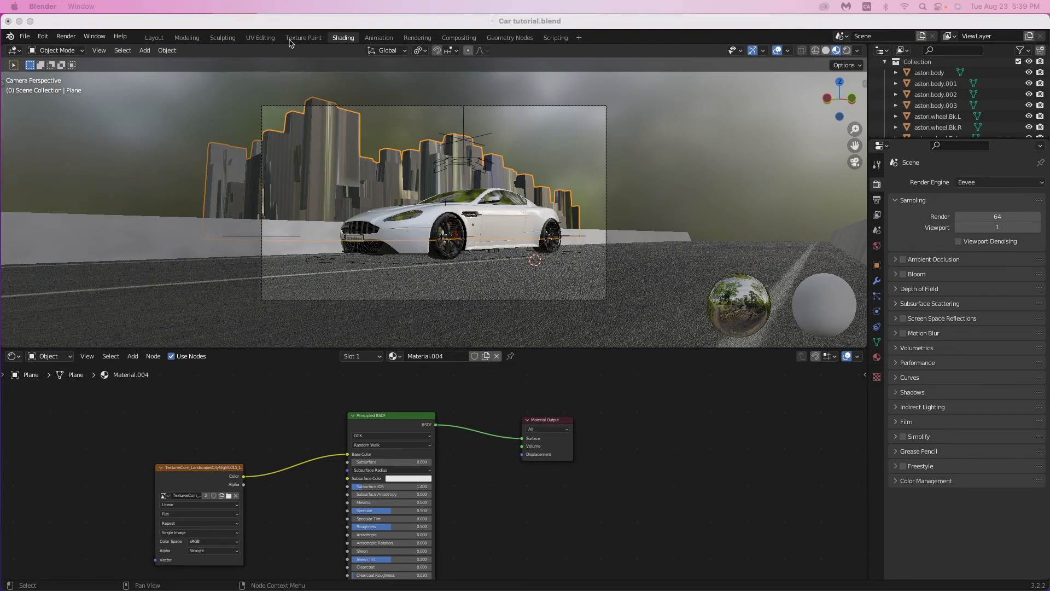
{"action": "left_click", "coordinate": [259, 38]}
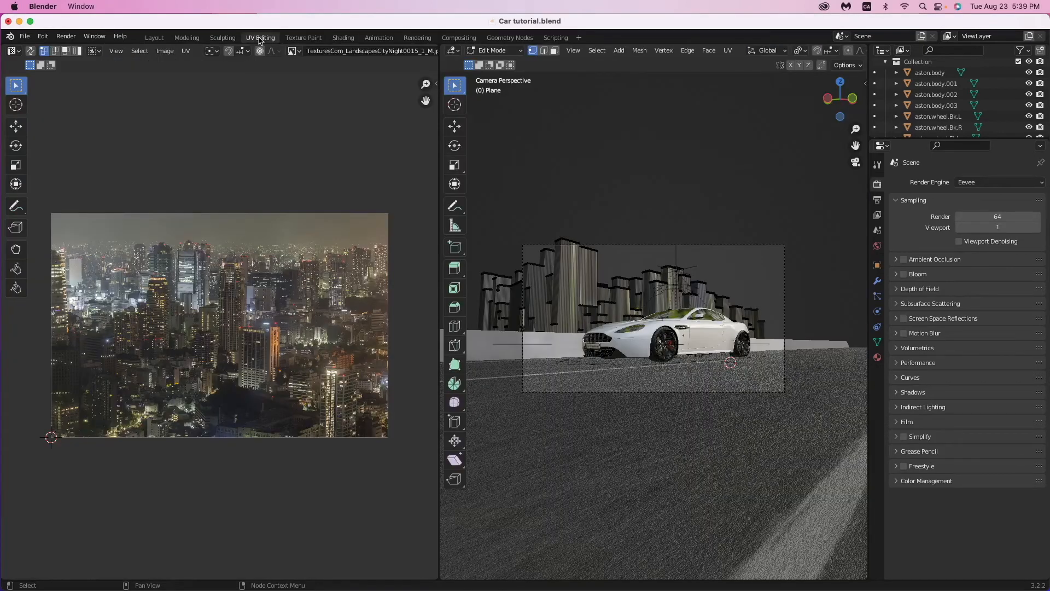
{"action": "key", "text": "Tab"}
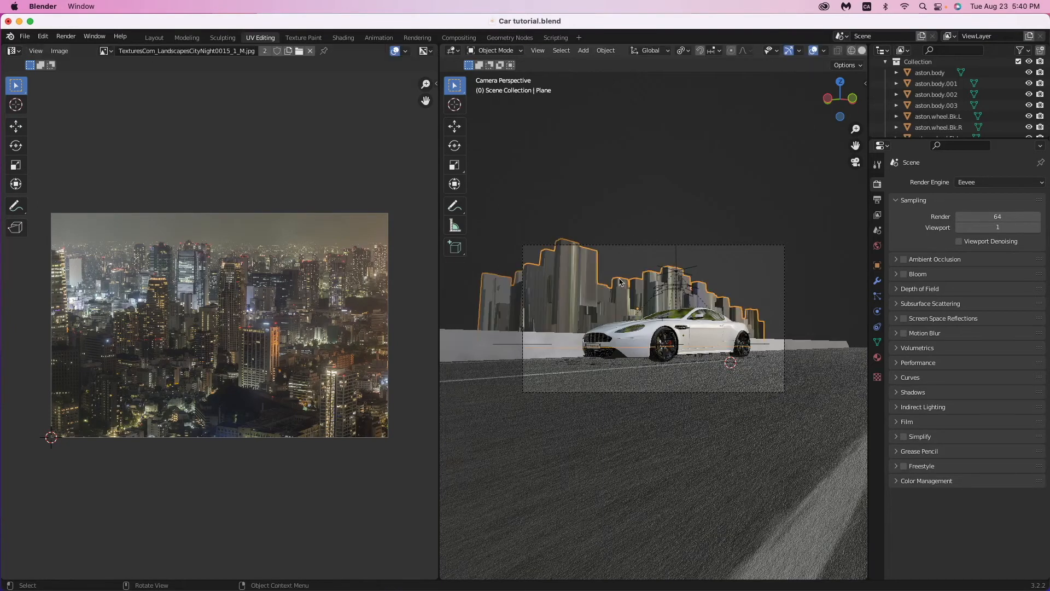
{"action": "key", "text": "Tab"}
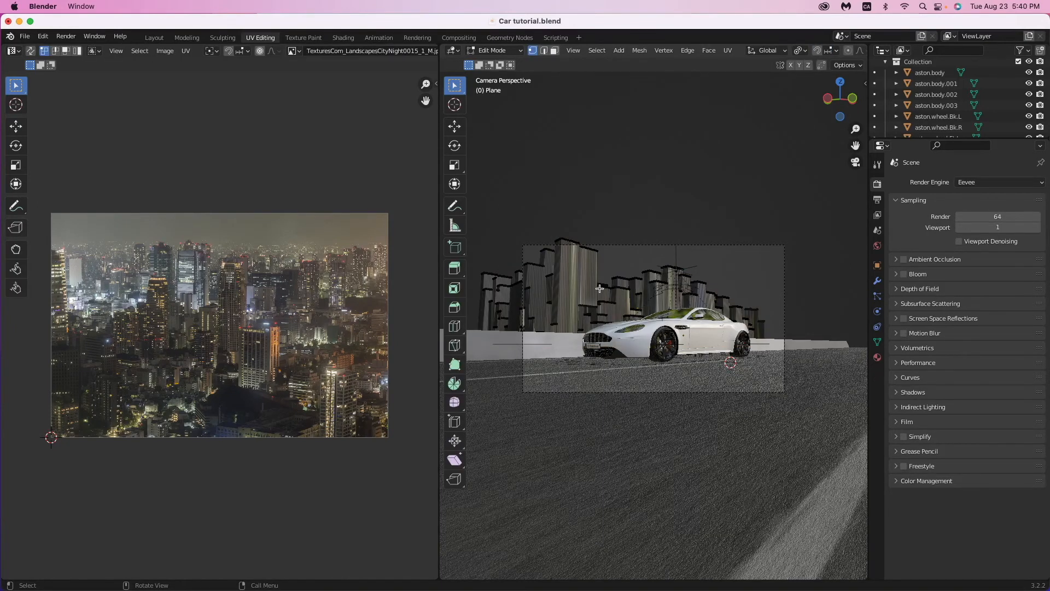
{"action": "key", "text": "a"}
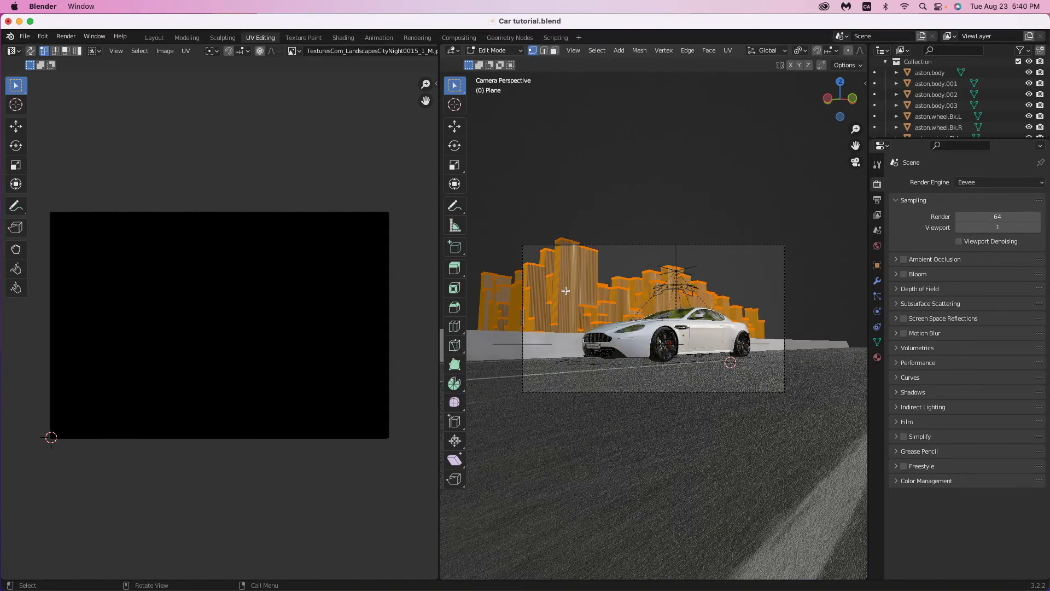
{"action": "key", "text": "u"}
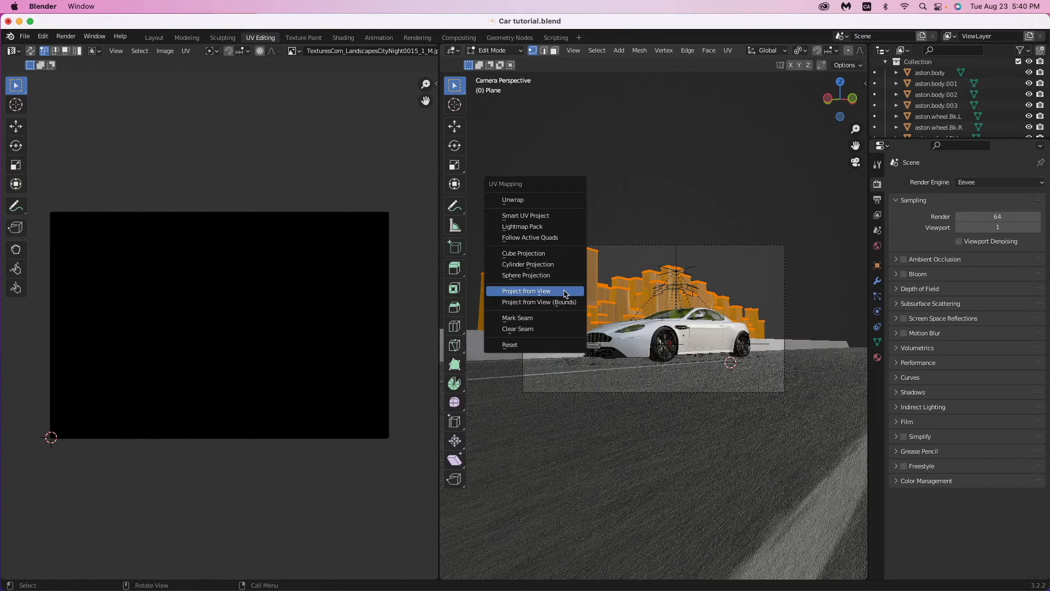
{"action": "left_click", "coordinate": [565, 294]}
{"action": "key", "text": "Tab"}
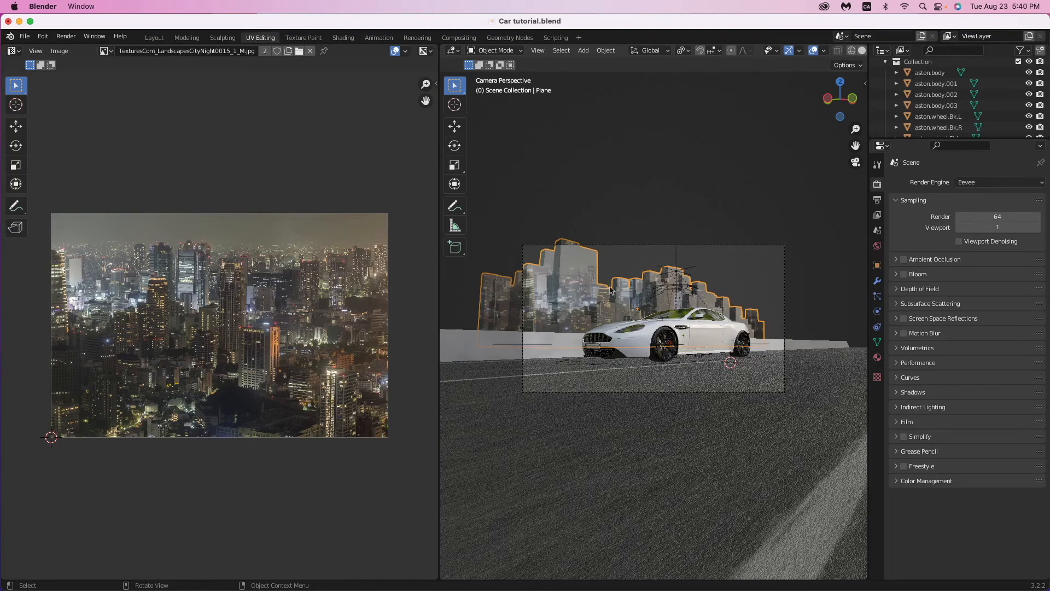
Move all of the skyline's UVs upward over the night-city image by about 0.55, and return to Object Mode.
{"action": "key", "text": "Tab"}
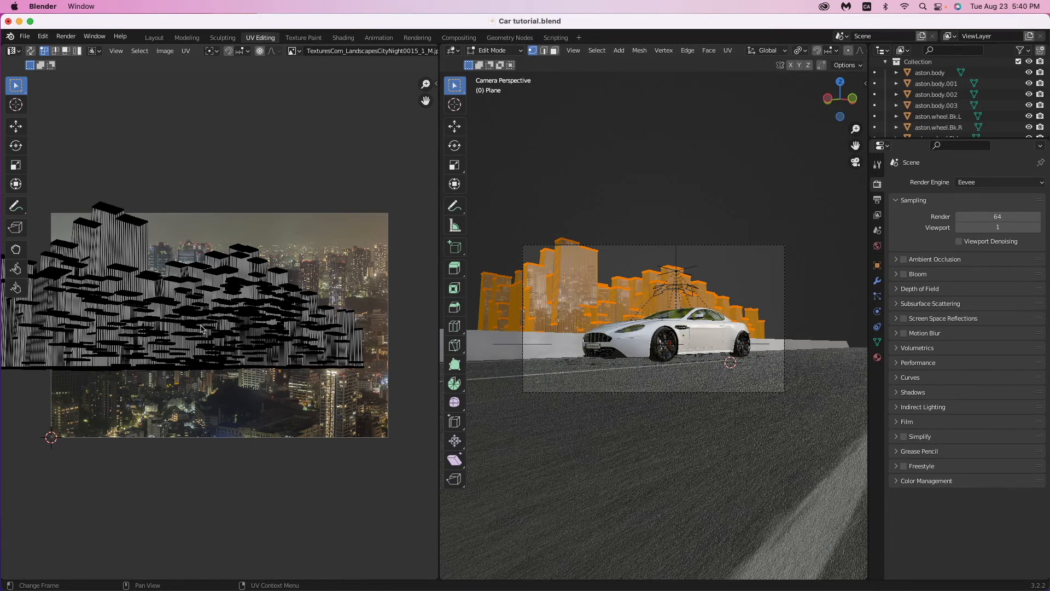
{"action": "key", "text": "a"}
{"action": "key", "text": "g"}
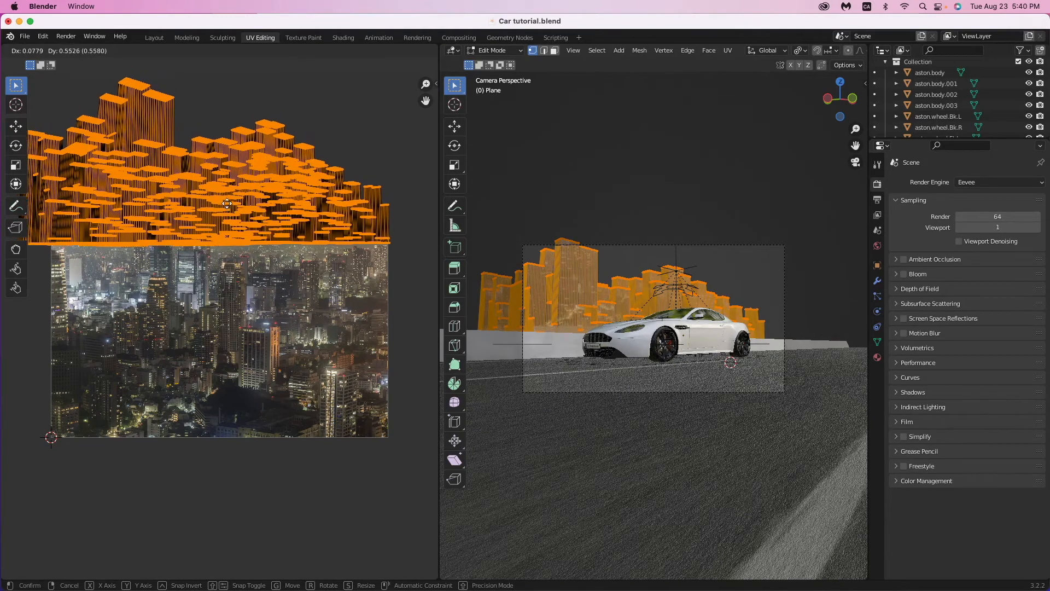
{"action": "left_click", "coordinate": [228, 203]}
{"action": "key", "text": "Tab"}
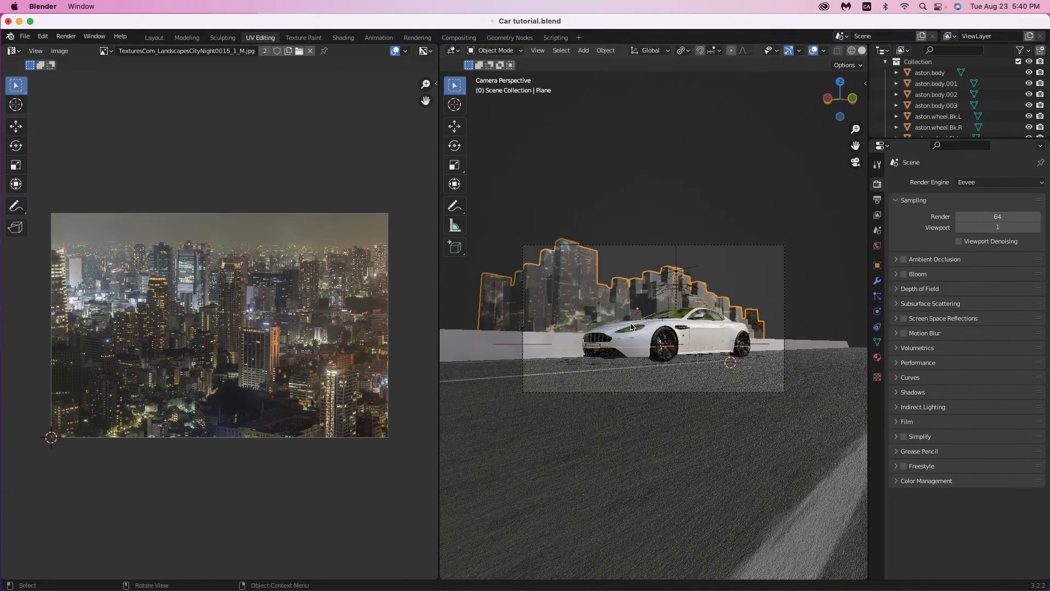
Return to the Shading workspace with solid viewport display and add a ColorRamp node above the Principled BSDF in the skyline material.
{"action": "left_click", "coordinate": [343, 38]}
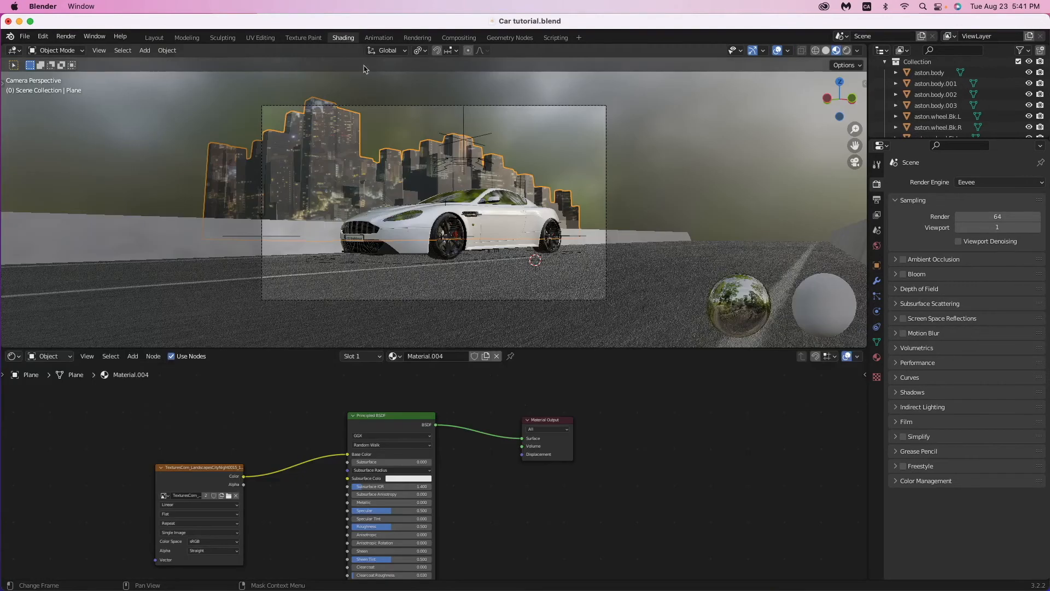
{"action": "left_click", "coordinate": [826, 51]}
{"action": "scroll", "coordinate": [419, 422], "scroll_direction": "up", "scroll_amount": 3, "text": "shift"}
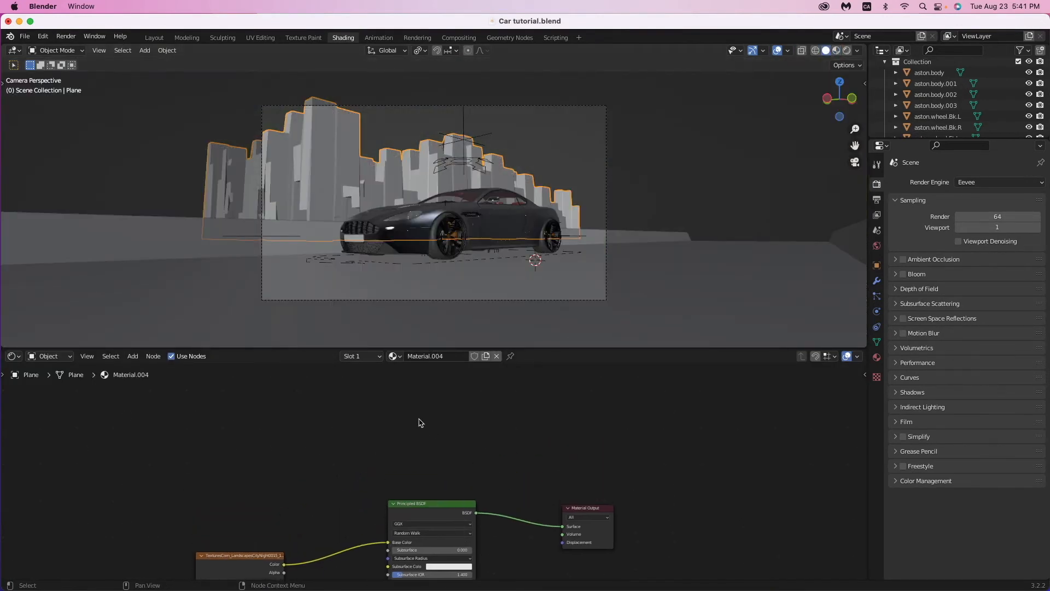
{"action": "key", "text": "shift+a"}
{"action": "type", "text": "color"}
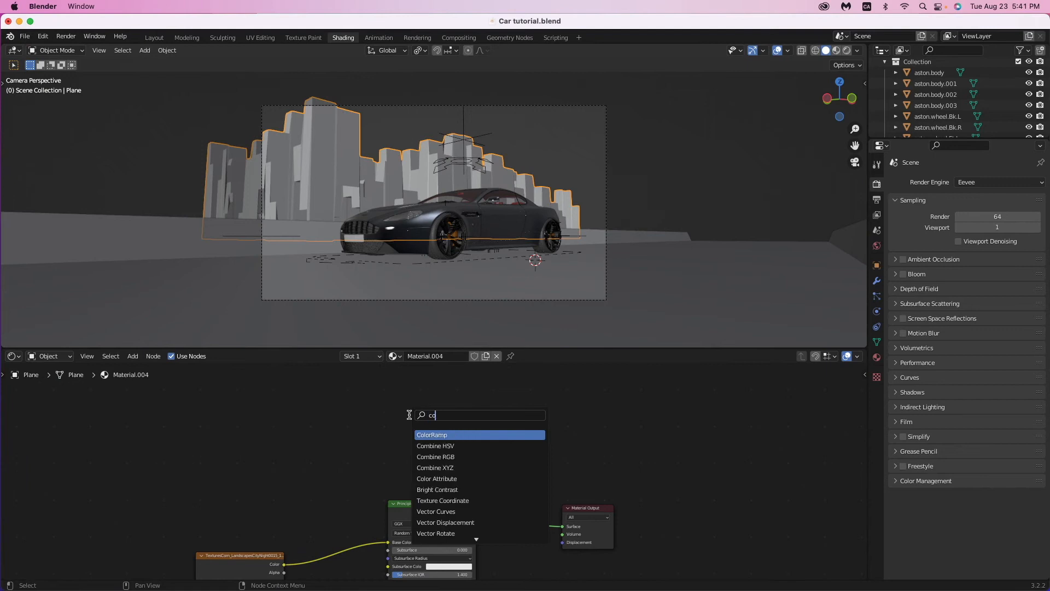
{"action": "left_click", "coordinate": [443, 434]}
{"action": "left_click", "coordinate": [422, 432]}
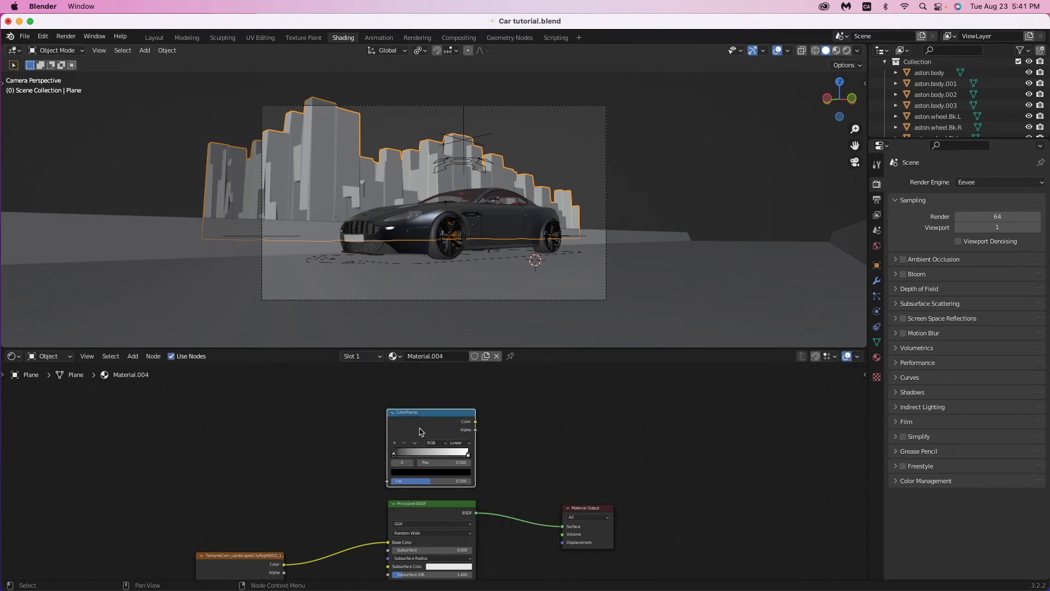
Add an Emission shader node below the Principled BSDF in the skyline material.
{"action": "scroll", "coordinate": [461, 479], "scroll_direction": "down", "scroll_amount": 10}
{"action": "key", "text": "shift+a"}
{"action": "type", "text": "emiss"}
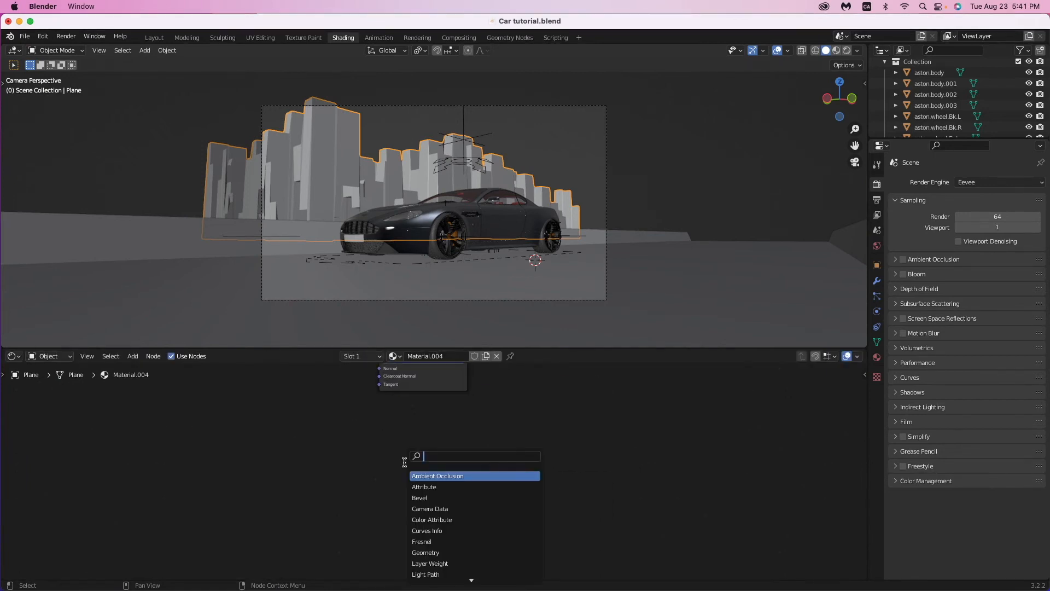
{"action": "left_click", "coordinate": [432, 476]}
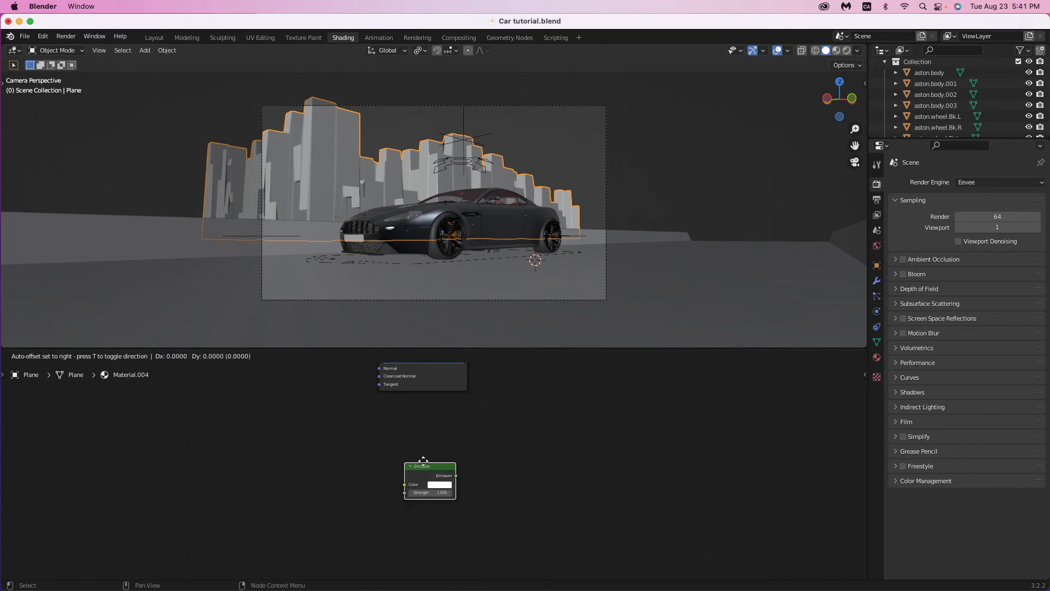
{"action": "left_click", "coordinate": [431, 452]}
Make room before the Material Output and insert a Mix Shader on the link from the Principled BSDF.
{"action": "scroll", "coordinate": [418, 438], "scroll_direction": "up", "scroll_amount": 10}
{"action": "scroll", "coordinate": [417, 430], "scroll_direction": "up", "scroll_amount": 5}
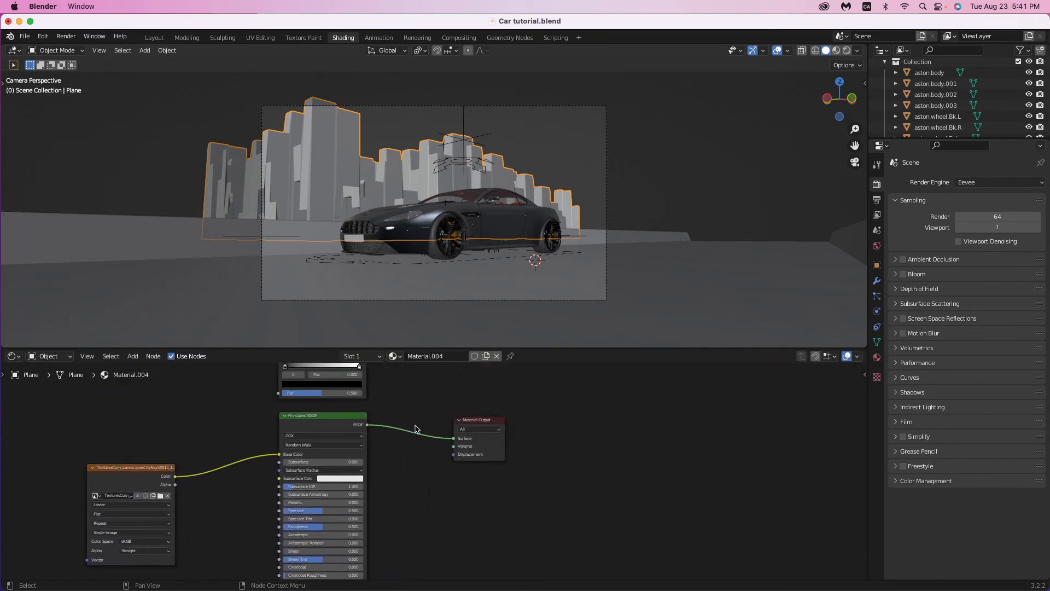
{"action": "left_click_drag", "start_coordinate": [474, 417], "coordinate": [554, 425]}
{"action": "key", "text": "shift+a"}
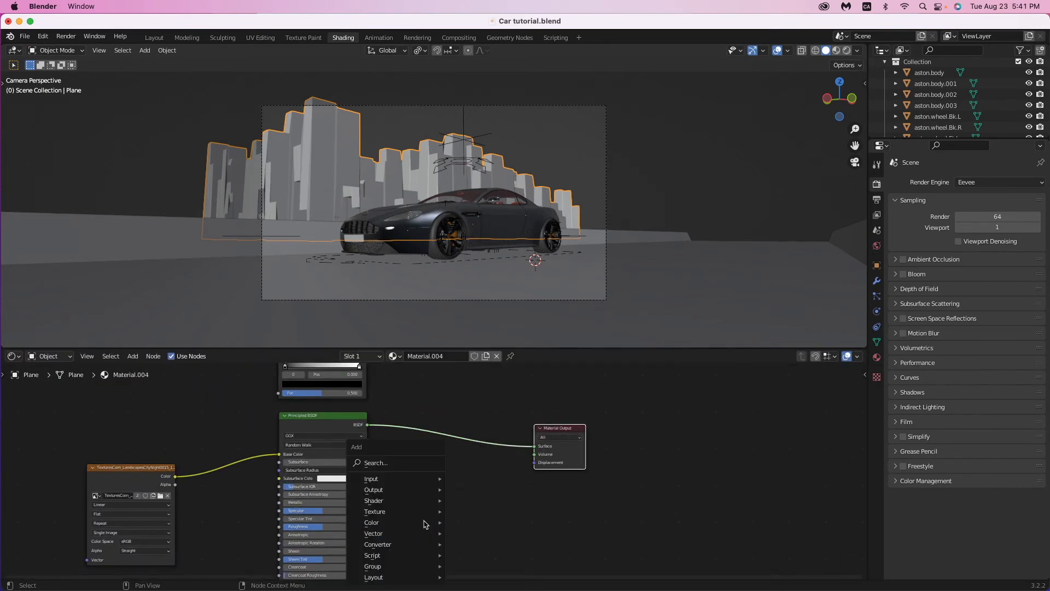
{"action": "left_click", "coordinate": [401, 461]}
{"action": "type", "text": "mix"}
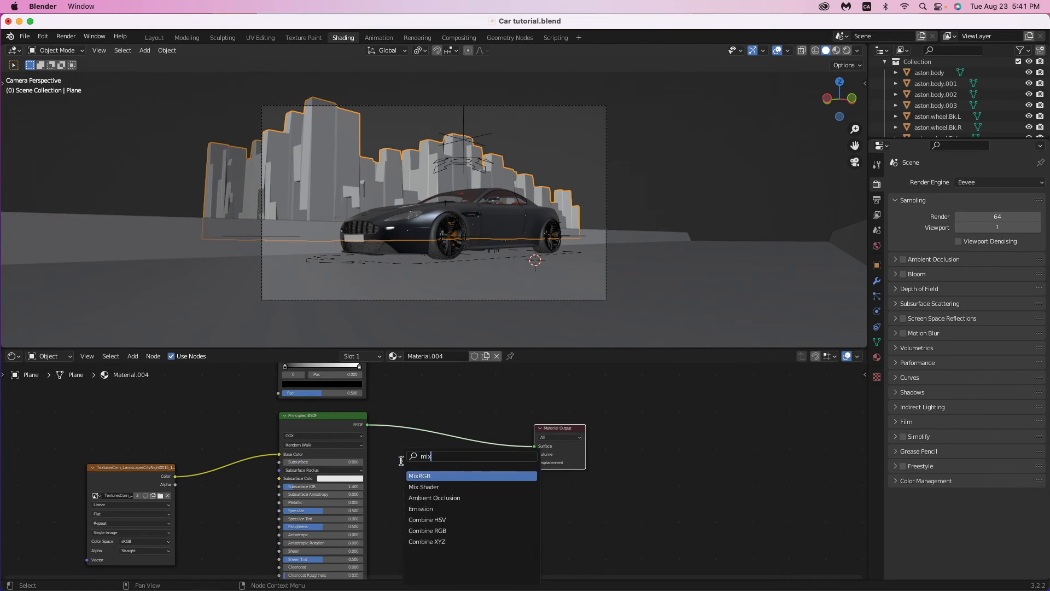
{"action": "left_click", "coordinate": [432, 489]}
{"action": "left_click", "coordinate": [445, 448]}
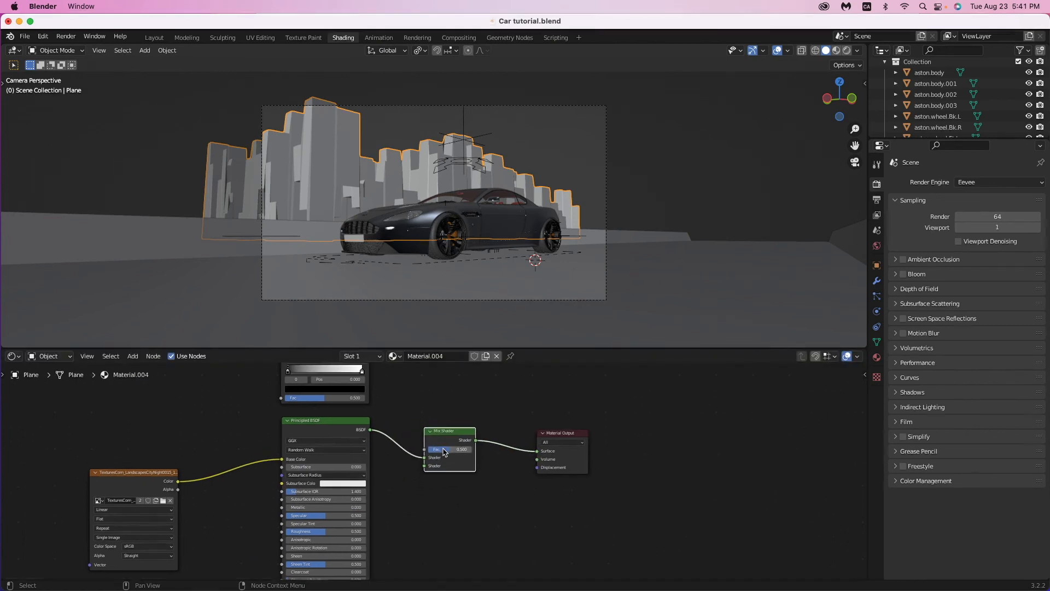
Connect the ColorRamp's Color to the Mix Shader's Fac and the Emission output to its second Shader input.
{"action": "scroll", "coordinate": [403, 402], "scroll_direction": "up", "scroll_amount": 5}
{"action": "left_click_drag", "start_coordinate": [403, 400], "coordinate": [459, 511]}
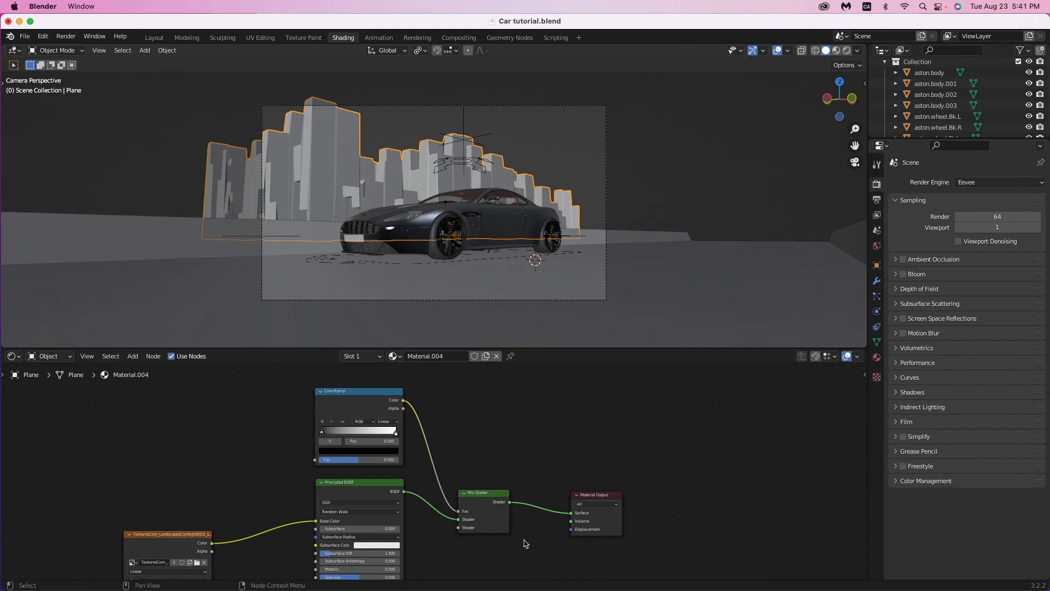
{"action": "scroll", "coordinate": [534, 551], "scroll_direction": "down", "scroll_amount": 8}
{"action": "scroll", "coordinate": [534, 552], "scroll_direction": "down", "scroll_amount": 1}
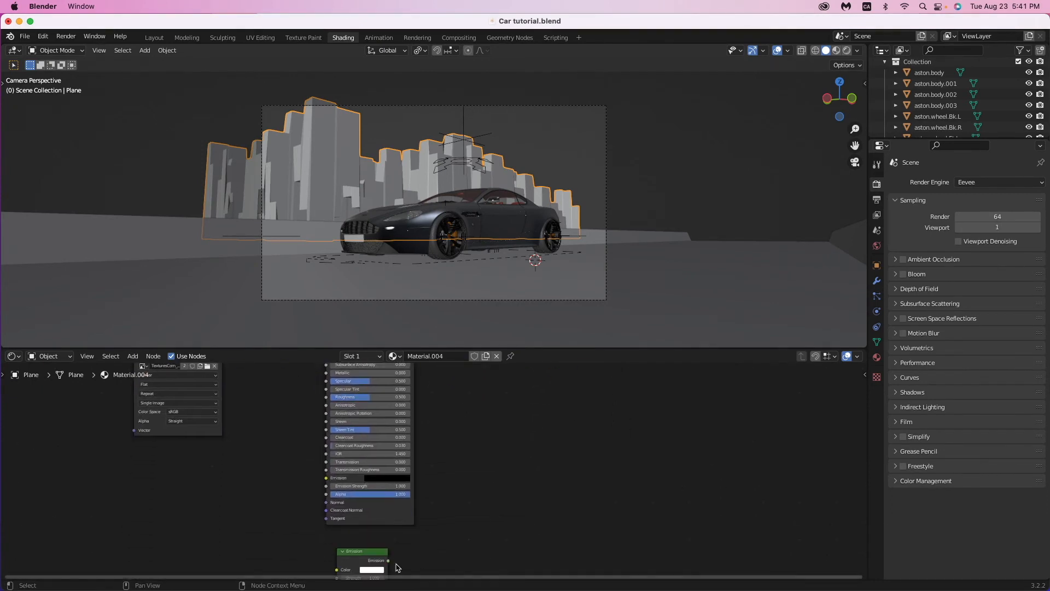
{"action": "left_click_drag", "start_coordinate": [389, 563], "coordinate": [468, 437]}
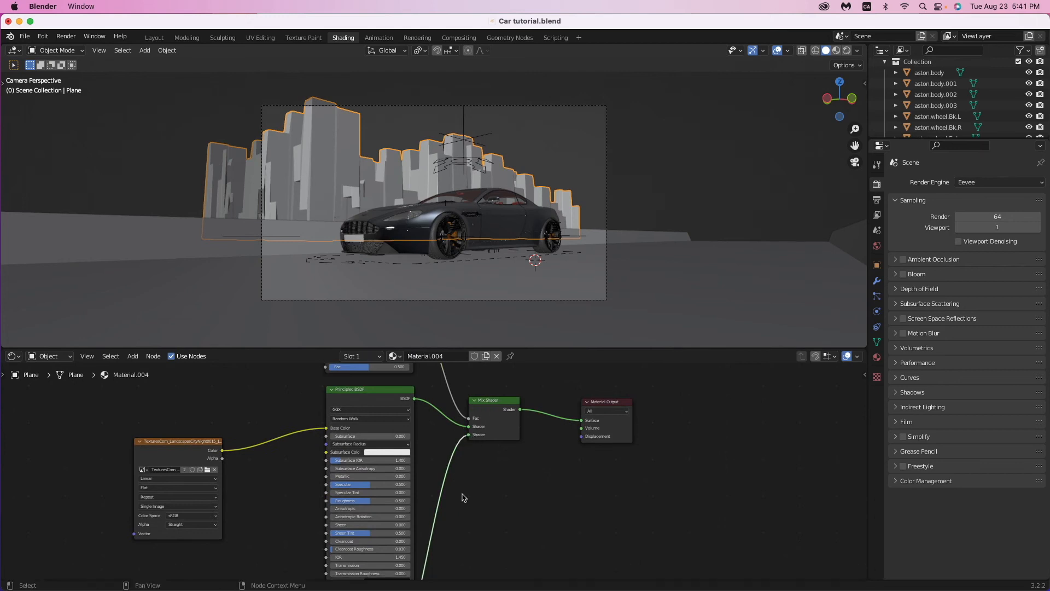
Connect the city image's Color to the Principled BSDF's Specular, the Emission's Color and the ColorRamp's Fac, and save the file.
{"action": "scroll", "coordinate": [464, 497], "scroll_direction": "left", "scroll_amount": 3}
{"action": "scroll", "coordinate": [464, 497], "scroll_direction": "down", "scroll_amount": 2}
{"action": "left_click_drag", "start_coordinate": [296, 418], "coordinate": [399, 450]}
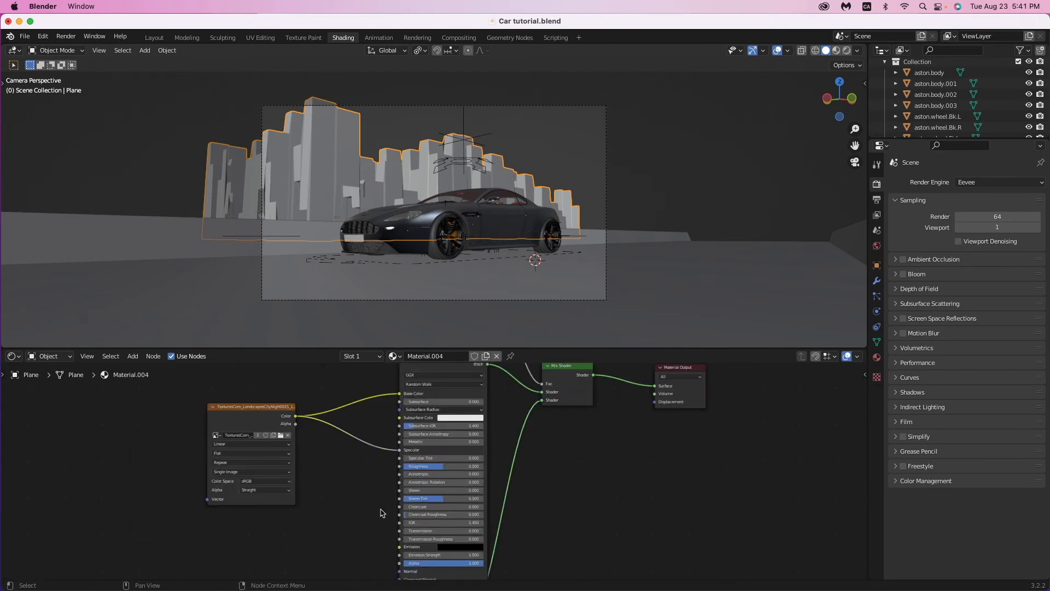
{"action": "scroll", "coordinate": [375, 531], "scroll_direction": "down", "scroll_amount": 3}
{"action": "scroll", "coordinate": [375, 531], "scroll_direction": "left", "scroll_amount": 2}
{"action": "left_click_drag", "start_coordinate": [332, 368], "coordinate": [446, 479]}
{"action": "left_click_drag", "start_coordinate": [272, 557], "coordinate": [374, 474]}
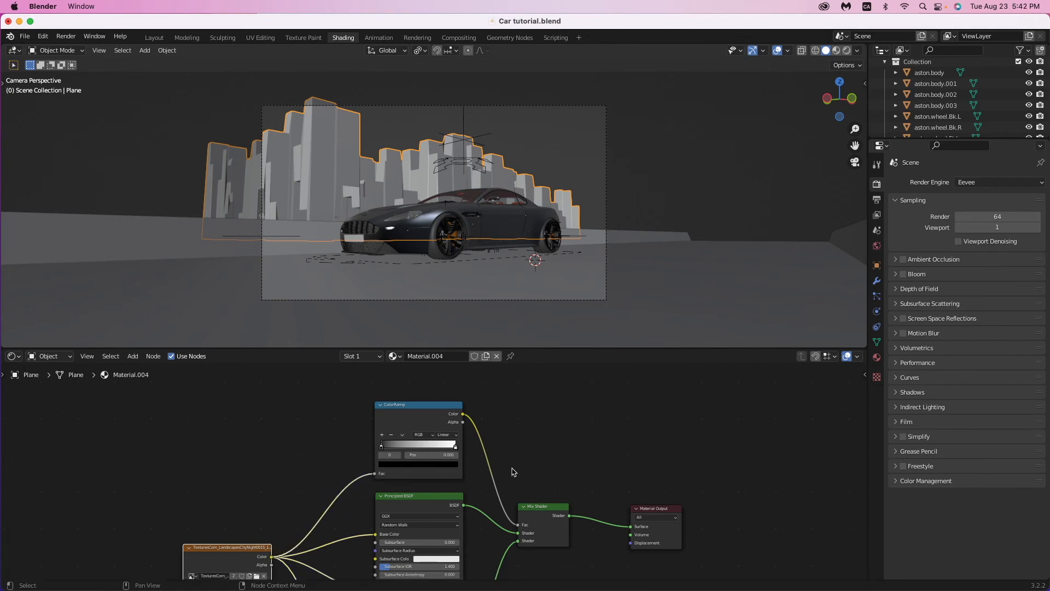
{"action": "left_click", "coordinate": [26, 37]}
{"action": "left_click", "coordinate": [46, 108]}
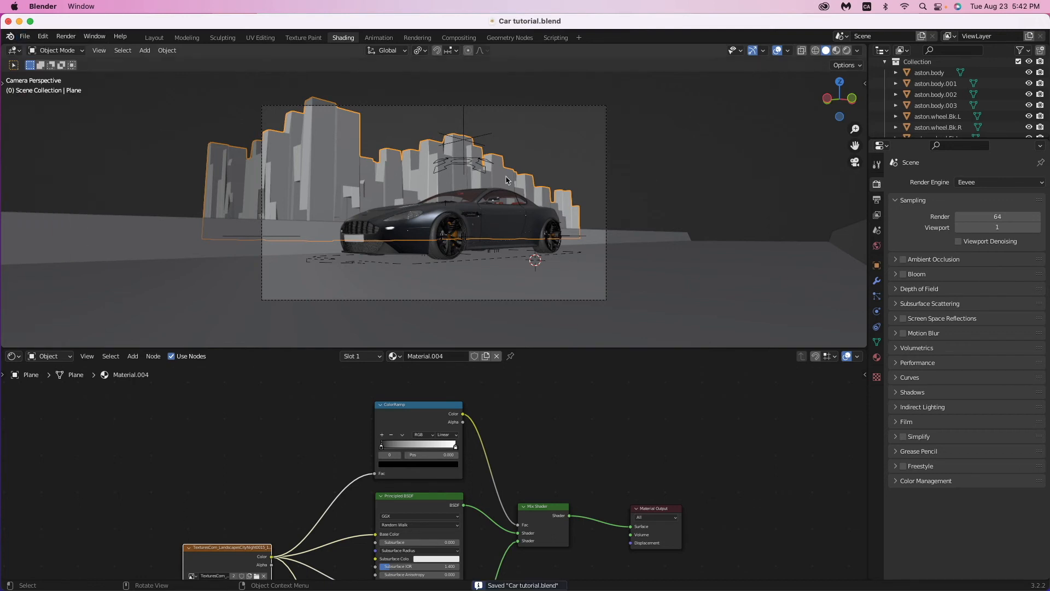
Switch the viewport to Rendered shading and move the ColorRamp's white stop to about 0.4.
{"action": "key", "text": "z"}
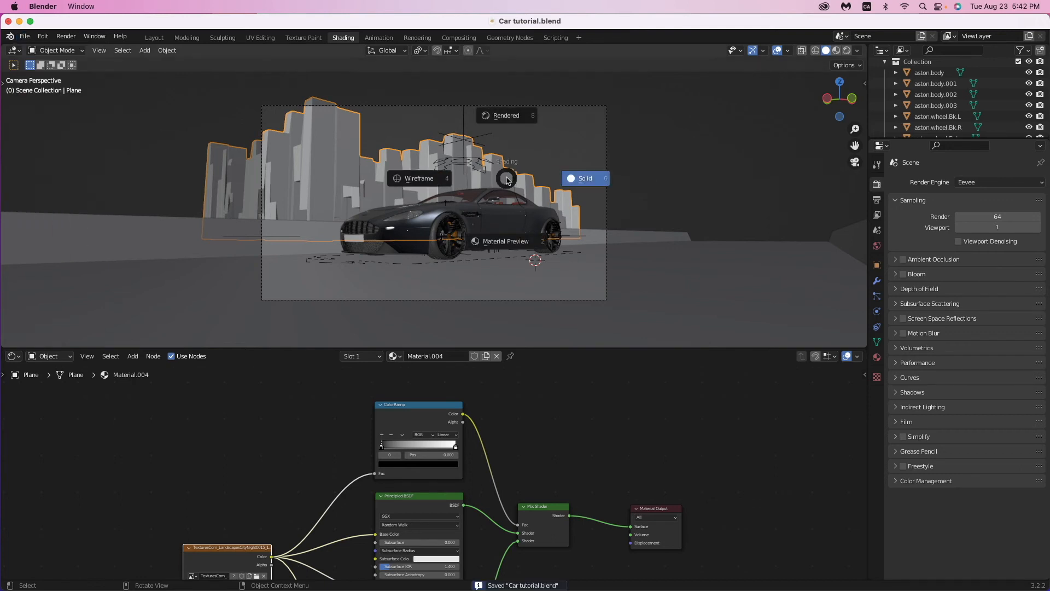
{"action": "left_click", "coordinate": [523, 124]}
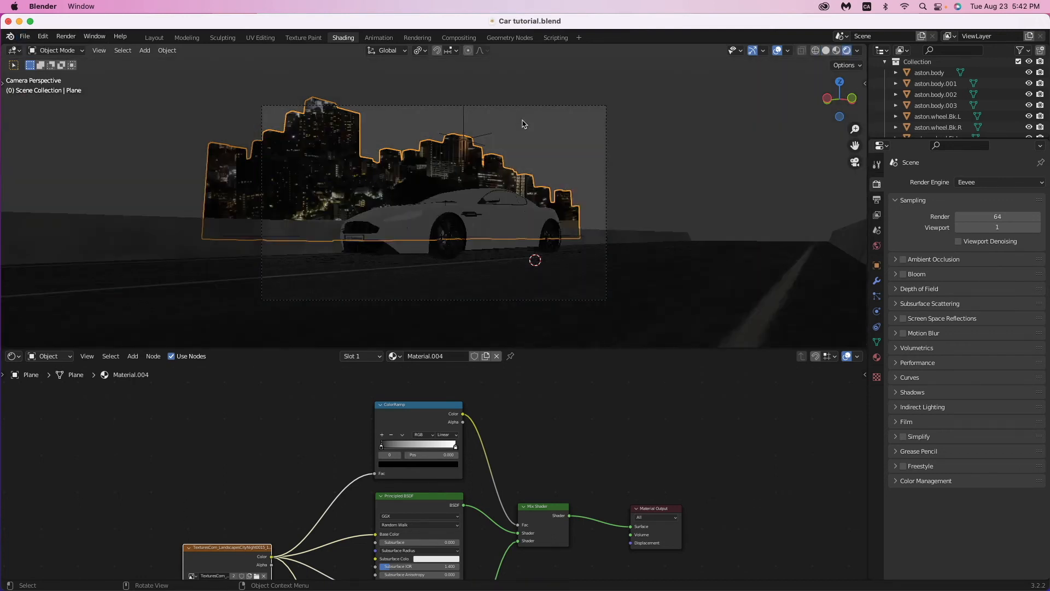
{"action": "scroll", "coordinate": [482, 446], "scroll_direction": "down", "scroll_amount": 3}
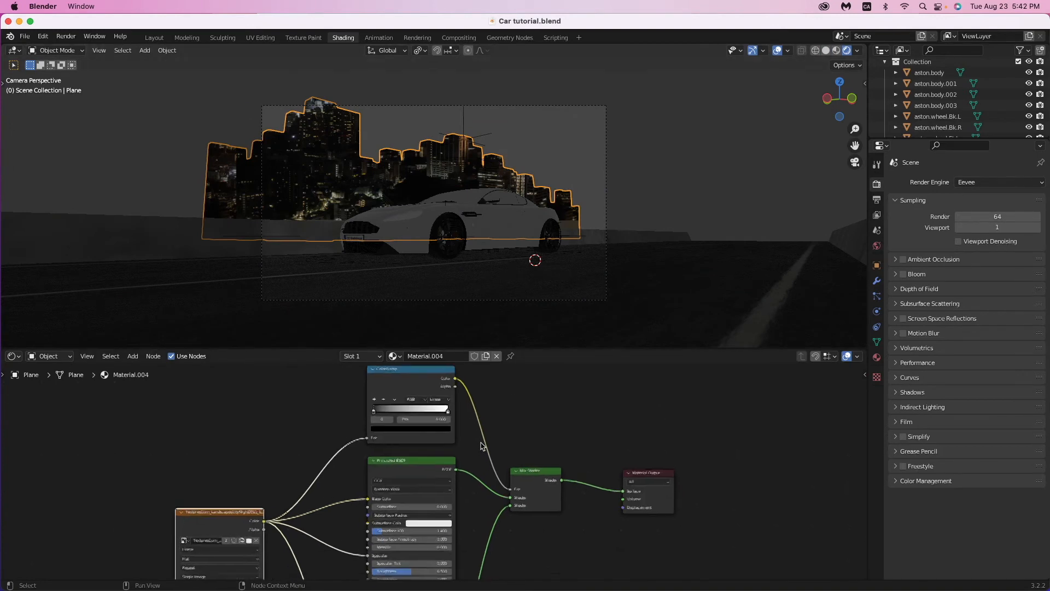
{"action": "scroll", "coordinate": [483, 445], "scroll_direction": "up", "scroll_amount": 4}
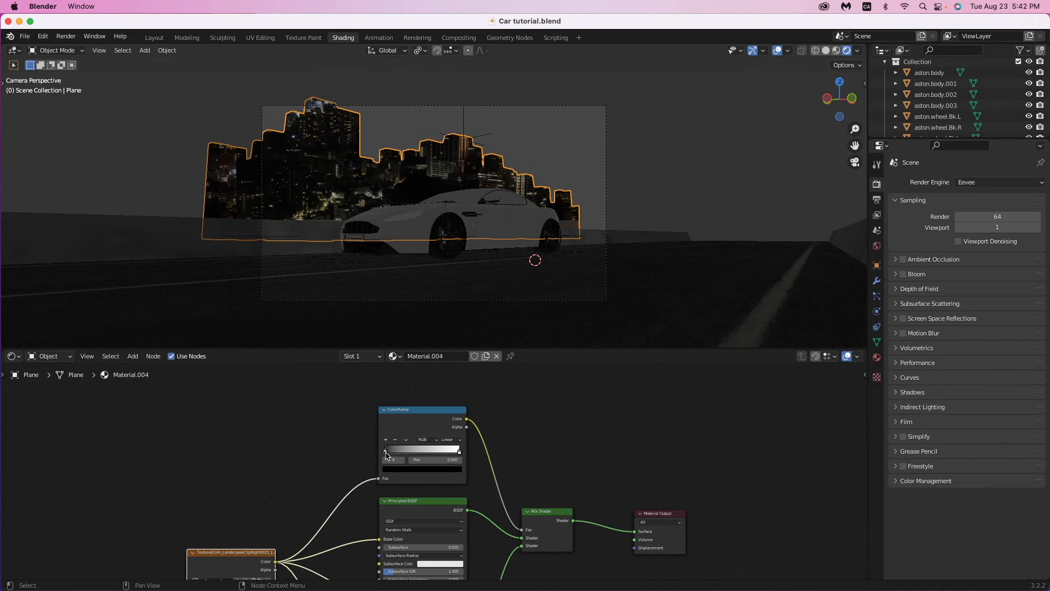
{"action": "left_click_drag", "start_coordinate": [386, 453], "coordinate": [415, 460]}
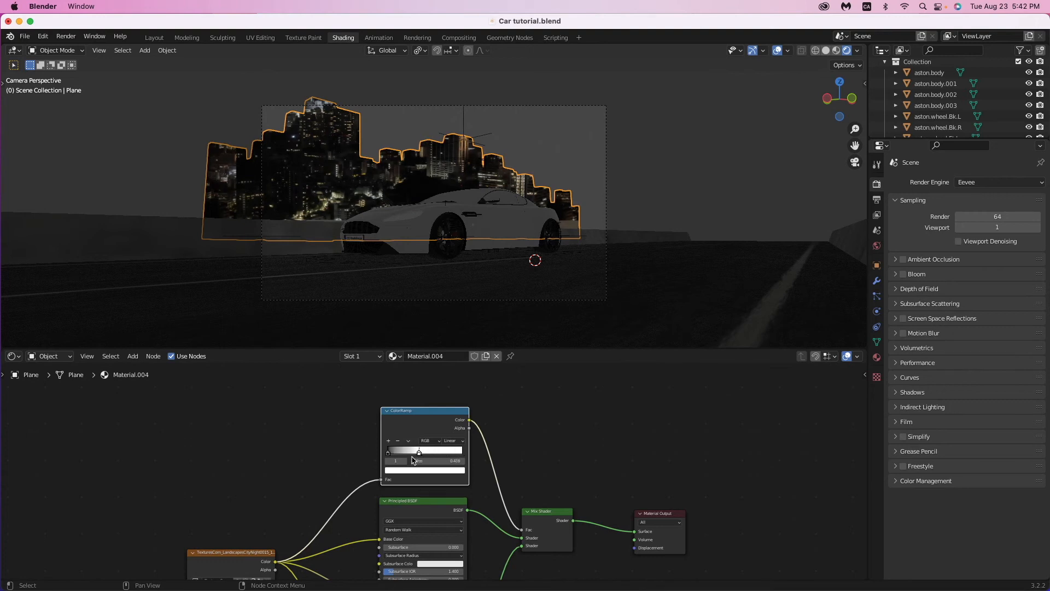
Set the Emission node's Strength to 5 and deselect the skyline mesh.
{"action": "scroll", "coordinate": [448, 498], "scroll_direction": "down", "scroll_amount": 10}
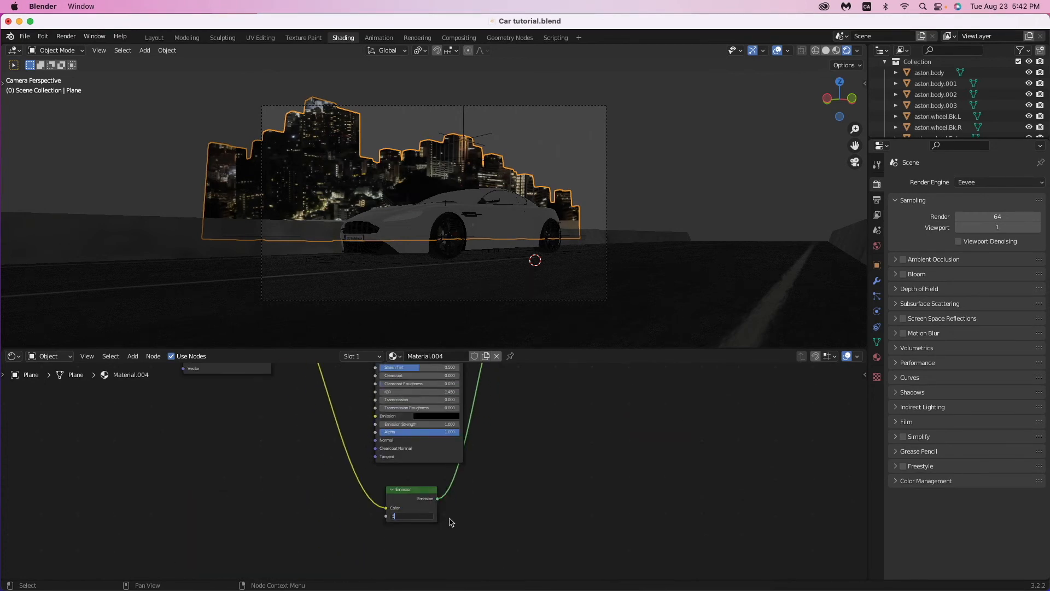
{"action": "key", "text": "Return"}
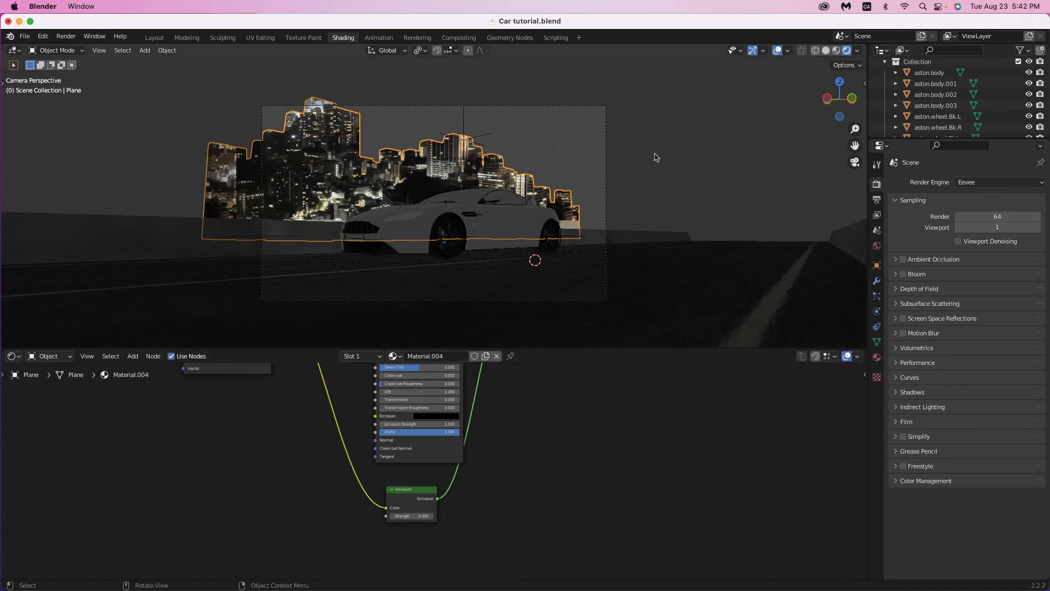
{"action": "left_click", "coordinate": [601, 190]}
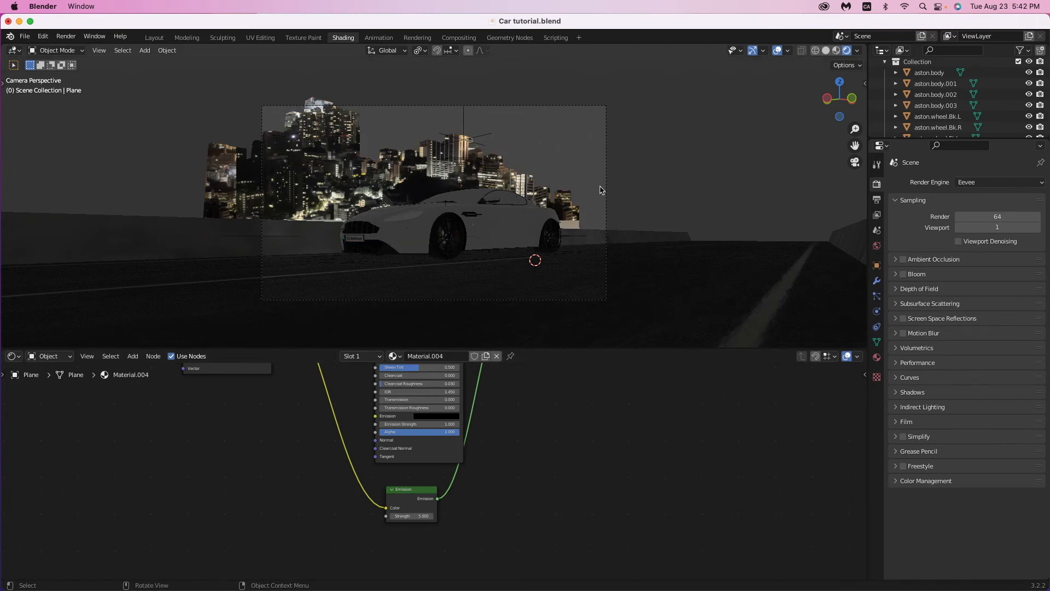
Scale the skyline mesh slightly taller along the Z axis.
{"action": "left_click", "coordinate": [448, 191]}
{"action": "key", "text": "s"}
{"action": "key", "text": "z"}
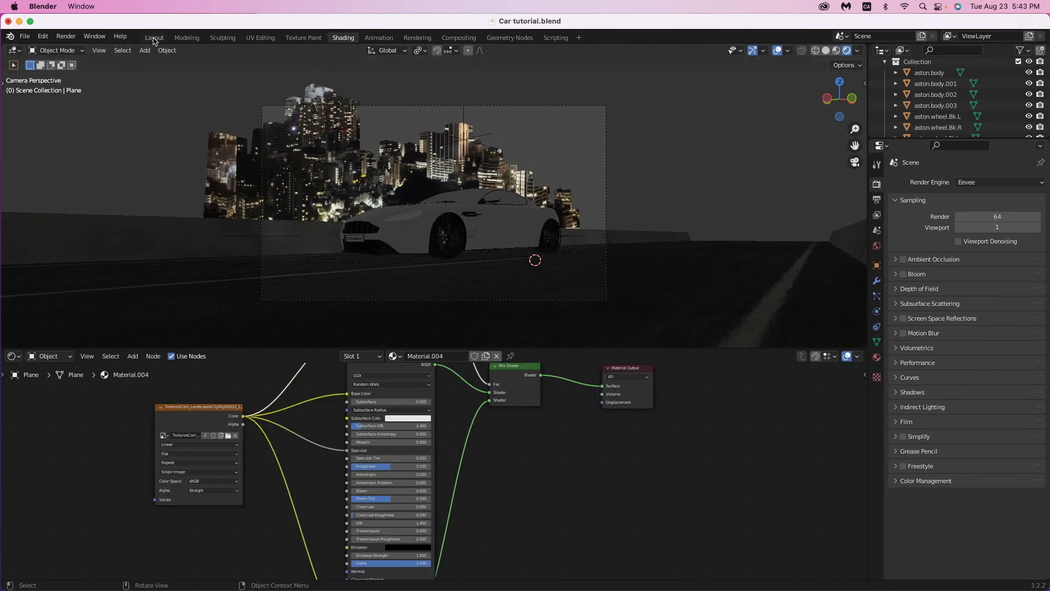
Switch to the Layout workspace and deselect the skyline mesh.
{"action": "left_click", "coordinate": [154, 38]}
{"action": "scroll", "coordinate": [581, 192], "scroll_direction": "up", "scroll_amount": 8}
{"action": "scroll", "coordinate": [581, 192], "scroll_direction": "down", "scroll_amount": 10}
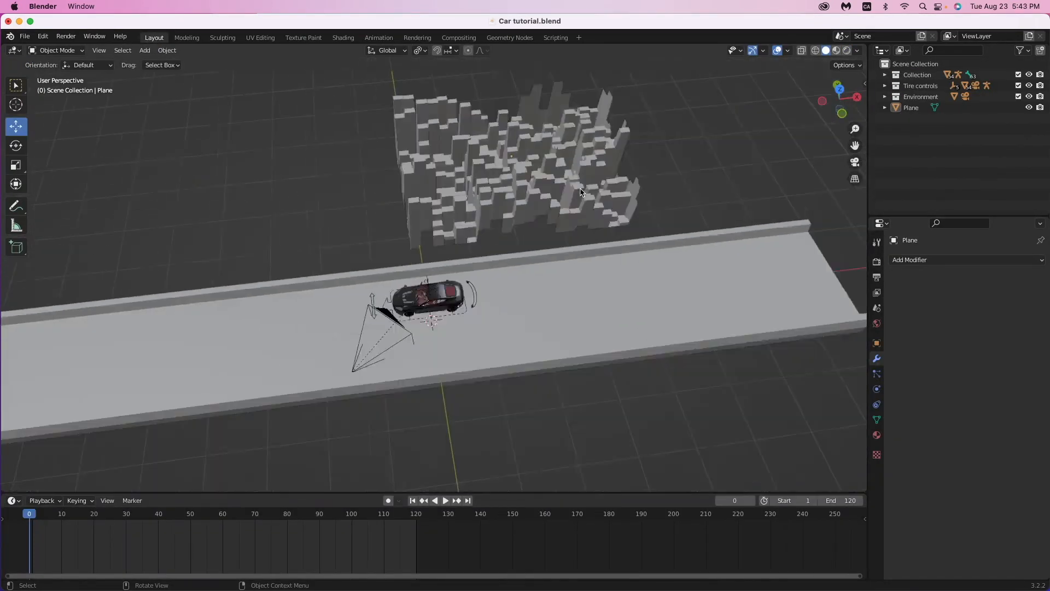
{"action": "middle_click_drag", "start_coordinate": [524, 224], "coordinate": [503, 247]}
{"action": "left_click", "coordinate": [503, 248]}
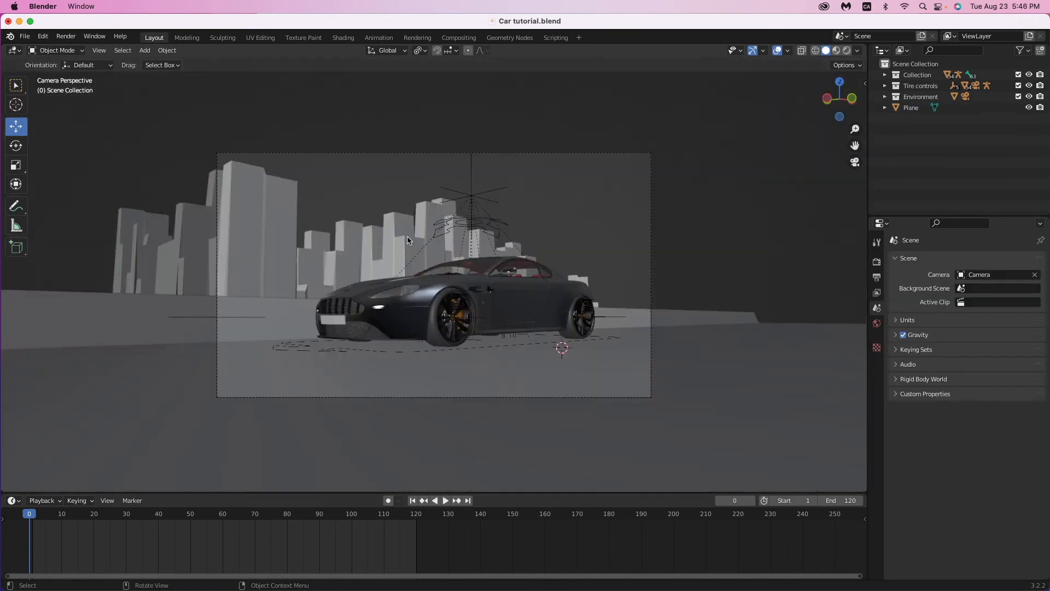
Select the skyline mesh and scale it up uniformly until it is far larger than the camera frame.
{"action": "left_click", "coordinate": [410, 241]}
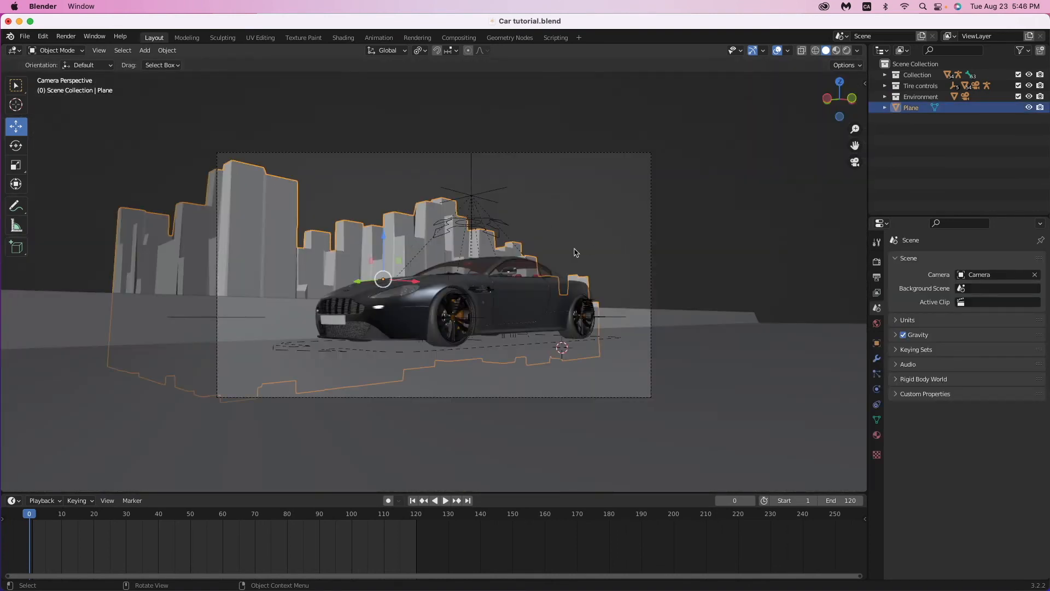
{"action": "key", "text": "s"}
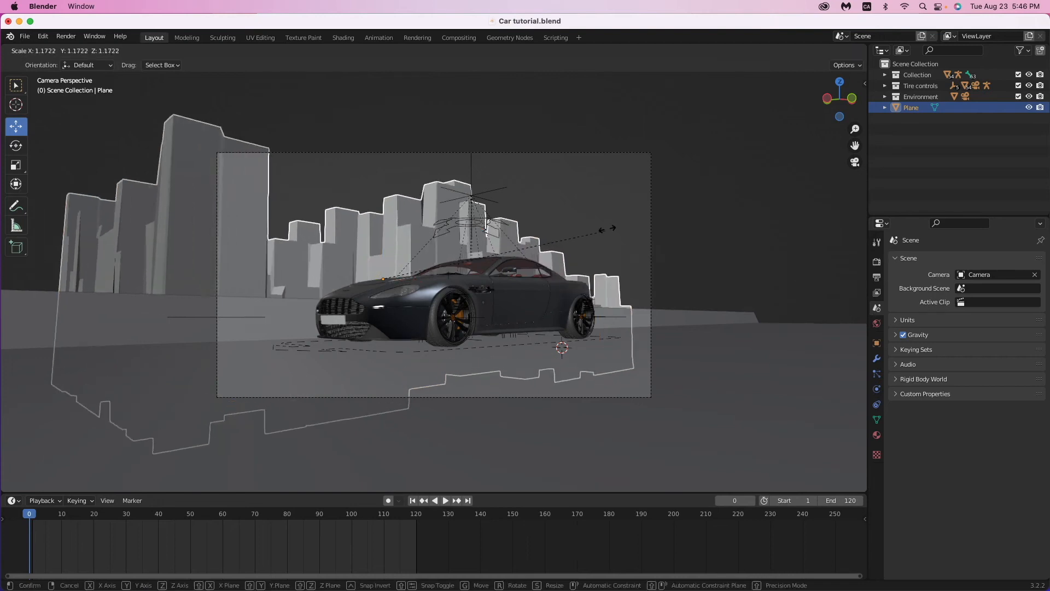
{"action": "left_click", "coordinate": [852, 119]}
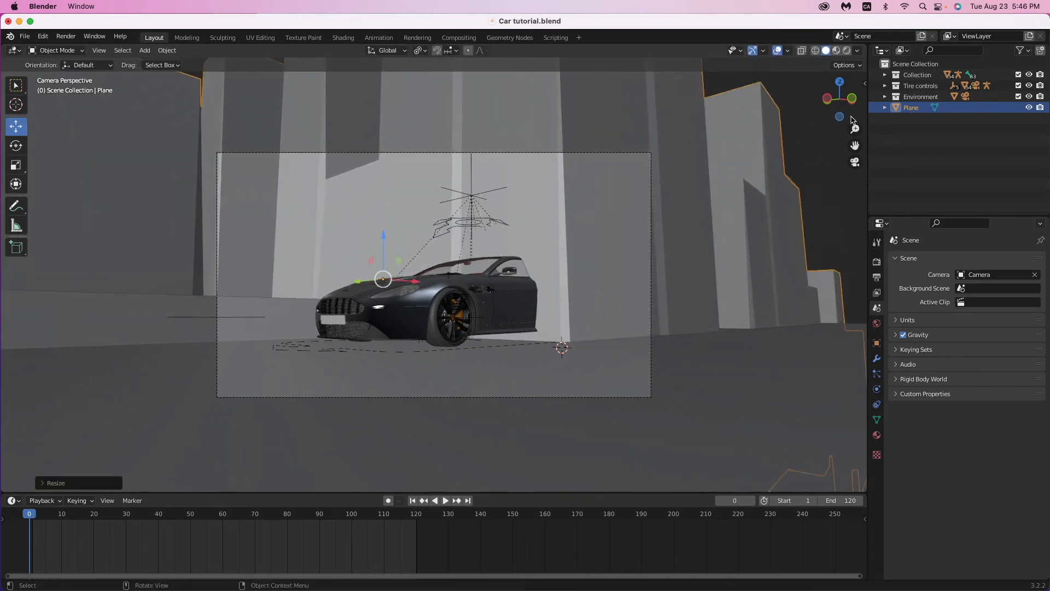
Move the enlarged skyline mesh back along the Y axis, well behind the road.
{"action": "key", "text": "KP_0"}
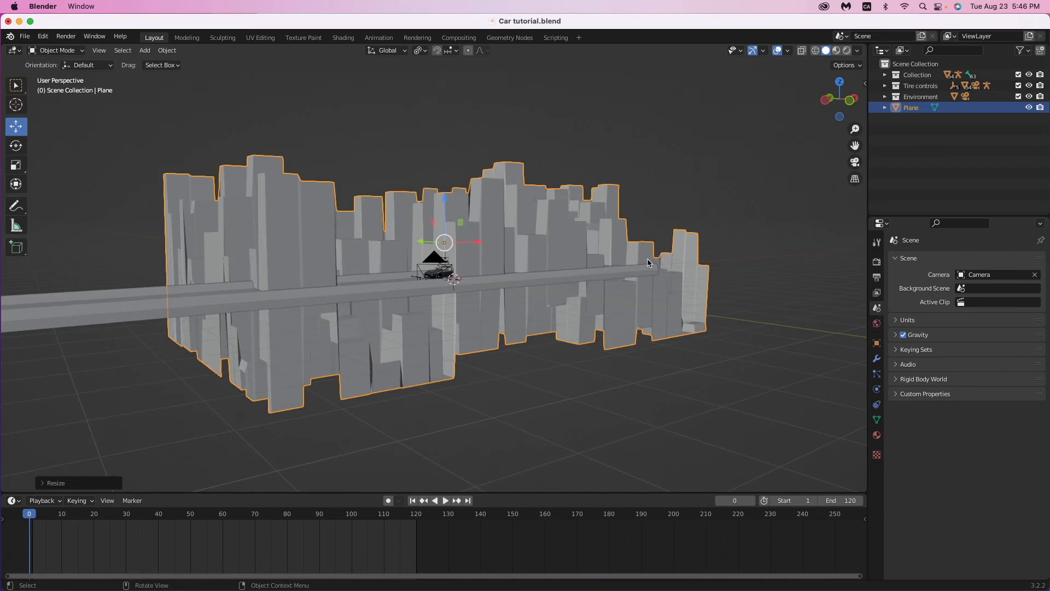
{"action": "key", "text": "g"}
{"action": "key", "text": "x"}
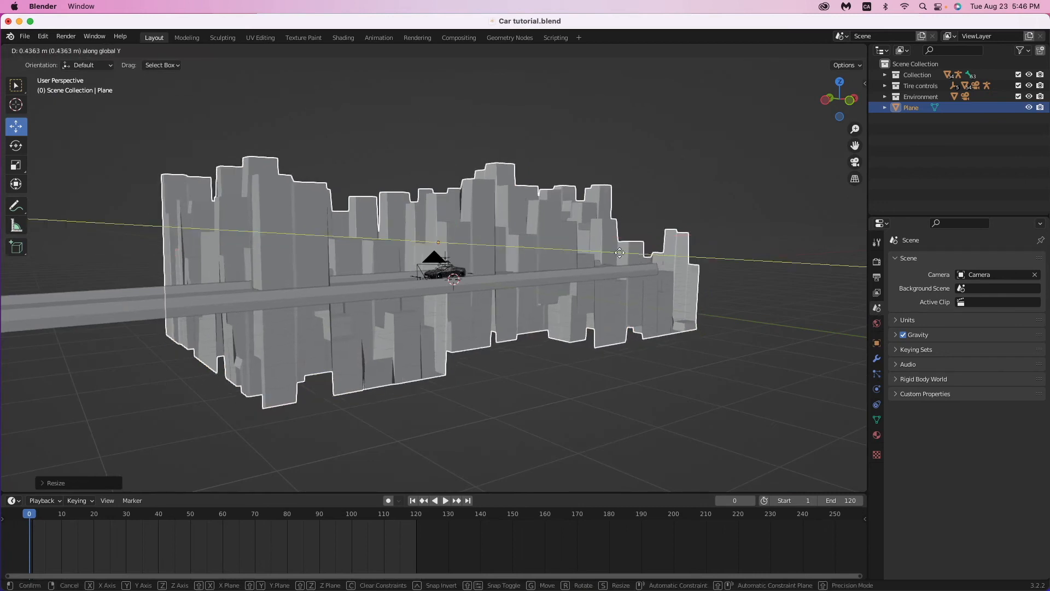
{"action": "left_click", "coordinate": [542, 227]}
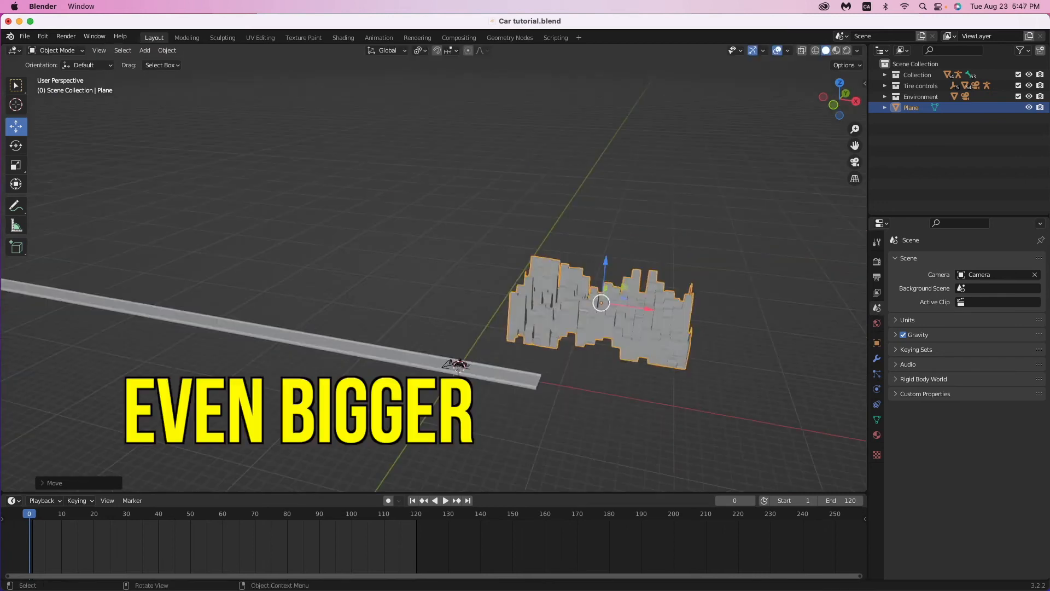
Scale the skyline mesh up again by about 1.9 times and apply its scale.
{"action": "key", "text": "s"}
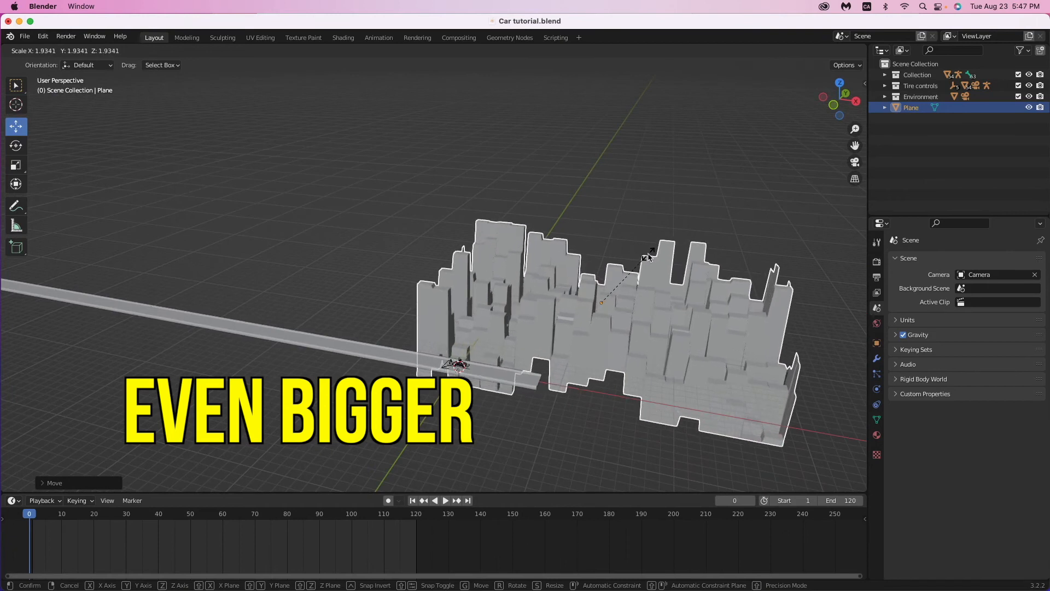
{"action": "left_click", "coordinate": [650, 255]}
{"action": "key", "text": "ctrl+a"}
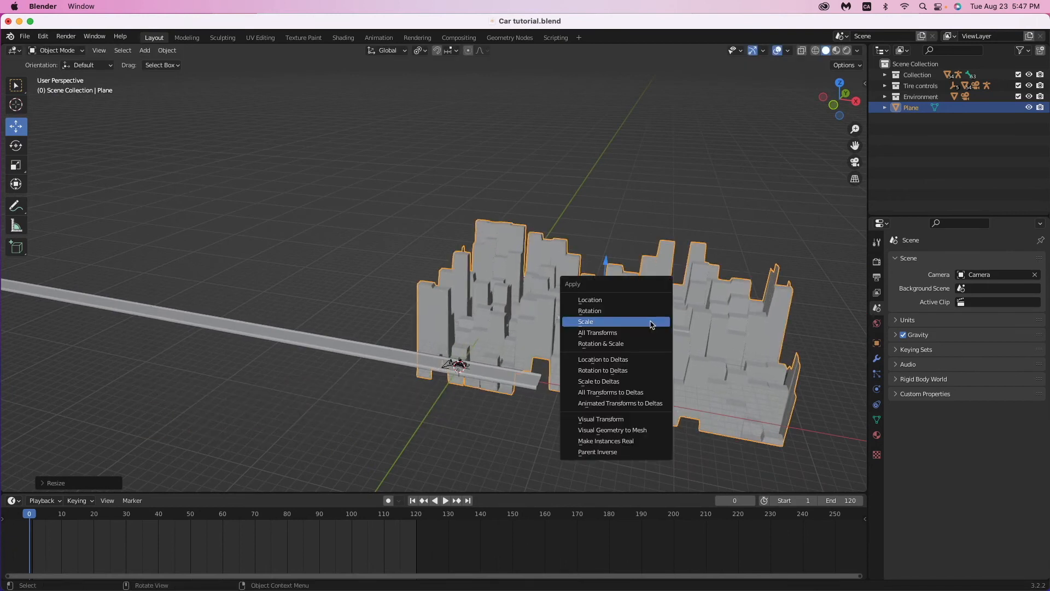
{"action": "left_click", "coordinate": [651, 323]}
Move the skyline mesh farther back along the Y axis and raise it along the Z axis behind the road.
{"action": "key", "text": "g"}
{"action": "key", "text": "y"}
{"action": "left_click", "coordinate": [651, 346]}
{"action": "middle_click_drag", "start_coordinate": [651, 347], "coordinate": [651, 344]}
{"action": "key", "text": "g"}
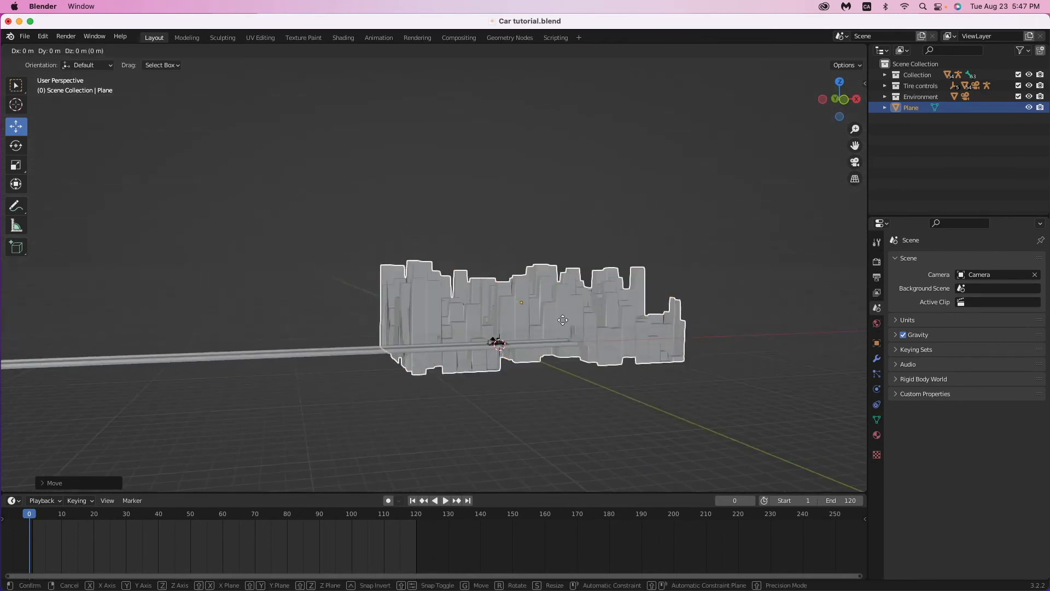
{"action": "key", "text": "z"}
{"action": "left_click", "coordinate": [558, 305]}
{"action": "key", "text": "KP_0"}
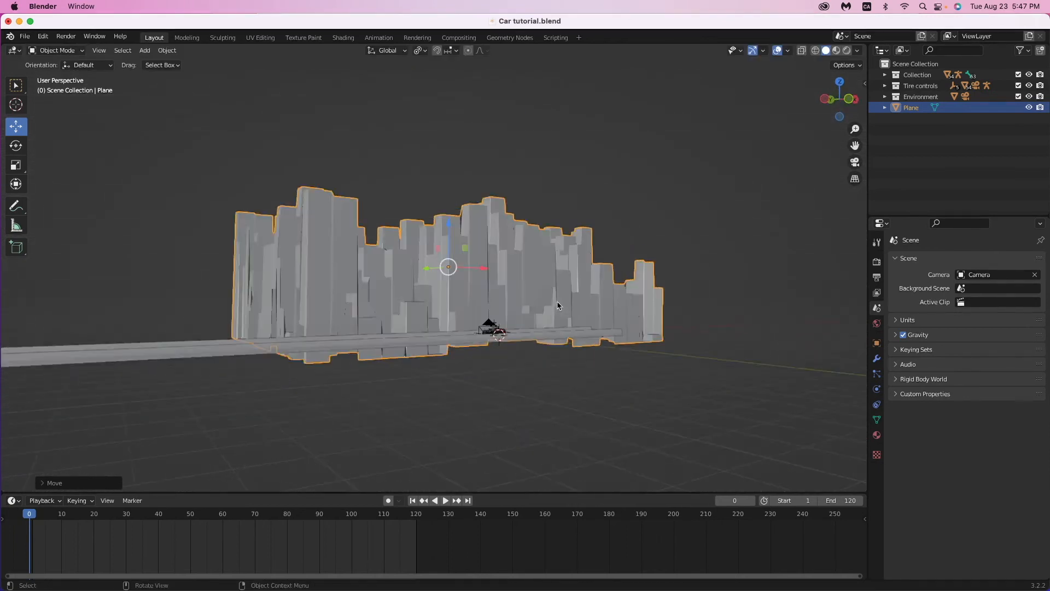
Make a linked duplicate of the skyline mesh and, in top view, place it along the negative X axis directly beside the original.
{"action": "middle_click_drag", "start_coordinate": [558, 305], "coordinate": [617, 199]}
{"action": "key", "text": "alt+d"}
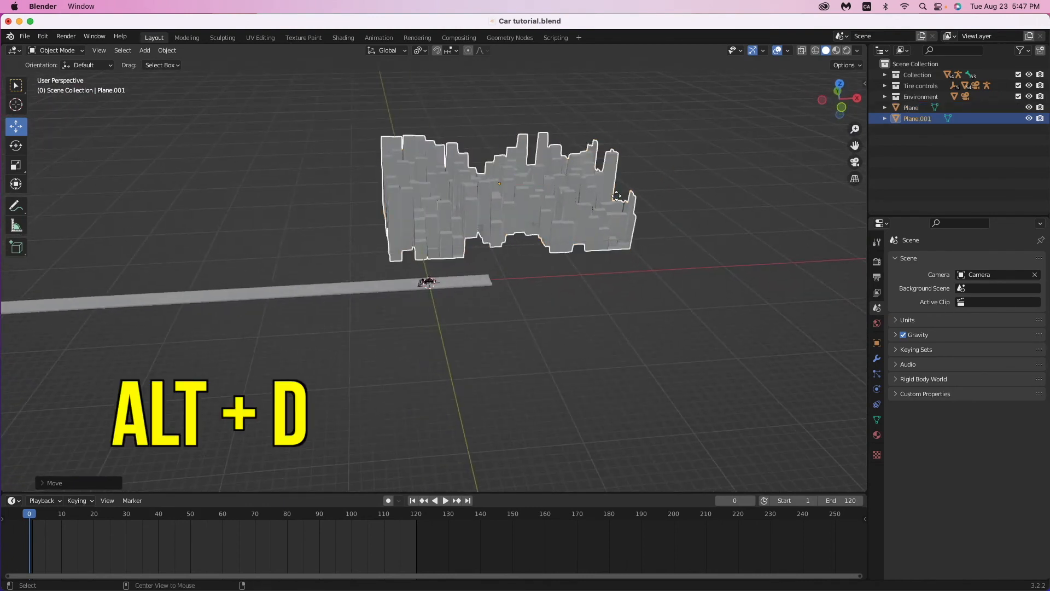
{"action": "right_click", "coordinate": [602, 151]}
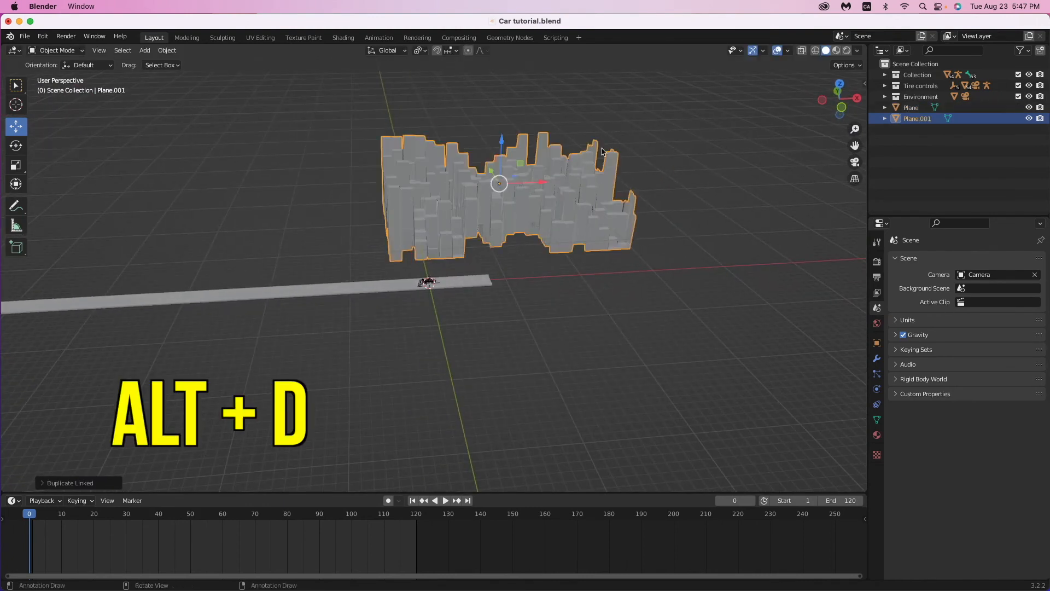
{"action": "left_click", "coordinate": [840, 83]}
{"action": "scroll", "coordinate": [549, 165], "scroll_direction": "down", "scroll_amount": 4}
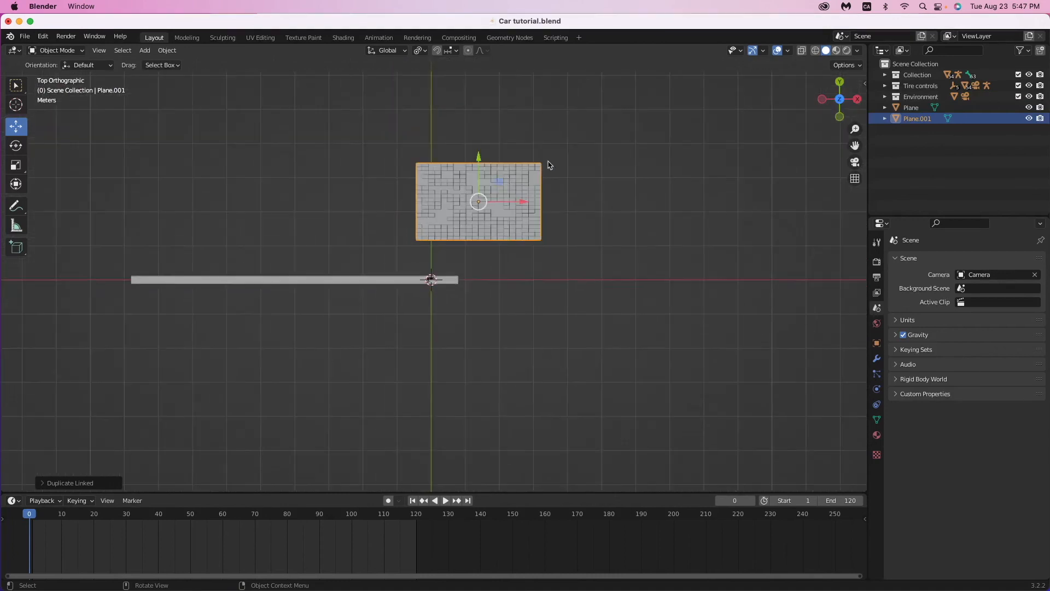
{"action": "left_click_drag", "start_coordinate": [524, 204], "coordinate": [396, 209]}
{"action": "left_click", "coordinate": [396, 209]}
Duplicate the skyline mesh twice more along the negative X axis, about 36.6 m apart, to extend the city row beside the road.
{"action": "key", "text": "shift+d"}
{"action": "key", "text": "x"}
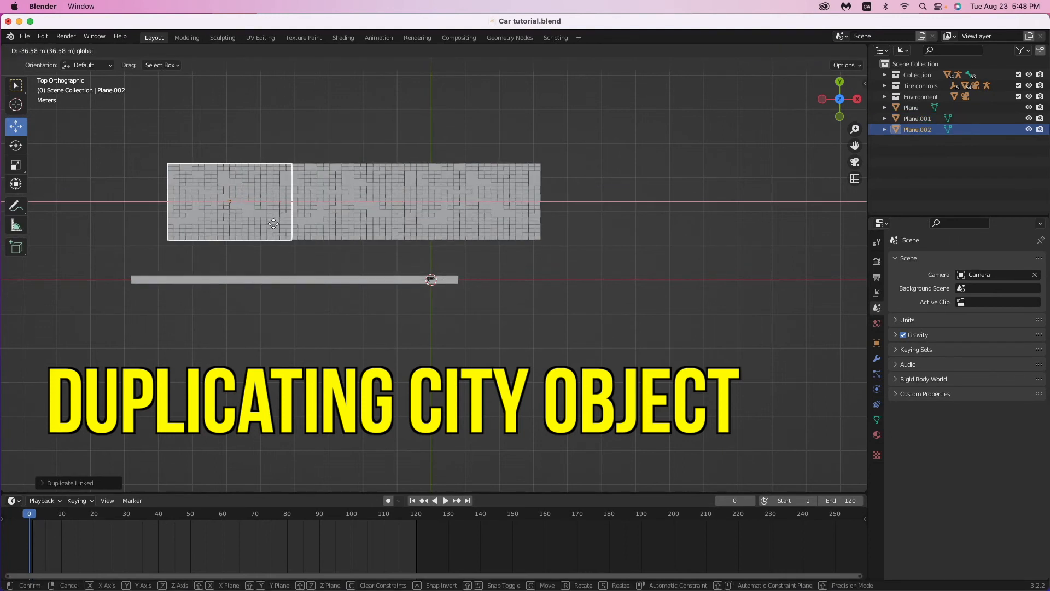
{"action": "left_click", "coordinate": [272, 208]}
{"action": "key", "text": "shift+d"}
{"action": "key", "text": "x"}
{"action": "left_click", "coordinate": [130, 203]}
Play the animation through the camera to check how the extended skyline passes behind the car.
{"action": "key", "text": "KP_0"}
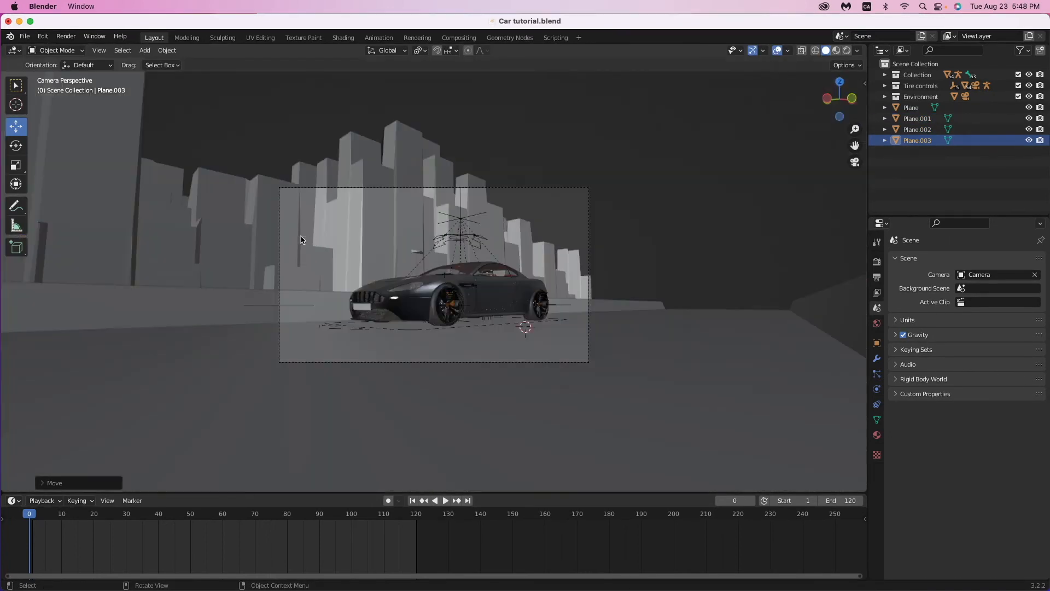
{"action": "key", "text": "space"}
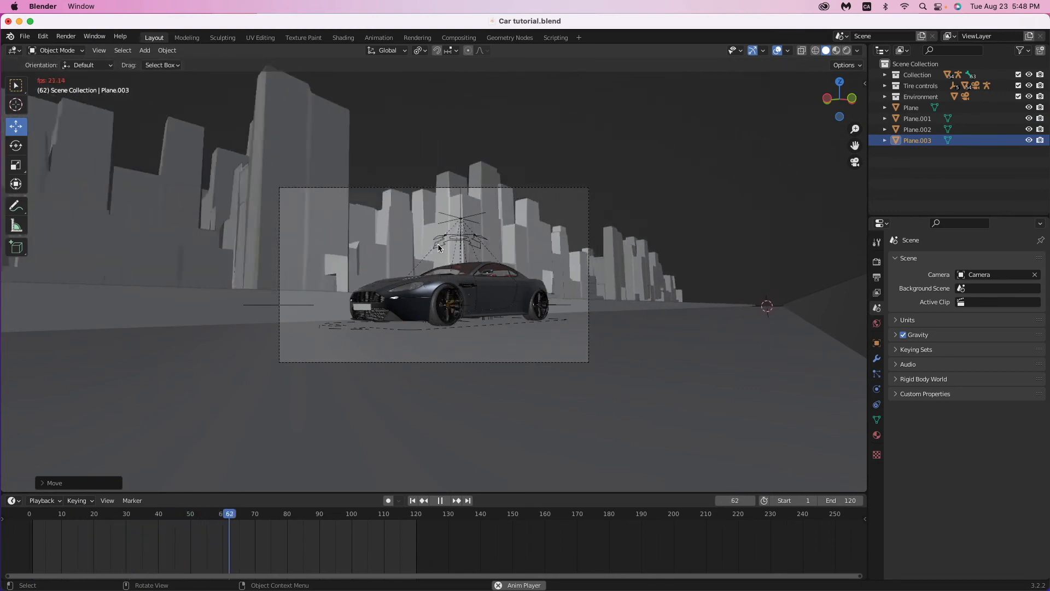
{"action": "key", "text": "Escape"}
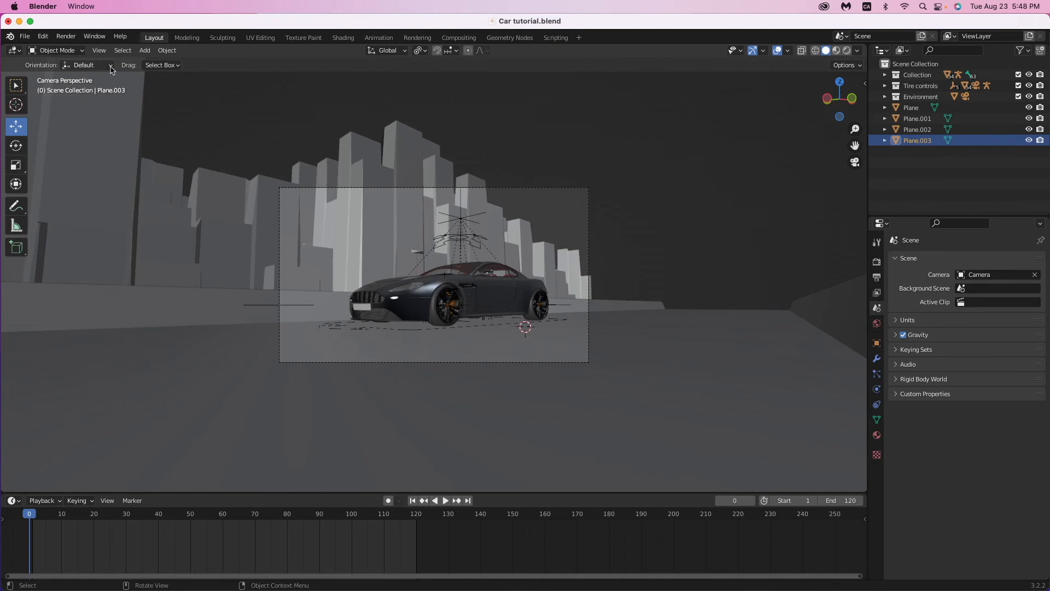
Set the Eevee render samples to 10.
{"action": "left_click", "coordinate": [877, 261]}
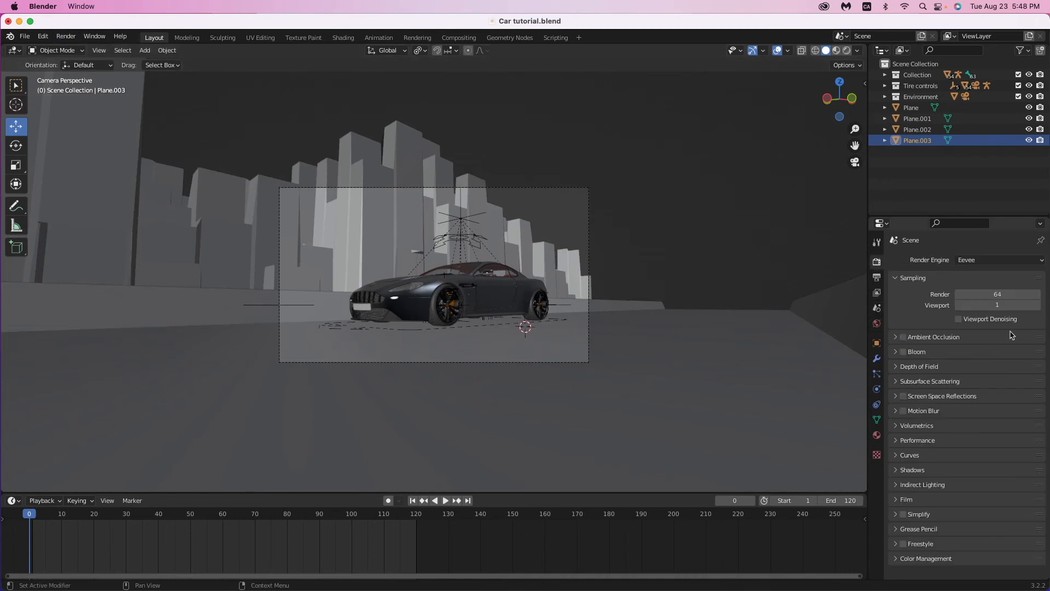
{"action": "left_click", "coordinate": [1003, 296]}
{"action": "type", "text": "100"}
{"action": "key", "text": "Return"}
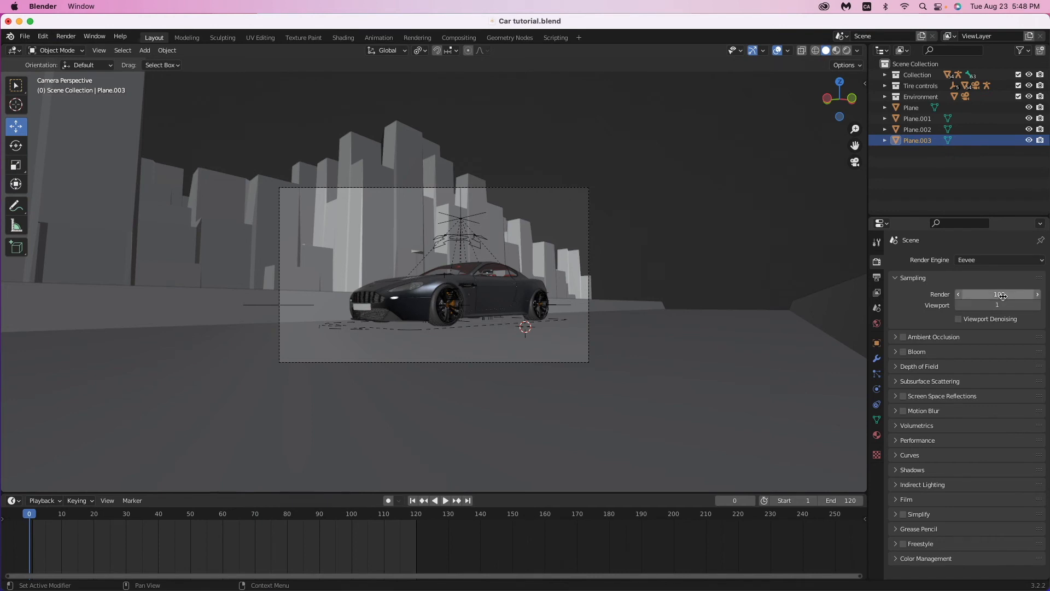
Set the output resolution percentage to 50%.
{"action": "left_click", "coordinate": [877, 293]}
{"action": "left_click", "coordinate": [877, 278]}
{"action": "left_click", "coordinate": [999, 296]}
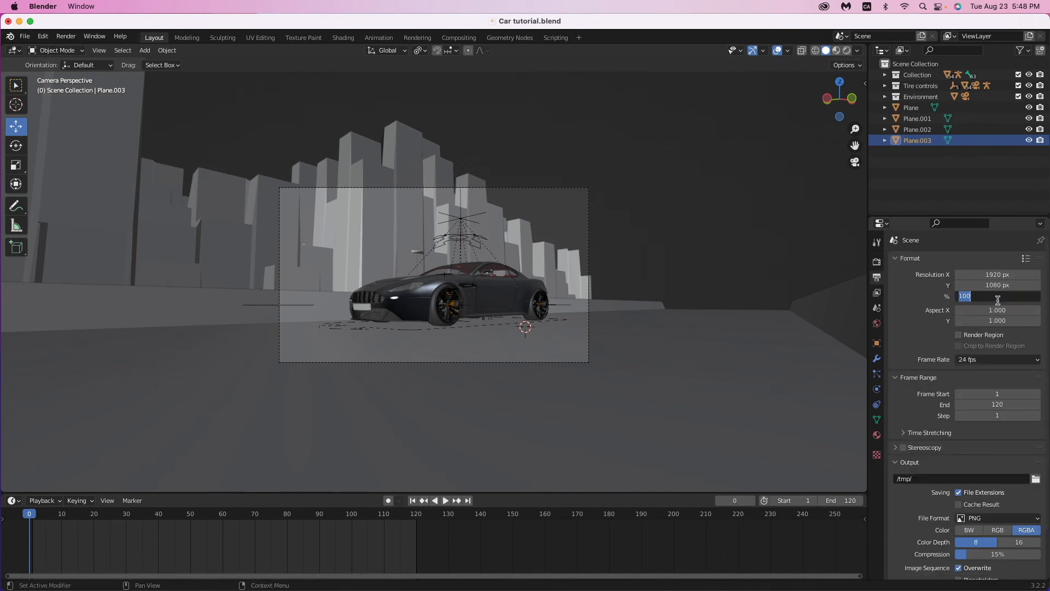
{"action": "type", "text": "50"}
{"action": "key", "text": "Return"}
Render a still image of the current frame and view the result in the Rendering workspace.
{"action": "left_click", "coordinate": [66, 36]}
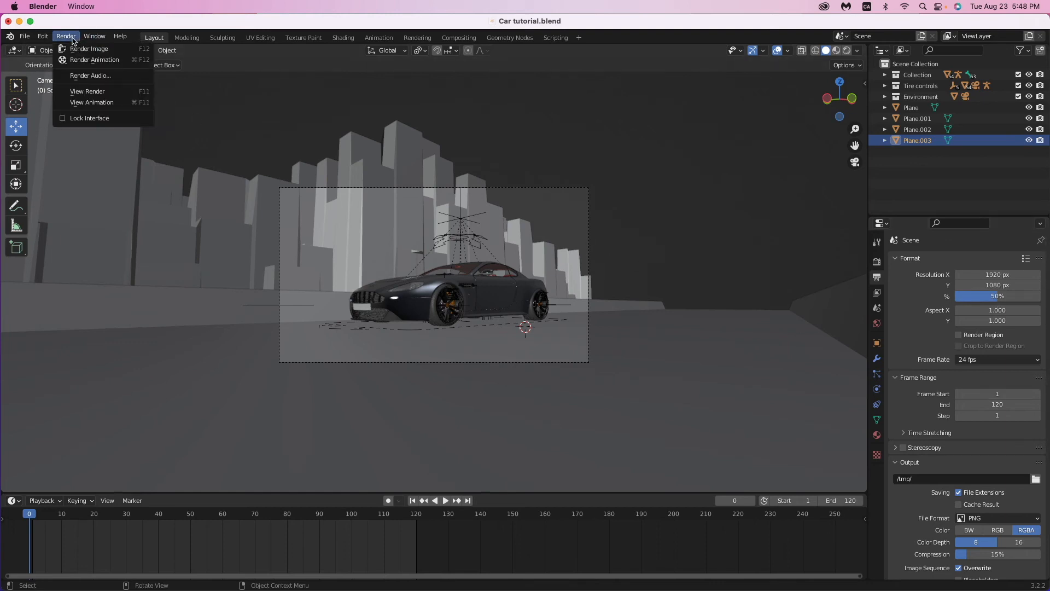
{"action": "left_click", "coordinate": [85, 49]}
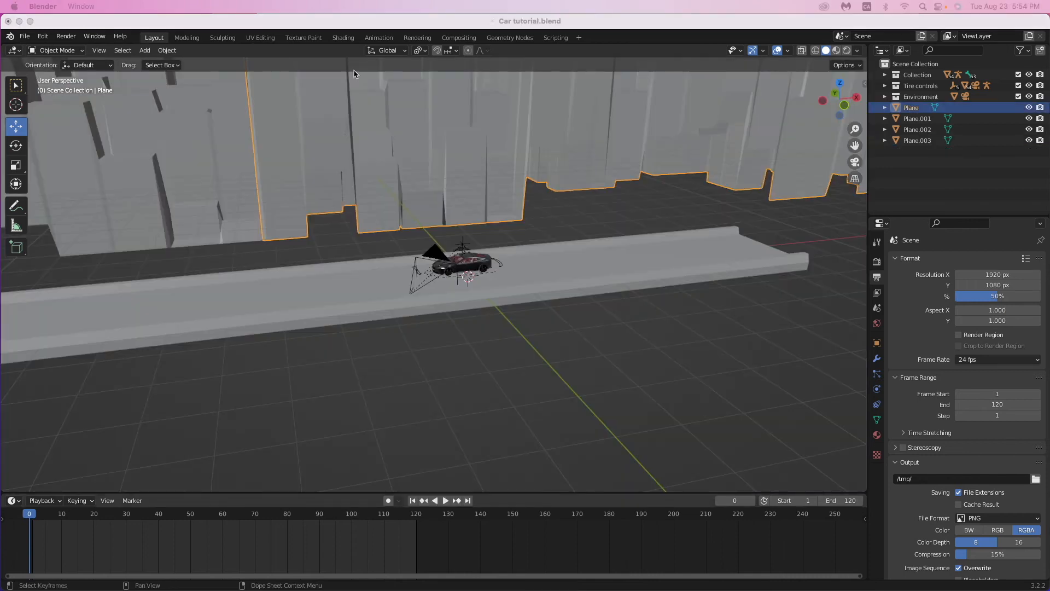
{"action": "left_click", "coordinate": [406, 38]}
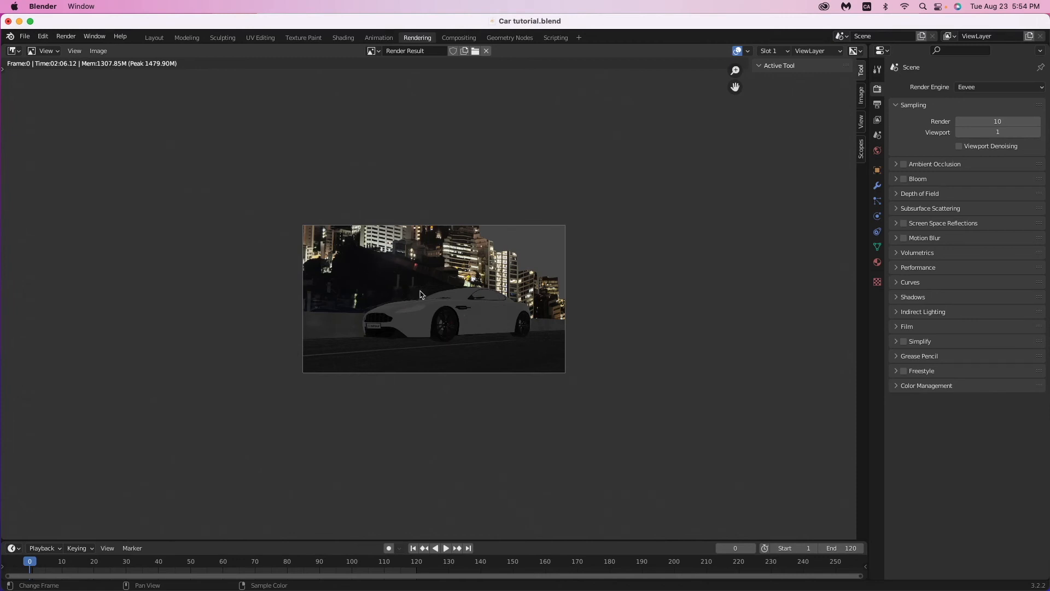
In the UV Editing workspace, move all of the skyline mesh's UVs up by about 0.17 and leave Edit Mode.
{"action": "left_click", "coordinate": [154, 39]}
{"action": "left_click", "coordinate": [260, 37]}
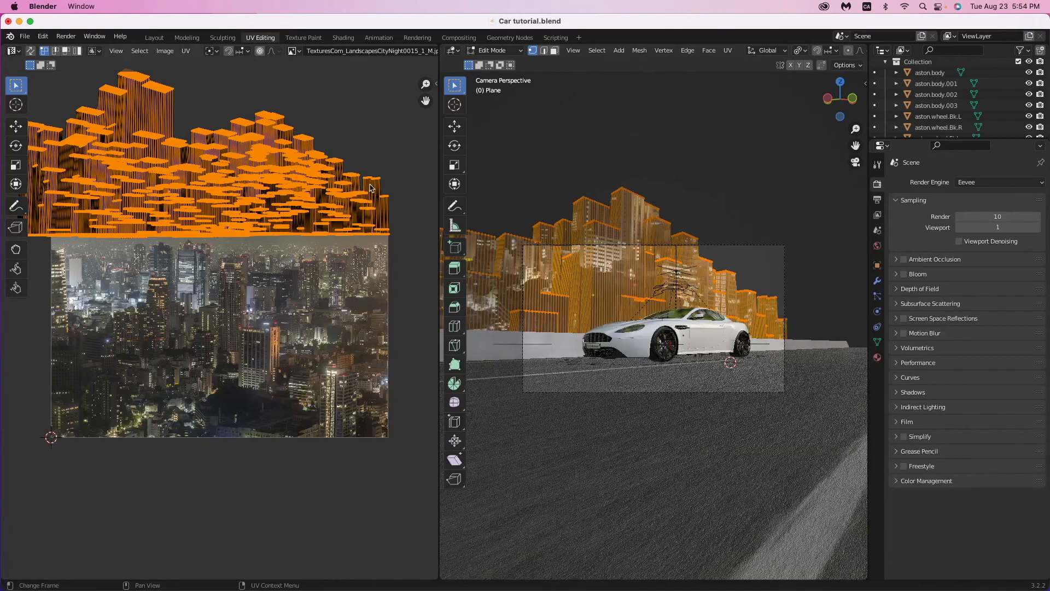
{"action": "left_click", "coordinate": [365, 117]}
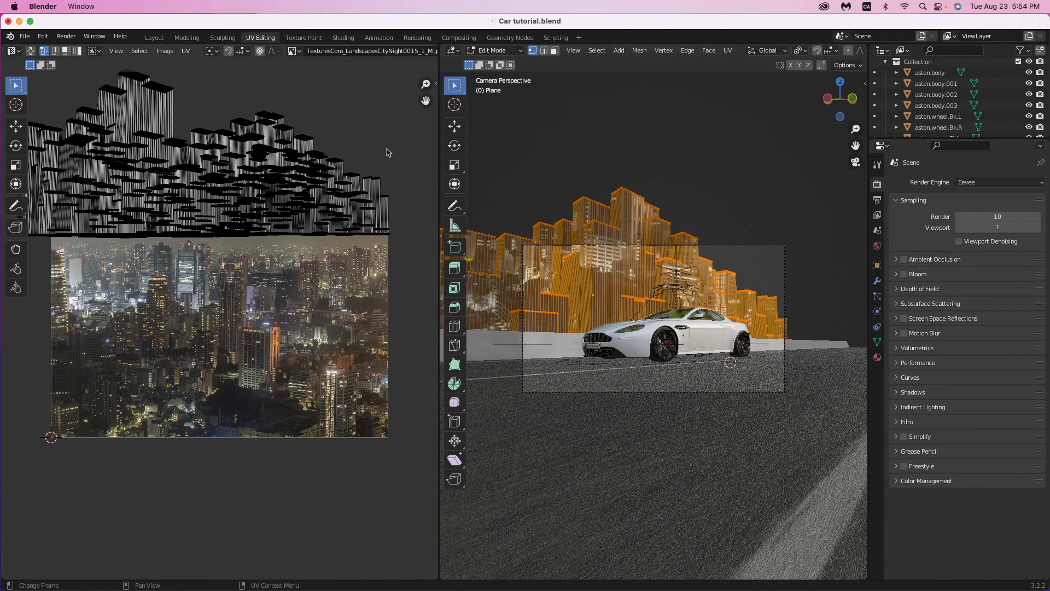
{"action": "key", "text": "a"}
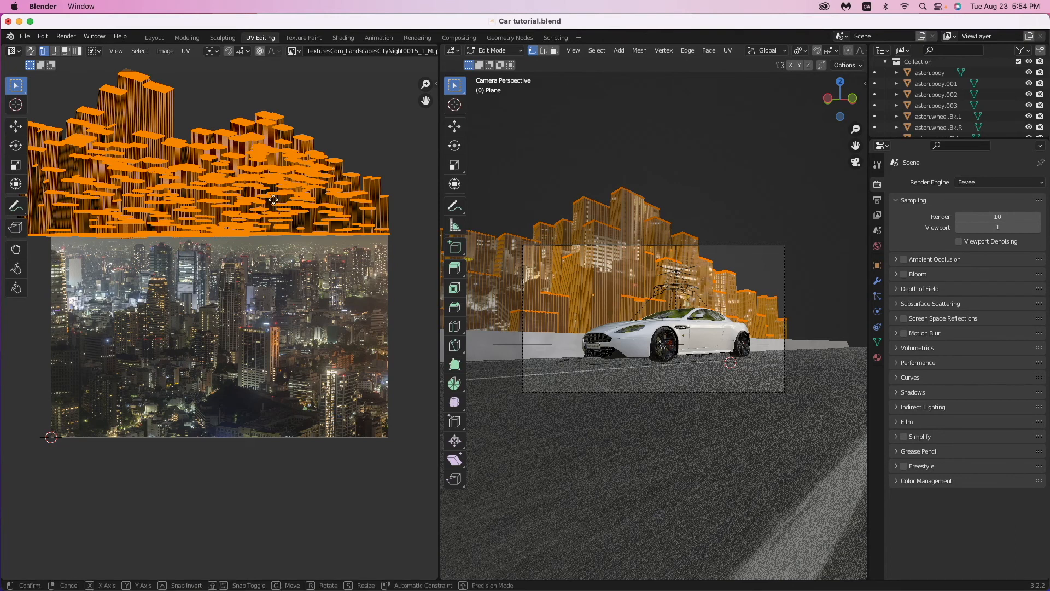
{"action": "key", "text": "g"}
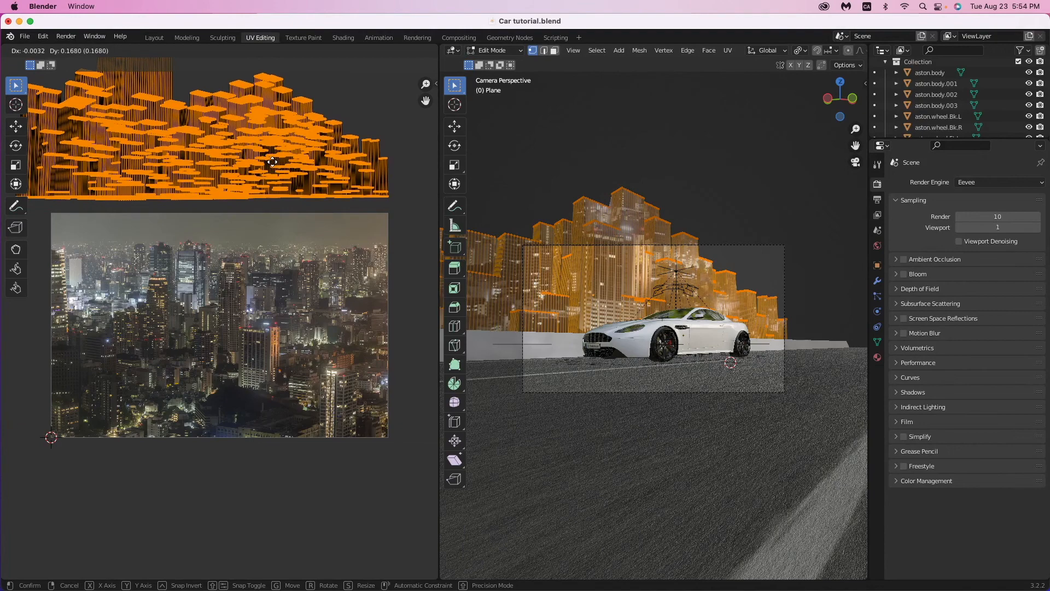
{"action": "left_click", "coordinate": [270, 159]}
{"action": "key", "text": "Tab"}
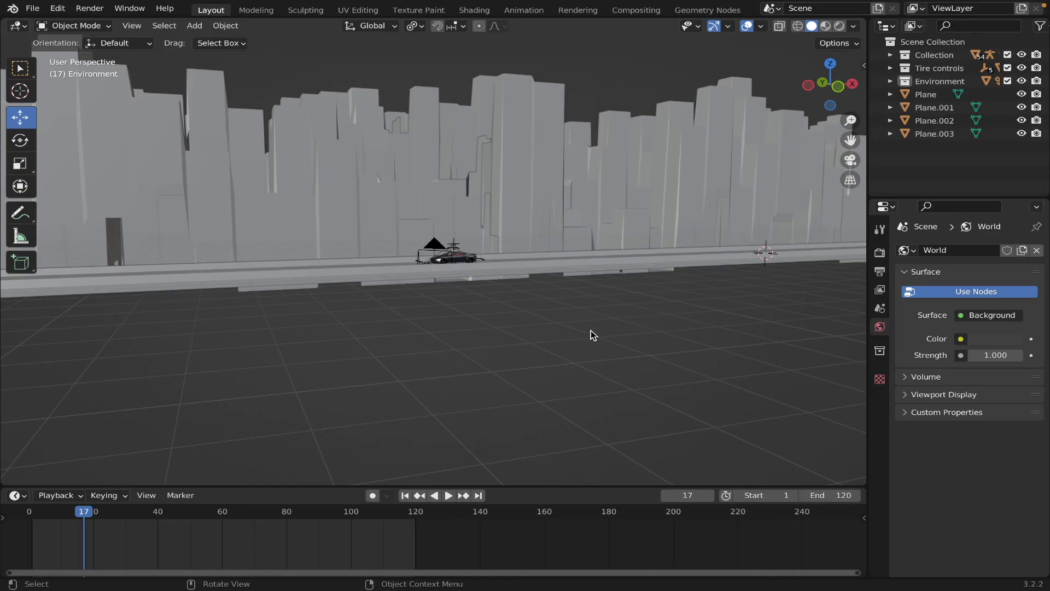
Set the World background color source to an Environment Texture.
{"action": "scroll", "coordinate": [591, 331], "scroll_direction": "up", "scroll_amount": 5}
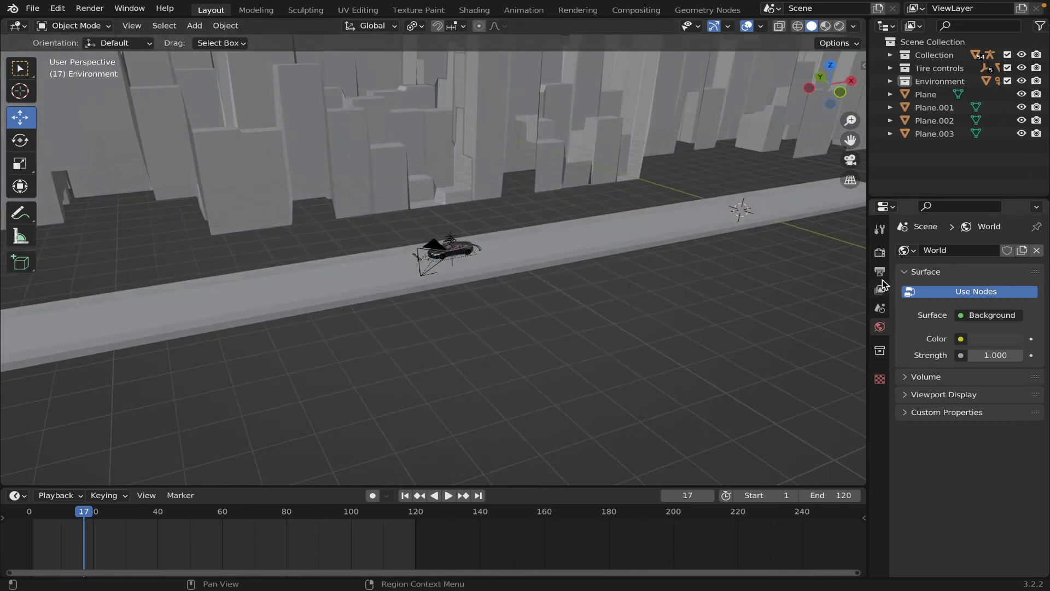
{"action": "left_click", "coordinate": [879, 253]}
{"action": "left_click", "coordinate": [880, 326]}
{"action": "left_click", "coordinate": [961, 339]}
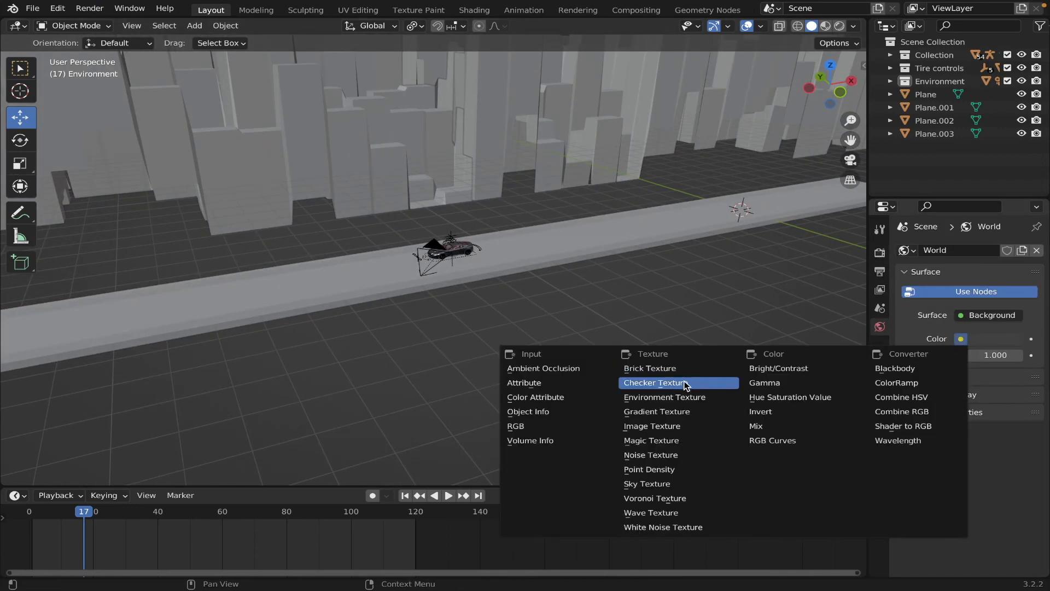
{"action": "left_click", "coordinate": [678, 397]}
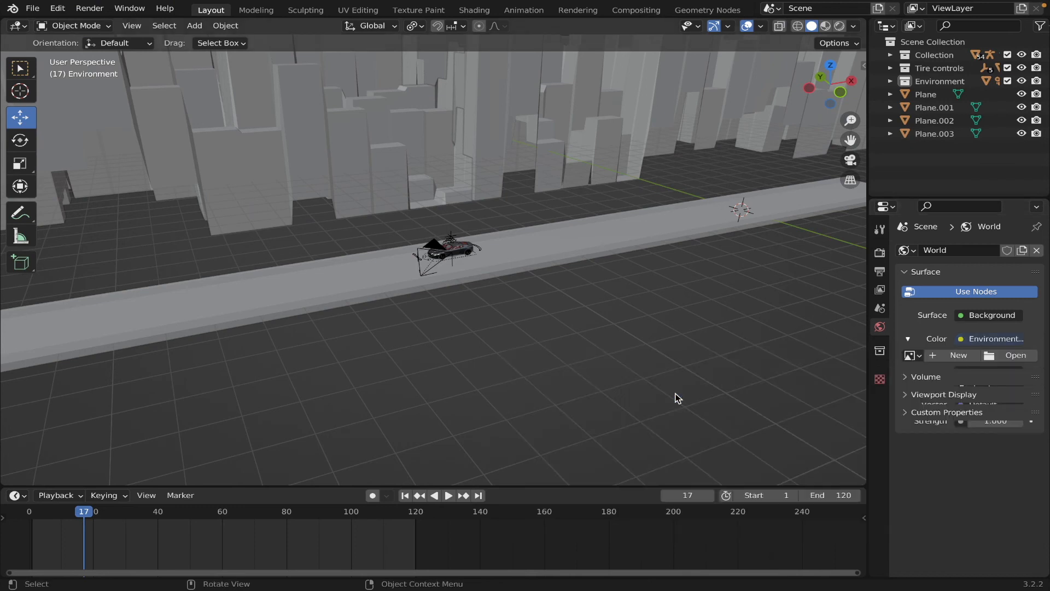
Load kloppenheim_02_4k.exr from the HDRI folder as the world's environment image.
{"action": "left_click", "coordinate": [1015, 356]}
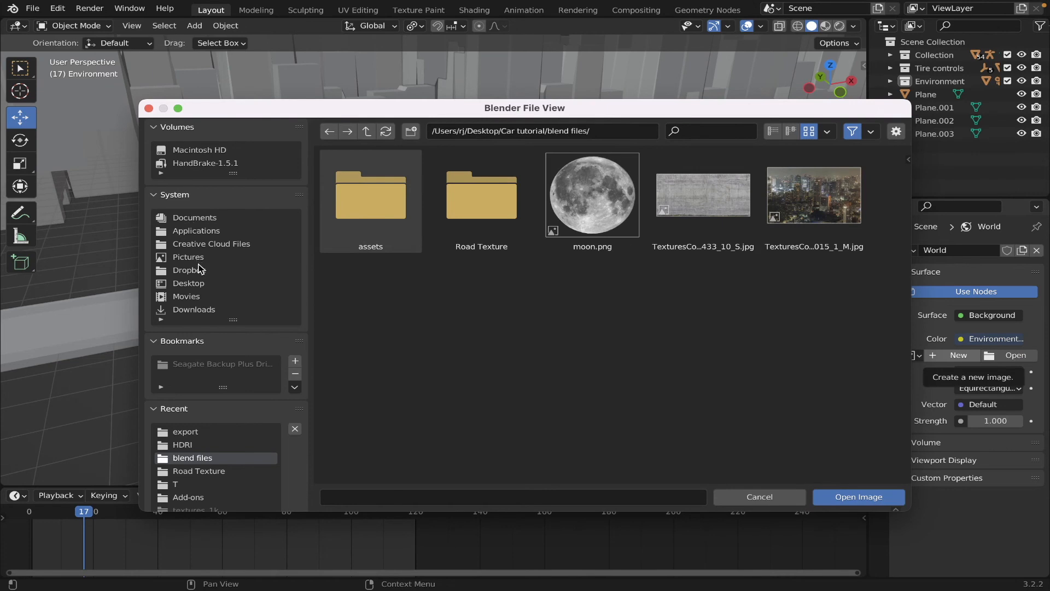
{"action": "left_click", "coordinate": [196, 289]}
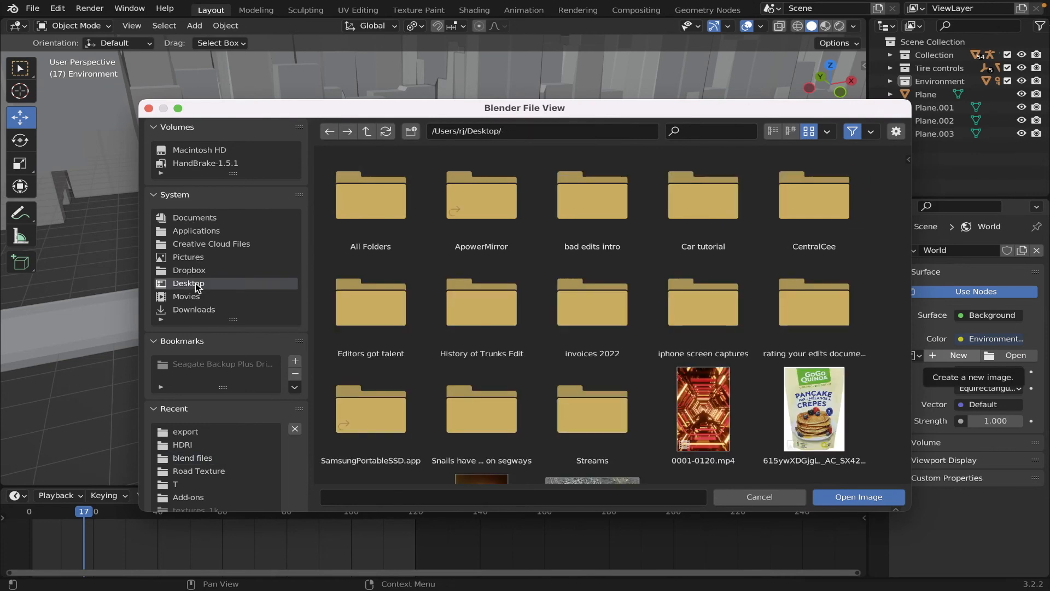
{"action": "left_click", "coordinate": [481, 198]}
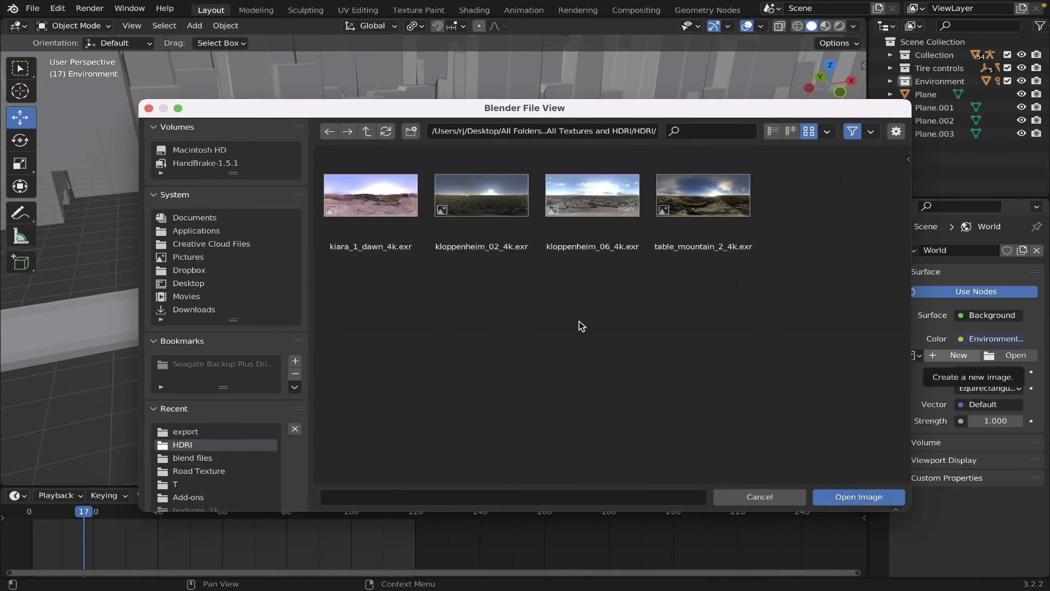
{"action": "left_click", "coordinate": [489, 208]}
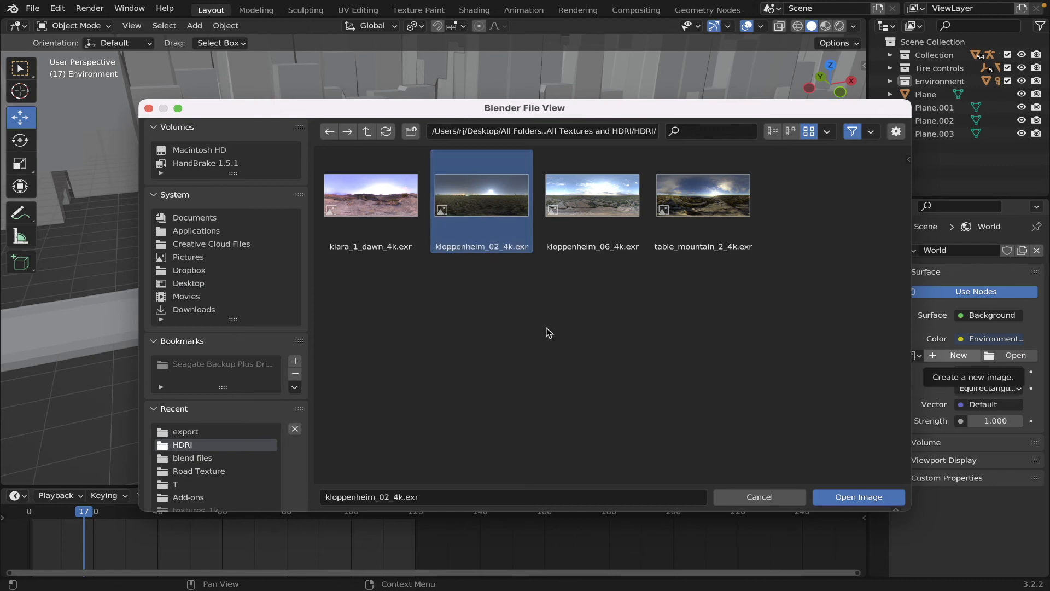
{"action": "left_click", "coordinate": [841, 497]}
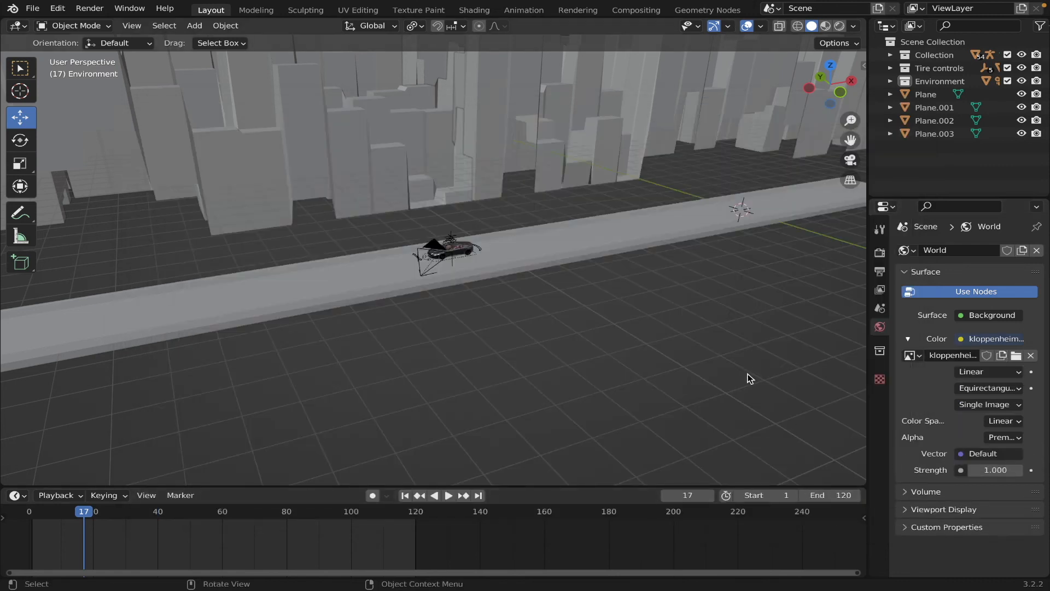
Set the world background strength to 0.2.
{"action": "middle_click_drag", "start_coordinate": [748, 374], "coordinate": [758, 374]}
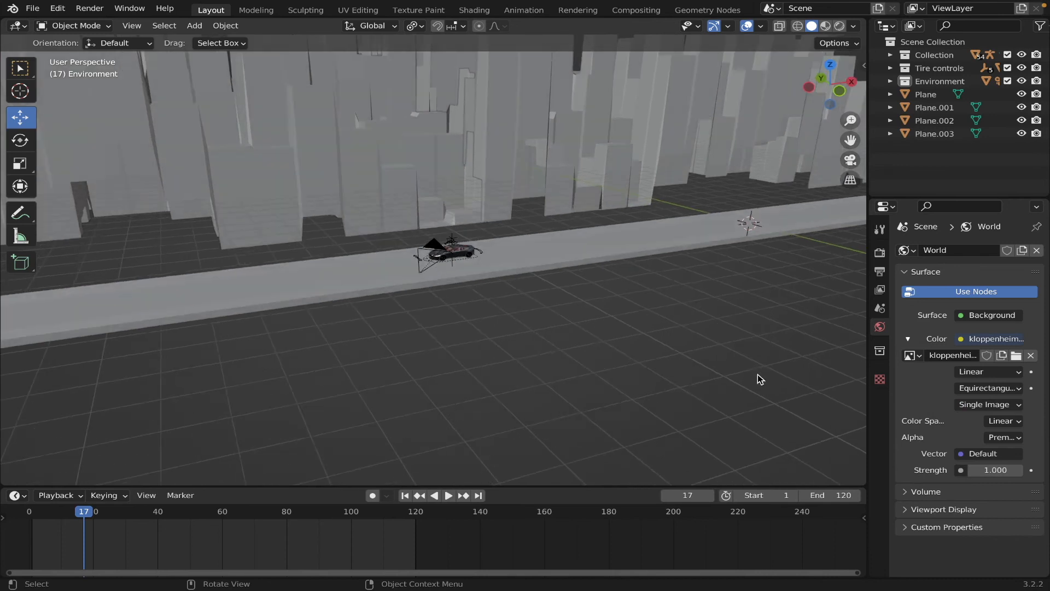
{"action": "left_click", "coordinate": [995, 471]}
{"action": "type", "text": "0."}
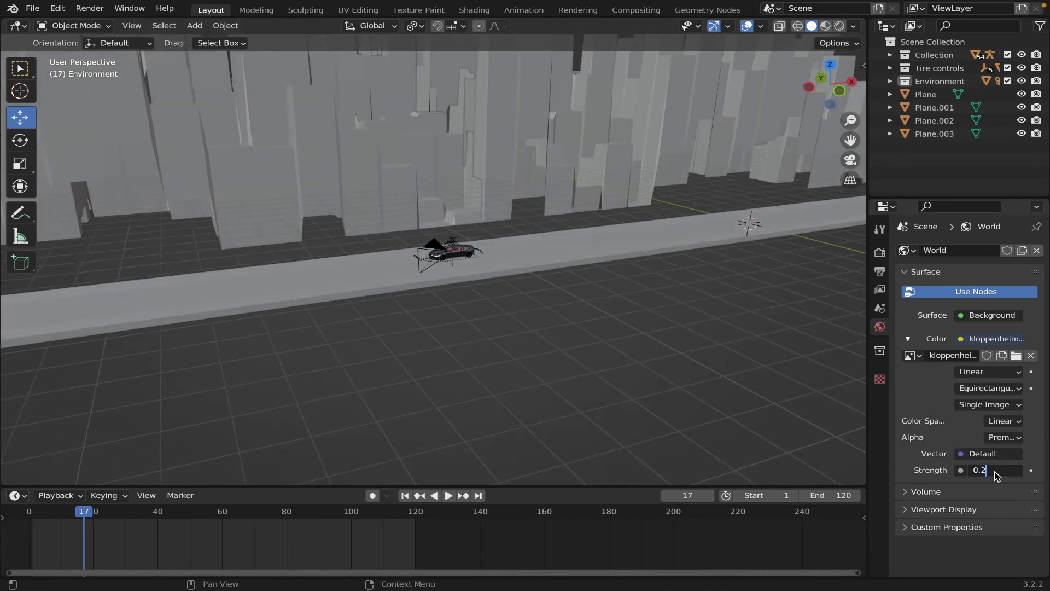
{"action": "key", "text": "Return"}
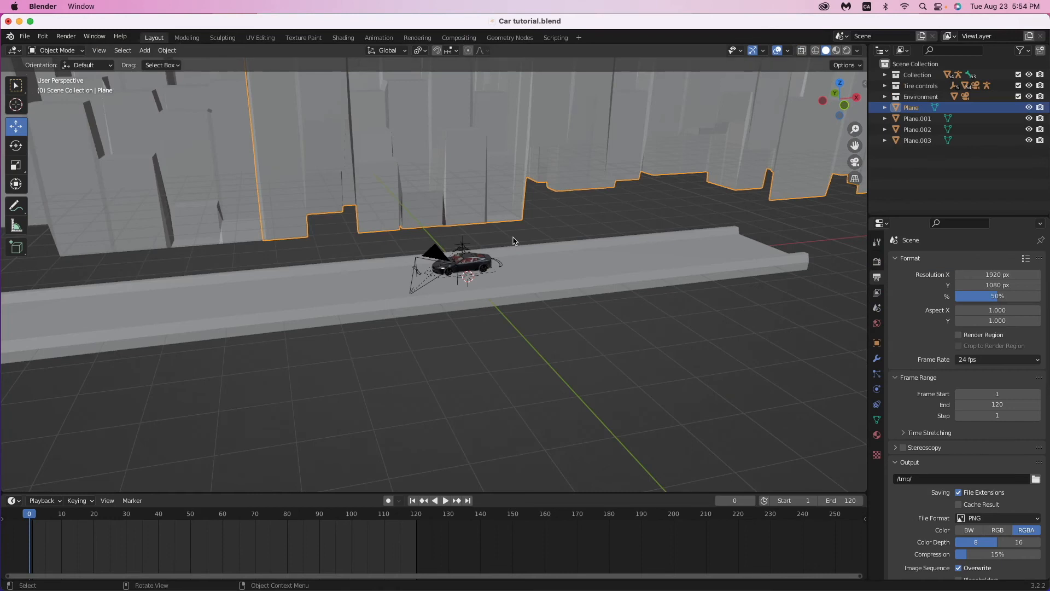
Add a mesh cube at the road's car end and scale it up uniformly by about 15.3.
{"action": "scroll", "coordinate": [514, 240], "scroll_direction": "down", "scroll_amount": 10}
{"action": "scroll", "coordinate": [509, 245], "scroll_direction": "down", "scroll_amount": 8}
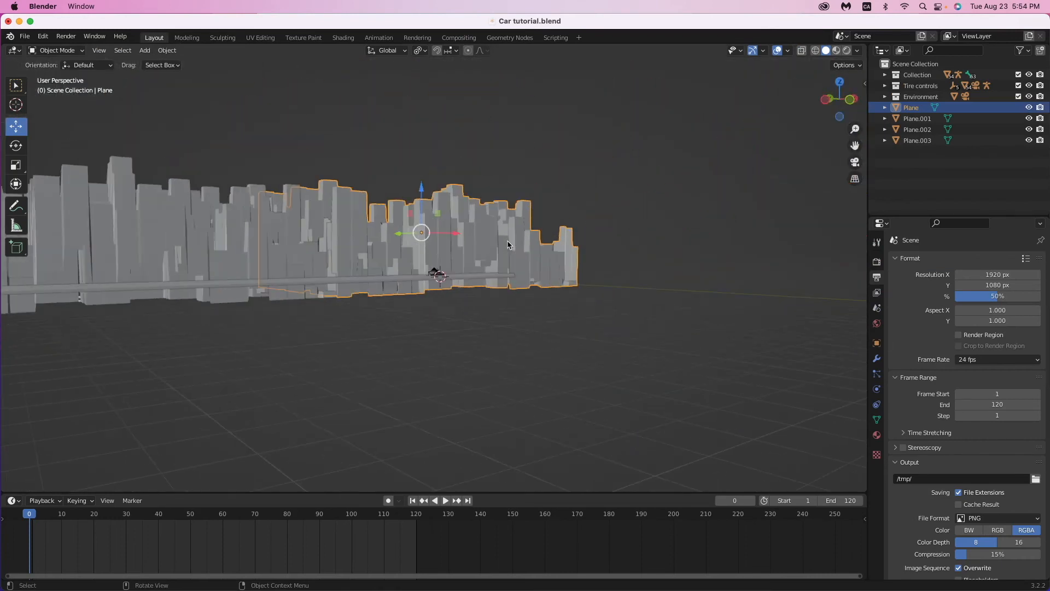
{"action": "scroll", "coordinate": [508, 245], "scroll_direction": "up", "scroll_amount": 8}
{"action": "scroll", "coordinate": [509, 245], "scroll_direction": "right", "scroll_amount": 8}
{"action": "scroll", "coordinate": [508, 246], "scroll_direction": "down", "scroll_amount": 5}
{"action": "scroll", "coordinate": [509, 246], "scroll_direction": "left", "scroll_amount": 5, "text": "shift"}
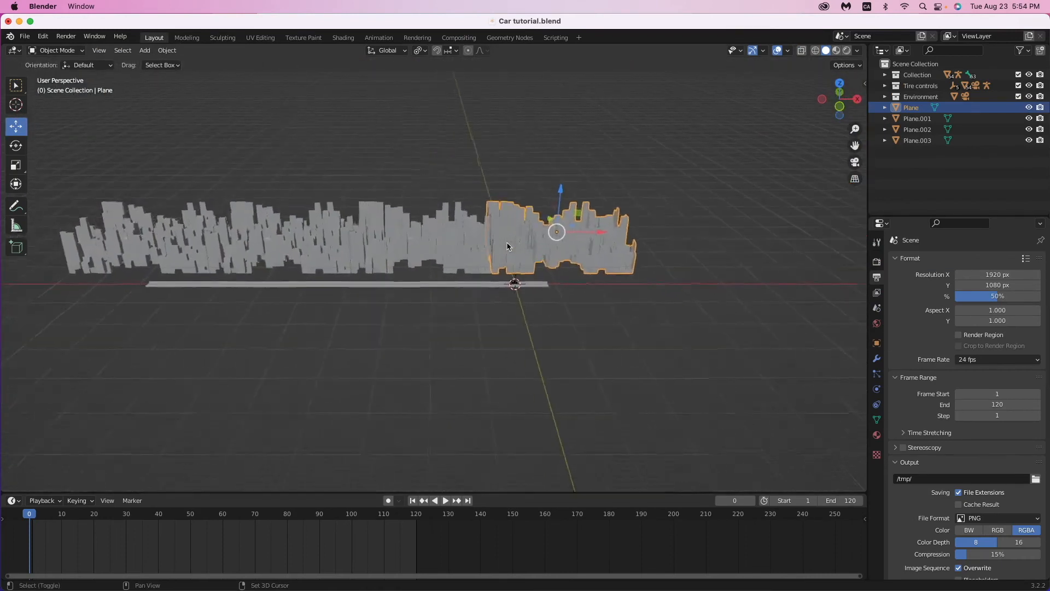
{"action": "key", "text": "shift+a"}
{"action": "mouse_move", "coordinate": [544, 277]}
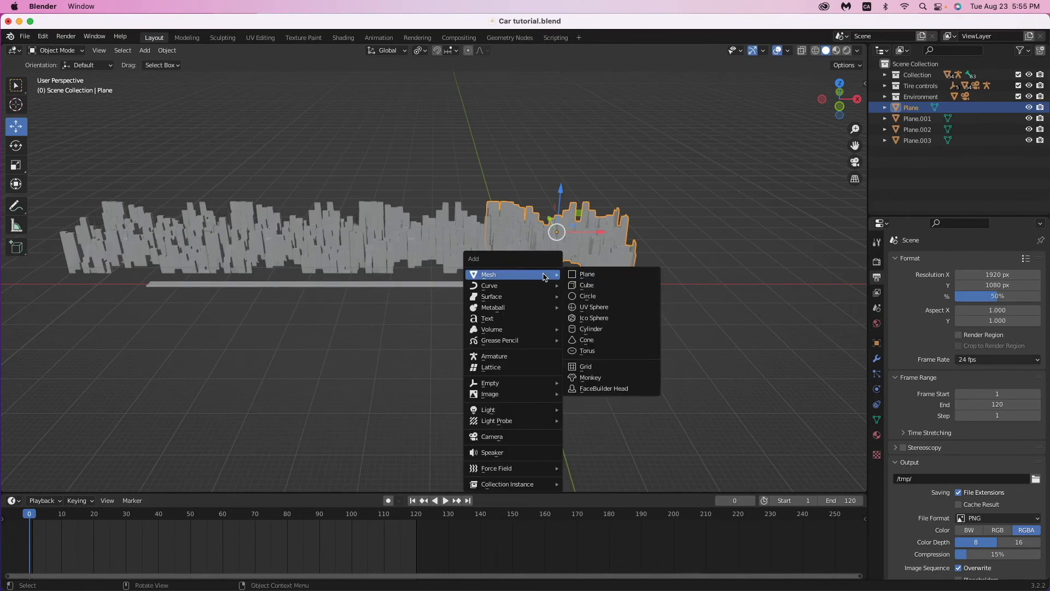
{"action": "left_click", "coordinate": [595, 284]}
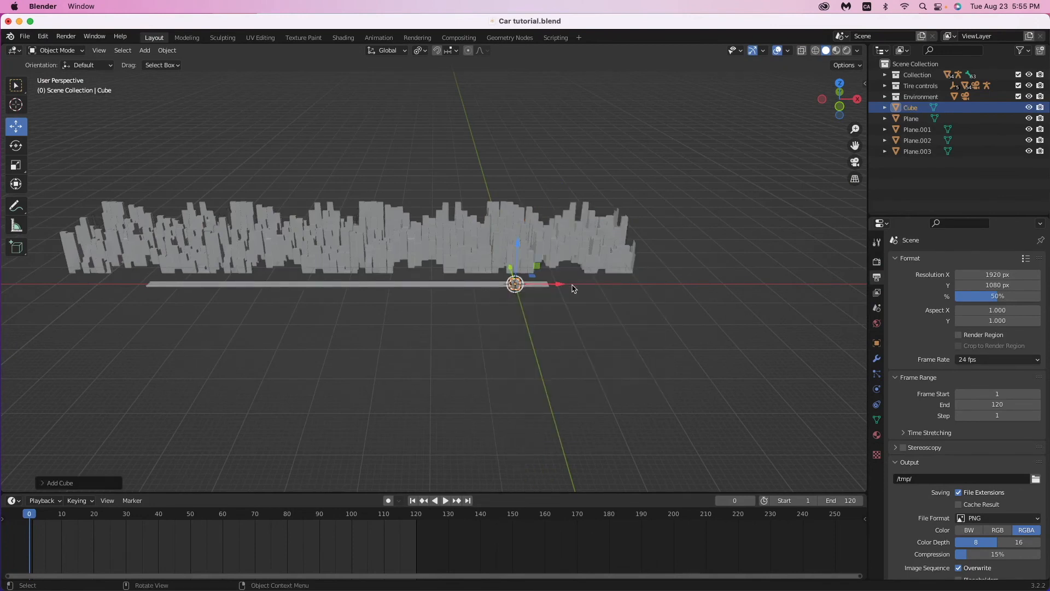
{"action": "key", "text": "s"}
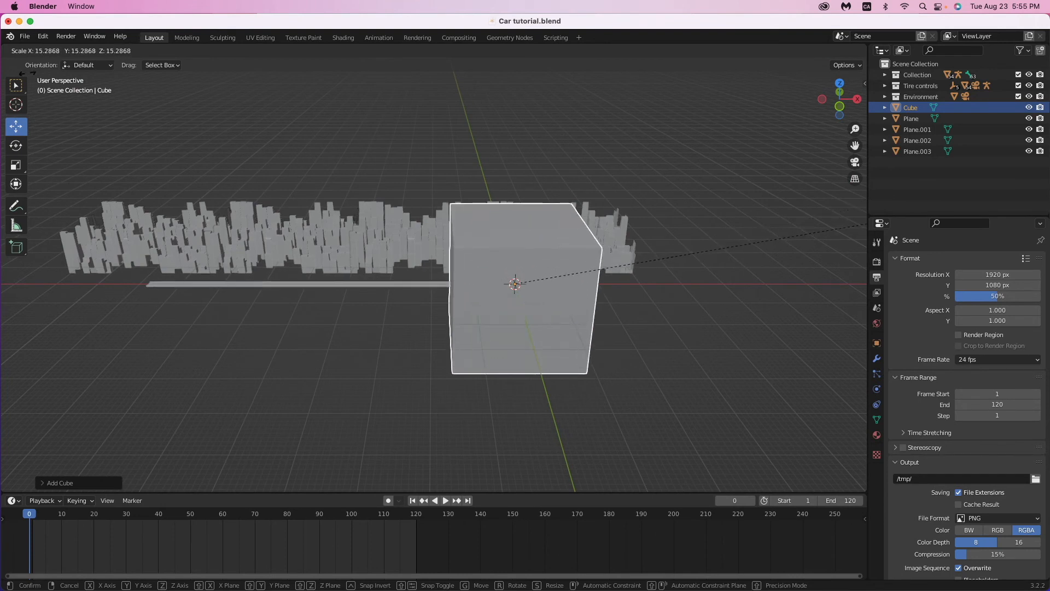
{"action": "key", "text": "Return"}
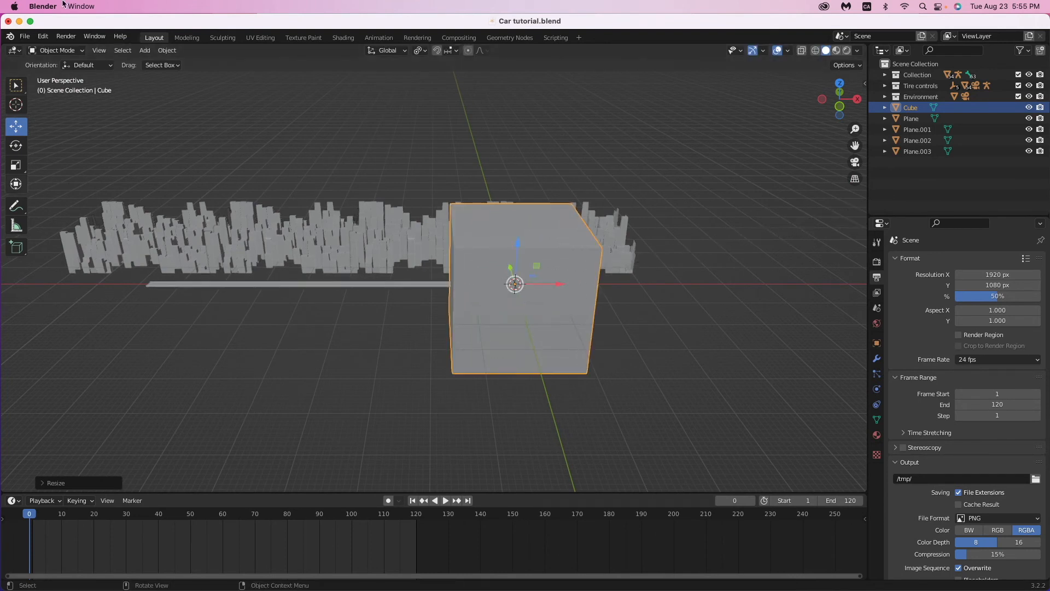
Stretch the cube along X to a scale of about 83.5 and move it about -28 m along X.
{"action": "key", "text": "s"}
{"action": "key", "text": "x"}
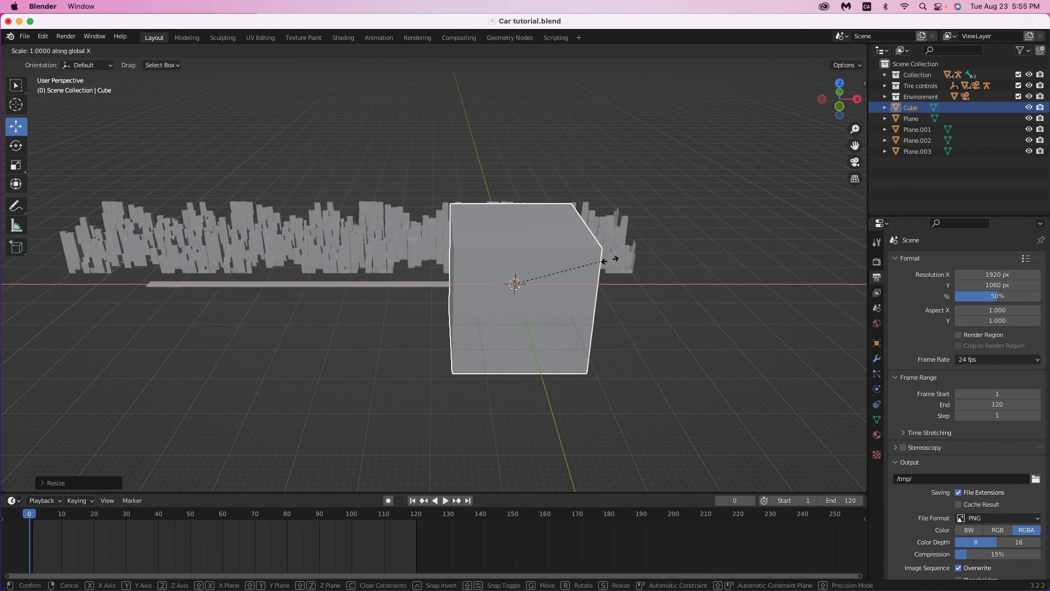
{"action": "key", "text": "Return"}
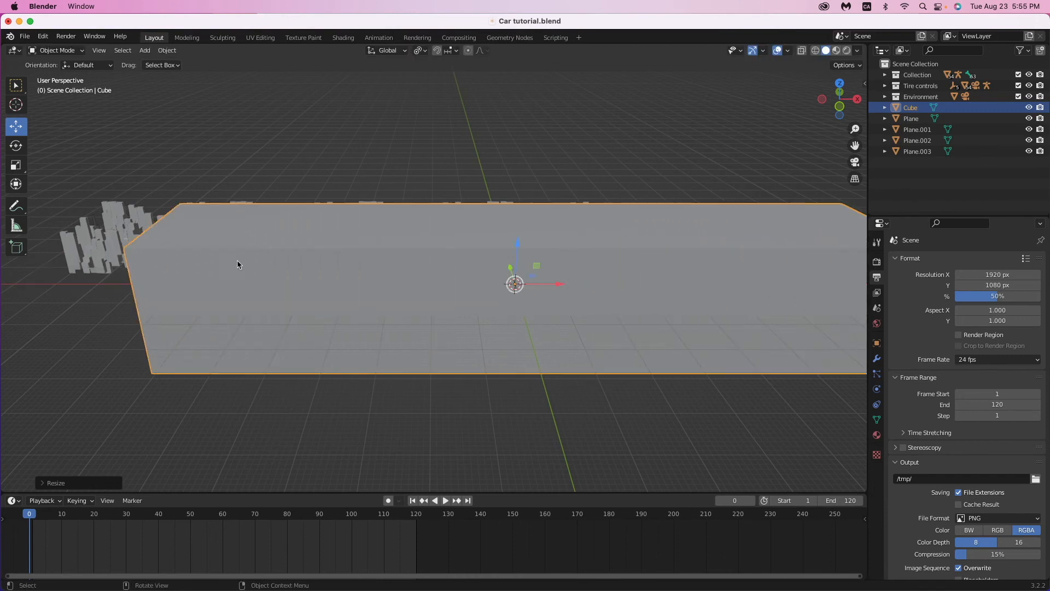
{"action": "key", "text": "g"}
{"action": "key", "text": "x"}
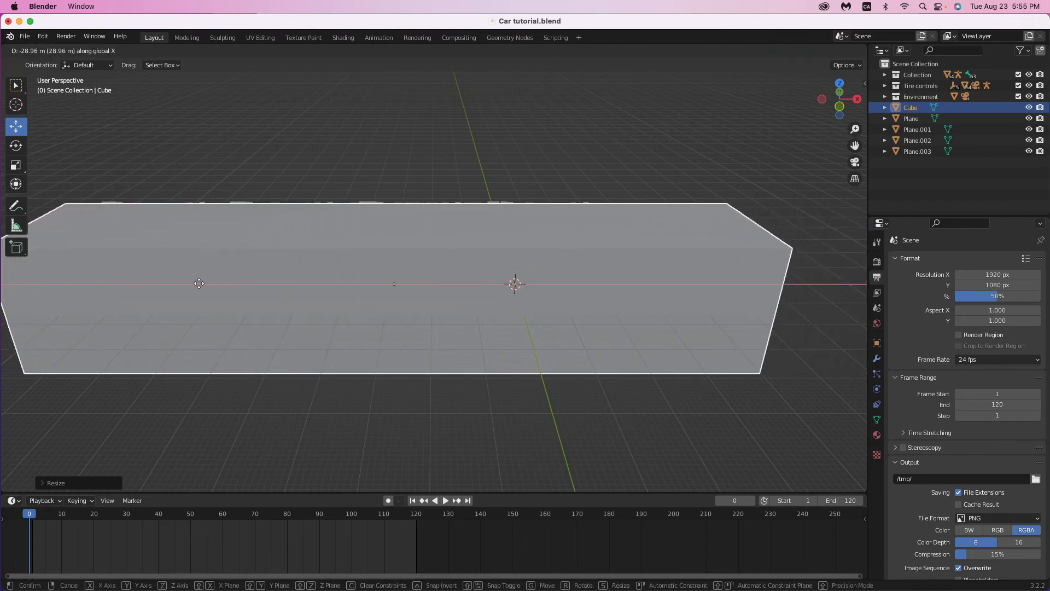
{"action": "left_click", "coordinate": [195, 284]}
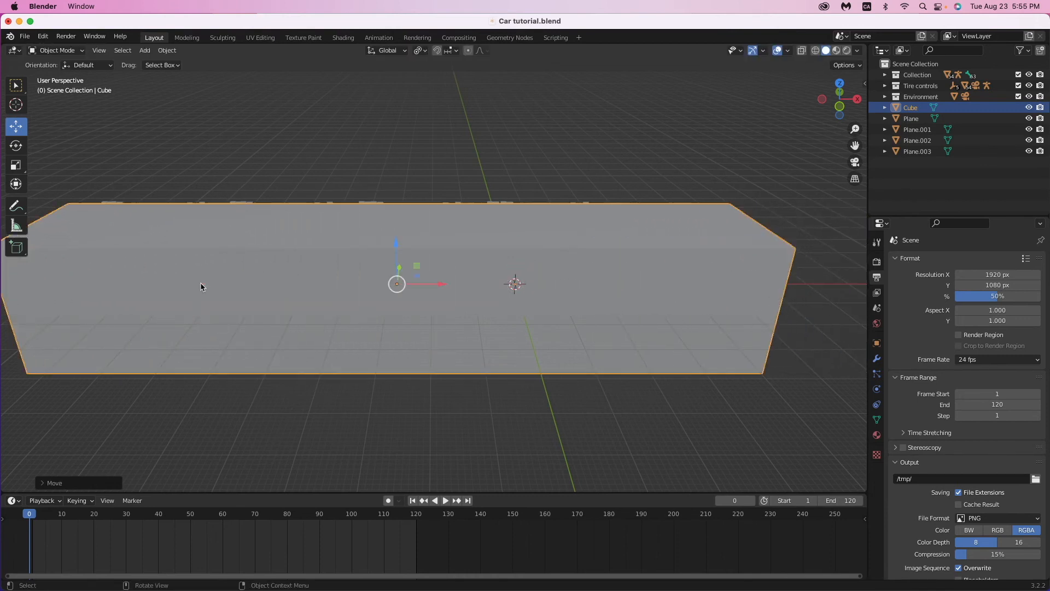
In top view, move the cube about 21 m along Y over the skyline and along negative X to about -38 m.
{"action": "left_click", "coordinate": [841, 85]}
{"action": "key", "text": "g"}
{"action": "key", "text": "y"}
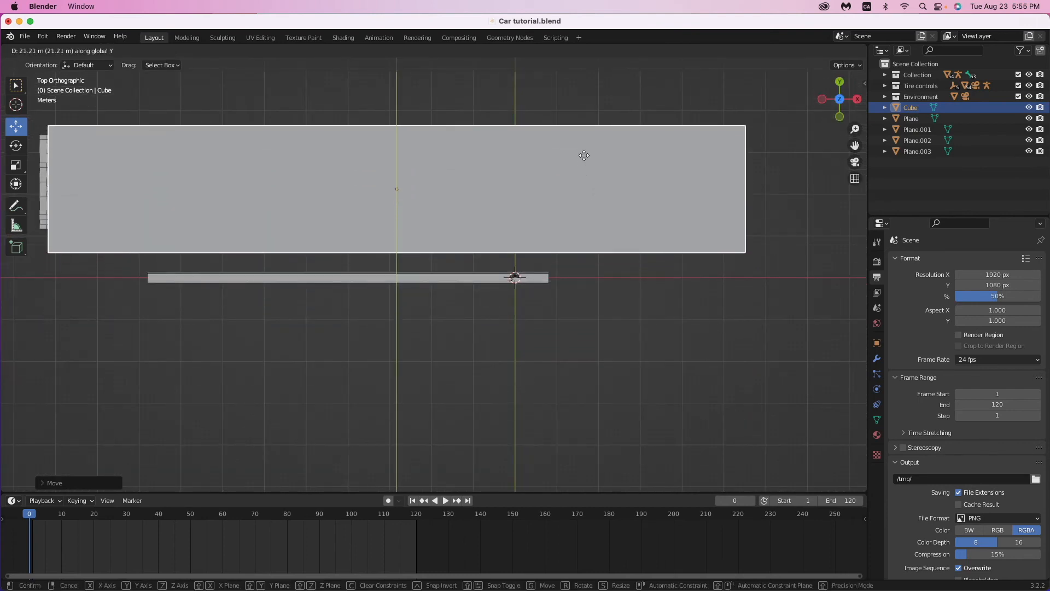
{"action": "left_click", "coordinate": [585, 158]}
{"action": "key", "text": "g"}
{"action": "key", "text": "y"}
{"action": "key", "text": "x"}
{"action": "left_click", "coordinate": [543, 158]}
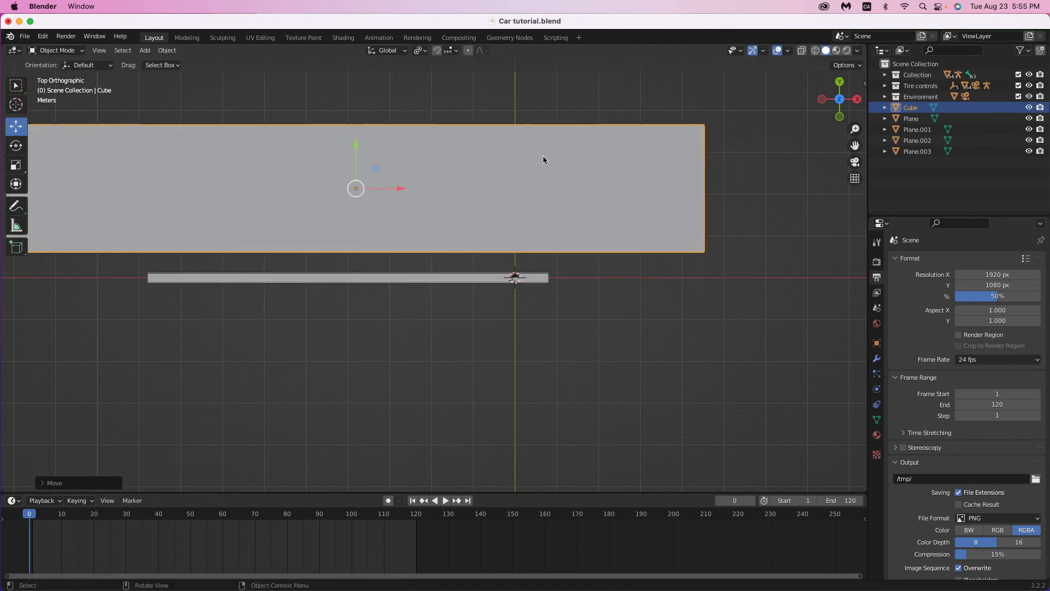
Widen the cube along Y to a scale of about 26.7 and move it to about 18 m in Y, covering skyline and road.
{"action": "middle_click_drag", "start_coordinate": [480, 276], "coordinate": [527, 266], "text": "shift"}
{"action": "key", "text": "s"}
{"action": "key", "text": "y"}
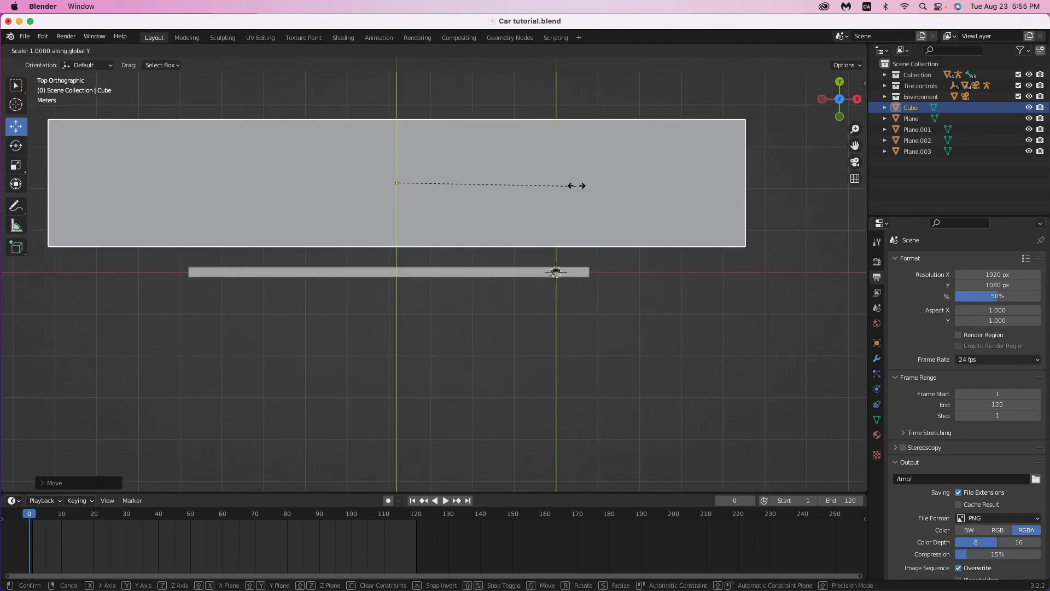
{"action": "left_click", "coordinate": [710, 178]}
{"action": "key", "text": "g"}
{"action": "key", "text": "y"}
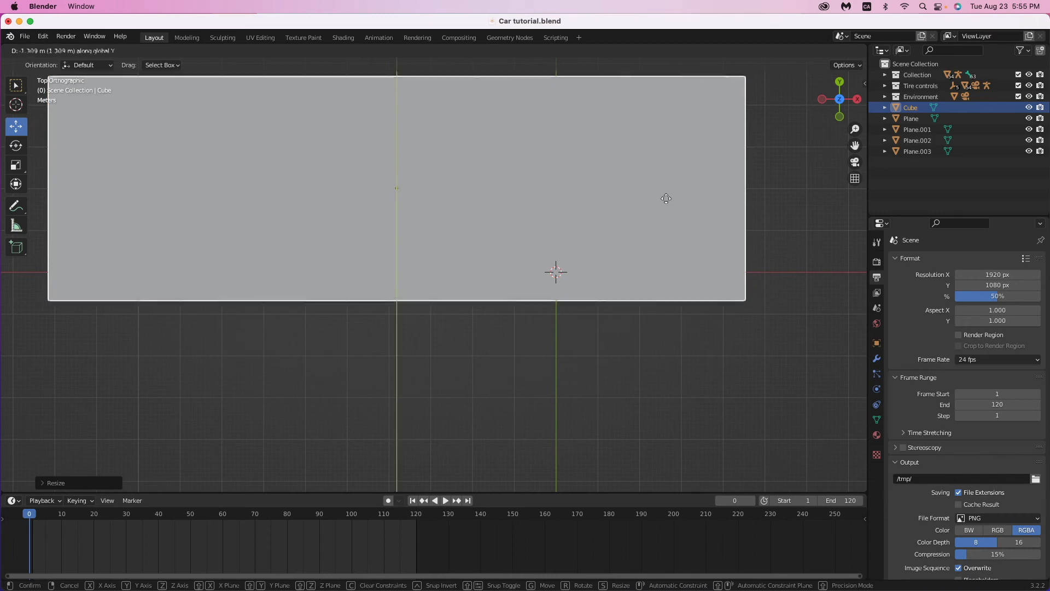
{"action": "left_click", "coordinate": [666, 206]}
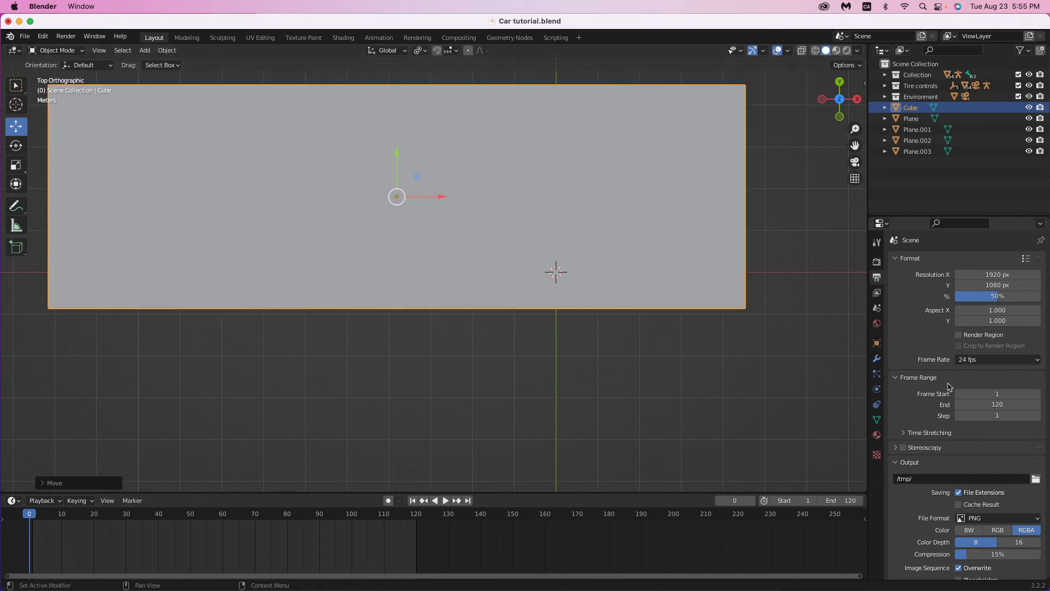
Set the cube's viewport display to Wire in its object properties.
{"action": "left_click", "coordinate": [878, 344]}
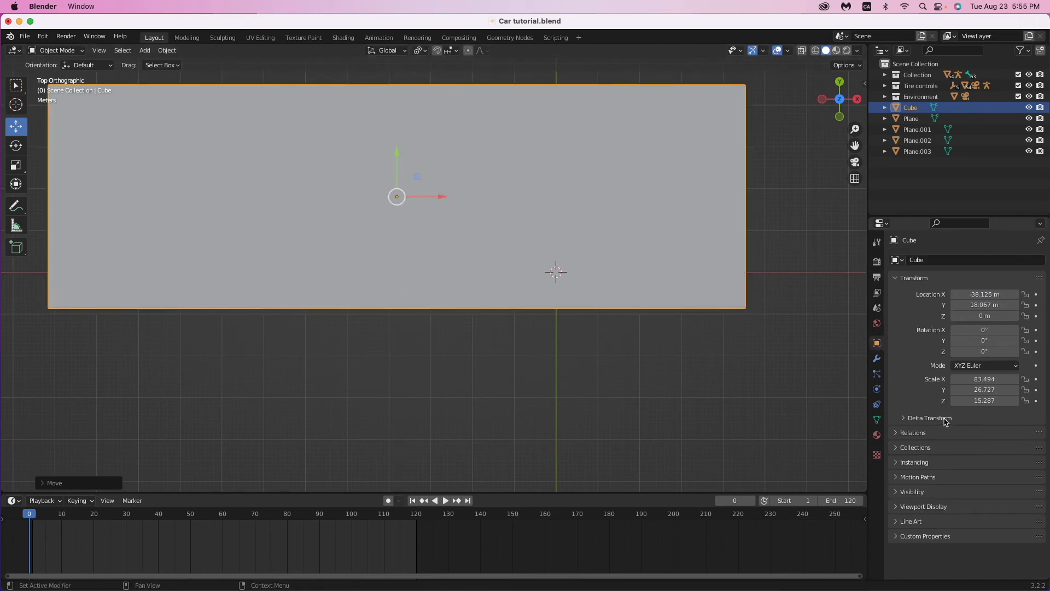
{"action": "left_click", "coordinate": [899, 508]}
{"action": "scroll", "coordinate": [968, 533], "scroll_direction": "down", "scroll_amount": 4}
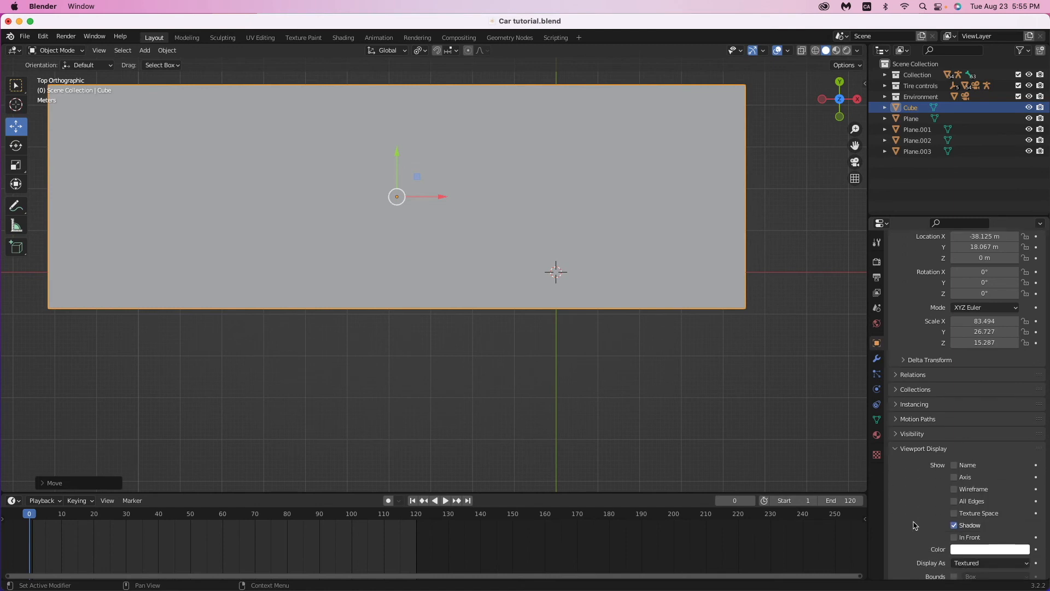
{"action": "left_click", "coordinate": [974, 528]}
{"action": "left_click", "coordinate": [963, 501]}
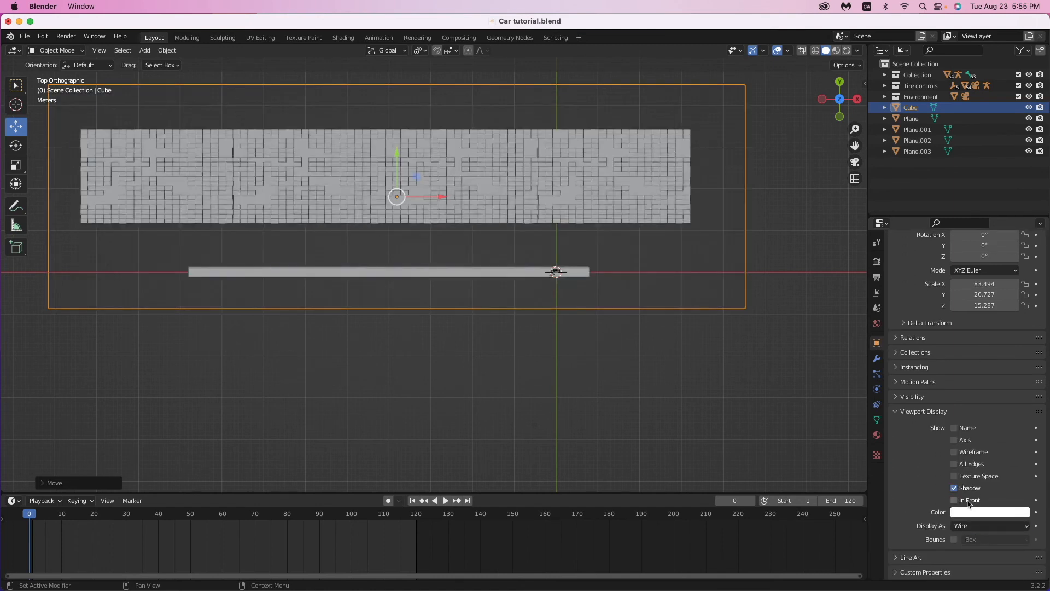
Apply the scale of the wireframe cube enclosing the city and save the file.
{"action": "middle_click_drag", "start_coordinate": [757, 447], "coordinate": [612, 304]}
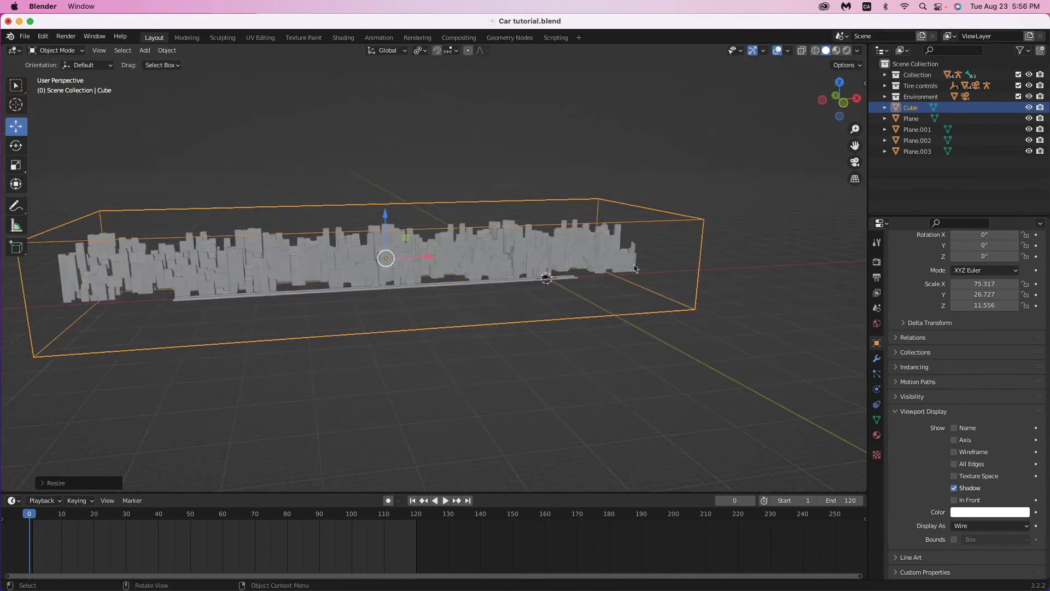
{"action": "key", "text": "ctrl+a"}
{"action": "left_click", "coordinate": [563, 271]}
{"action": "middle_click_drag", "start_coordinate": [628, 290], "coordinate": [654, 304], "text": "shift"}
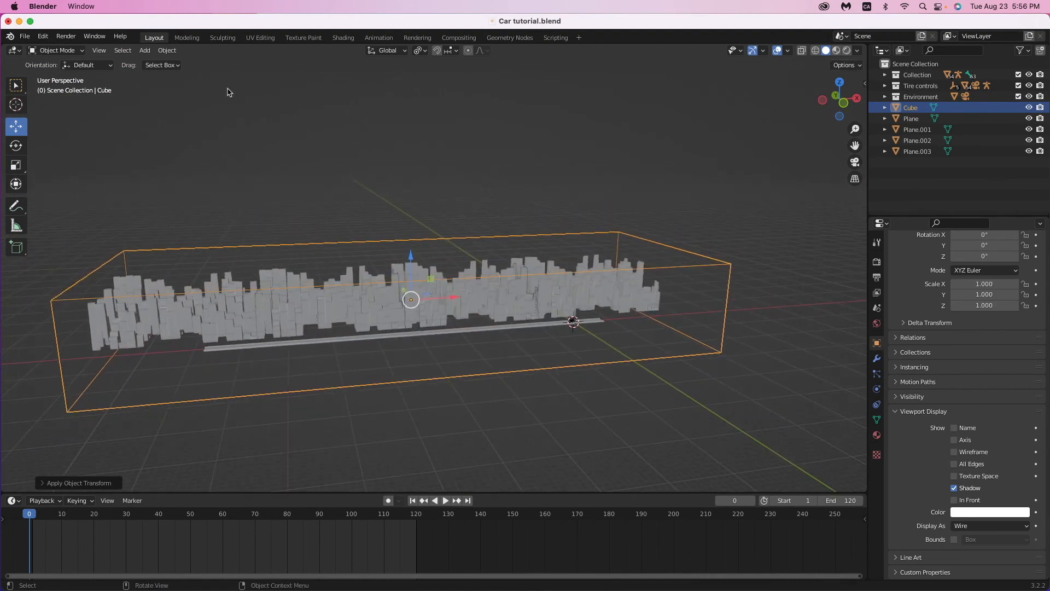
{"action": "left_click", "coordinate": [24, 36]}
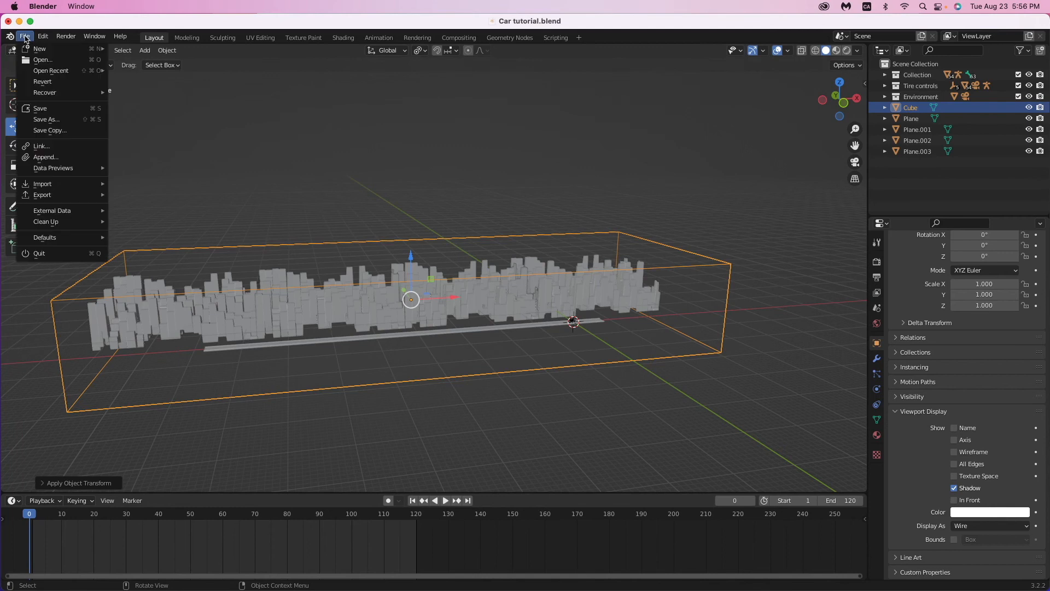
{"action": "left_click", "coordinate": [38, 109]}
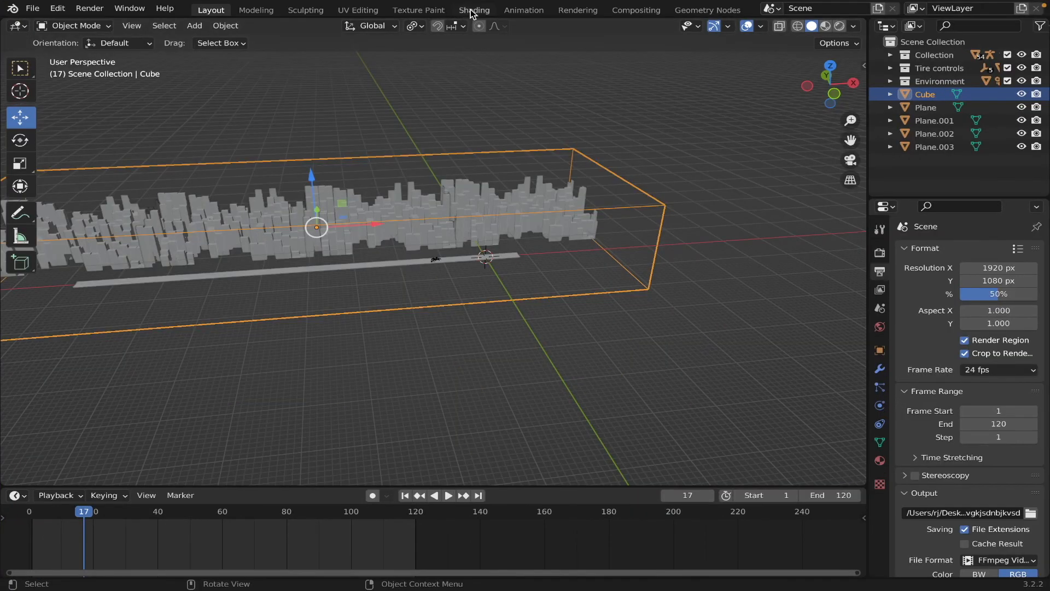
Switch to the Shading workspace and rename the enclosing cube as Fog.
{"action": "left_click", "coordinate": [474, 11]}
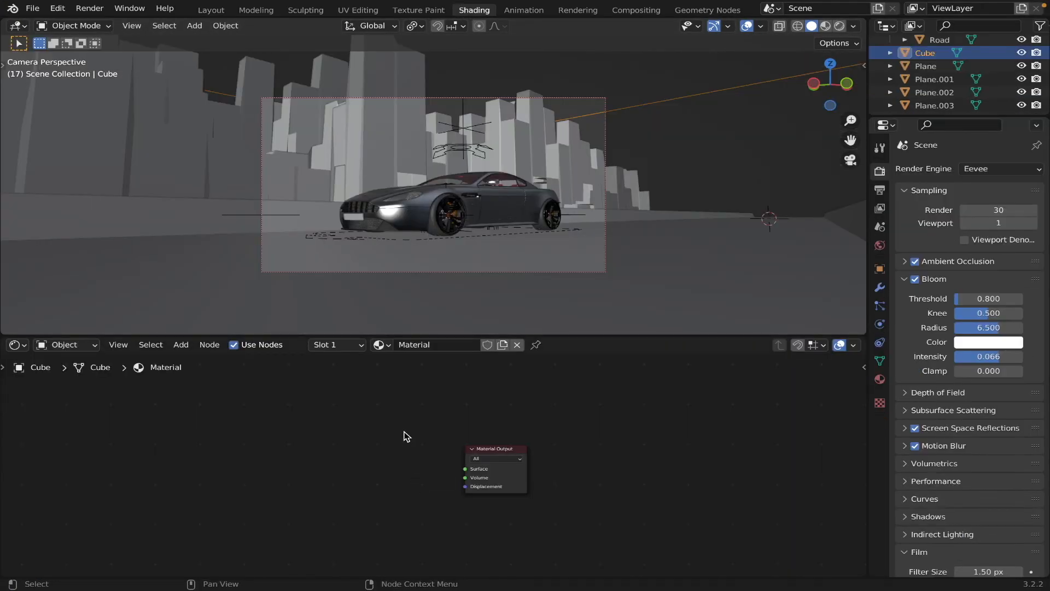
{"action": "double_click", "coordinate": [930, 53]}
{"action": "scroll", "coordinate": [930, 55], "scroll_direction": "up", "scroll_amount": 1}
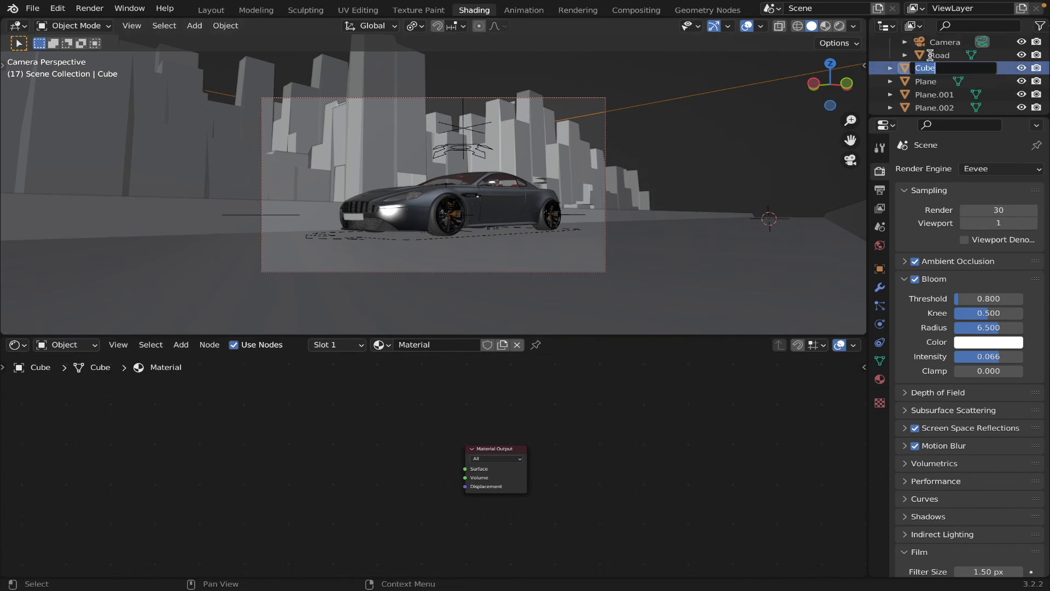
{"action": "type", "text": "Fog"}
{"action": "key", "text": "Return"}
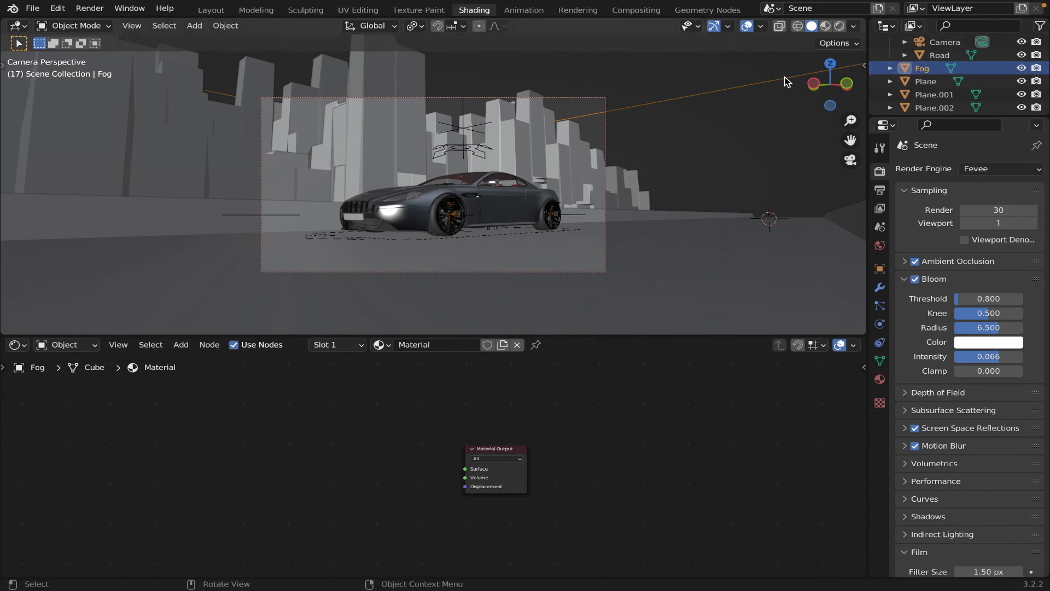
Add a Volume Scatter node to the Fog material and connect it to the Material Output's Volume socket.
{"action": "key", "text": "shift+a"}
{"action": "left_click", "coordinate": [344, 441]}
{"action": "type", "text": "volu"}
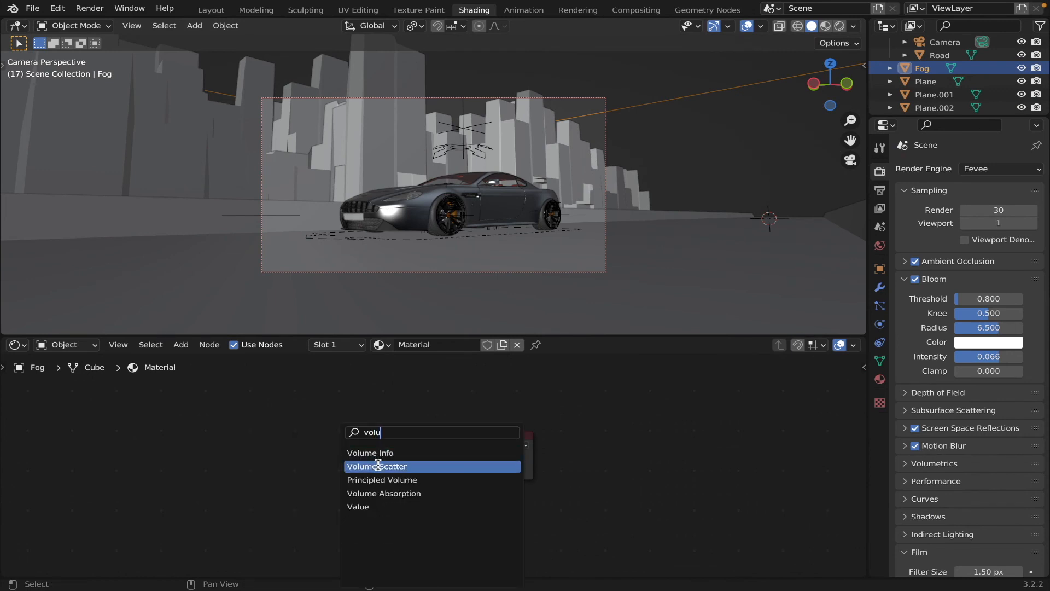
{"action": "left_click", "coordinate": [378, 466]}
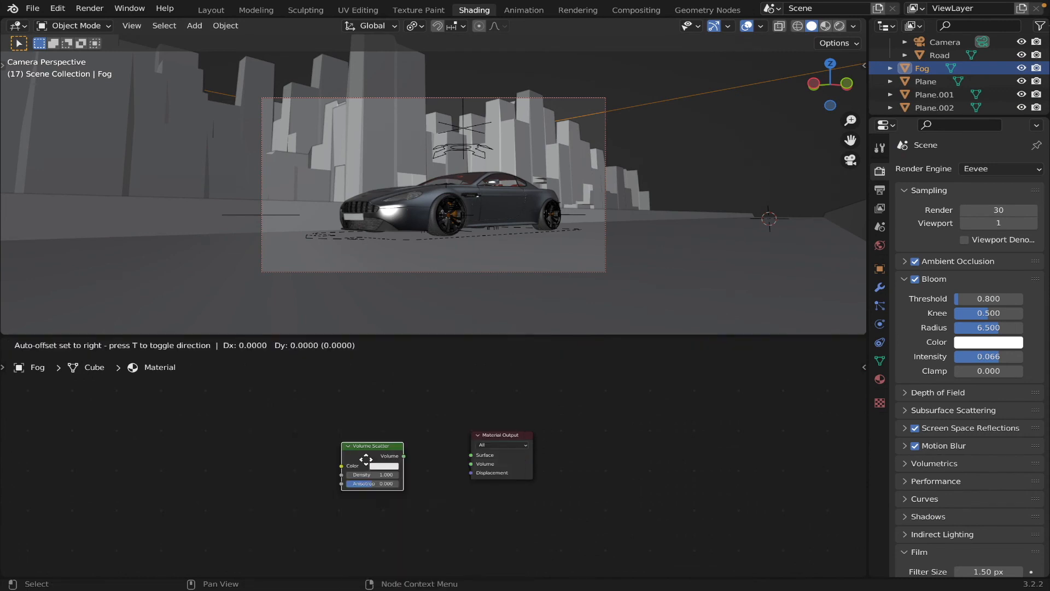
{"action": "left_click", "coordinate": [349, 451]}
{"action": "left_click_drag", "start_coordinate": [374, 444], "coordinate": [471, 464]}
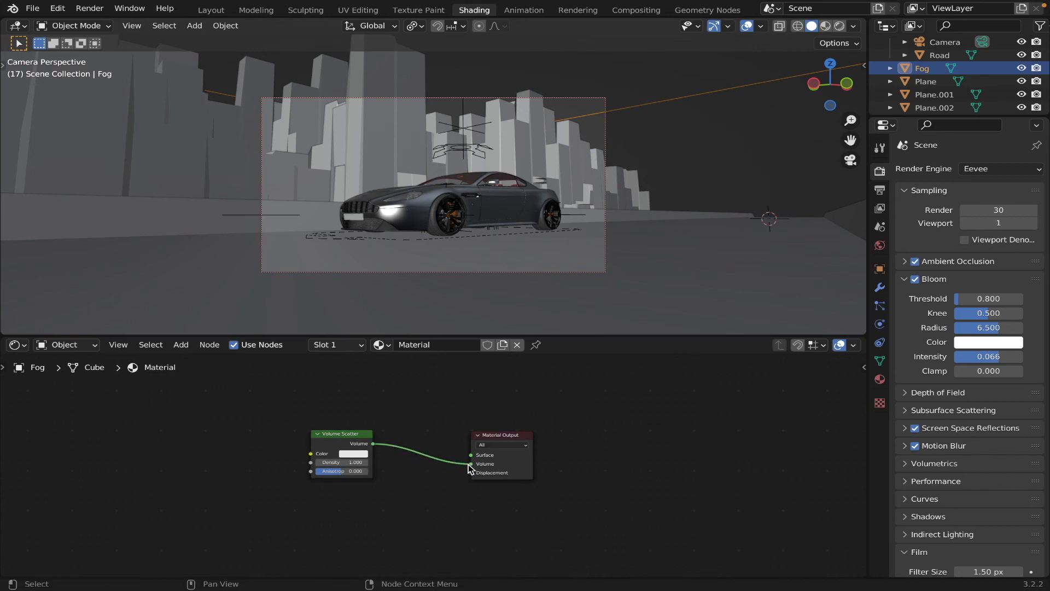
Set the Volume Scatter density to 0.090 and save the file.
{"action": "left_click", "coordinate": [355, 463]}
{"action": "key", "text": "Return"}
{"action": "left_click", "coordinate": [32, 8]}
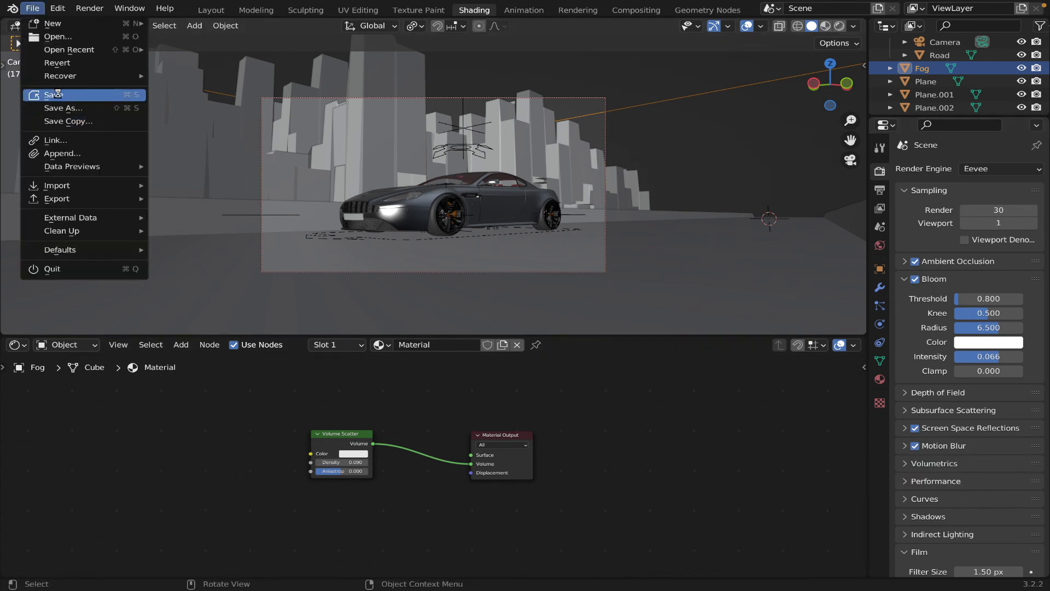
{"action": "left_click", "coordinate": [58, 93]}
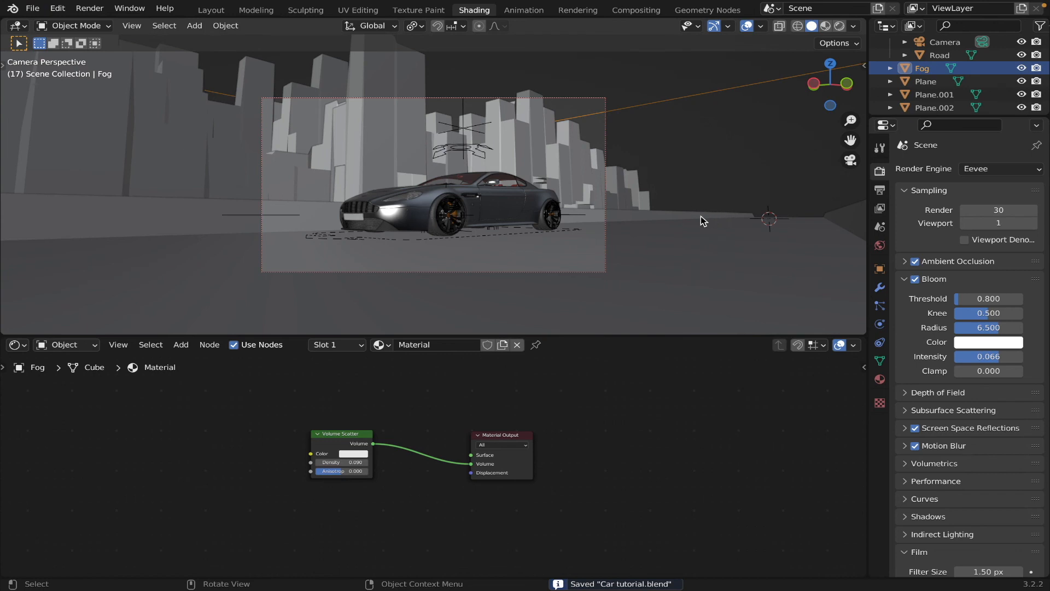
Switch the viewport to rendered shading and set the skyline plane material's Emission strength to 40.
{"action": "key", "text": "z"}
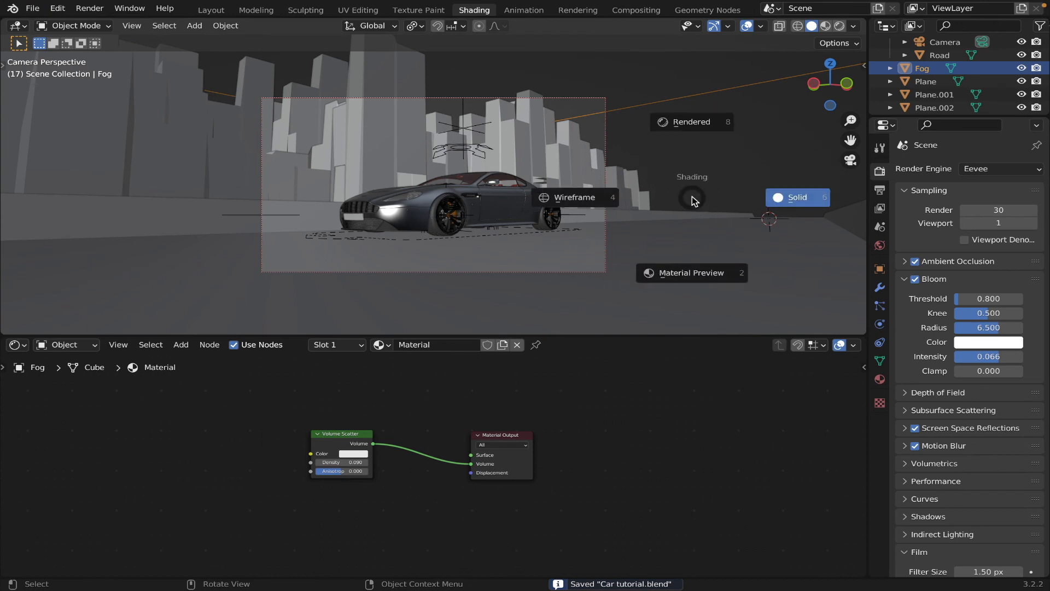
{"action": "left_click", "coordinate": [707, 127]}
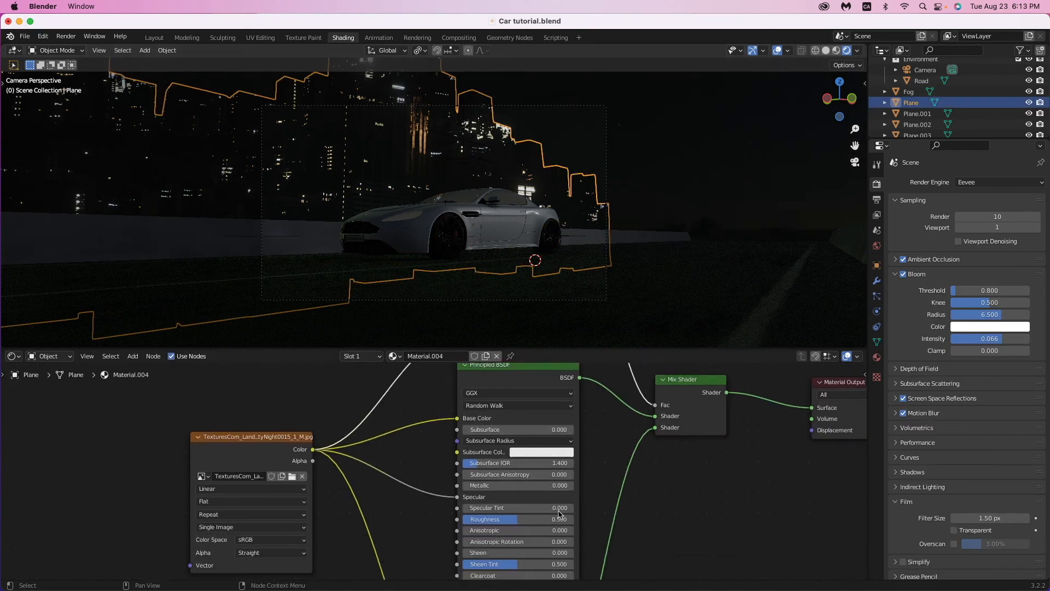
{"action": "scroll", "coordinate": [559, 513], "scroll_direction": "down", "scroll_amount": 10}
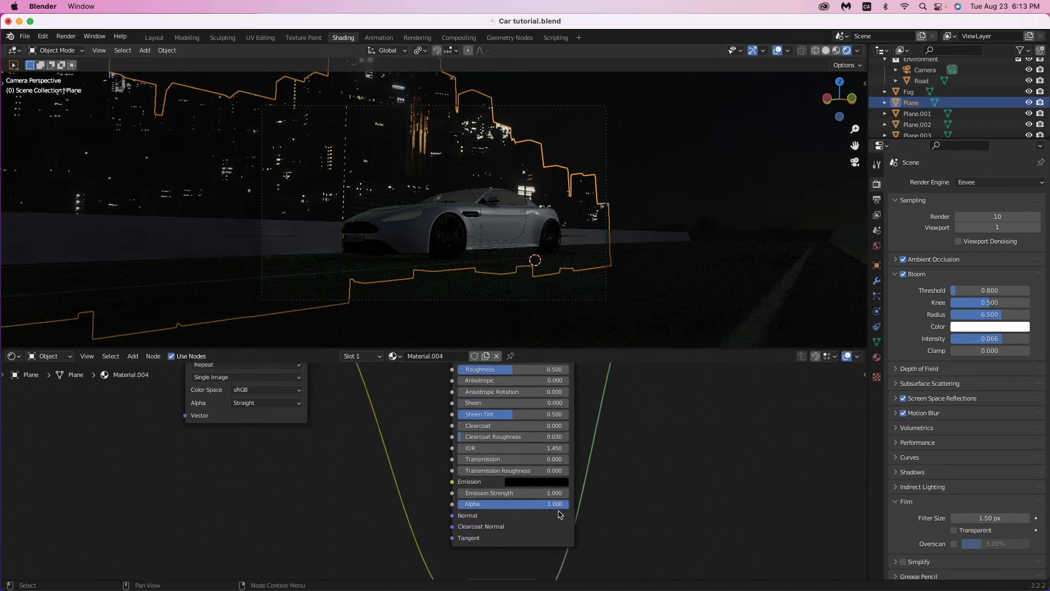
{"action": "double_click", "coordinate": [496, 468]}
{"action": "type", "text": "30"}
{"action": "key", "text": "Return"}
{"action": "double_click", "coordinate": [507, 468]}
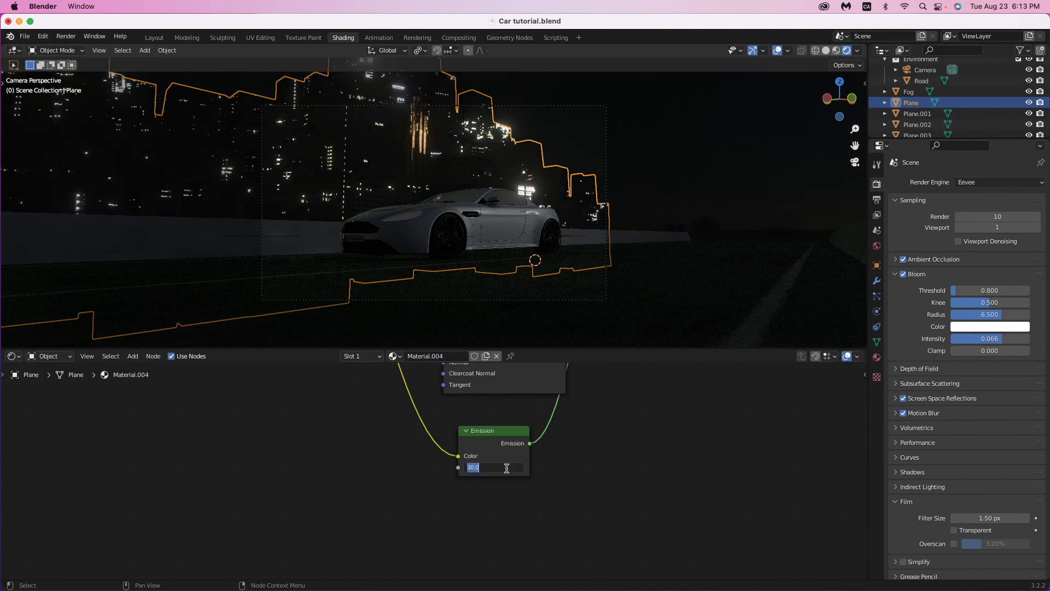
{"action": "type", "text": "40"}
{"action": "key", "text": "Return"}
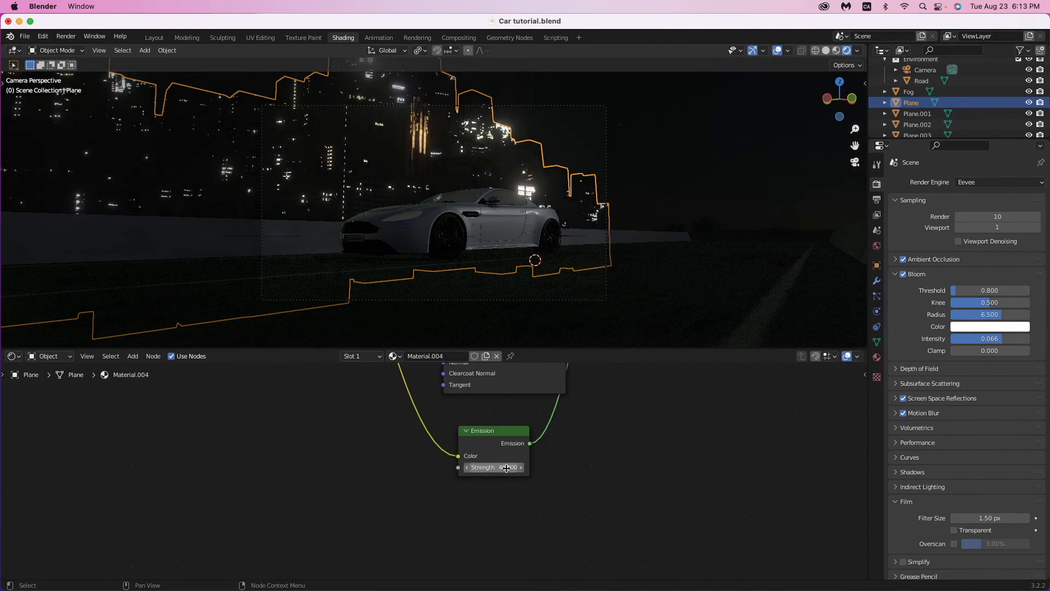
{"action": "left_click", "coordinate": [677, 169]}
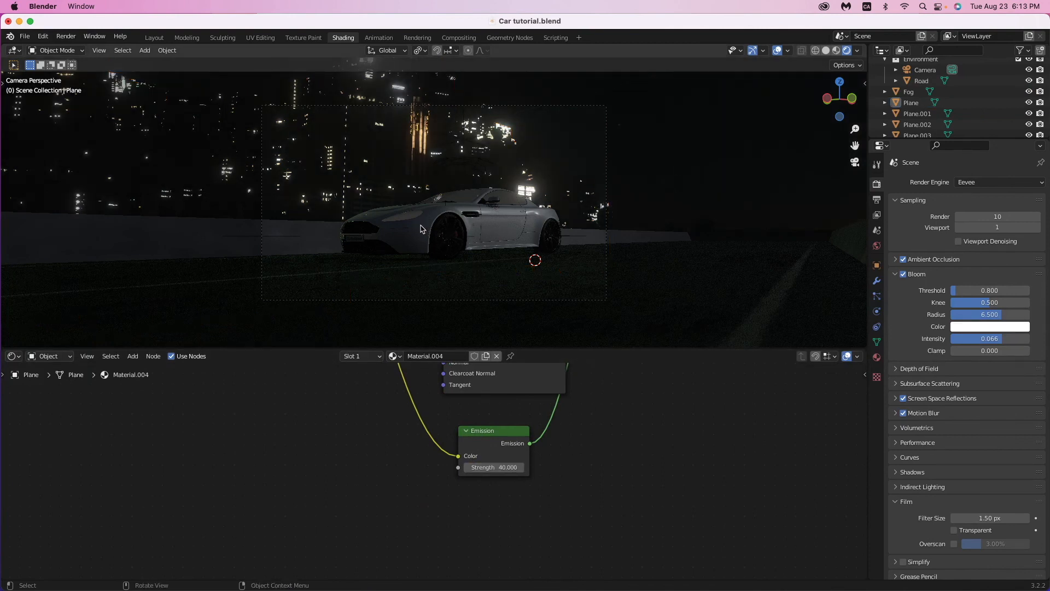
Turn off Use Nodes for the car body's basecolor material and set its roughness to 0.150.
{"action": "left_click", "coordinate": [421, 228]}
{"action": "left_click", "coordinate": [545, 243]}
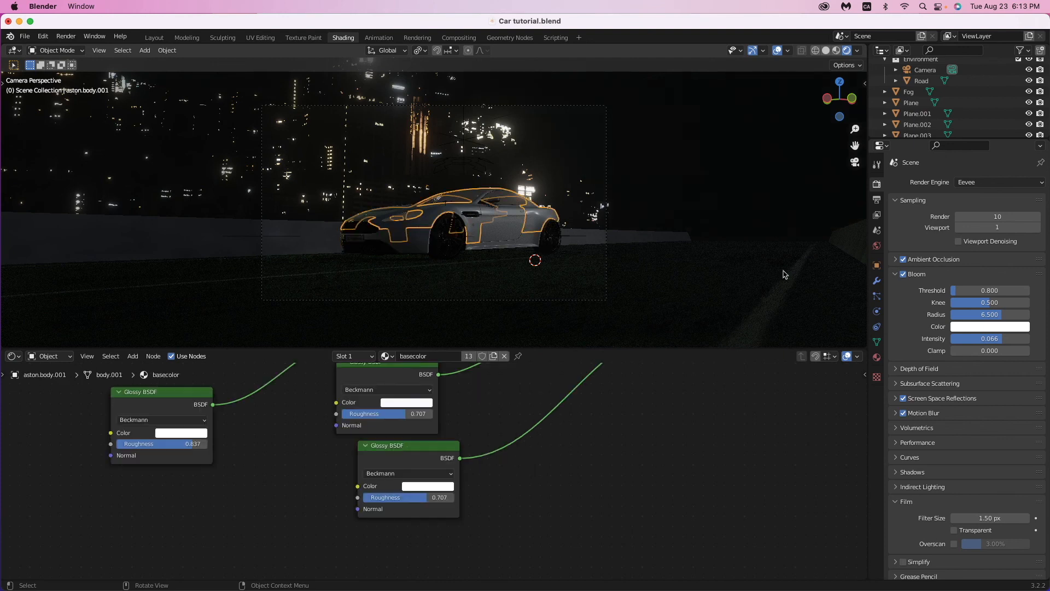
{"action": "left_click", "coordinate": [877, 359]}
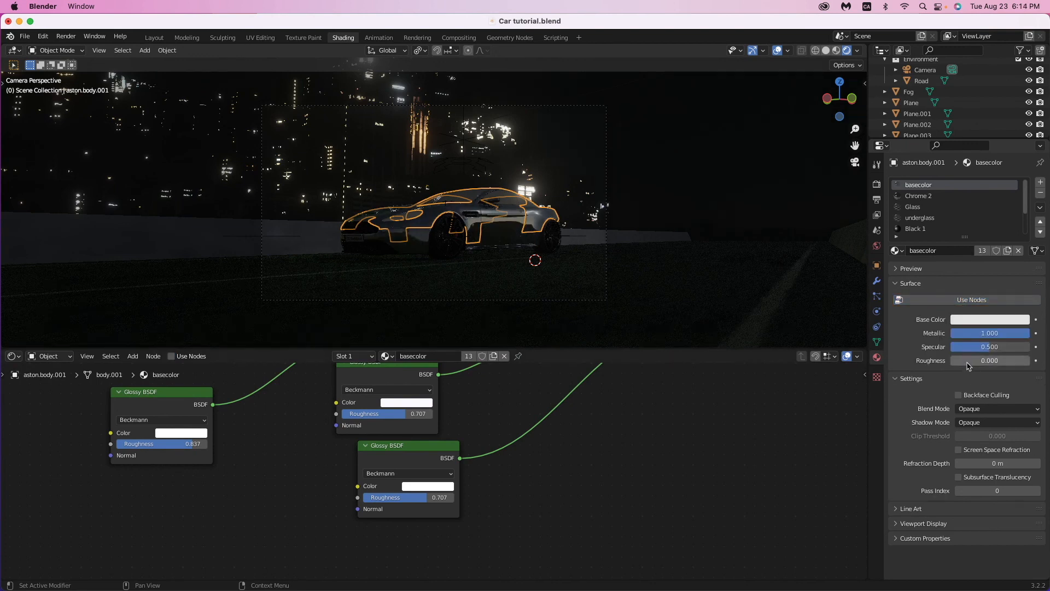
{"action": "left_click_drag", "start_coordinate": [966, 361], "coordinate": [980, 362]}
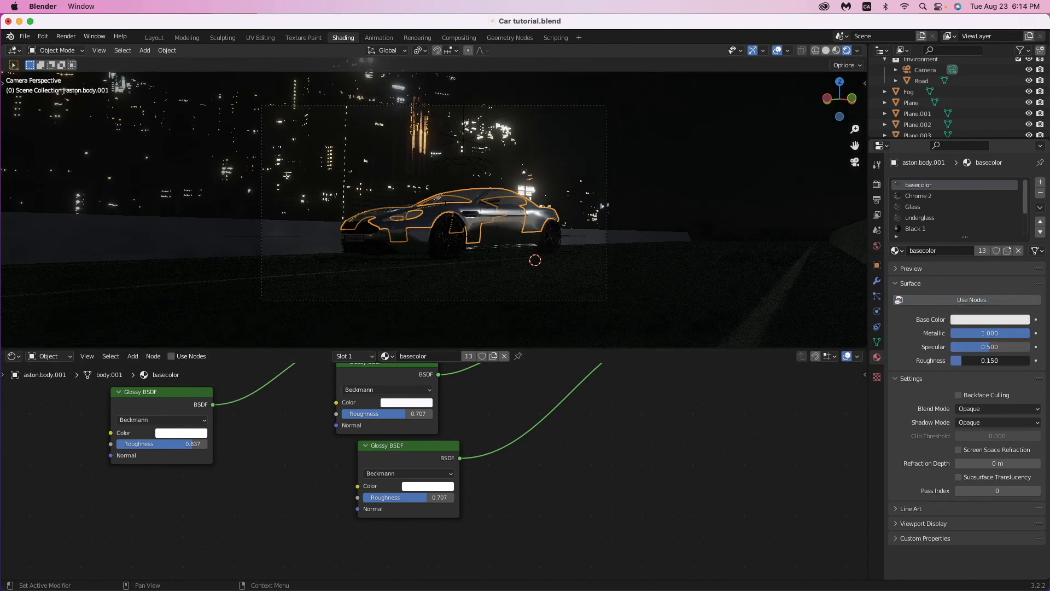
{"action": "left_click", "coordinate": [722, 235]}
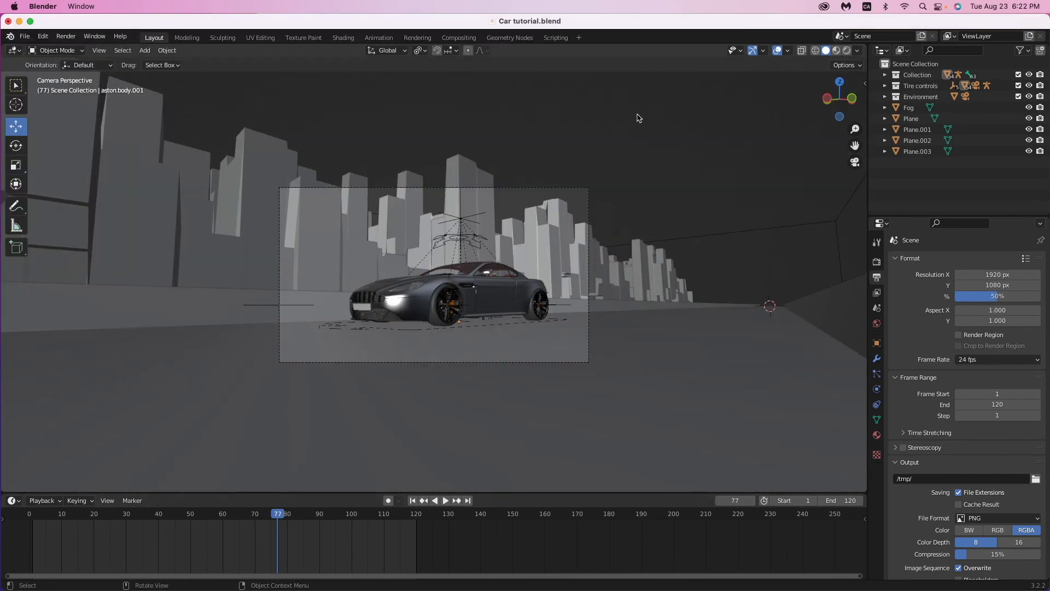
Turn off Ambient Occlusion, Bloom, Screen Space Reflections and Motion Blur in the Eevee render settings.
{"action": "left_click", "coordinate": [877, 261]}
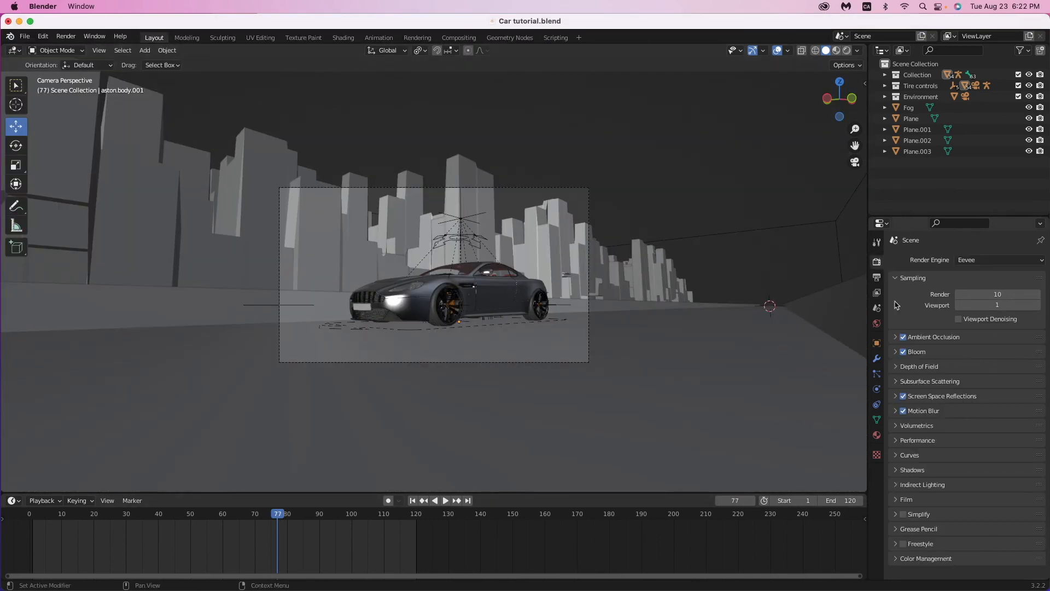
{"action": "left_click", "coordinate": [904, 397]}
In the world's shader nodes, add Texture Coordinate and Mapping nodes to the kloppenheim_02_4k.exr environment texture.
{"action": "left_click", "coordinate": [347, 38]}
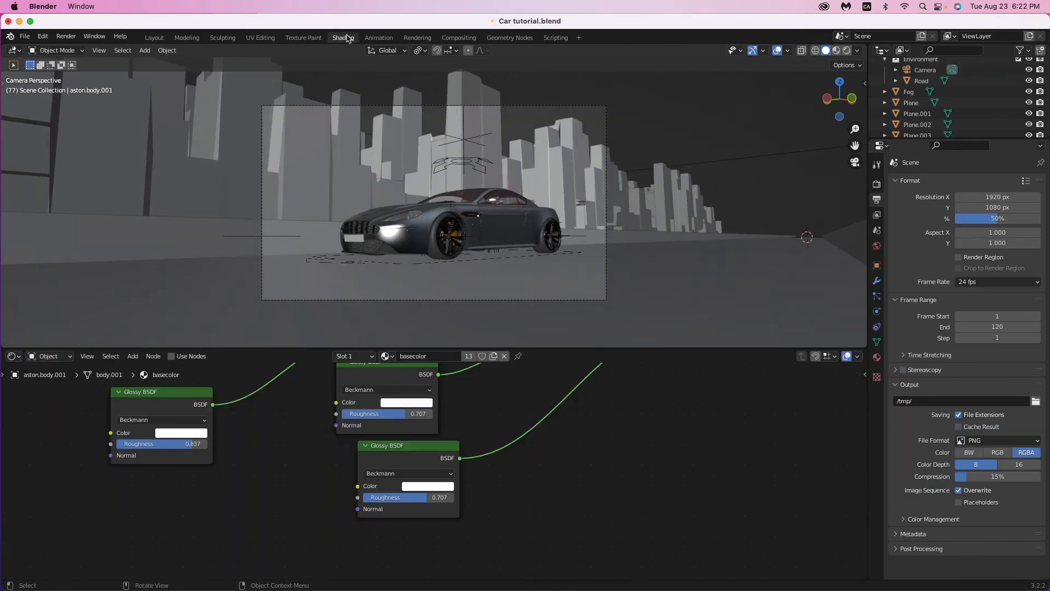
{"action": "left_click", "coordinate": [63, 359]}
{"action": "left_click", "coordinate": [63, 381]}
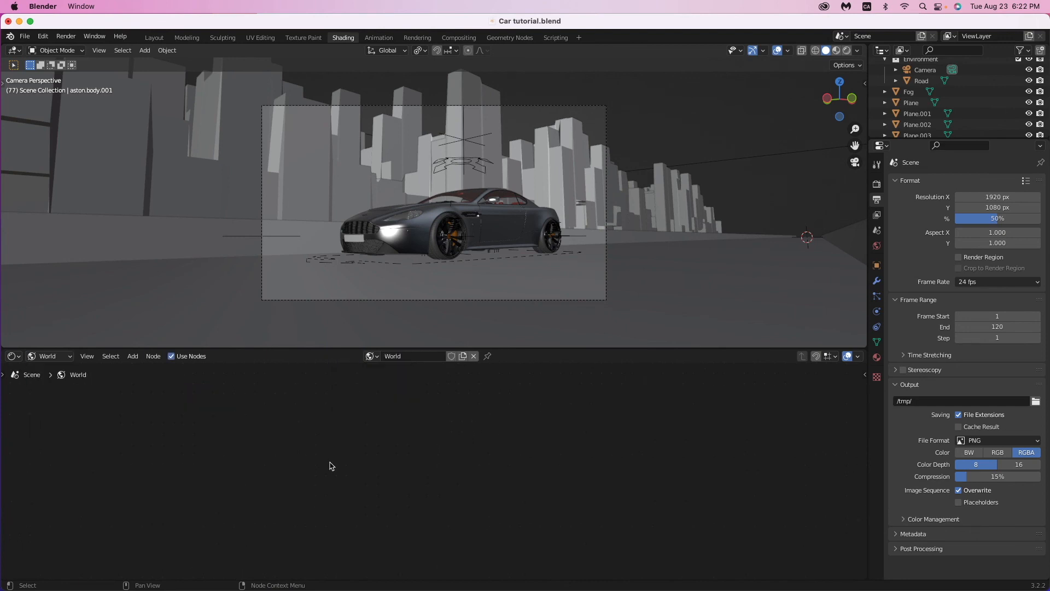
{"action": "key", "text": "Home"}
{"action": "left_click", "coordinate": [335, 428]}
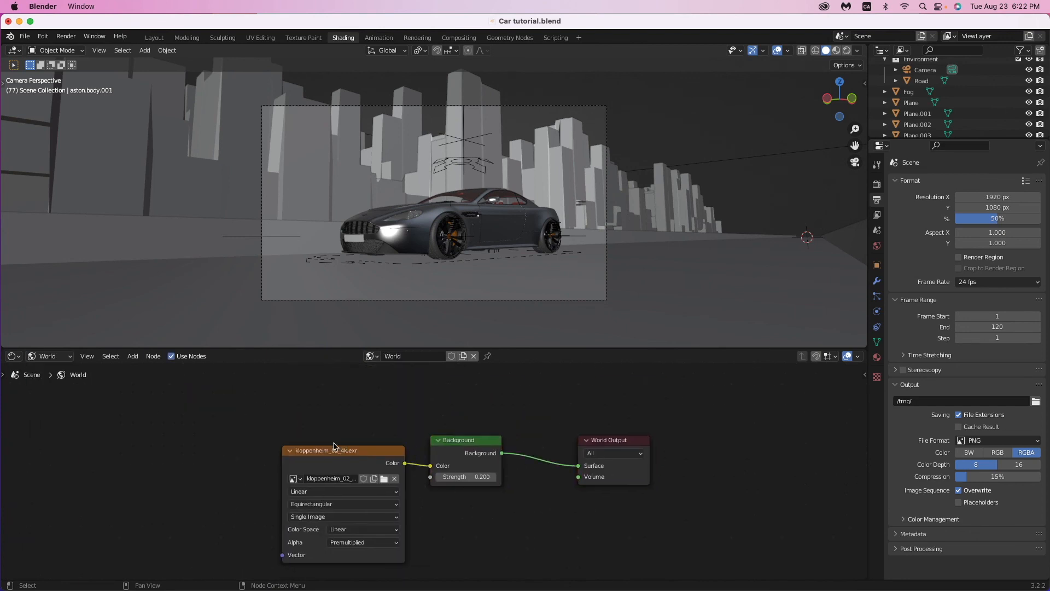
{"action": "left_click", "coordinate": [330, 452]}
{"action": "scroll", "coordinate": [330, 453], "scroll_direction": "left", "scroll_amount": 2}
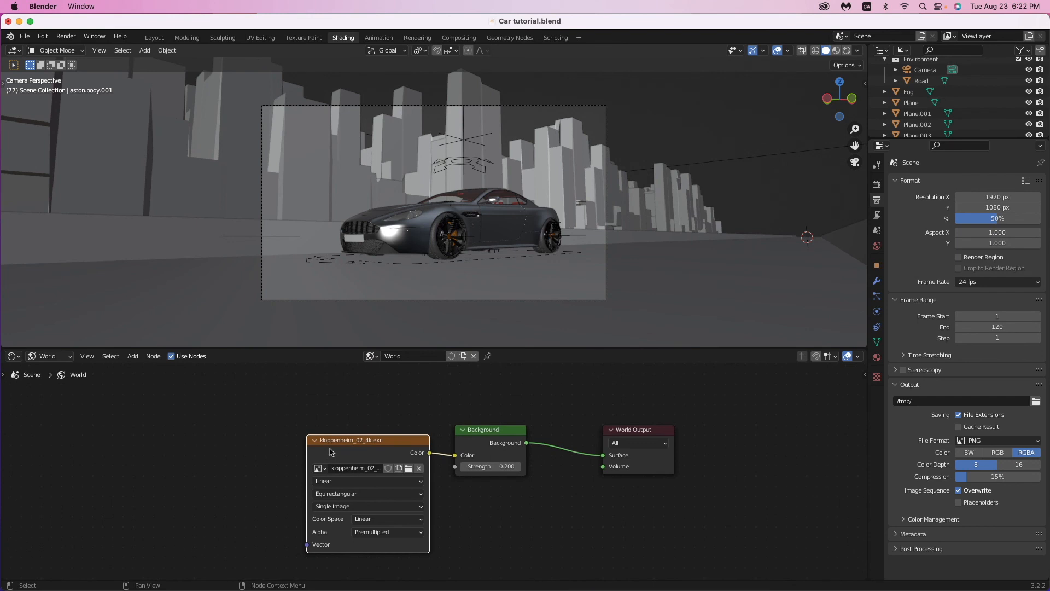
{"action": "key", "text": "ctrl+t"}
{"action": "key", "text": "Home"}
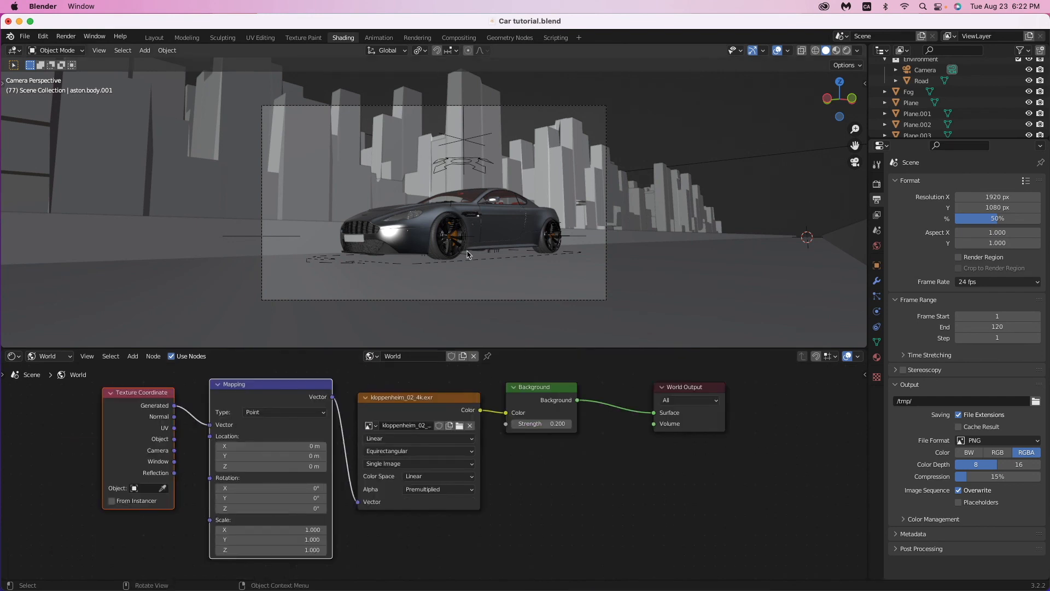
Show the scene in rendered shading and set the world Mapping node's Z location to 0.08 m.
{"action": "key", "text": "z"}
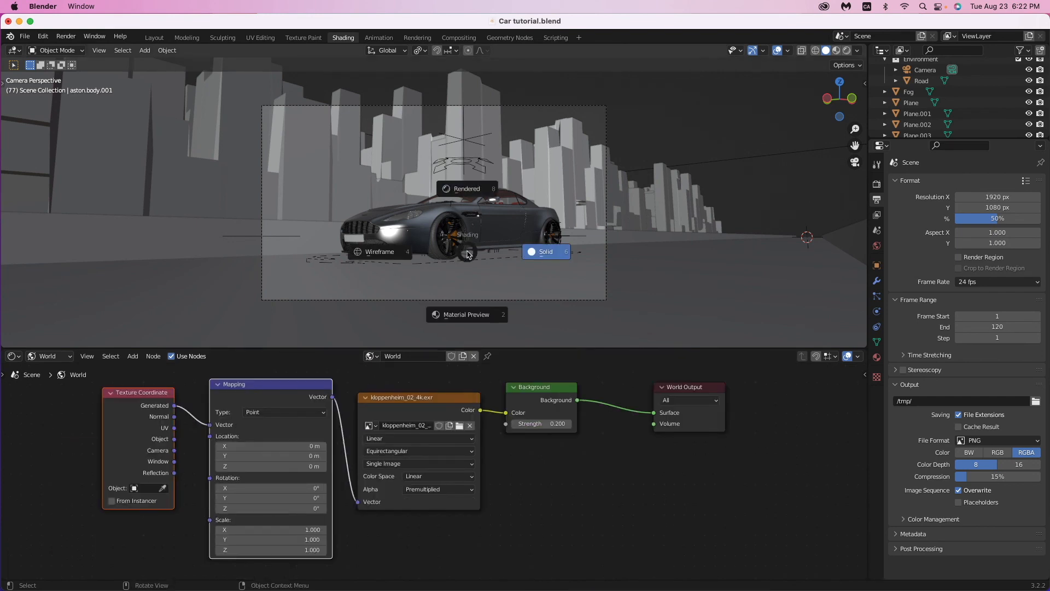
{"action": "left_click", "coordinate": [475, 198]}
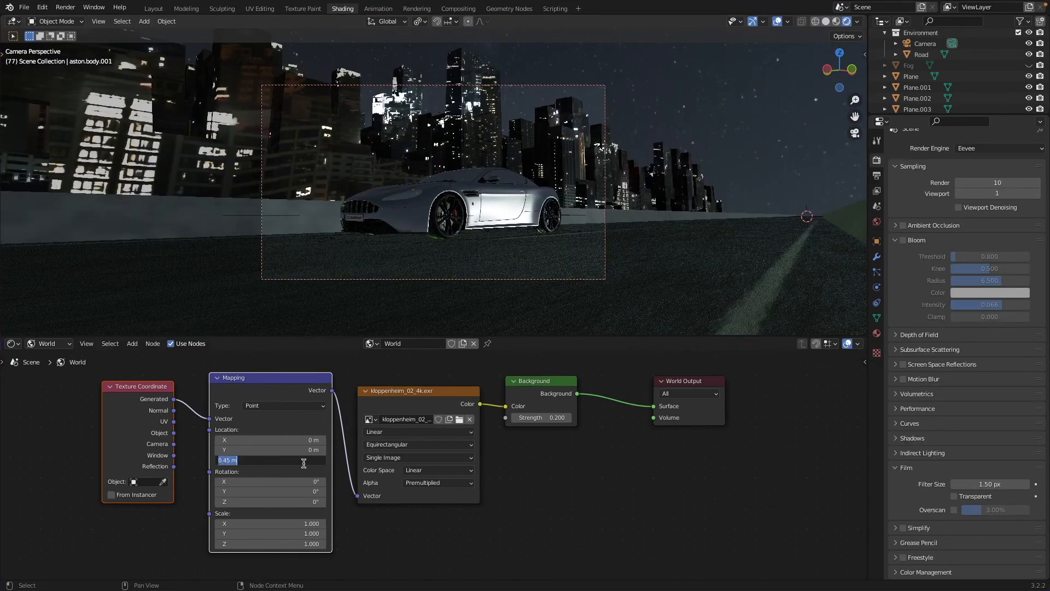
{"action": "type", "text": "08"}
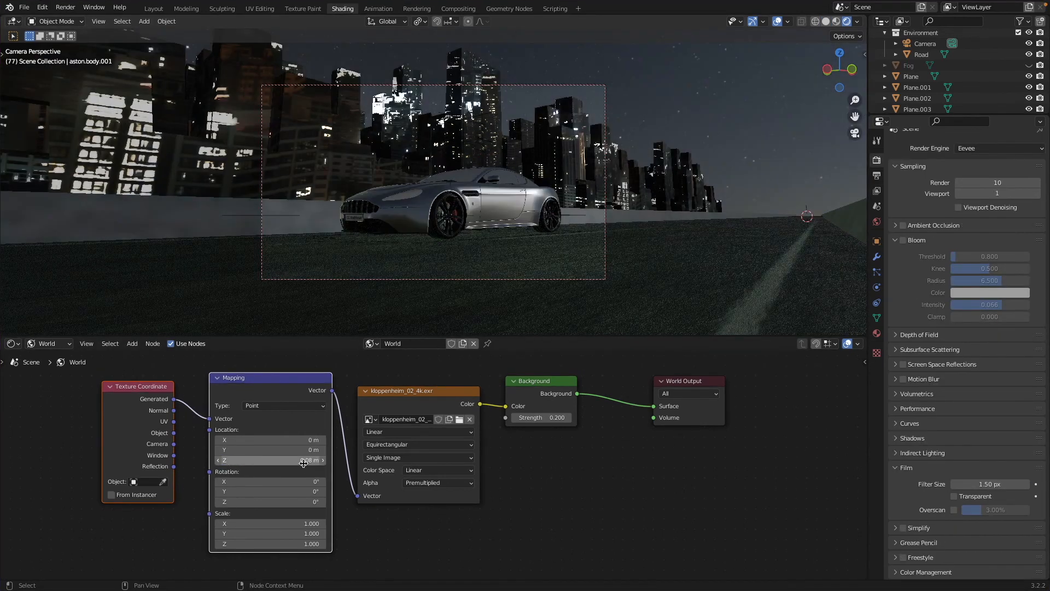
{"action": "key", "text": "Return"}
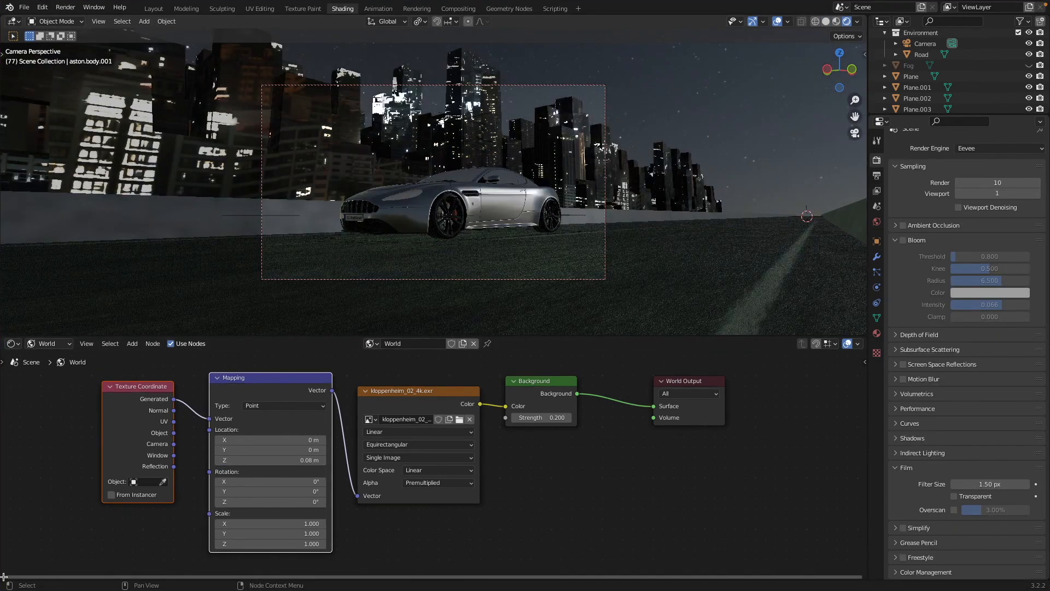
Split the world node editor and turn the new lower area into a Timeline.
{"action": "left_click_drag", "start_coordinate": [4, 575], "coordinate": [12, 508]}
{"action": "left_click", "coordinate": [12, 517]}
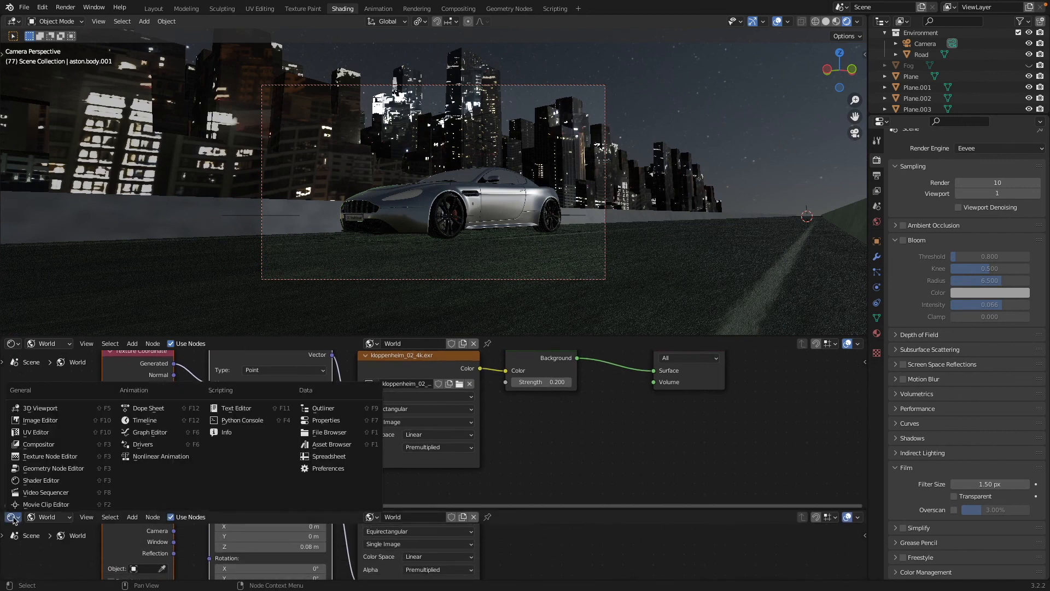
{"action": "left_click", "coordinate": [145, 427]}
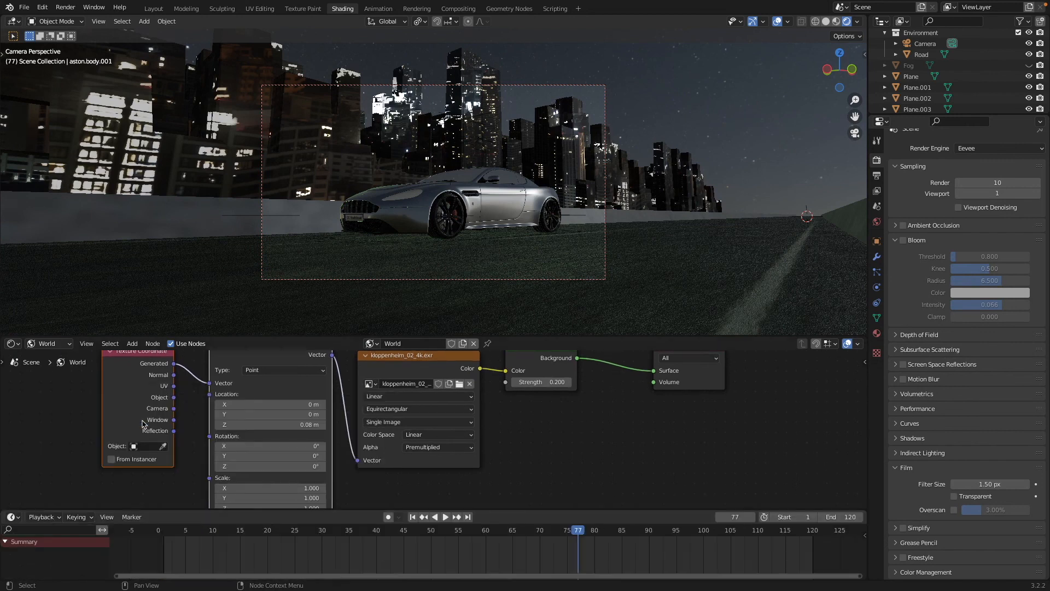
{"action": "middle_click_drag", "start_coordinate": [310, 483], "coordinate": [294, 453]}
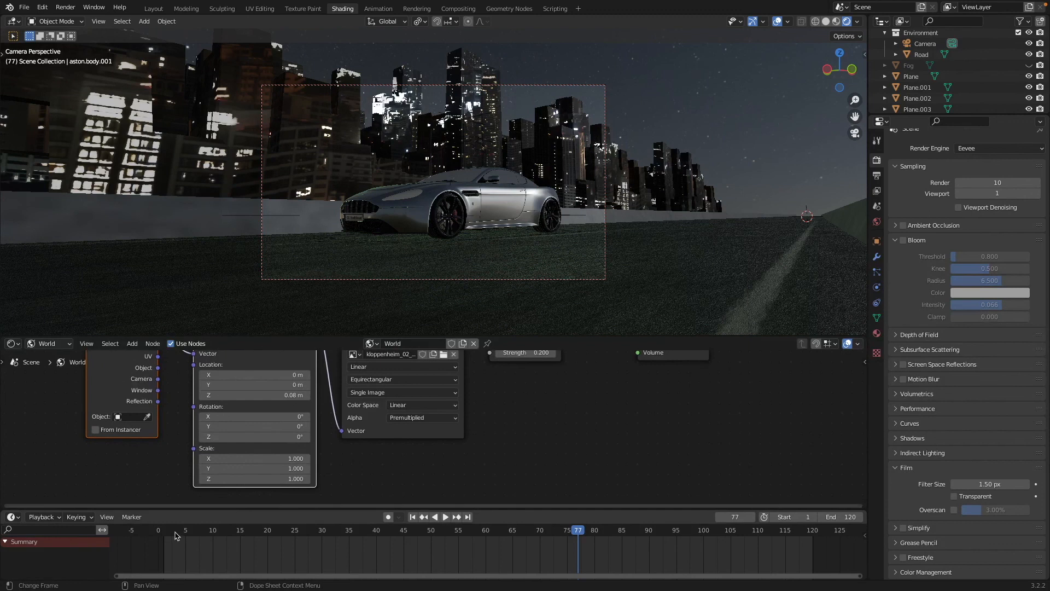
At frame 1, set the world Mapping node's Z rotation to -11.7° and insert rotation keyframes.
{"action": "left_click_drag", "start_coordinate": [173, 531], "coordinate": [161, 532]}
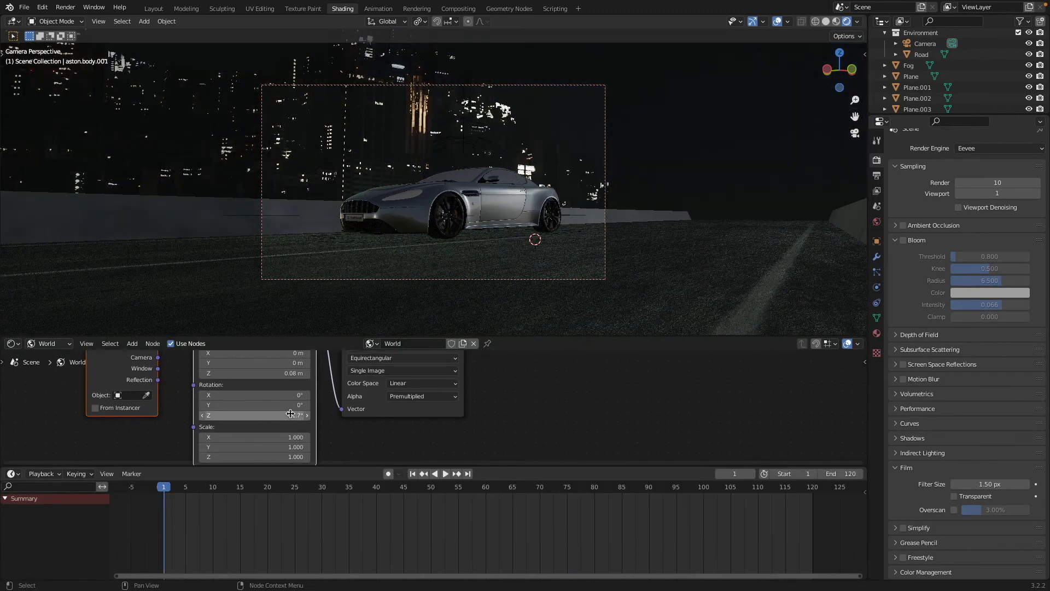
{"action": "right_click", "coordinate": [284, 418]}
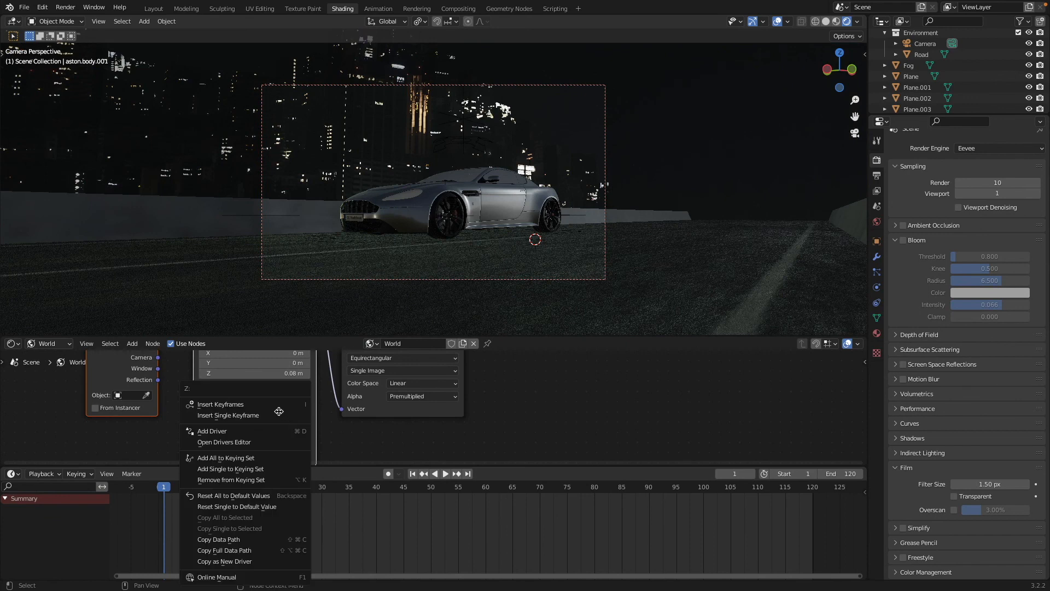
{"action": "left_click", "coordinate": [276, 407]}
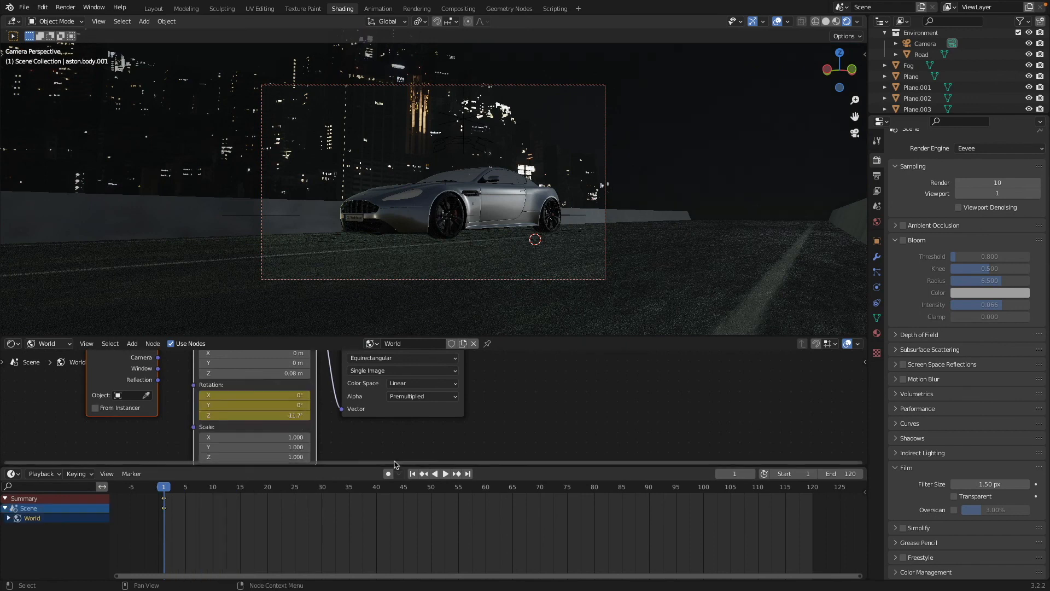
At frame 120, set the world Mapping node's Z rotation to 360°, insert rotation keyframes, and play the animation from frame 1.
{"action": "left_click", "coordinate": [812, 490]}
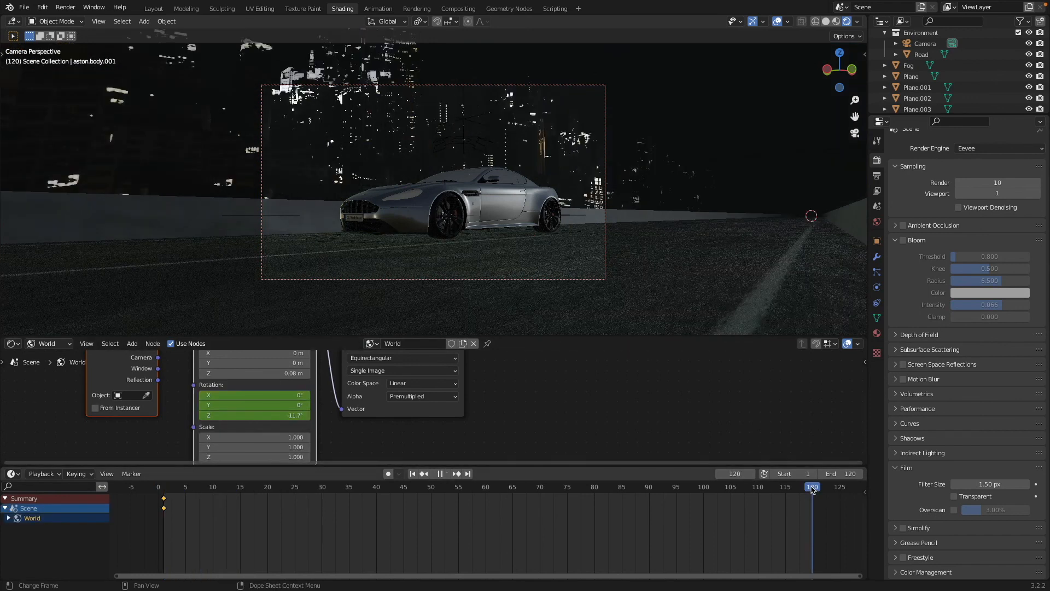
{"action": "left_click_drag", "start_coordinate": [282, 418], "coordinate": [241, 418]}
{"action": "left_click", "coordinate": [283, 418]}
{"action": "type", "text": "360"}
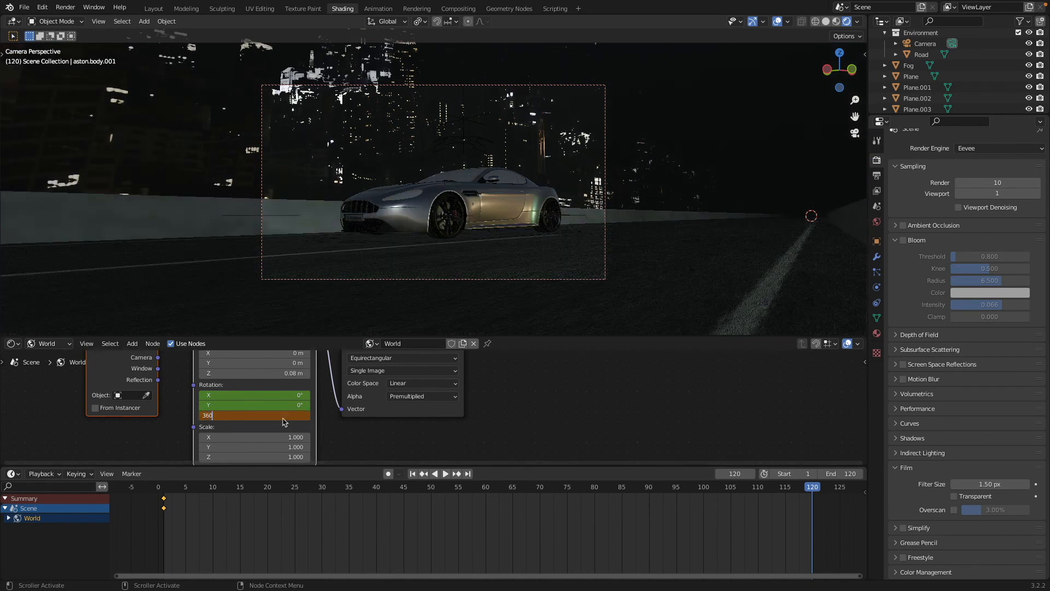
{"action": "key", "text": "Return"}
{"action": "right_click", "coordinate": [283, 418]}
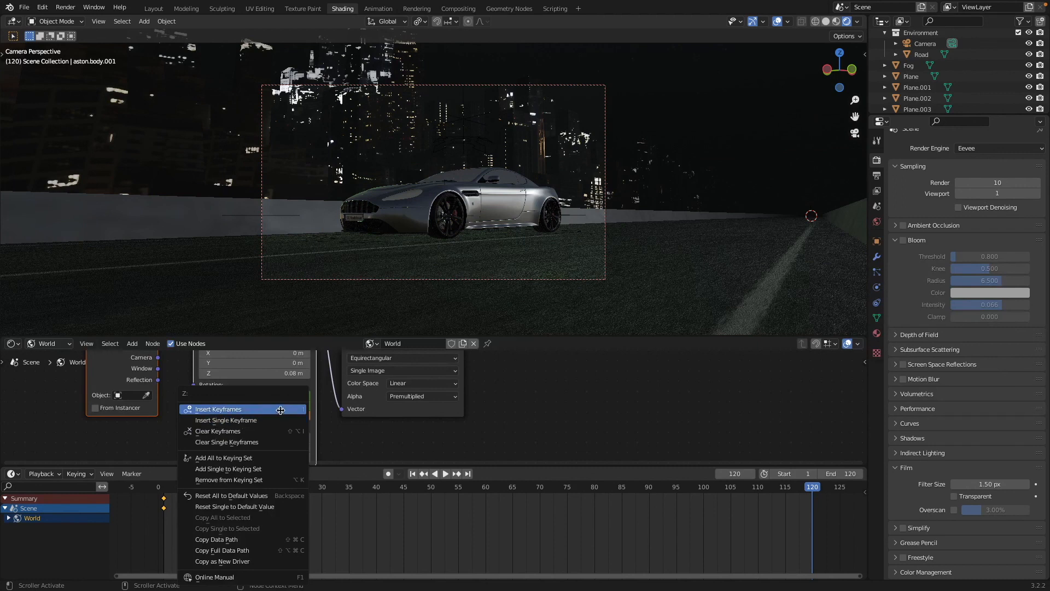
{"action": "left_click", "coordinate": [277, 407]}
{"action": "left_click", "coordinate": [163, 488]}
{"action": "key", "text": "space"}
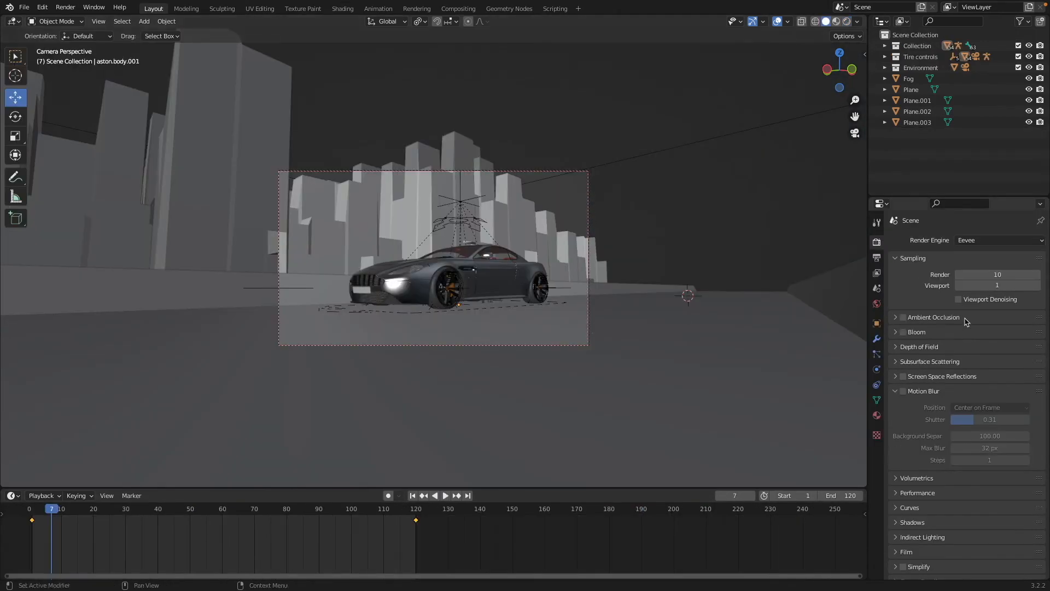
Enable Ambient Occlusion, Bloom, Screen Space Reflections and Motion Blur for the Eevee render, with a motion blur shutter of 0.27.
{"action": "left_click", "coordinate": [929, 386]}
{"action": "scroll", "coordinate": [928, 387], "scroll_direction": "down", "scroll_amount": 1}
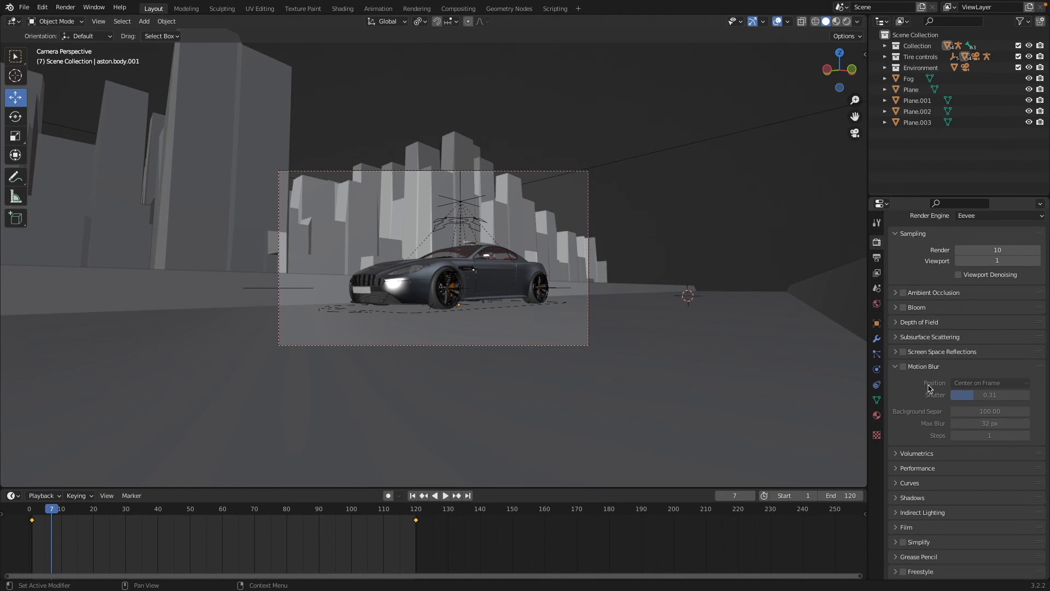
{"action": "left_click", "coordinate": [904, 309]}
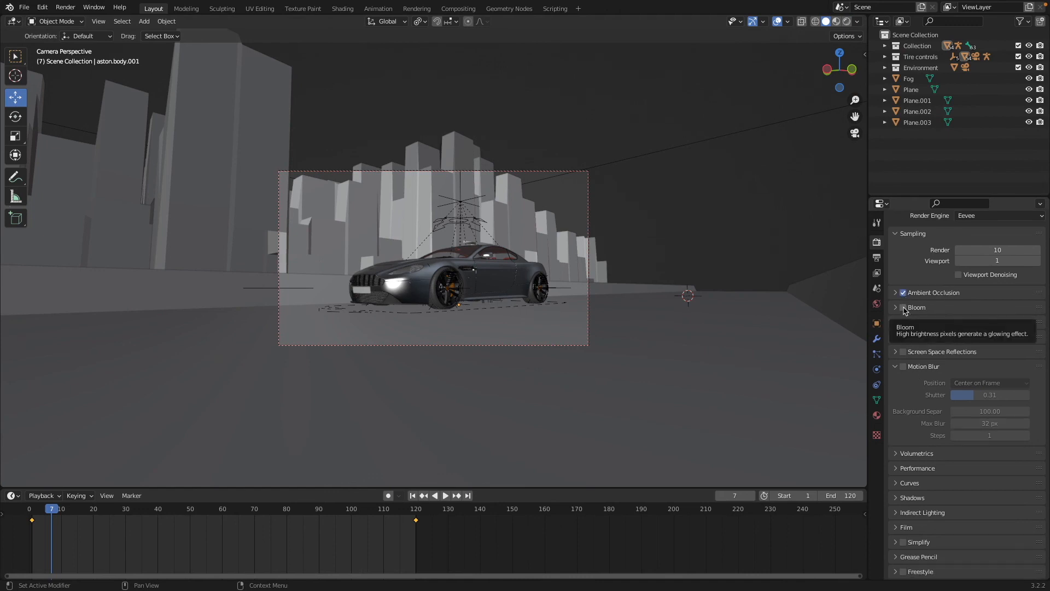
{"action": "left_click", "coordinate": [905, 367]}
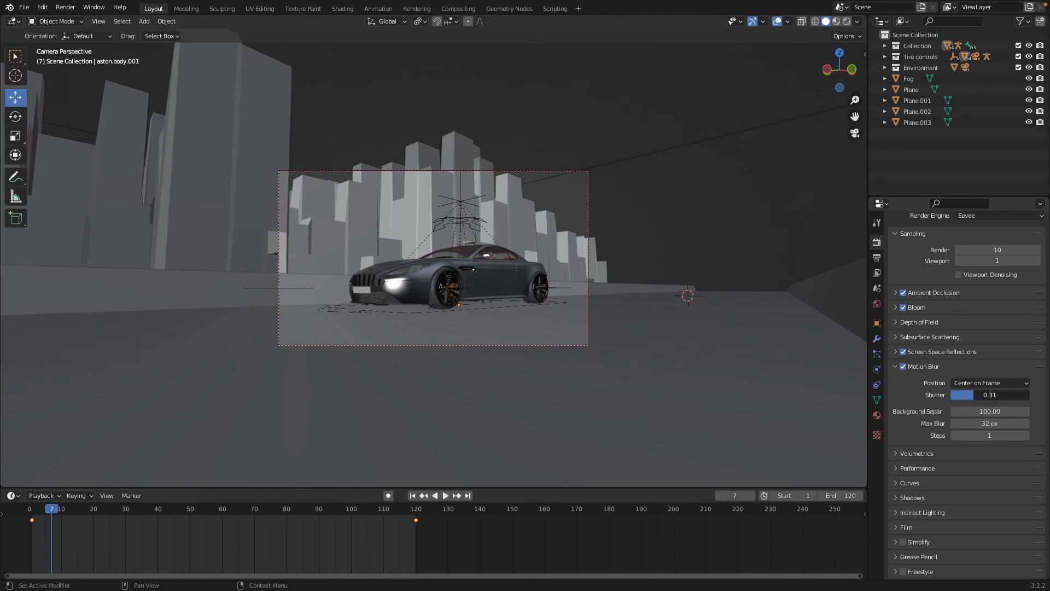
{"action": "double_click", "coordinate": [970, 397]}
{"action": "key", "text": "Return"}
{"action": "left_click_drag", "start_coordinate": [971, 397], "coordinate": [968, 396]}
Set the render samples to 40 and the output resolution scale to 100%.
{"action": "scroll", "coordinate": [957, 430], "scroll_direction": "up", "scroll_amount": 2}
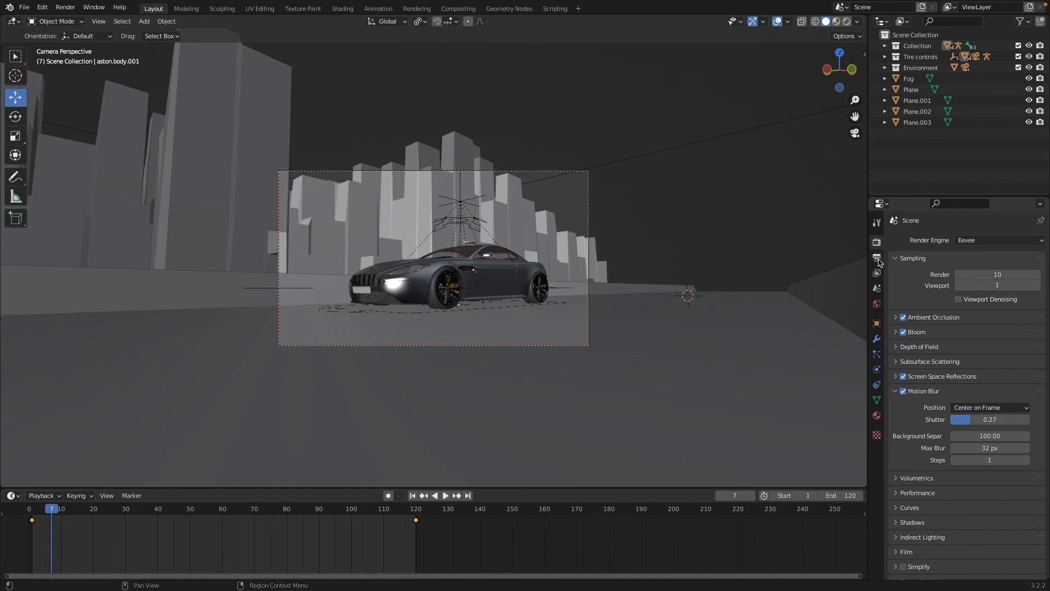
{"action": "left_click", "coordinate": [1010, 276]}
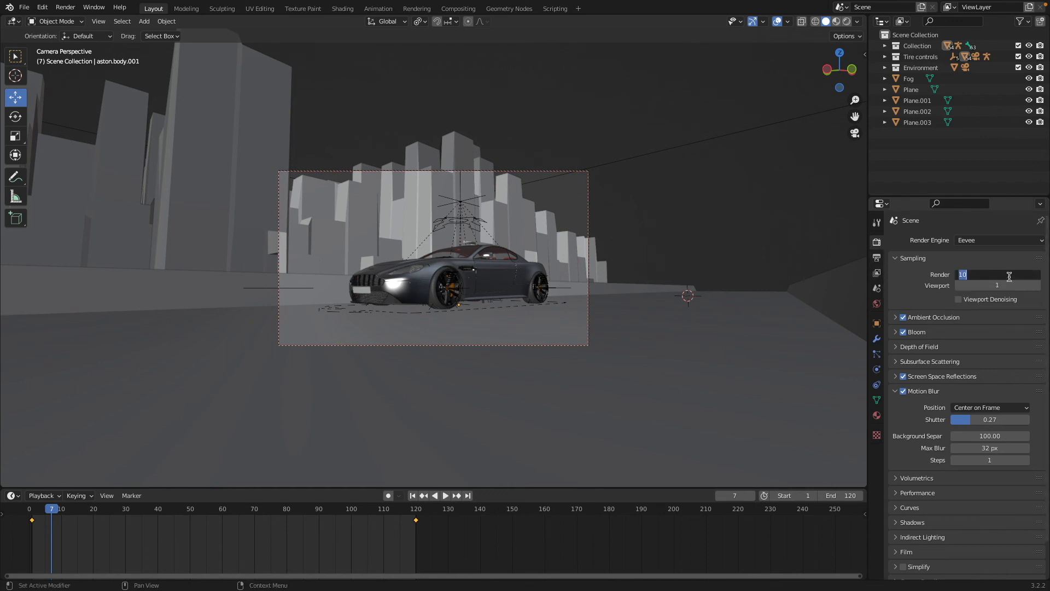
{"action": "key", "text": "Return"}
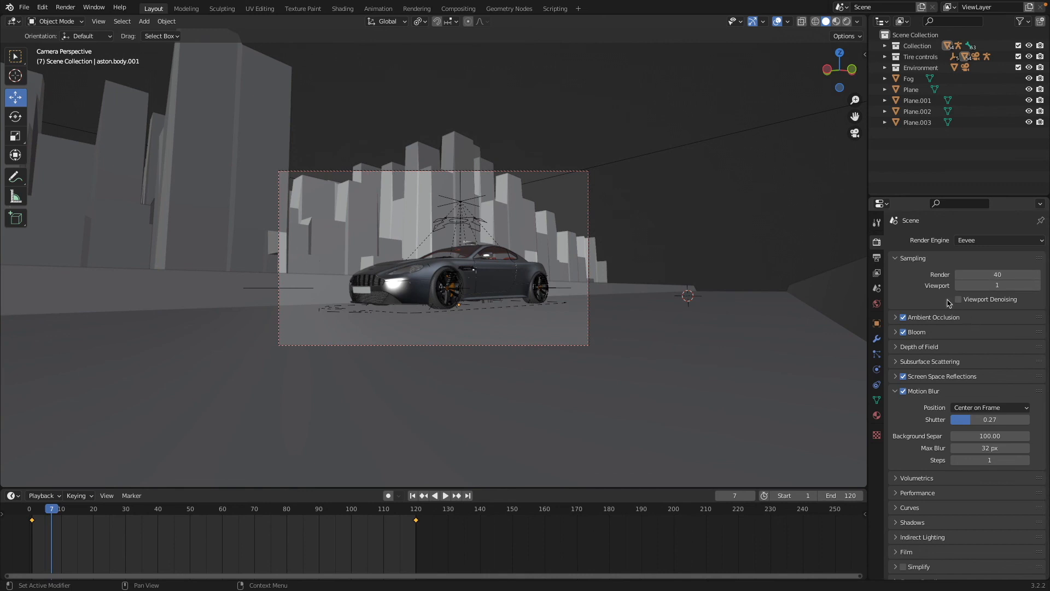
{"action": "left_click", "coordinate": [877, 259]}
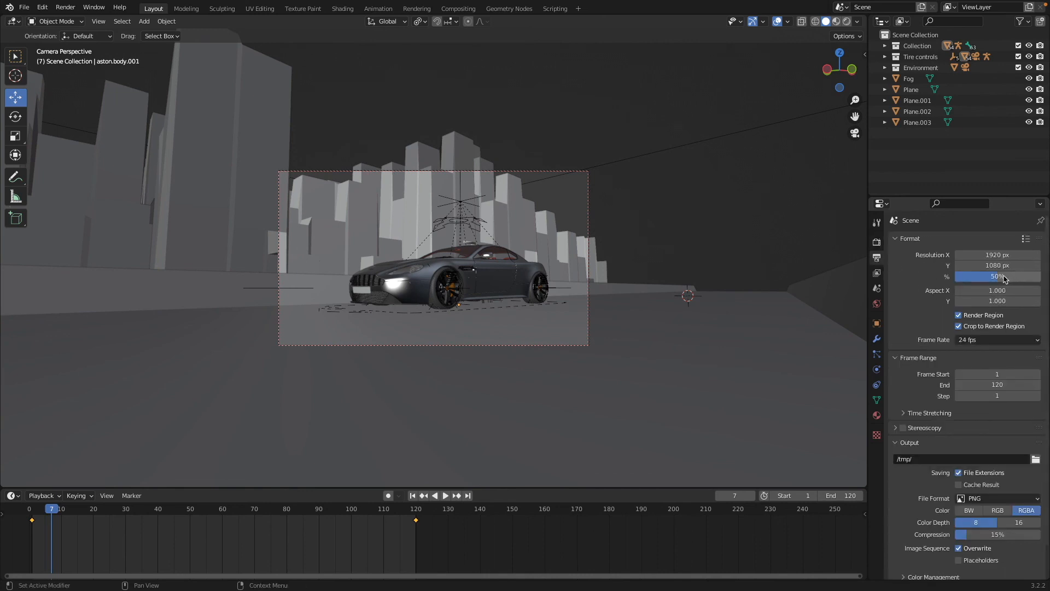
{"action": "left_click", "coordinate": [1004, 277]}
{"action": "type", "text": "100"}
{"action": "key", "text": "Return"}
Set the render output path to the export folder inside the desktop's Car tutorial folder.
{"action": "scroll", "coordinate": [1048, 546], "scroll_direction": "down", "scroll_amount": 2}
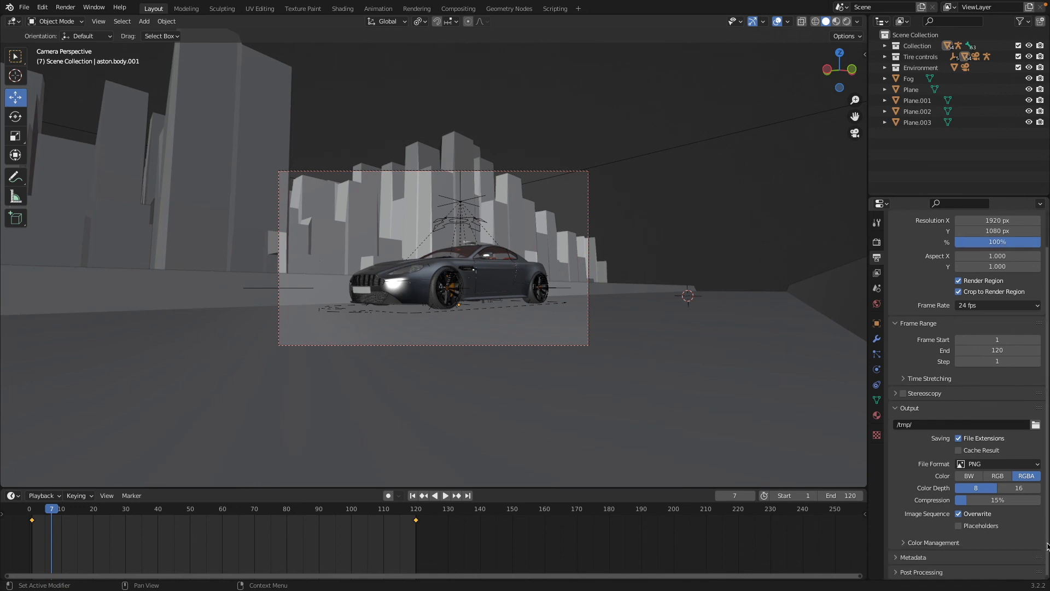
{"action": "left_click", "coordinate": [1036, 425]}
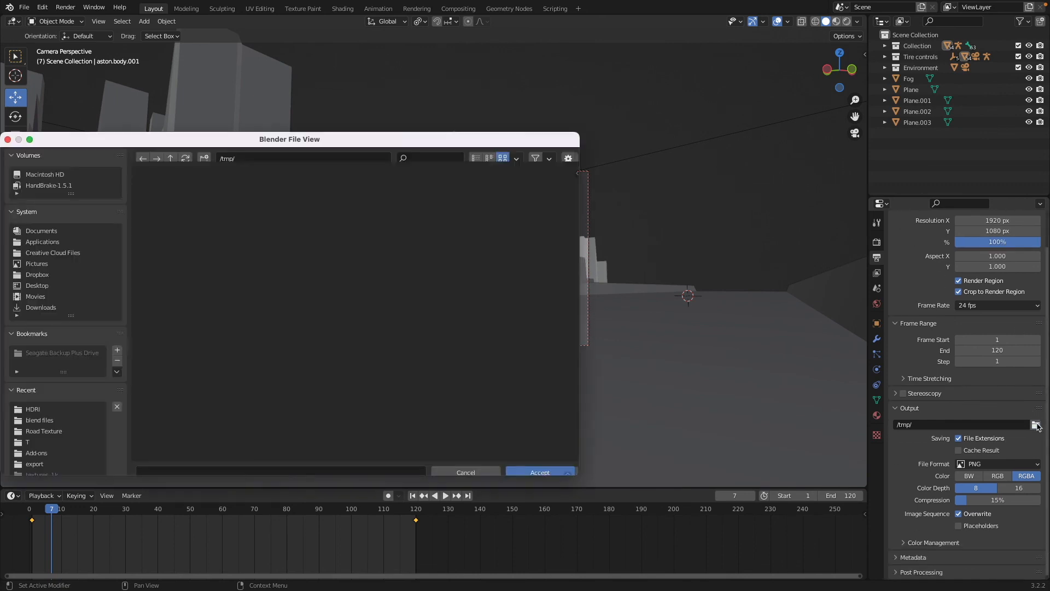
{"action": "left_click", "coordinate": [539, 469]}
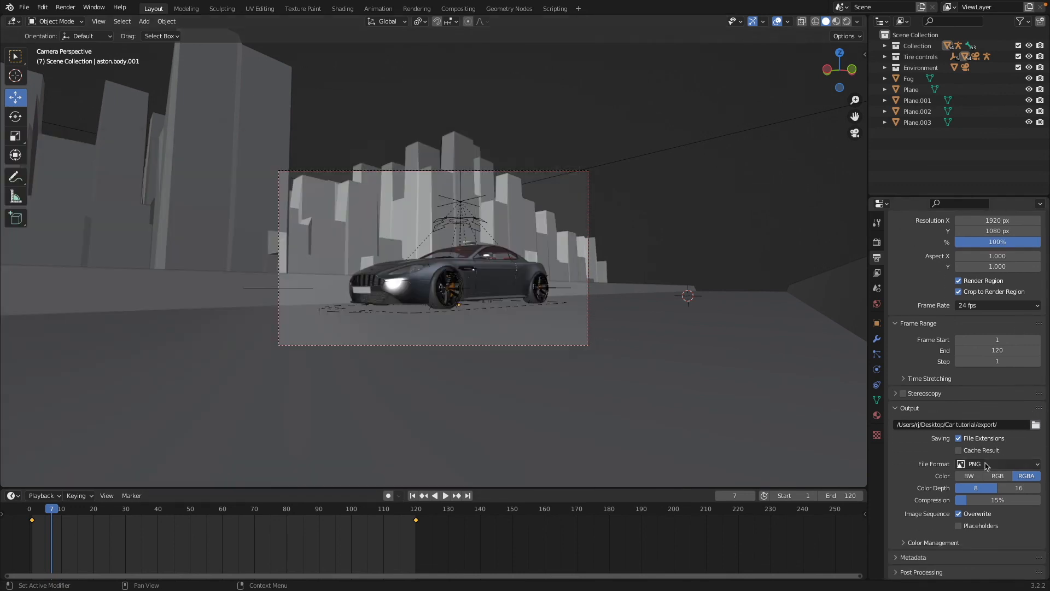
Set the output file format to FFmpeg Video with an MPEG-4 encoding container.
{"action": "left_click", "coordinate": [992, 464]}
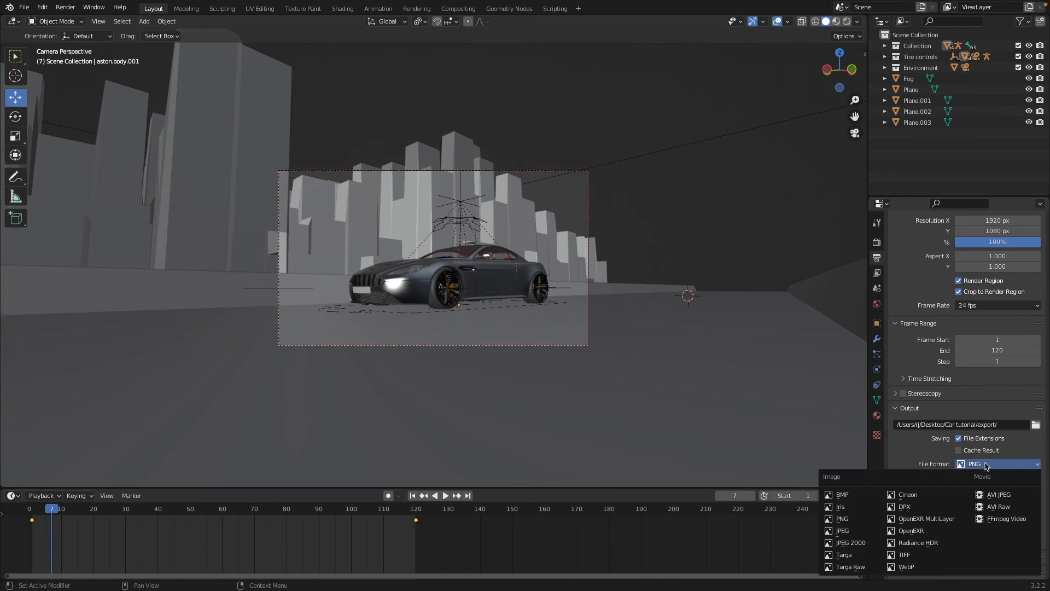
{"action": "left_click", "coordinate": [1005, 518]}
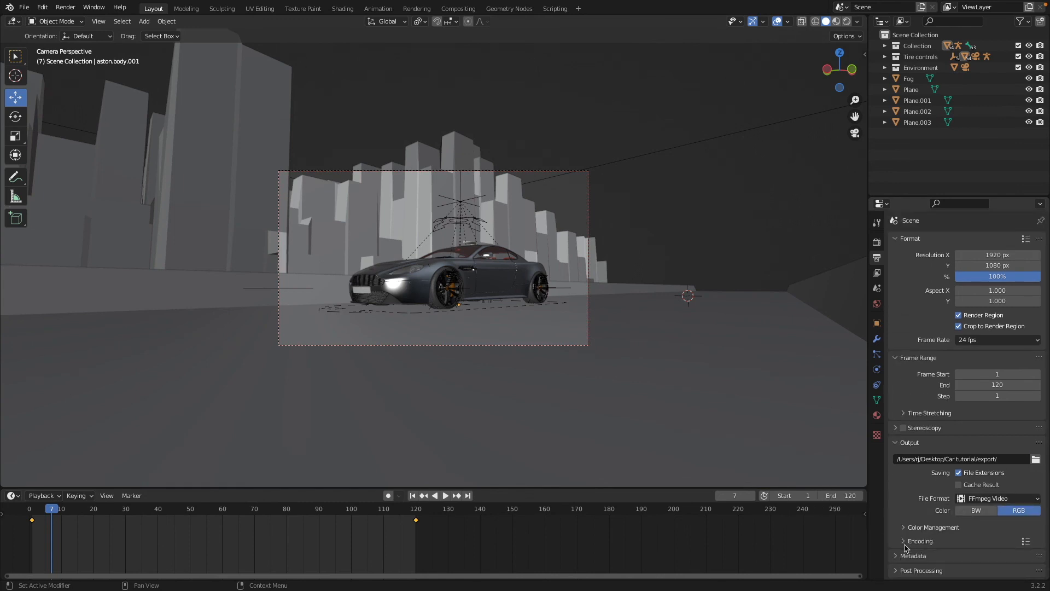
{"action": "left_click", "coordinate": [904, 541]}
{"action": "scroll", "coordinate": [930, 519], "scroll_direction": "down", "scroll_amount": 4}
{"action": "left_click", "coordinate": [997, 463]}
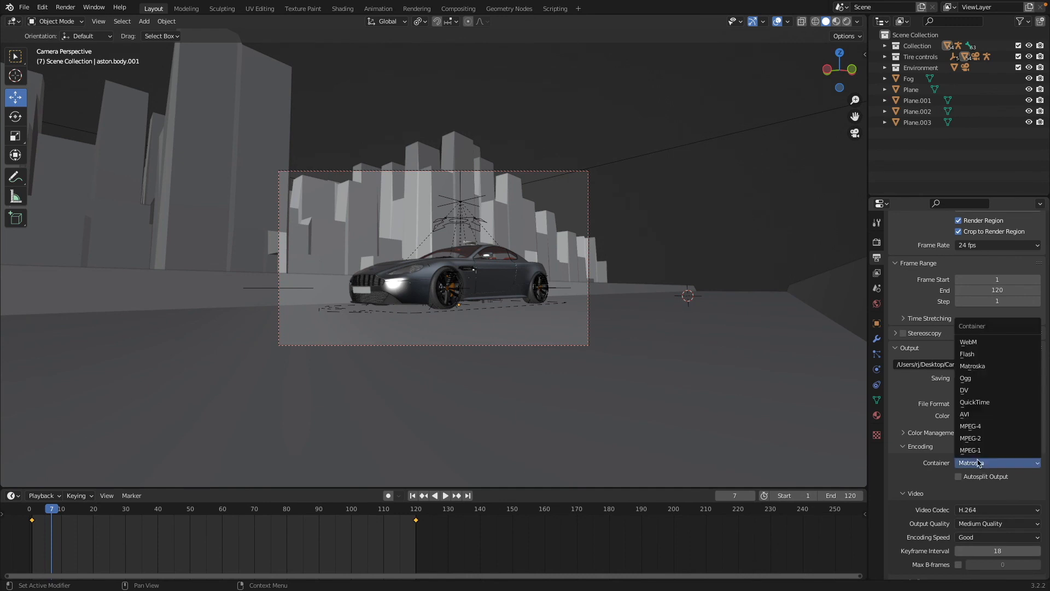
{"action": "left_click", "coordinate": [972, 426]}
{"action": "scroll", "coordinate": [972, 427], "scroll_direction": "up", "scroll_amount": 5}
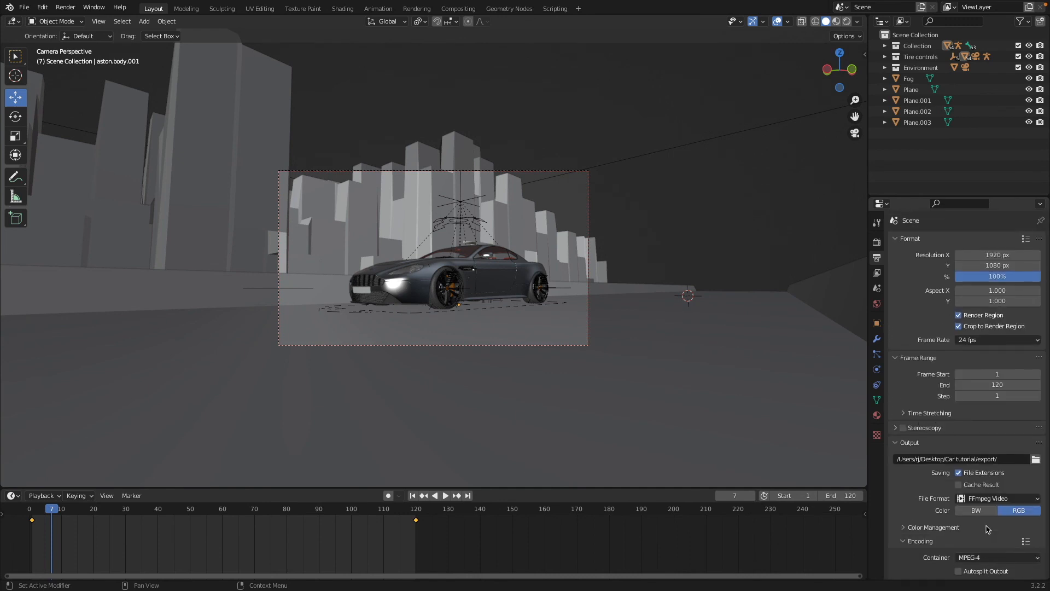
Start rendering the animation.
{"action": "left_click", "coordinate": [65, 7]}
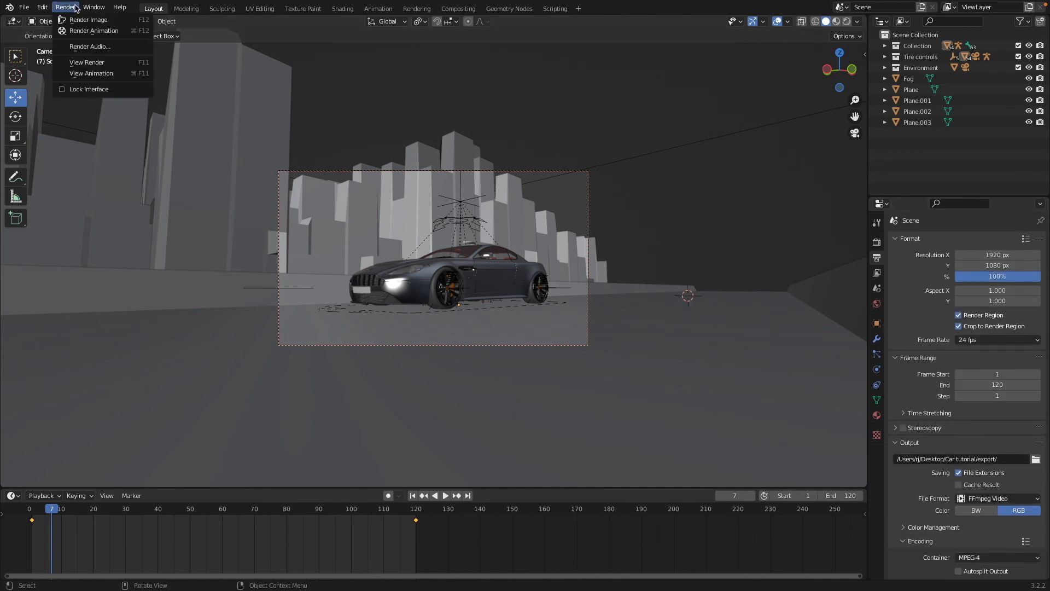